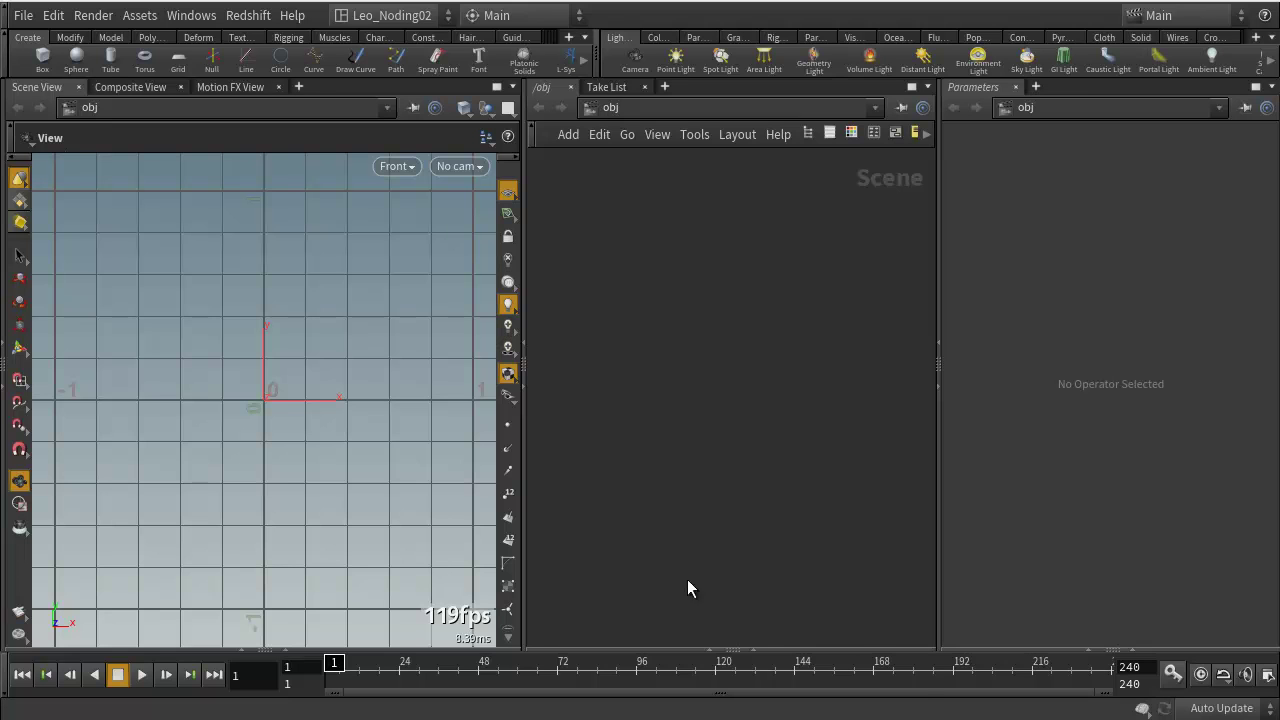
# - Narrow the scene view pane, adjust the network pane's width, and switch the viewport to perspective
pyautogui.moveTo(526, 492); pyautogui.dragTo(474, 491)
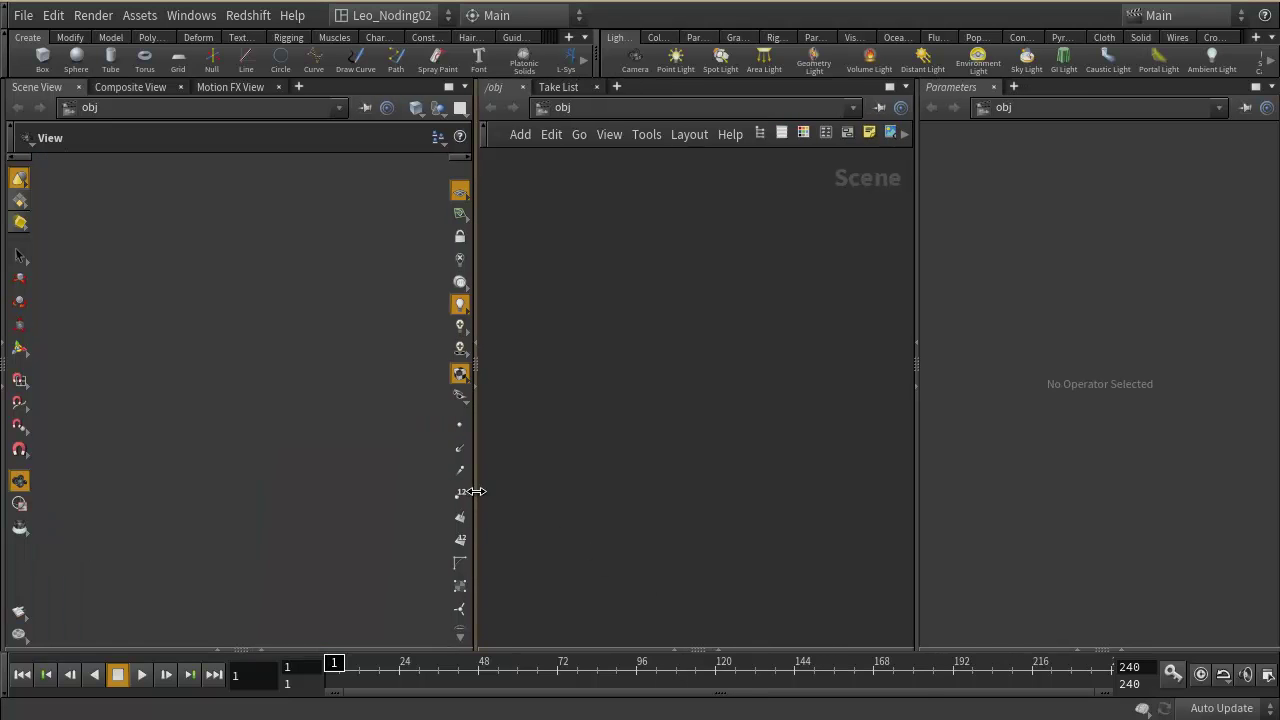
pyautogui.moveTo(913, 514); pyautogui.dragTo(908, 517)
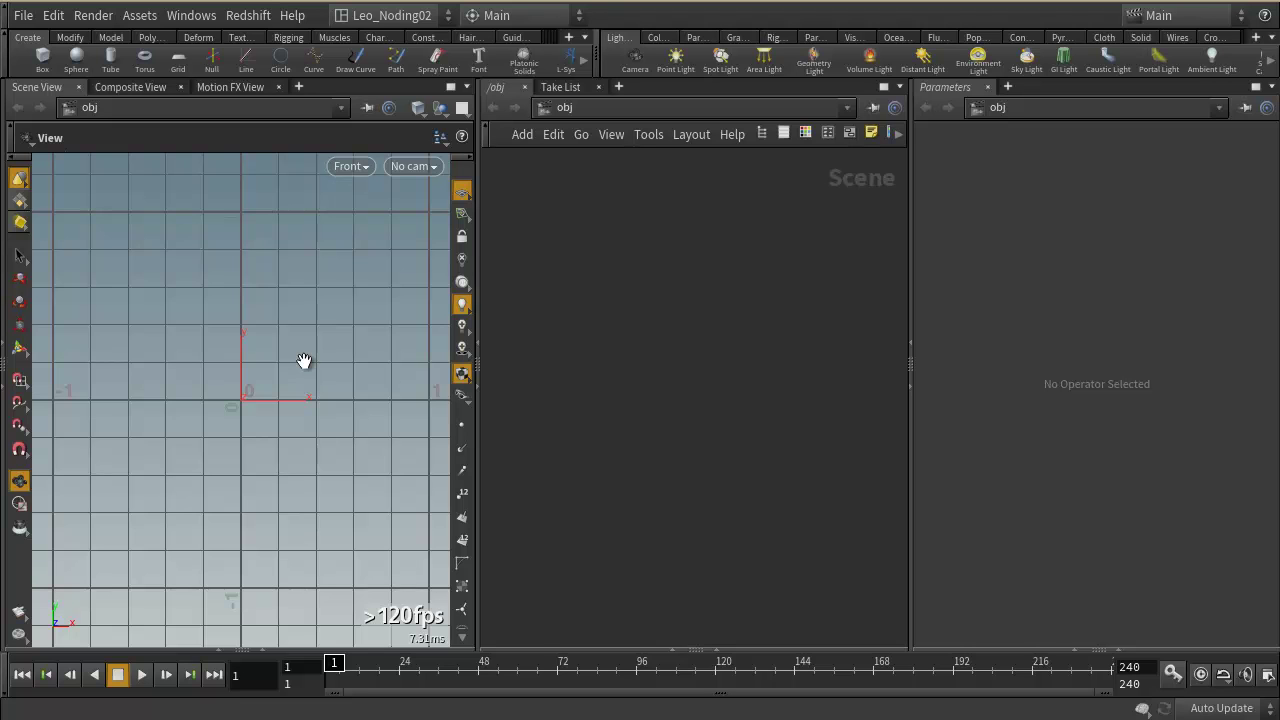
pyautogui.hotkey('space', '1')
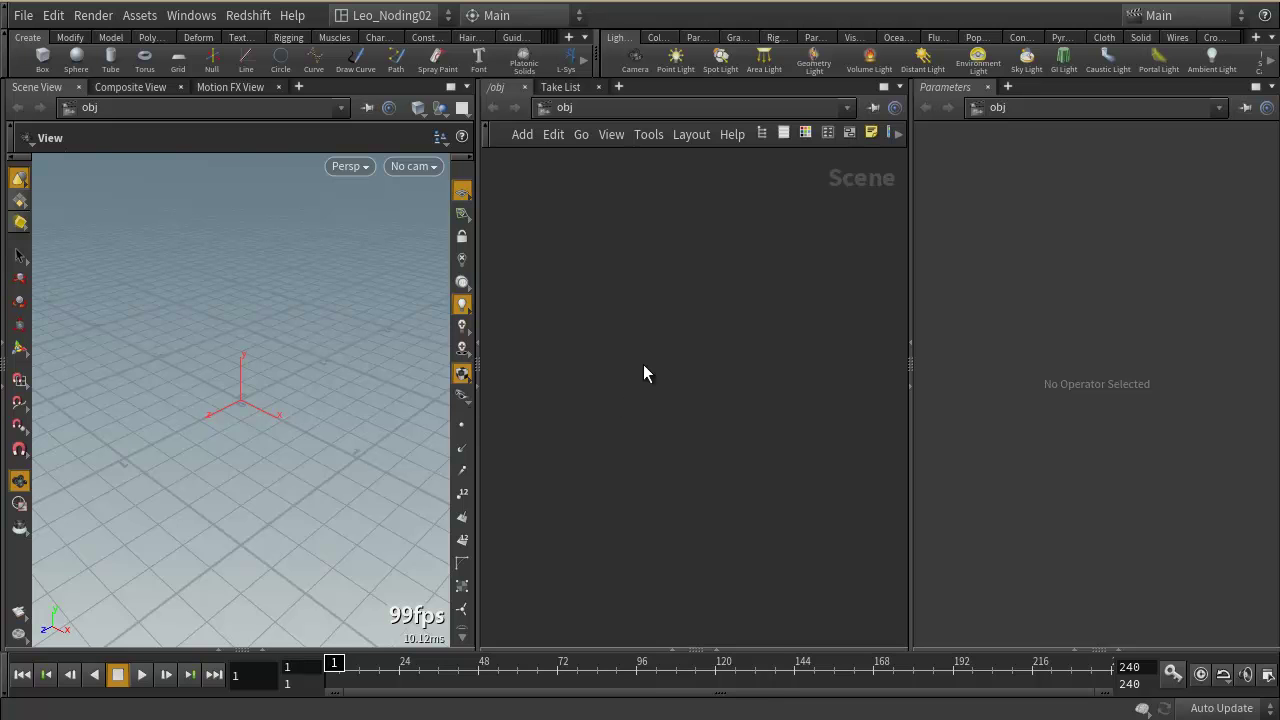
# - Add a Grid object to the scene and enter its geometry network
pyautogui.press('Tab')
pyautogui.write('gr')
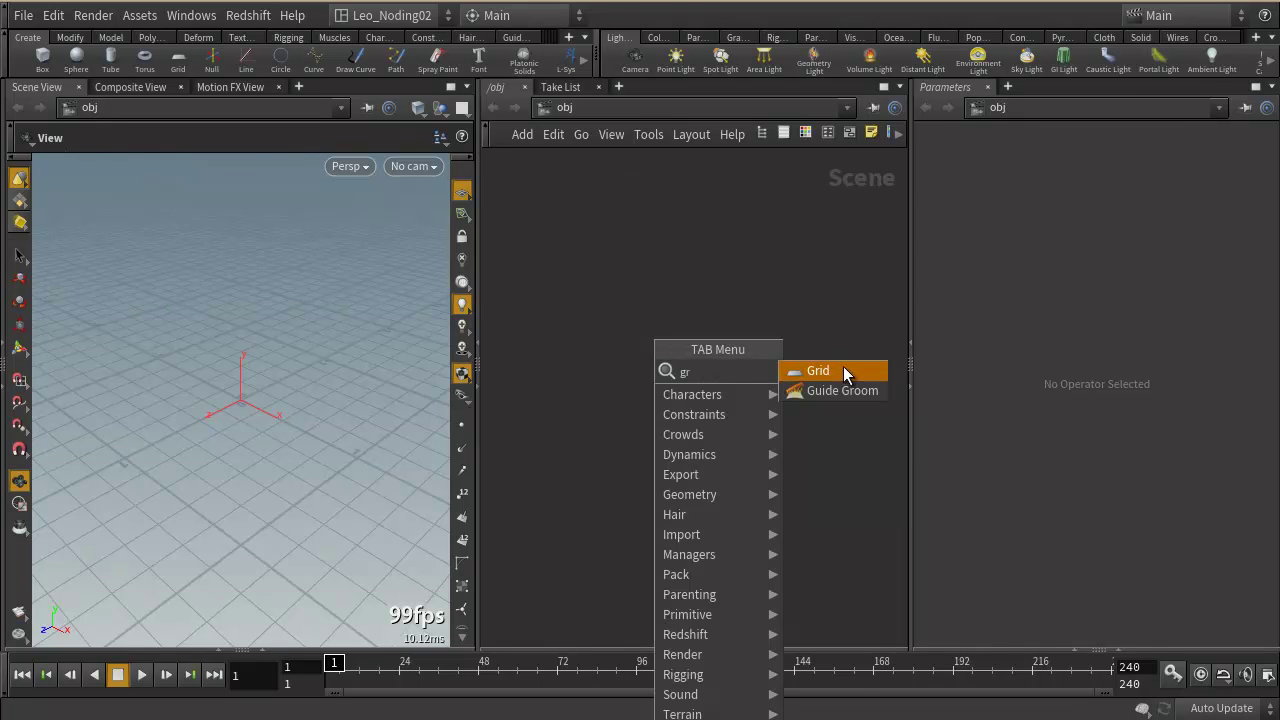
pyautogui.click(843, 366)
pyautogui.click(732, 323)
pyautogui.doubleClick(733, 322)
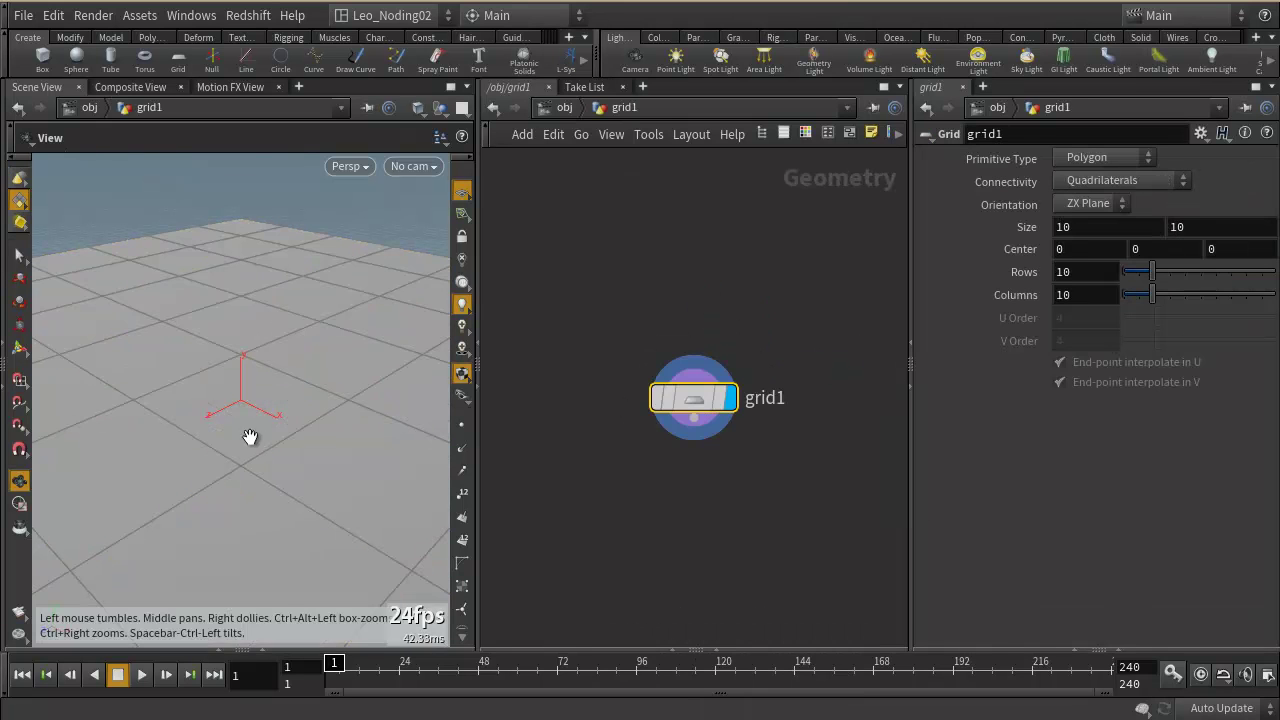
pyautogui.scroll(-4, 299, 442)
pyautogui.moveTo(299, 442); pyautogui.dragTo(285, 437)
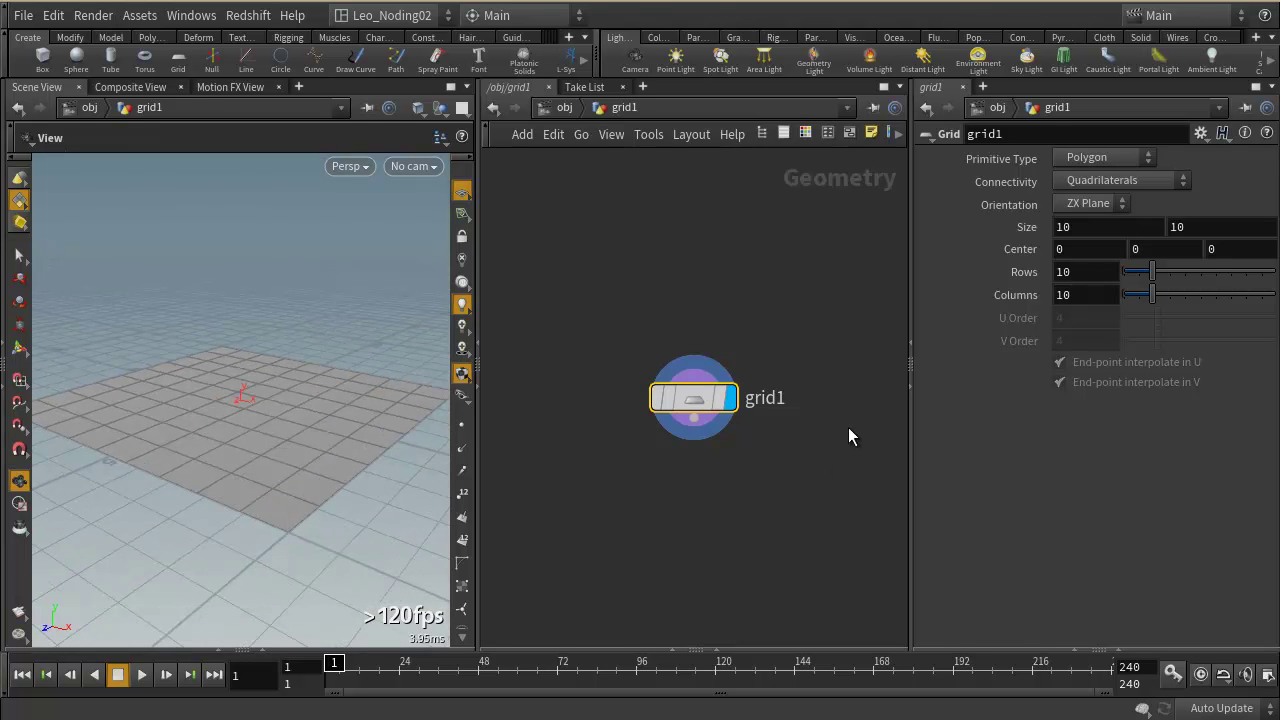
# - Add a Point VOP node below the grid node, with the grid's output wired to its first input
pyautogui.moveTo(699, 411); pyautogui.dragTo(683, 375)
pyautogui.press('Tab')
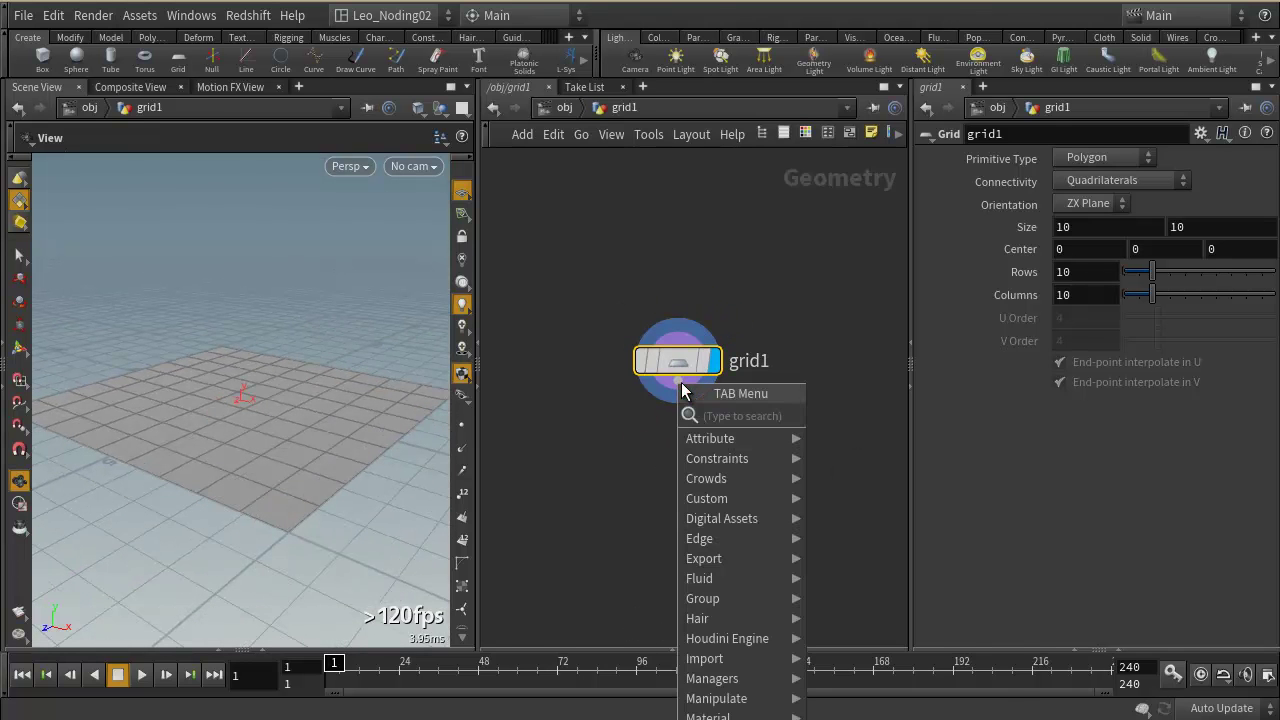
pyautogui.write('vop')
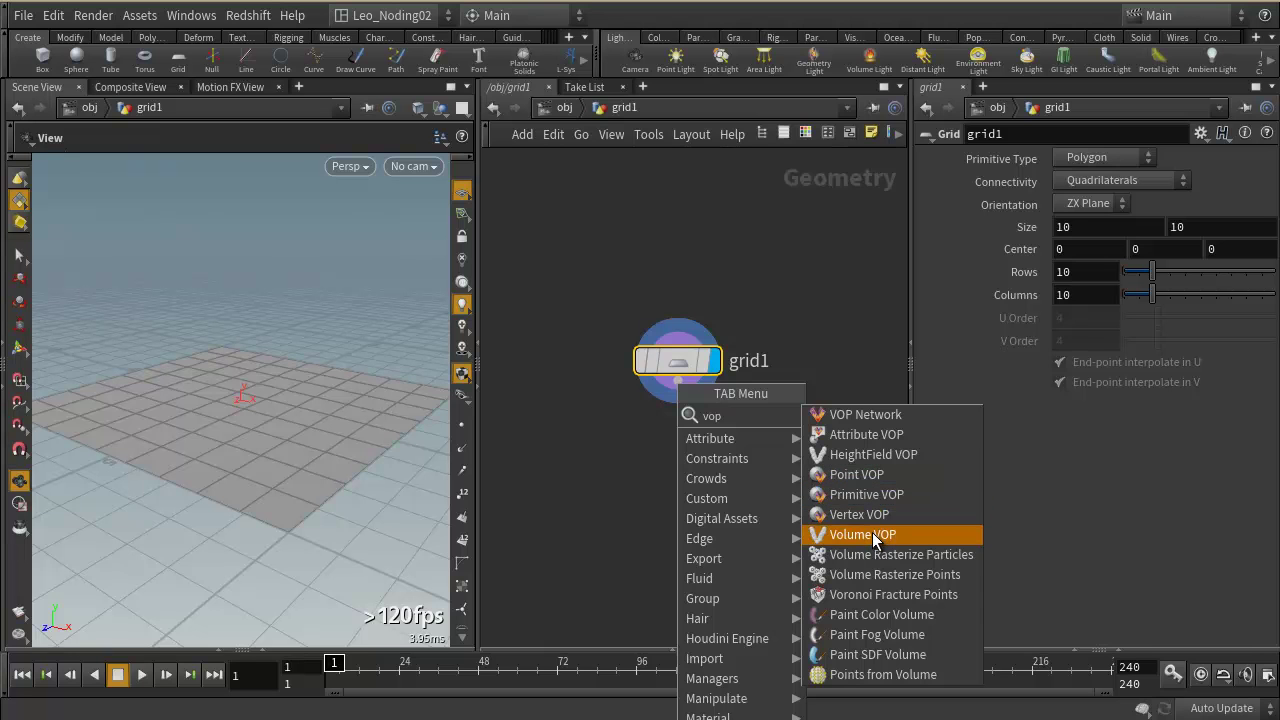
pyautogui.click(857, 474)
pyautogui.click(683, 451)
pyautogui.moveTo(680, 456); pyautogui.dragTo(684, 474)
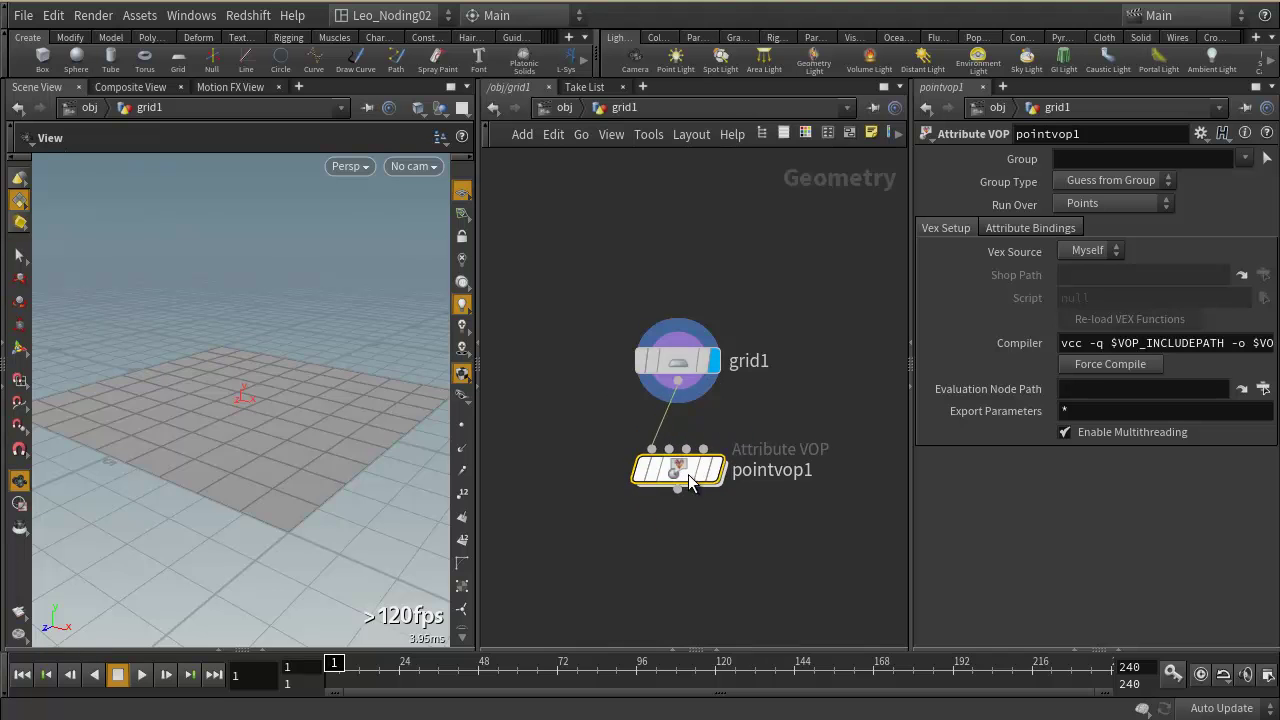
pyautogui.moveTo(765, 553); pyautogui.dragTo(705, 491, button='middle')
pyautogui.moveTo(621, 407); pyautogui.dragTo(635, 407)
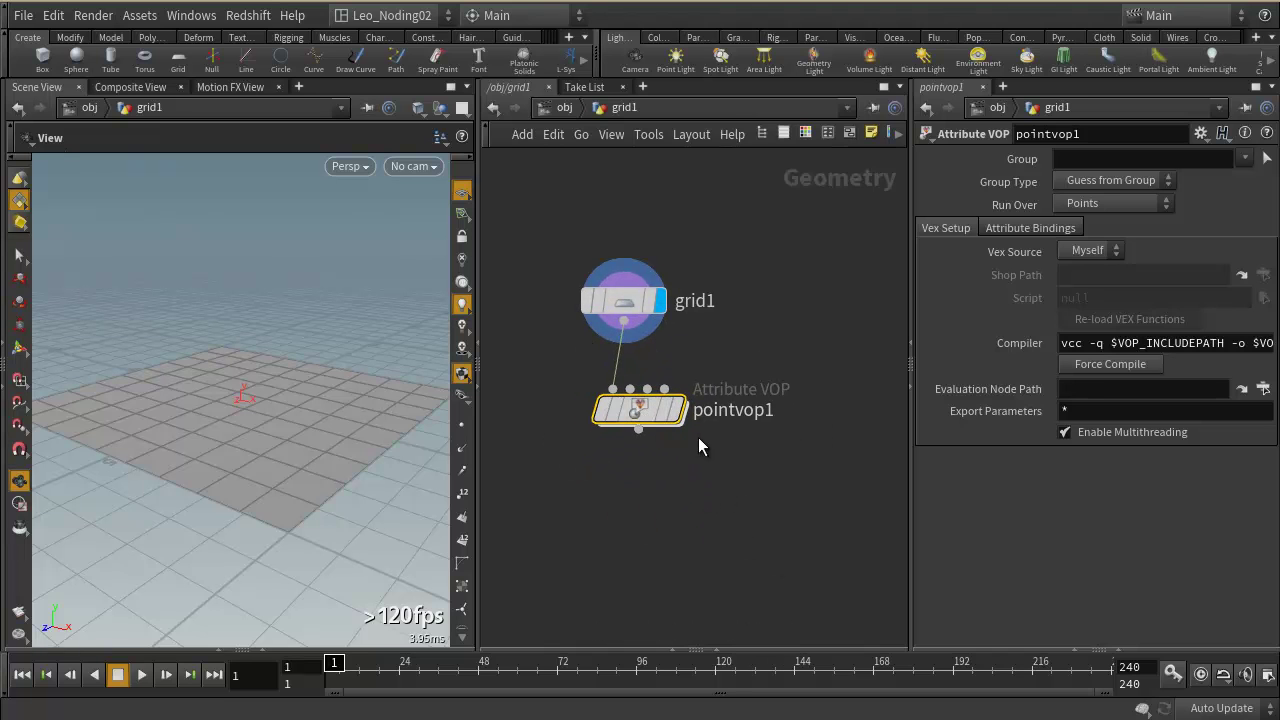
# - Look over the Point VOP's inner network and the options available for its Run Over setting
pyautogui.doubleClick(639, 408)
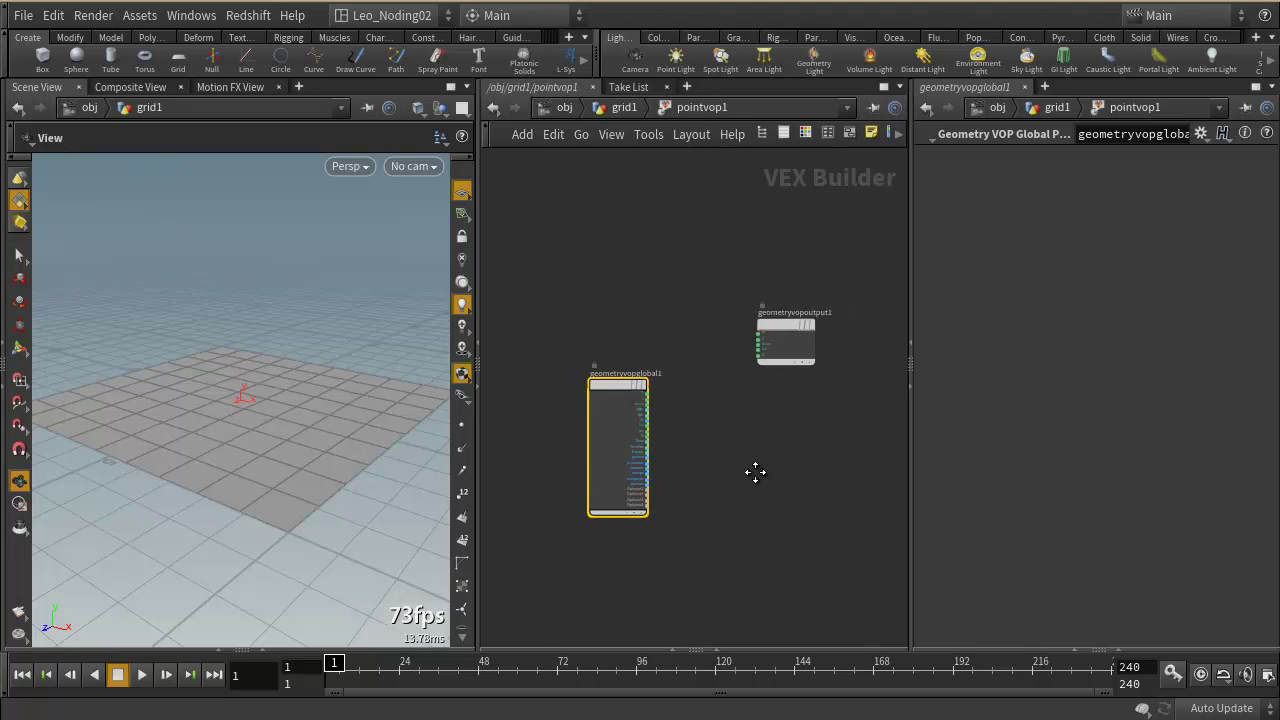
pyautogui.moveTo(739, 293); pyautogui.dragTo(785, 361)
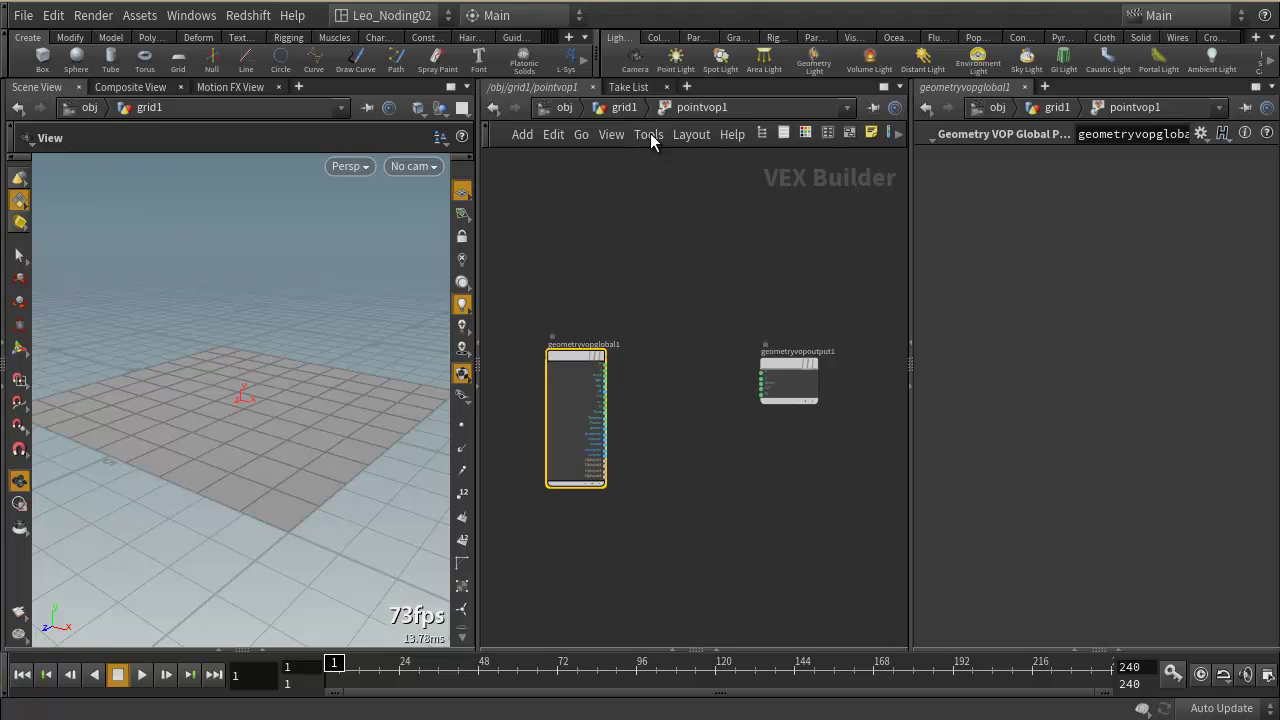
pyautogui.click(628, 109)
pyautogui.moveTo(647, 408); pyautogui.dragTo(607, 423)
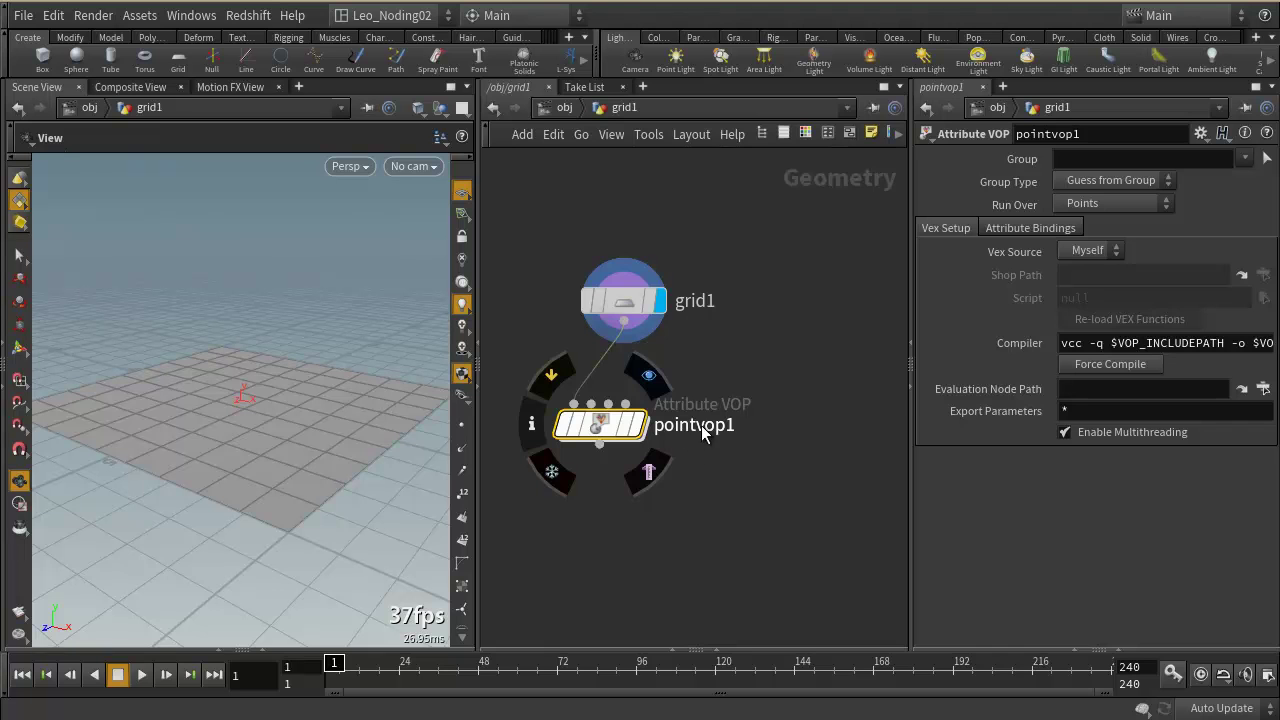
pyautogui.click(1088, 206)
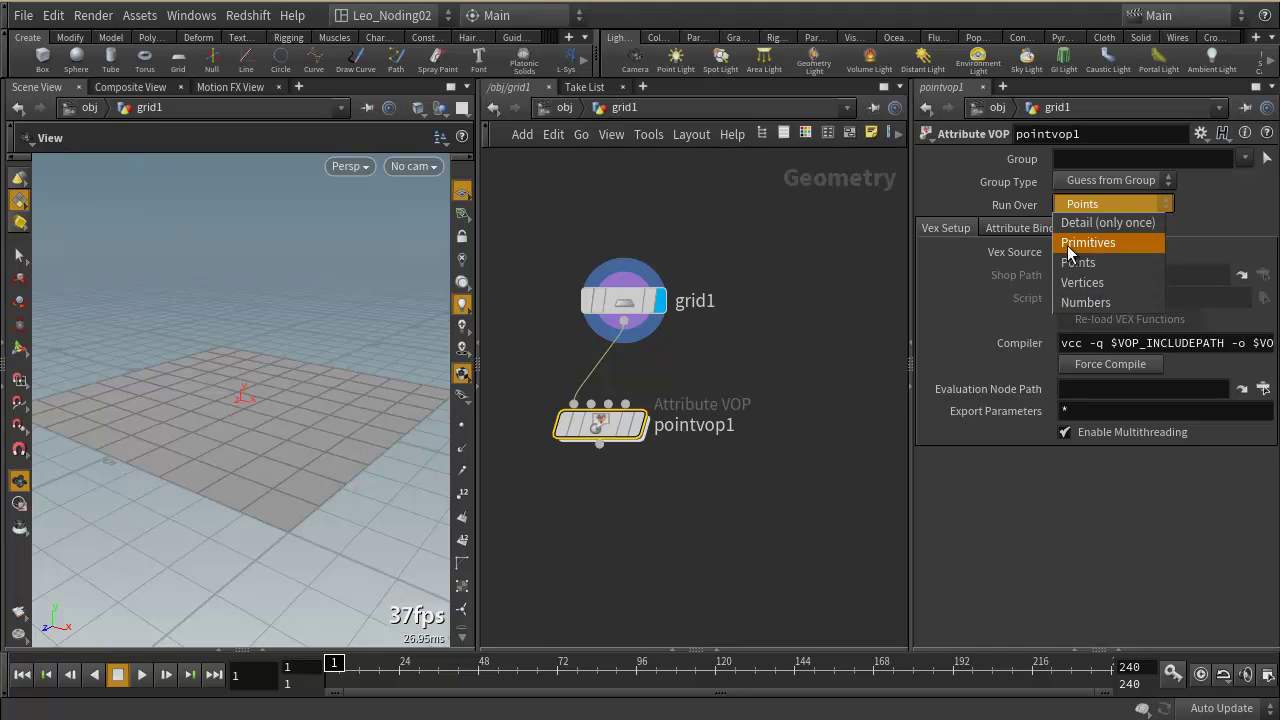
pyautogui.click(769, 383)
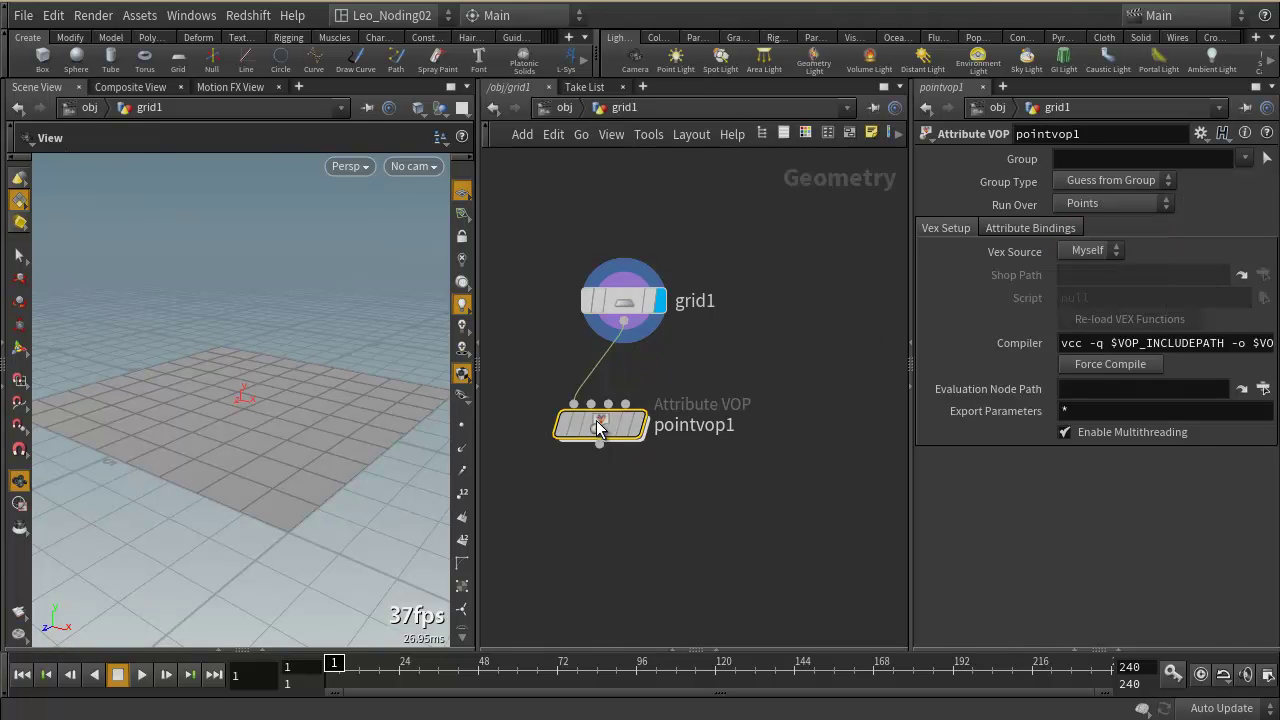
# - Inside the Point VOP, add an Anti-Aliased Noise node beside the global parameters node
pyautogui.moveTo(600, 427); pyautogui.dragTo(626, 421)
pyautogui.moveTo(626, 421)
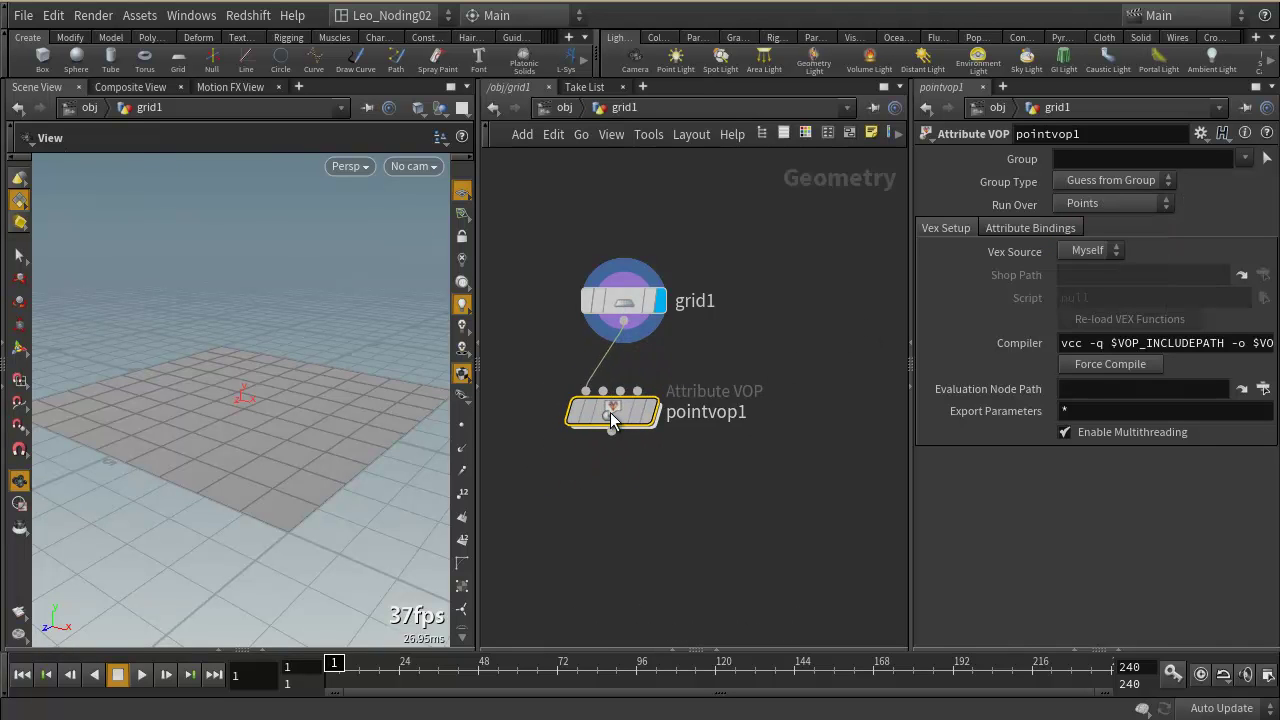
pyautogui.doubleClick(610, 412)
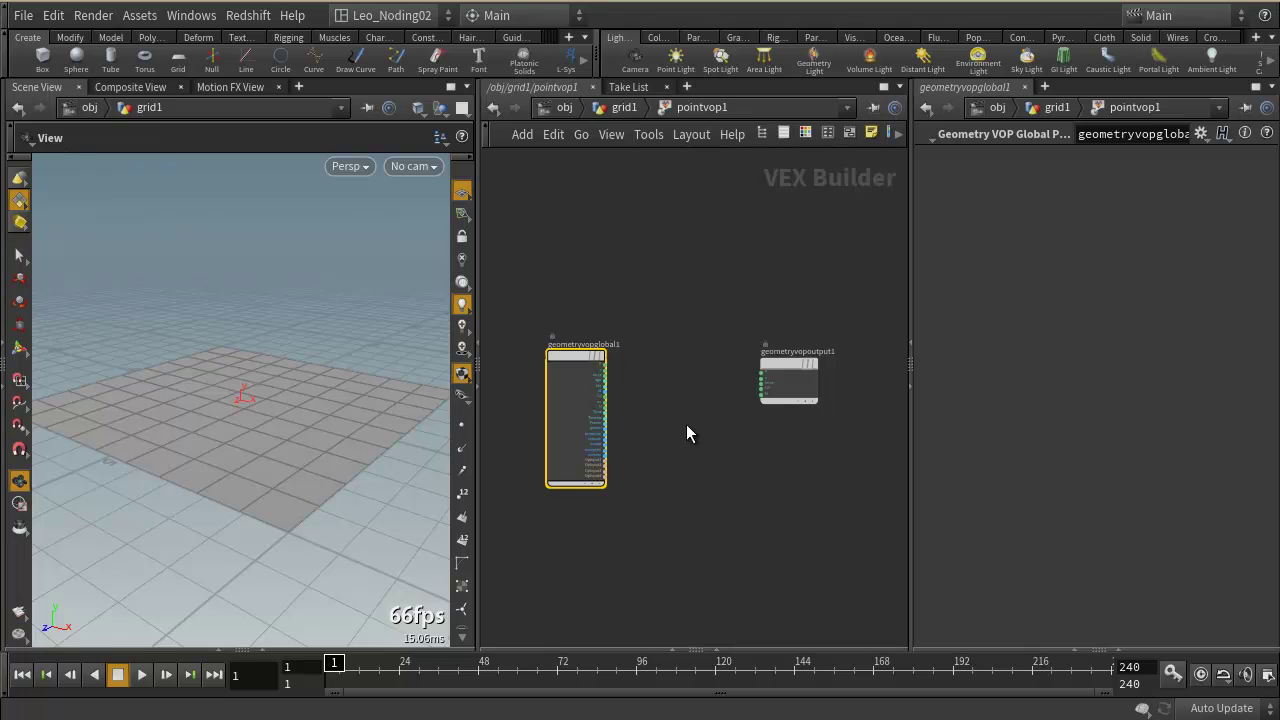
pyautogui.scroll(4, 684, 419)
pyautogui.moveTo(679, 415); pyautogui.dragTo(763, 399, button='middle')
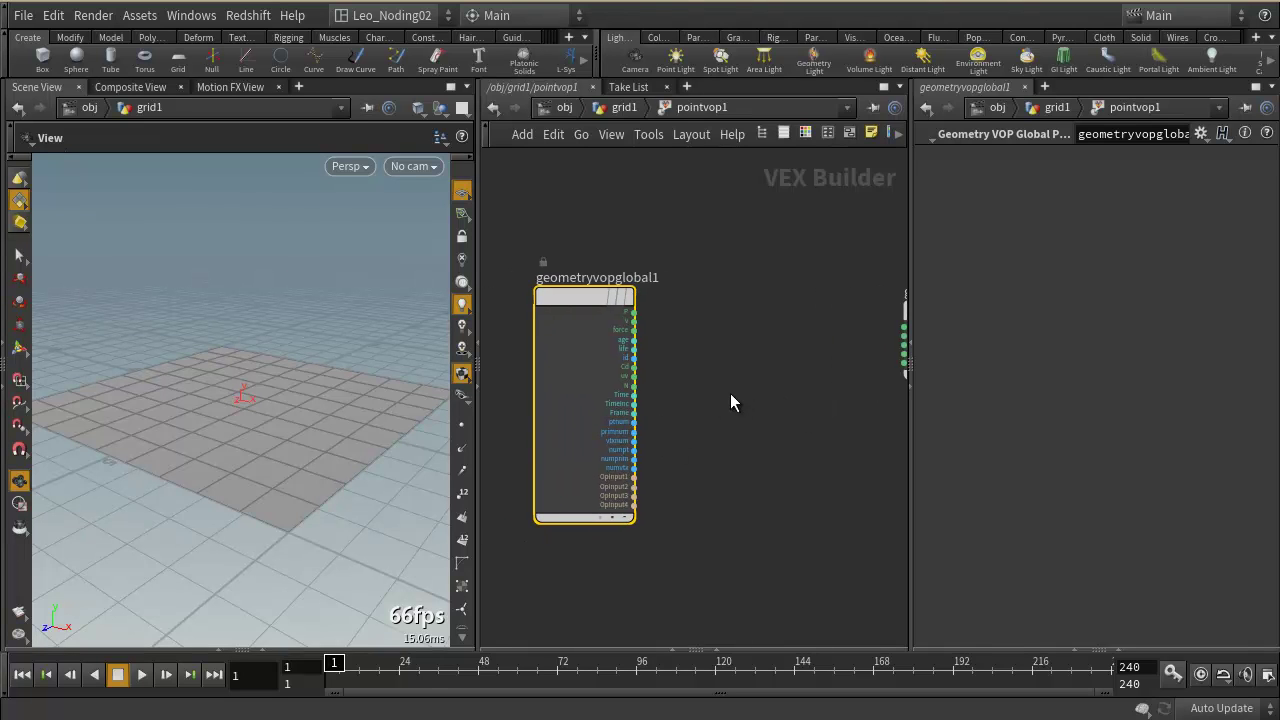
pyautogui.press('Tab')
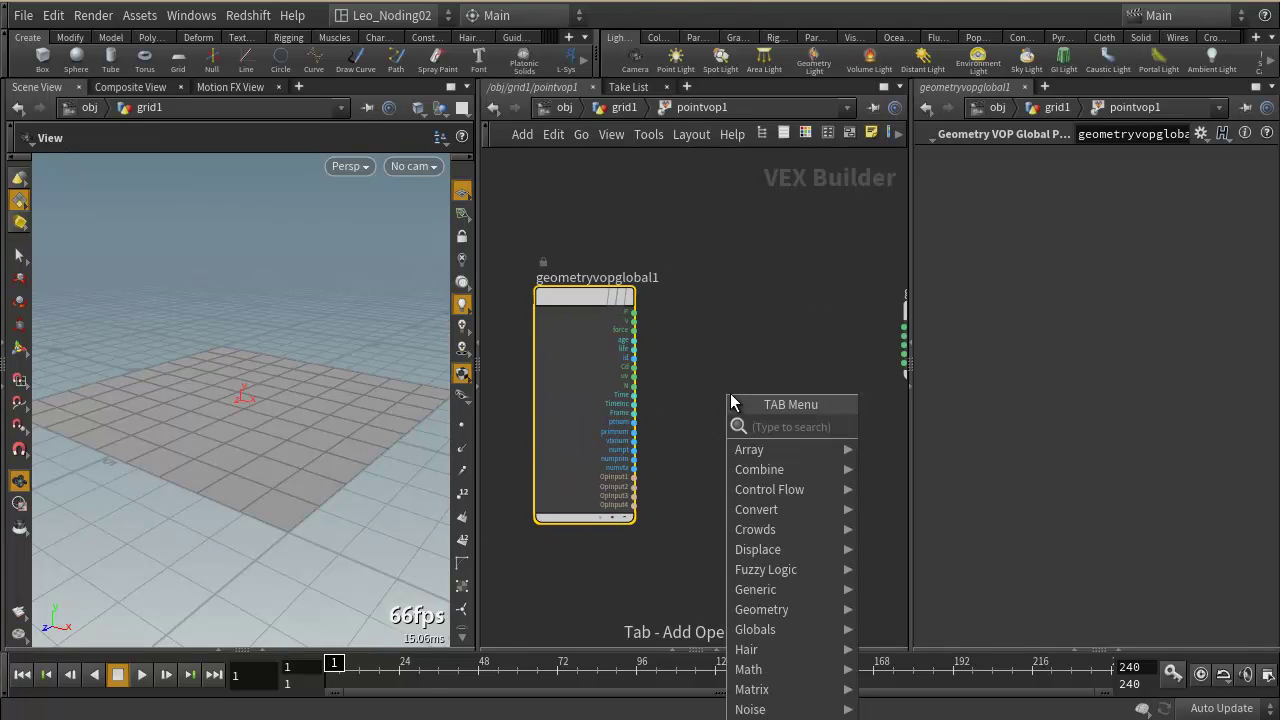
pyautogui.write('ant')
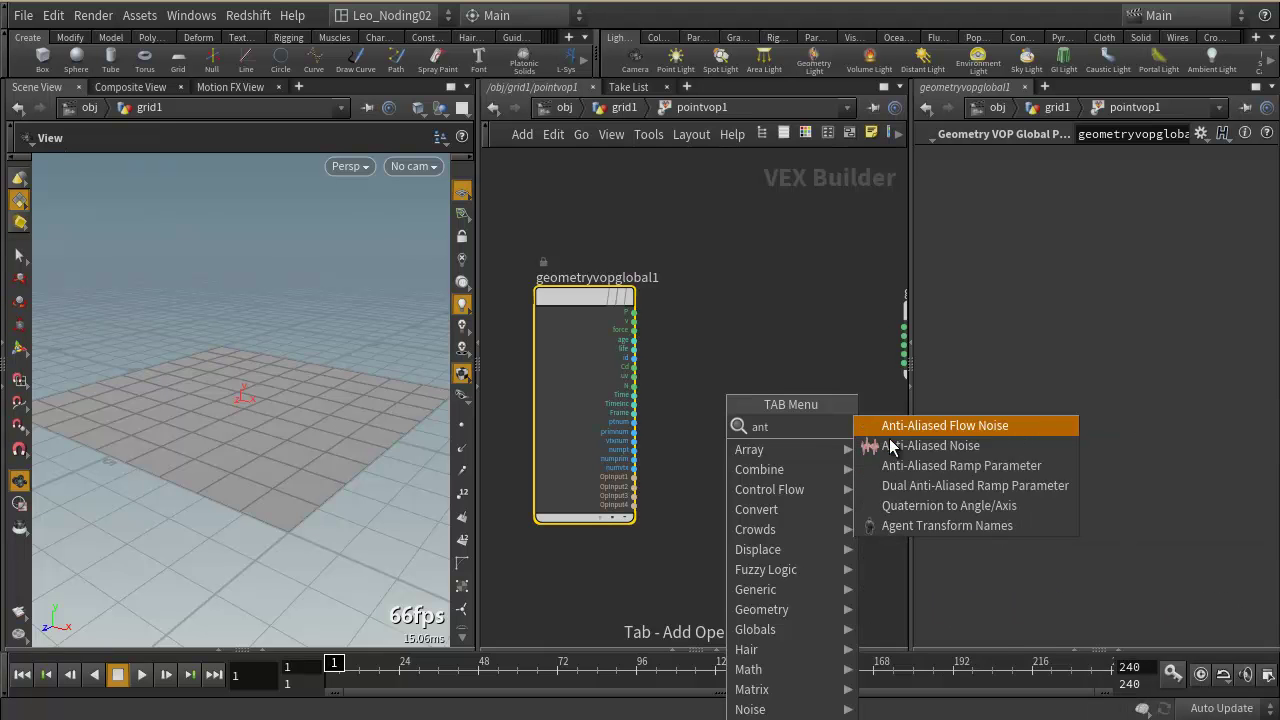
pyautogui.click(930, 445)
pyautogui.click(709, 430)
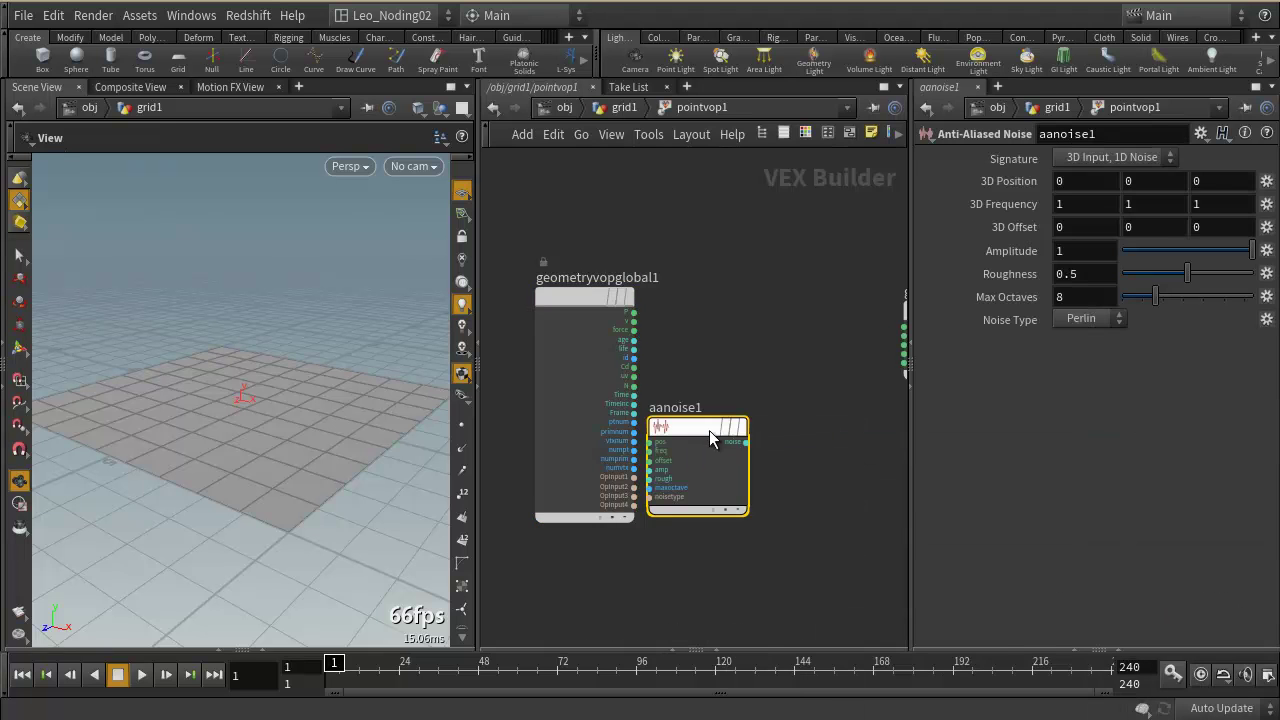
# - Move the noise node clear of the global parameters node and connect the global P output to its pos input
pyautogui.moveTo(910, 458); pyautogui.dragTo(968, 445)
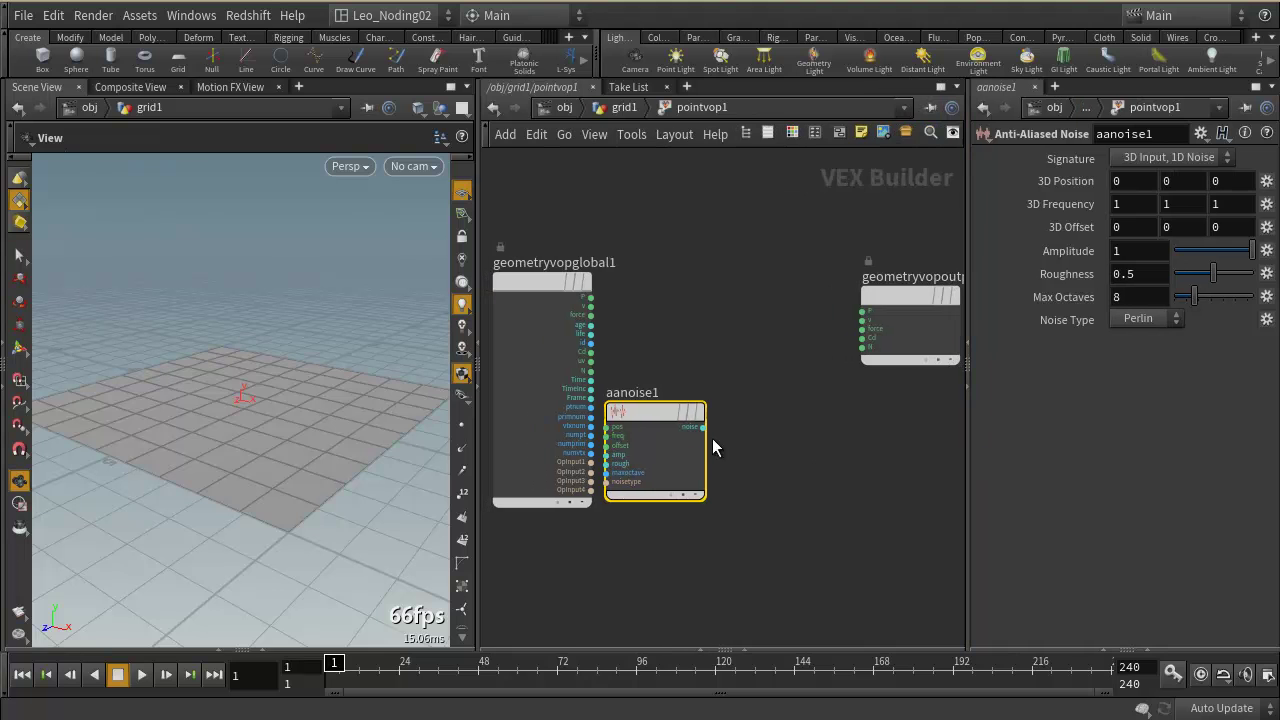
pyautogui.moveTo(661, 415); pyautogui.dragTo(719, 434)
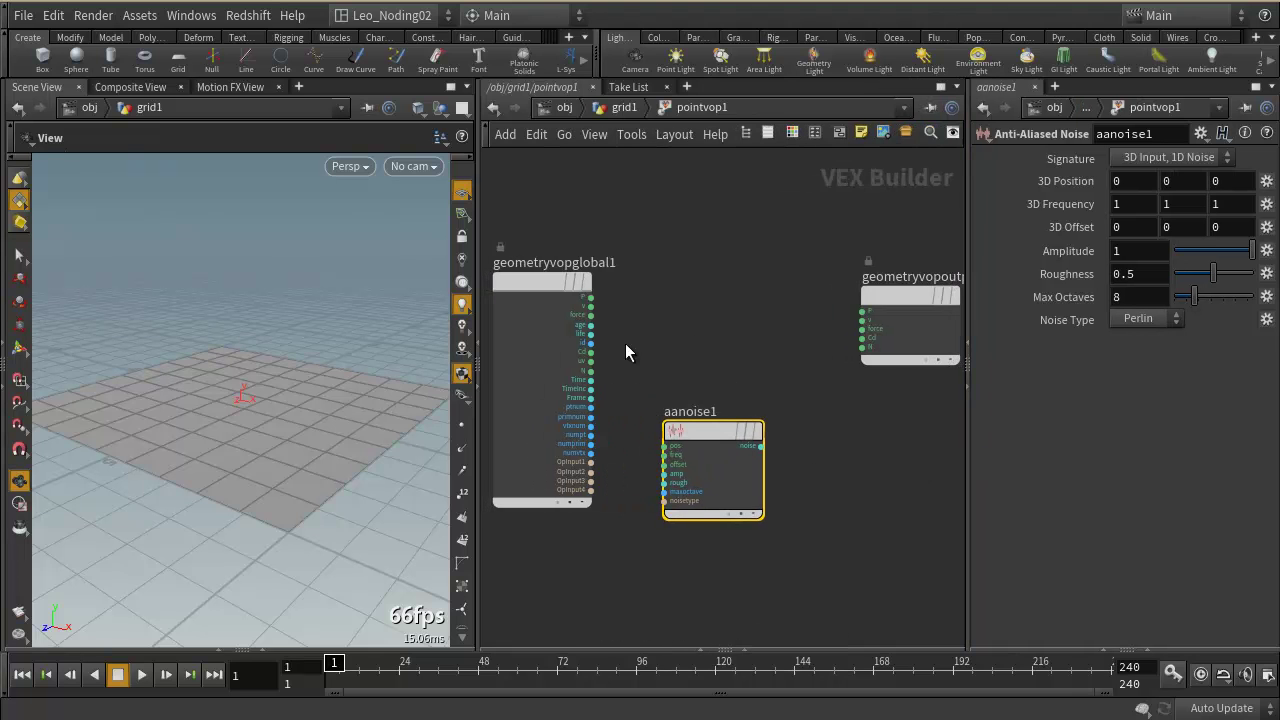
pyautogui.click(591, 297)
pyautogui.click(656, 448)
pyautogui.scroll(4, 640, 430)
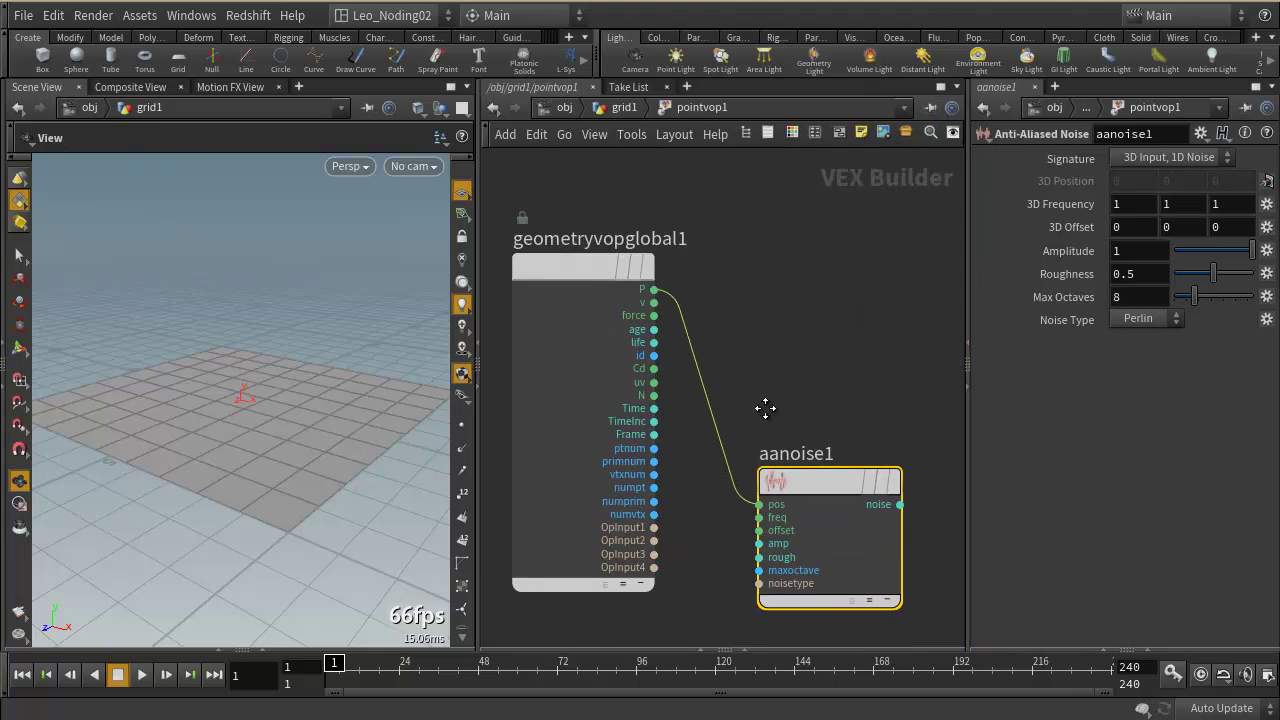
# - Examine how the grid wired to the Point VOP's first input relates to the global parameters inside the VOP network
pyautogui.click(597, 288)
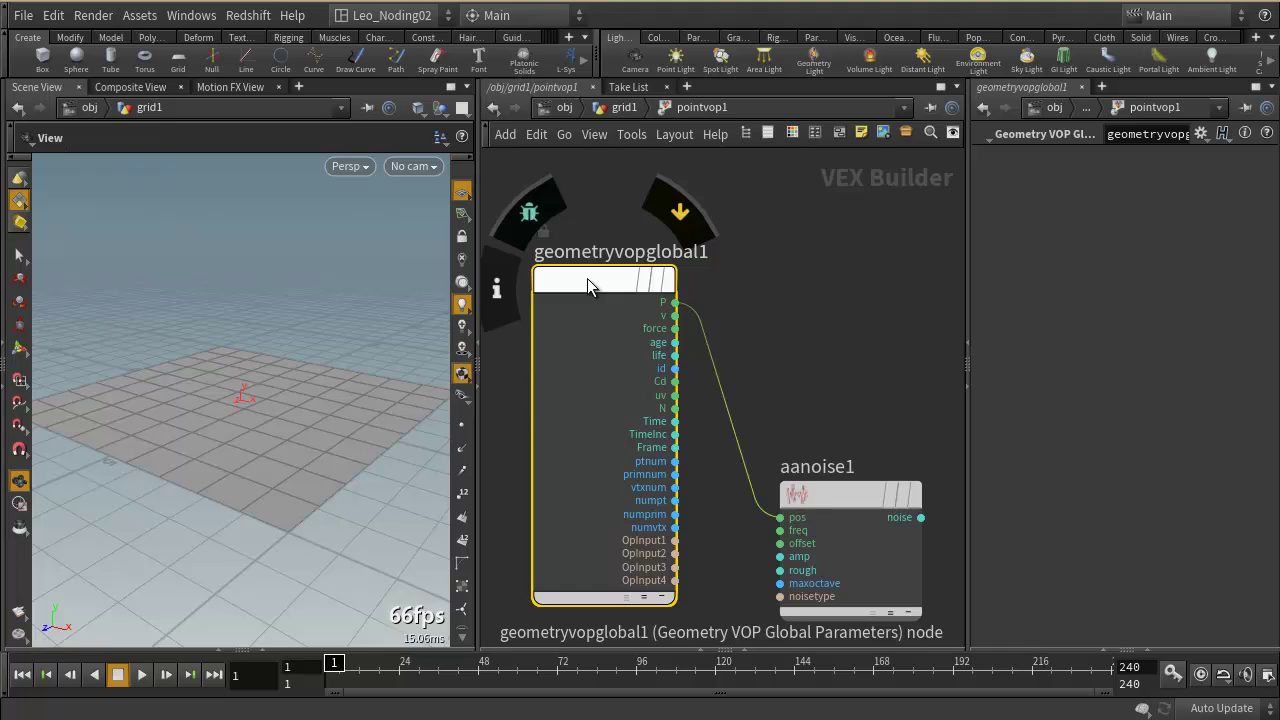
pyautogui.click(624, 108)
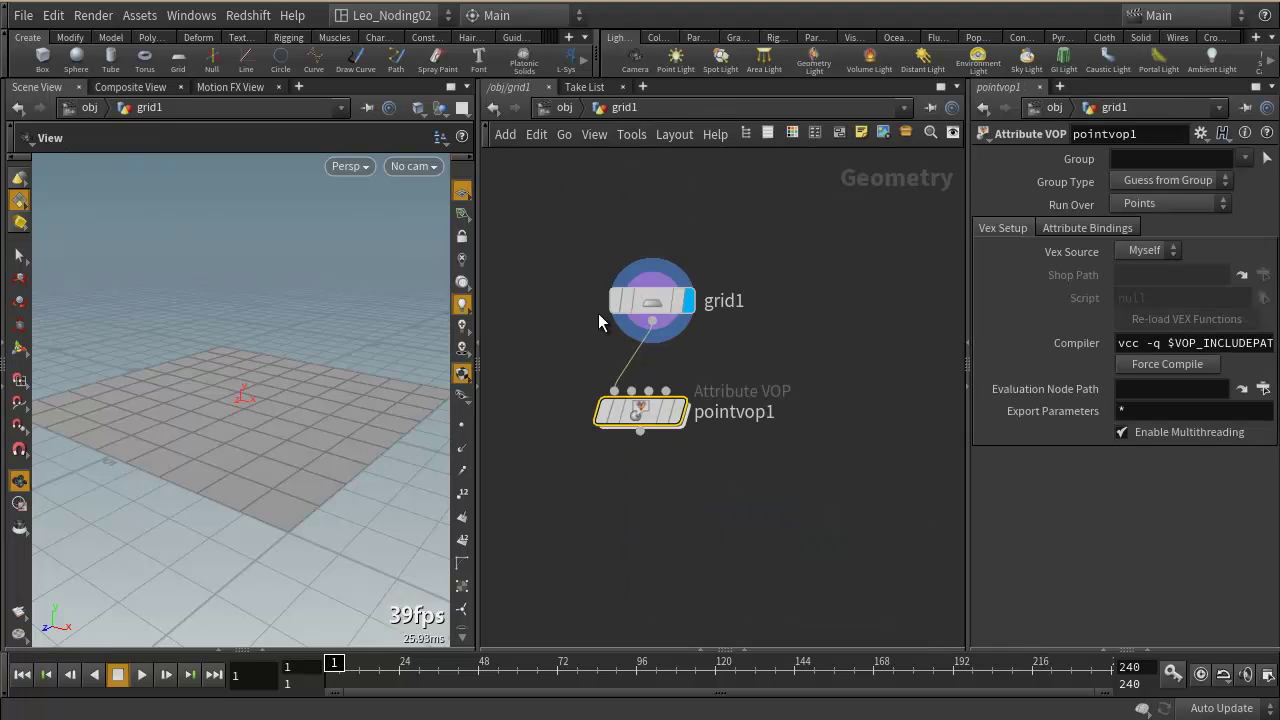
pyautogui.scroll(3, 615, 365)
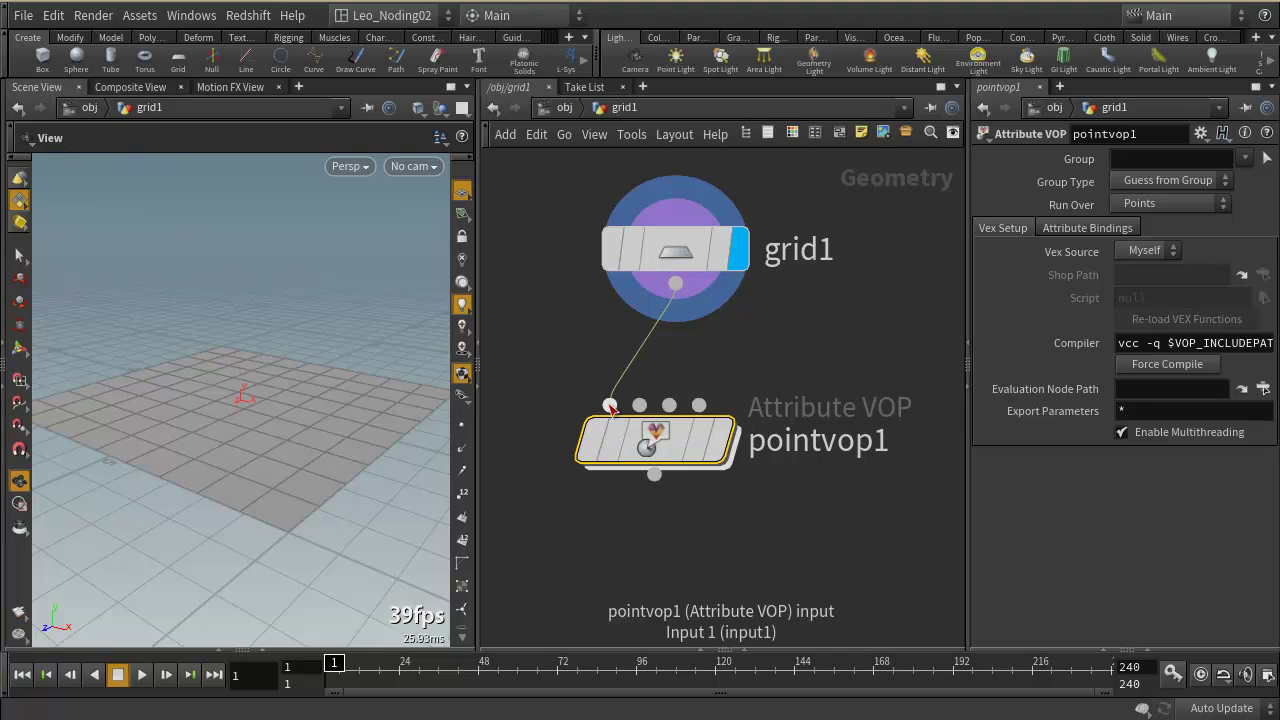
pyautogui.moveTo(630, 432)
pyautogui.doubleClick(665, 445)
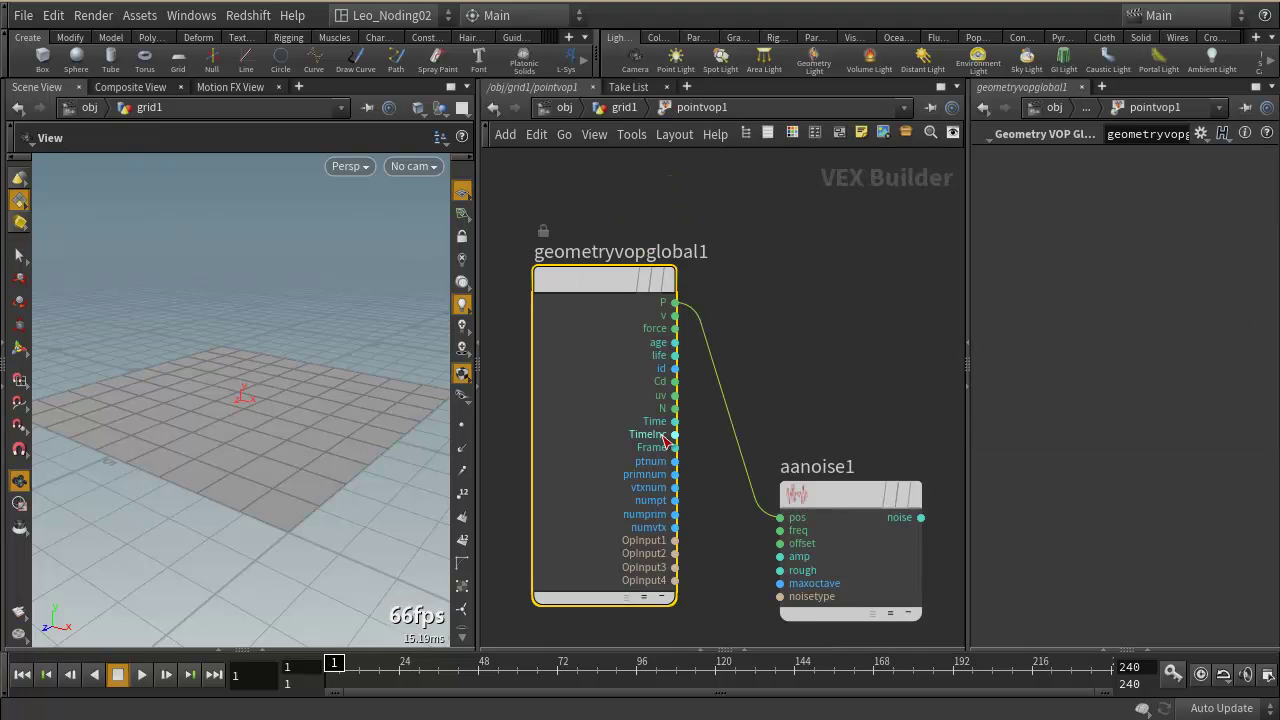
pyautogui.moveTo(581, 278)
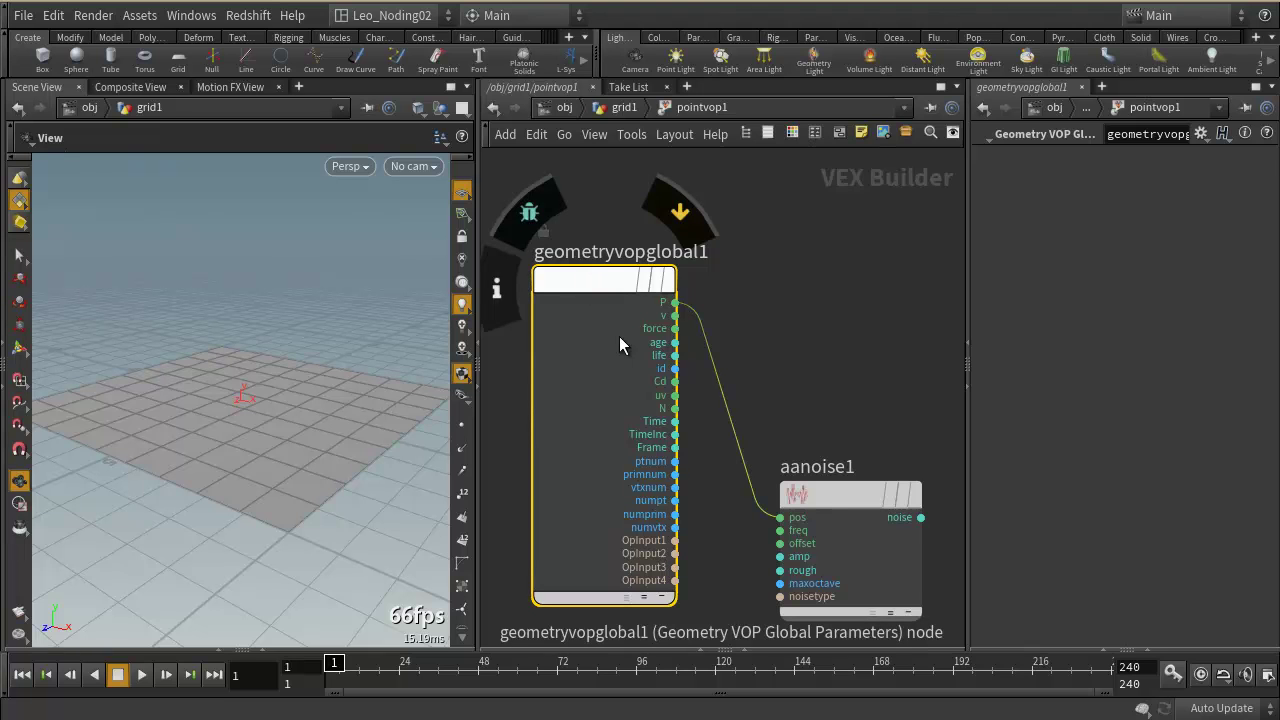
pyautogui.click(624, 107)
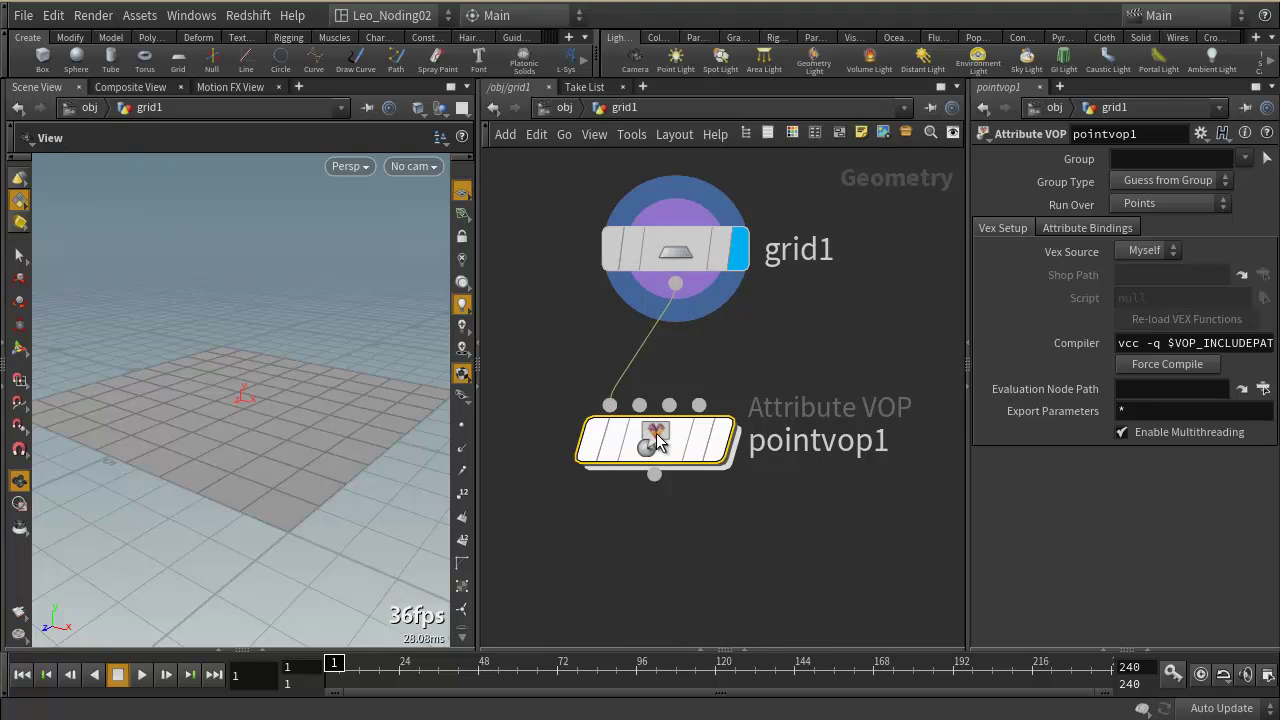
pyautogui.doubleClick(657, 441)
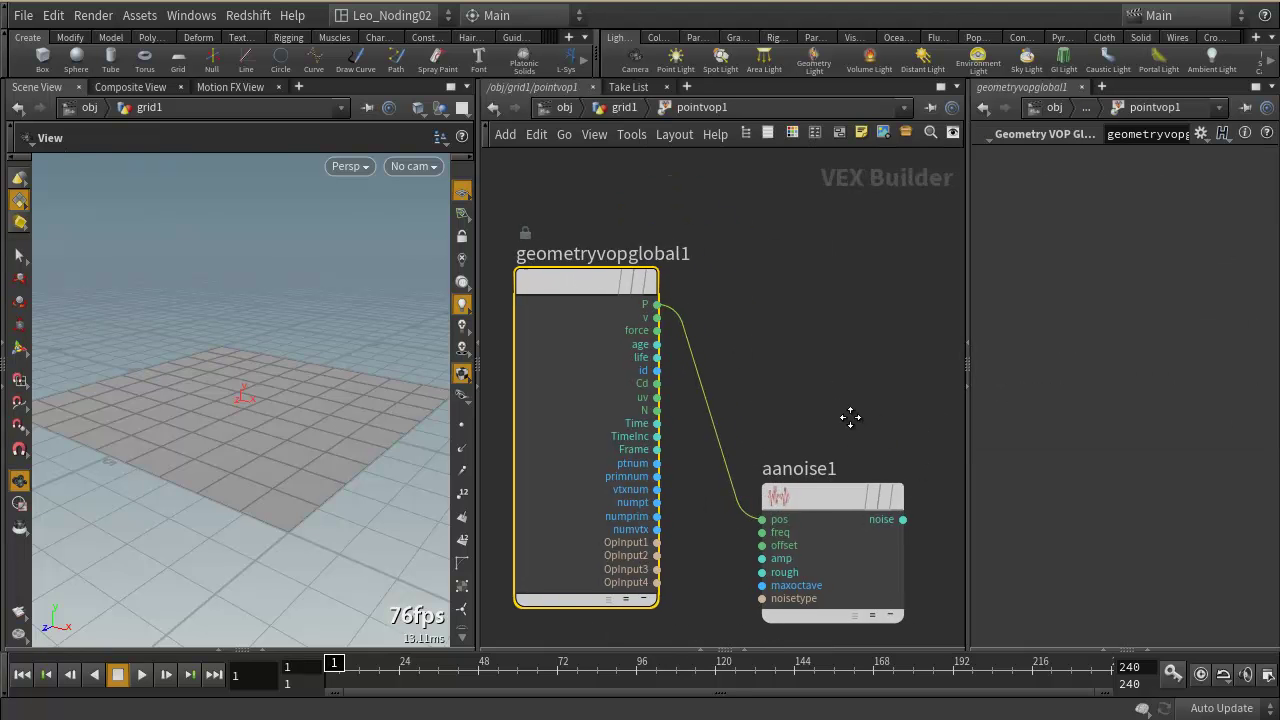
pyautogui.moveTo(850, 417); pyautogui.dragTo(801, 362, button='middle')
pyautogui.scroll(-3, 801, 362)
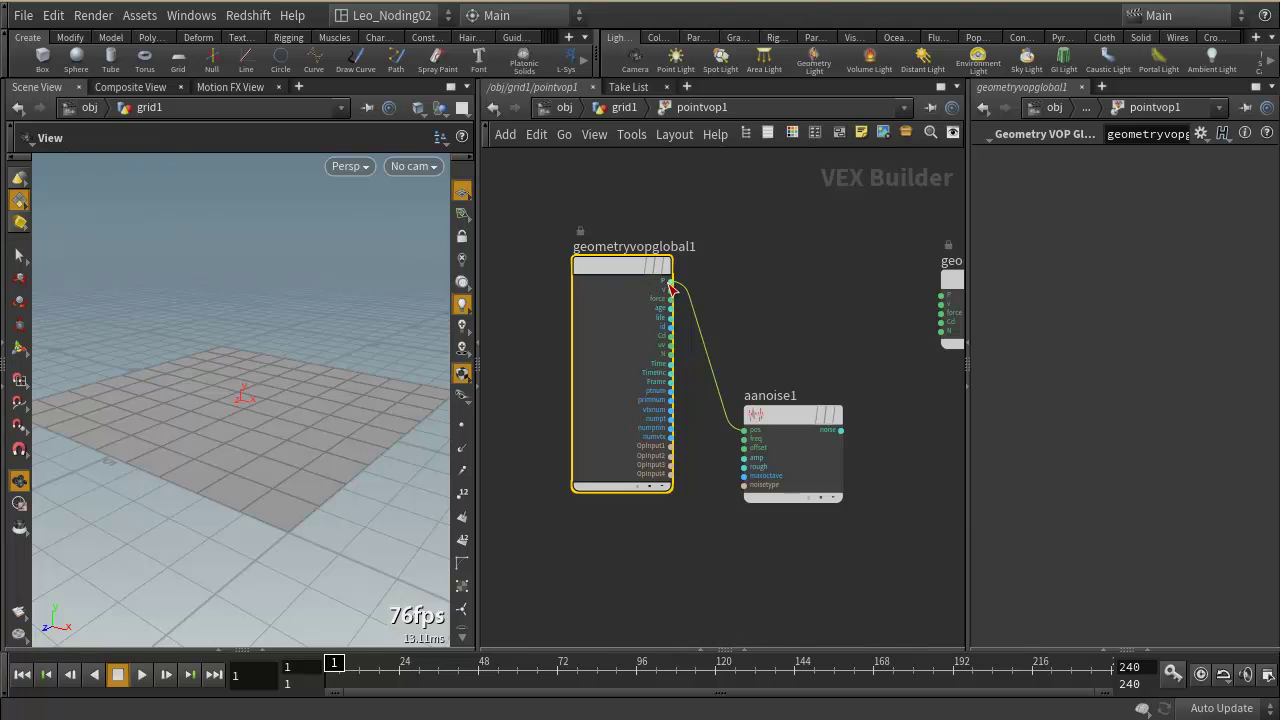
pyautogui.scroll(3, 669, 283)
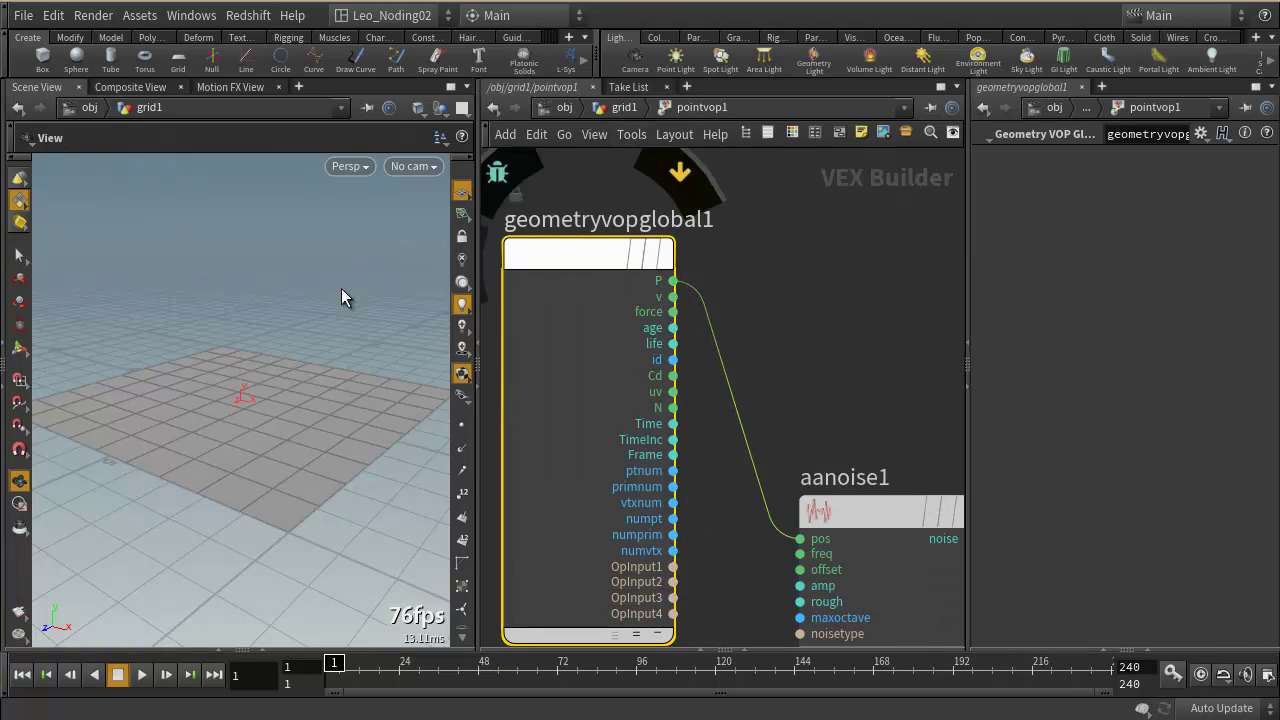
pyautogui.click(625, 108)
pyautogui.click(686, 250)
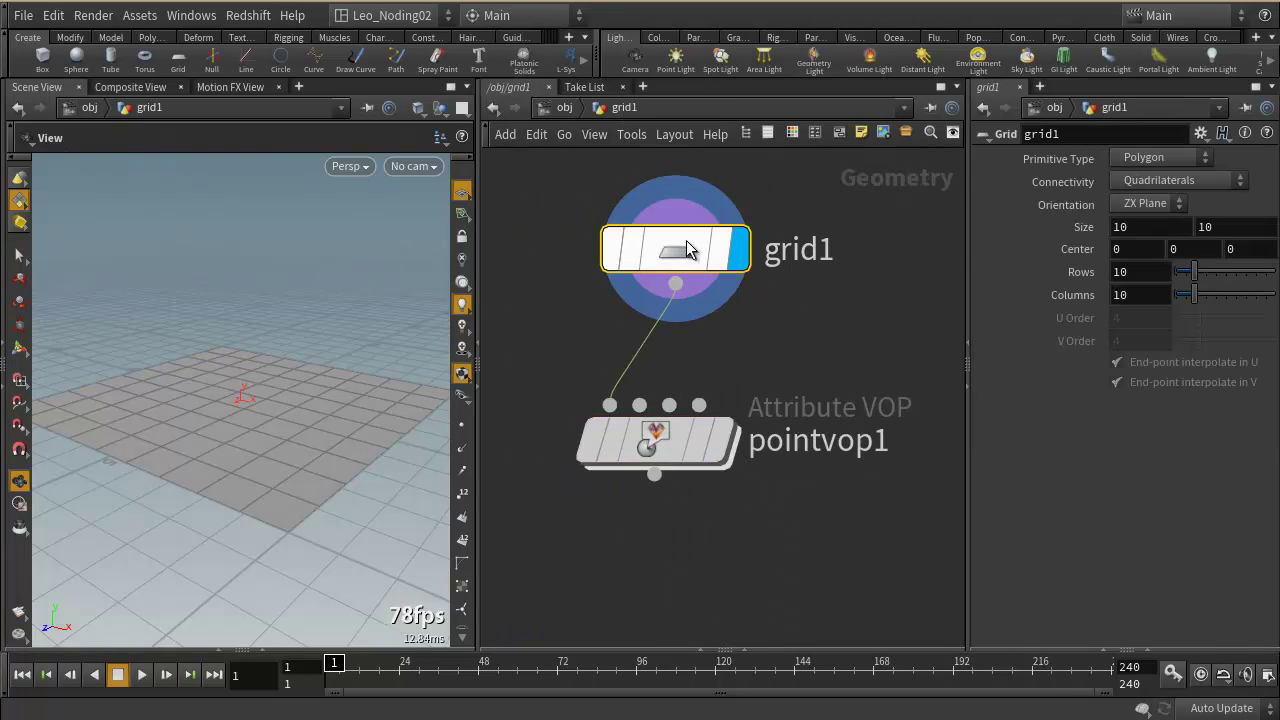
pyautogui.click(667, 445)
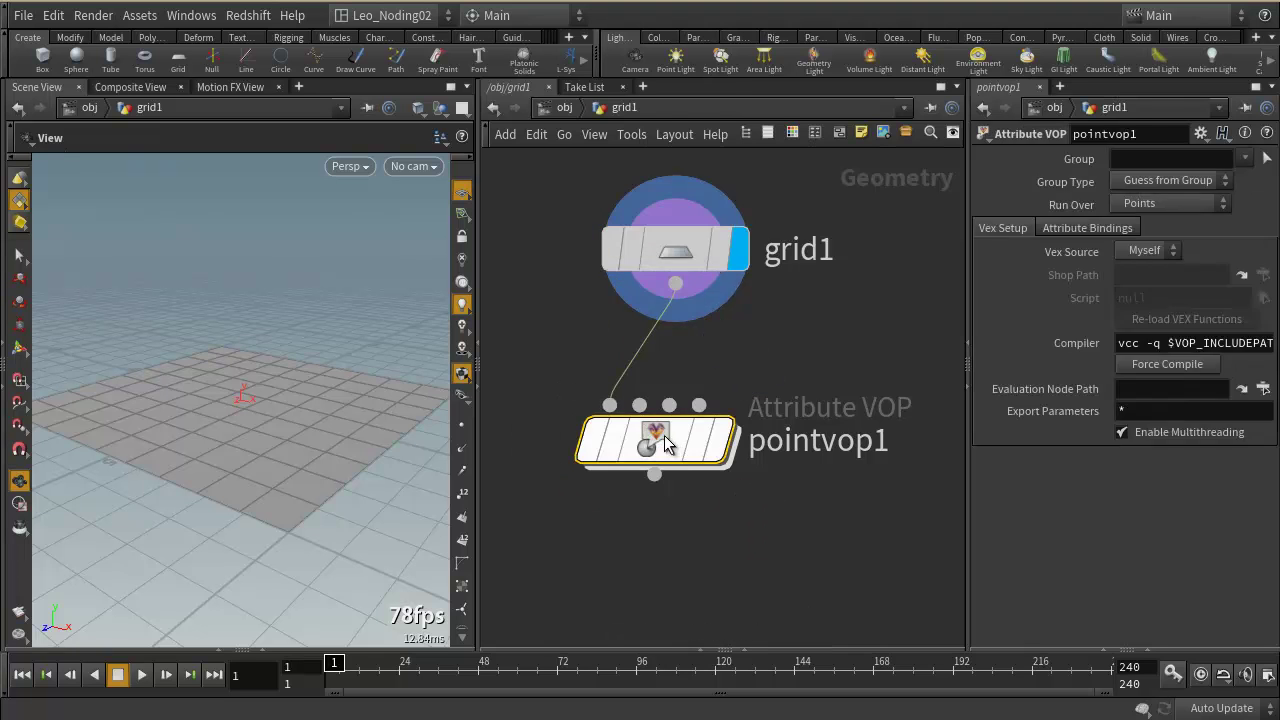
# - Reopen the Point VOP's inner network and nudge the Anti-Aliased Noise node slightly
pyautogui.doubleClick(667, 445)
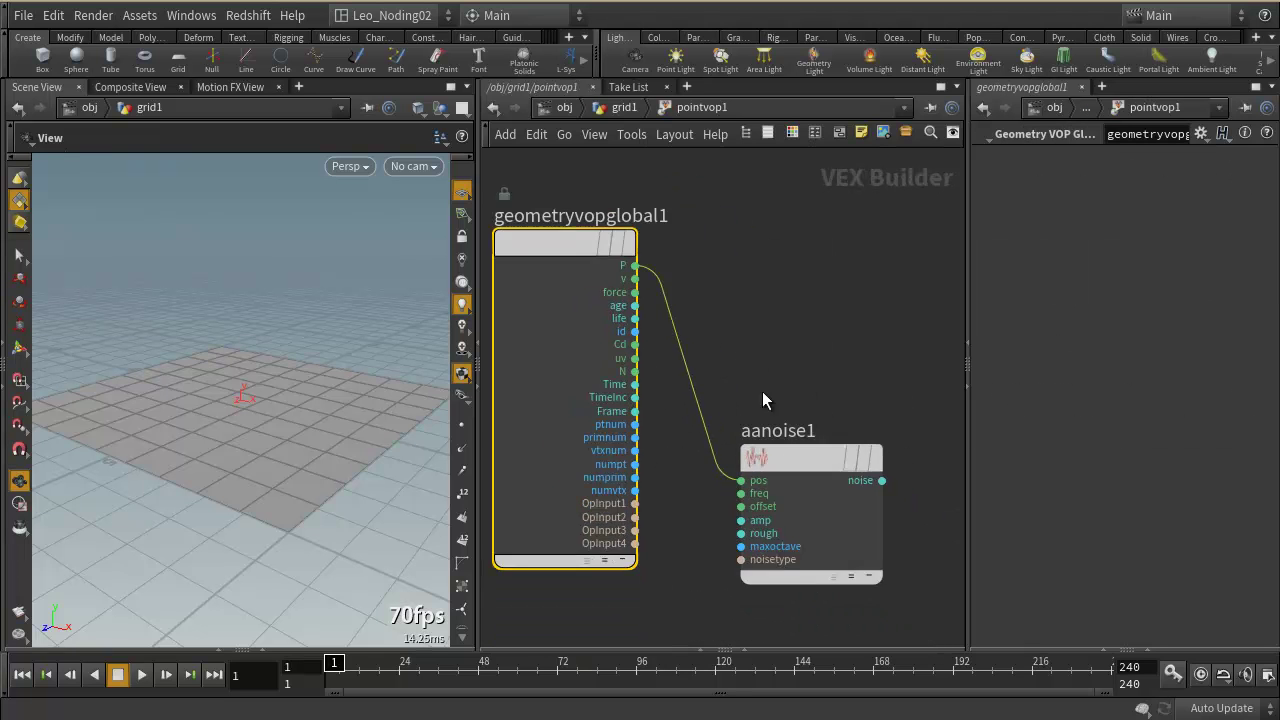
pyautogui.scroll(-1, 881, 514)
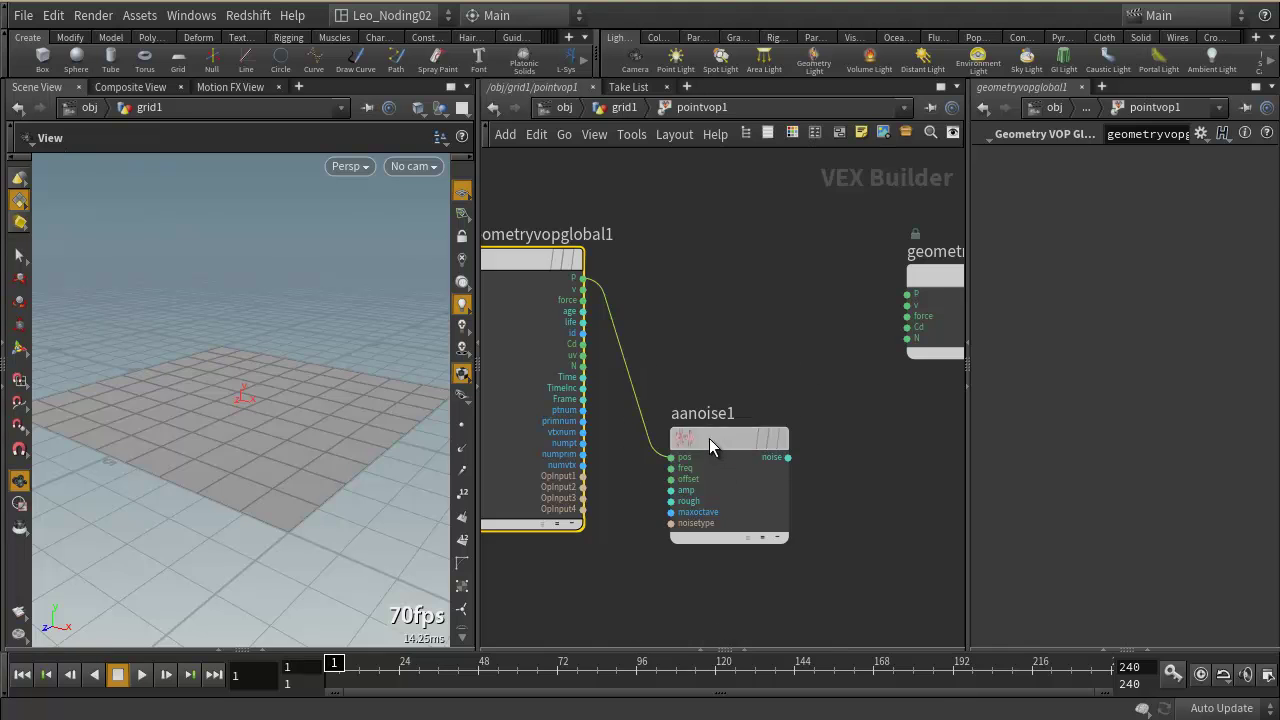
pyautogui.click(709, 440)
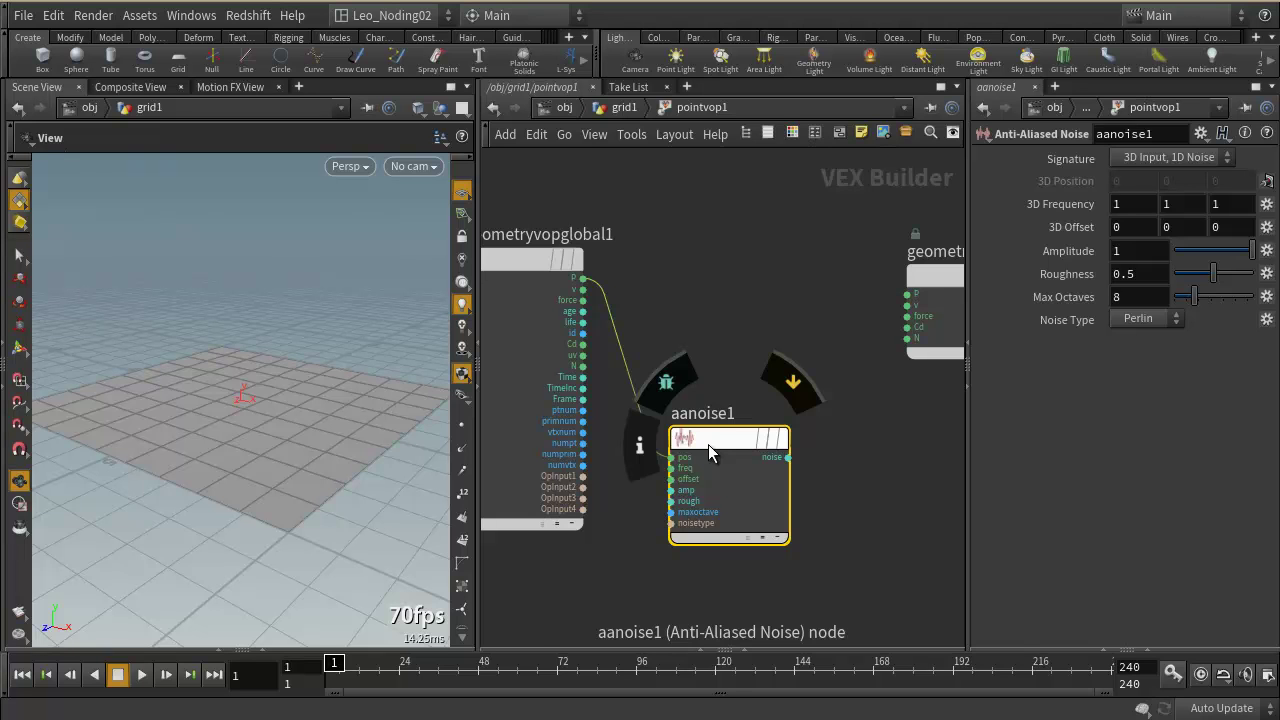
pyautogui.moveTo(743, 453); pyautogui.dragTo(725, 425)
pyautogui.moveTo(827, 460); pyautogui.dragTo(790, 460, button='middle')
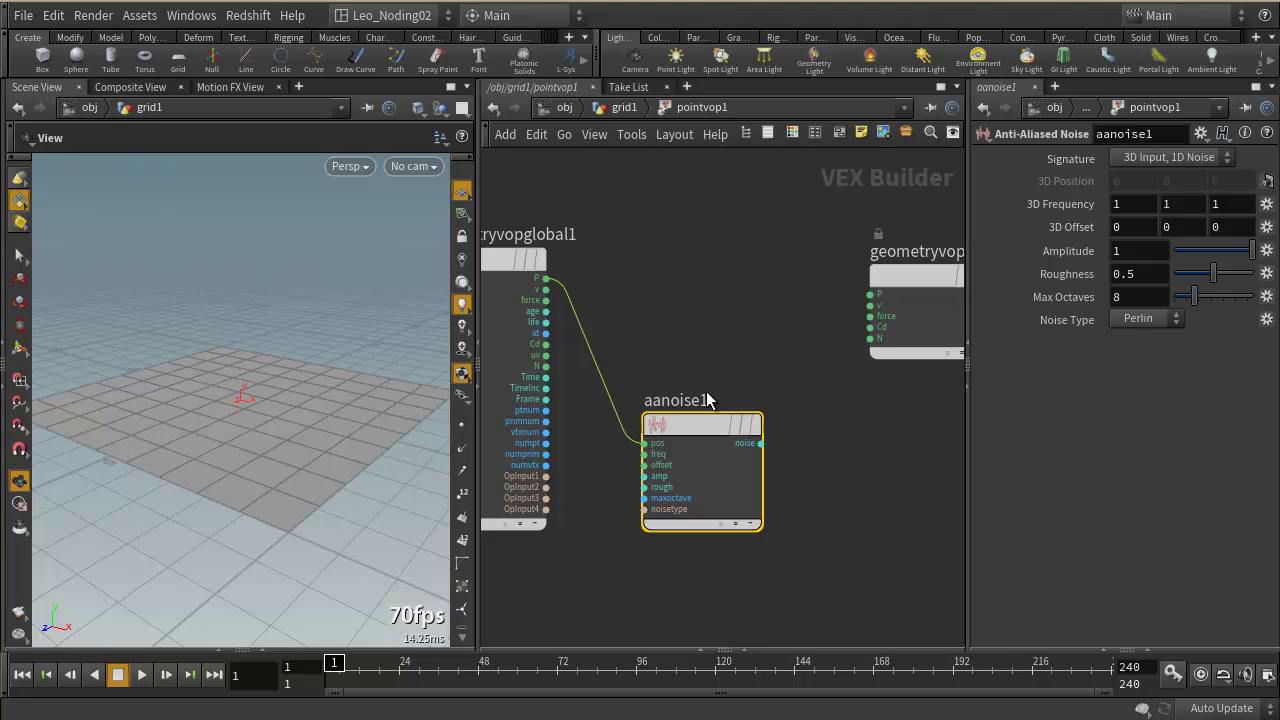
# - Examine the global parameters, Anti-Aliased Noise and geometry output nodes, and look over the noise node's parameters
pyautogui.click(491, 260)
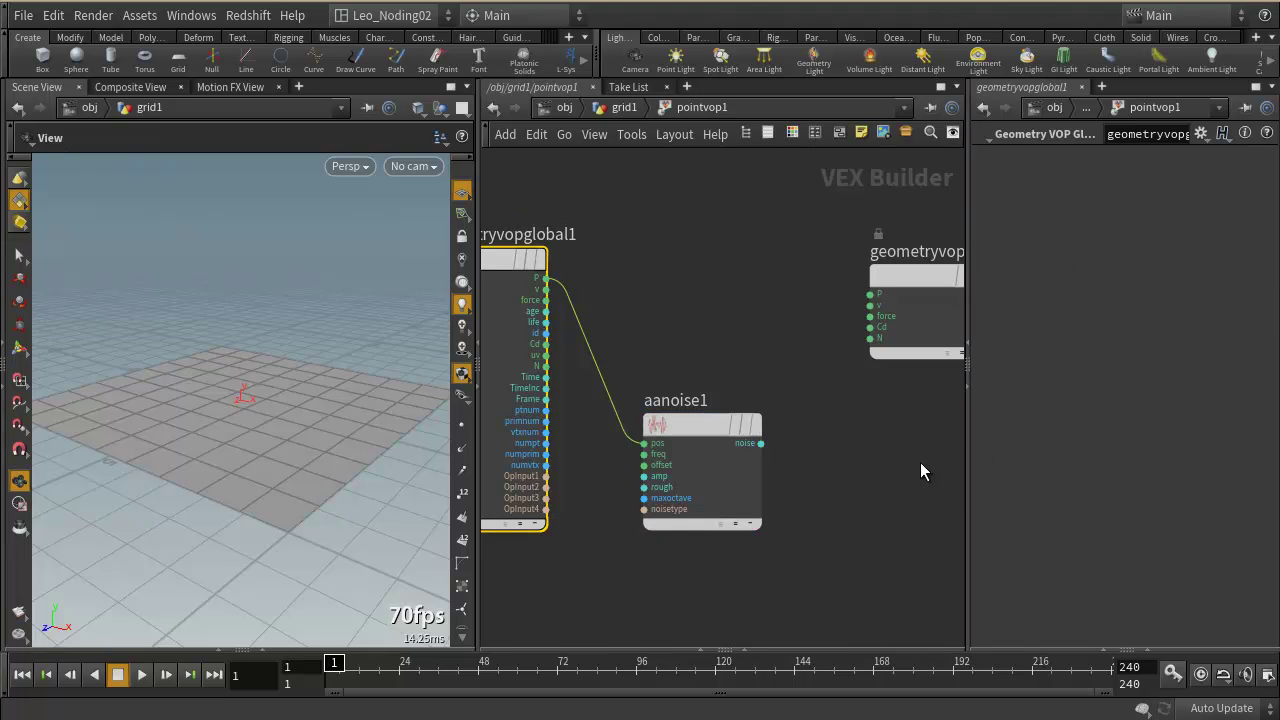
pyautogui.scroll(-2, 921, 471)
pyautogui.moveTo(921, 471); pyautogui.dragTo(834, 455, button='middle')
pyautogui.click(838, 298)
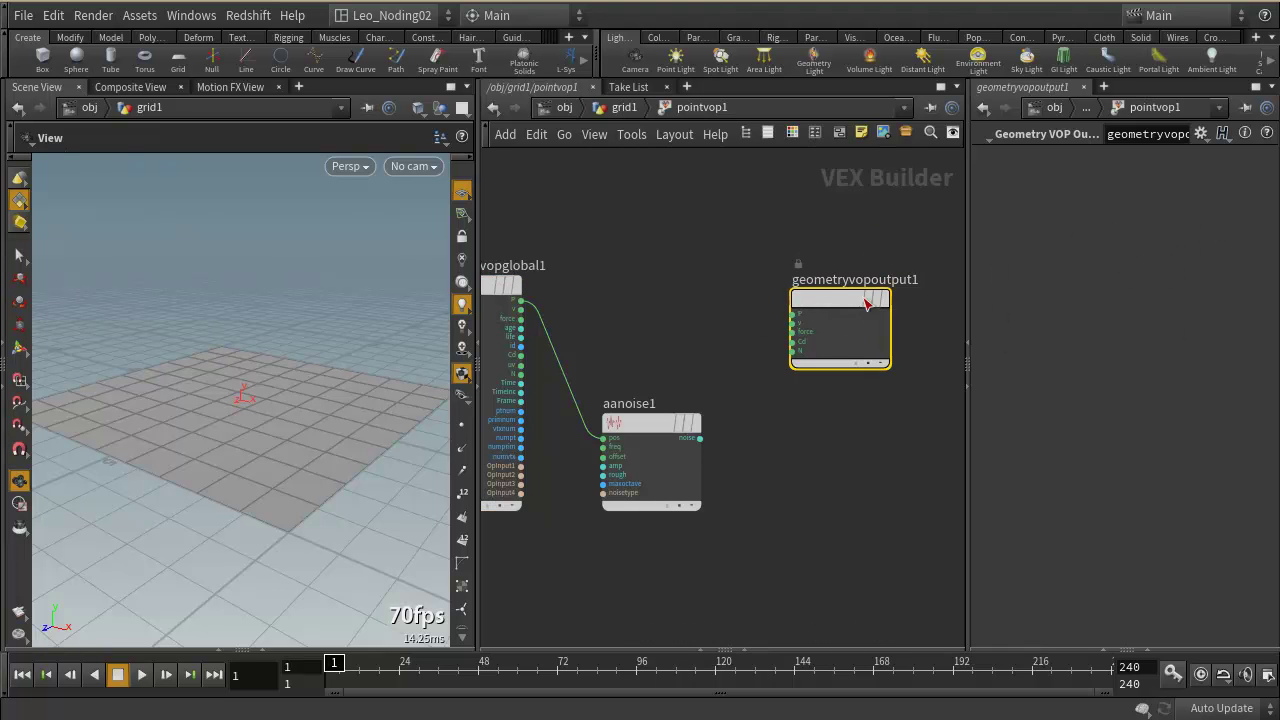
pyautogui.click(654, 423)
pyautogui.moveTo(634, 356); pyautogui.dragTo(643, 377, button='middle')
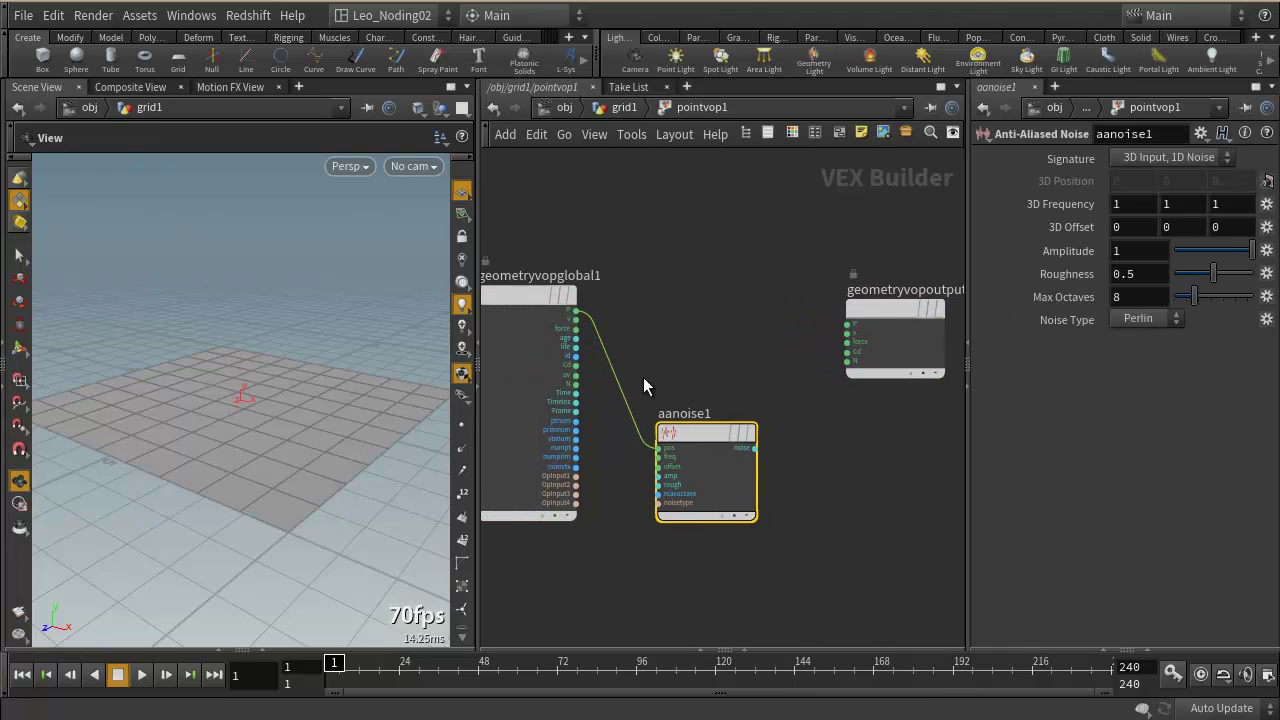
pyautogui.click(523, 297)
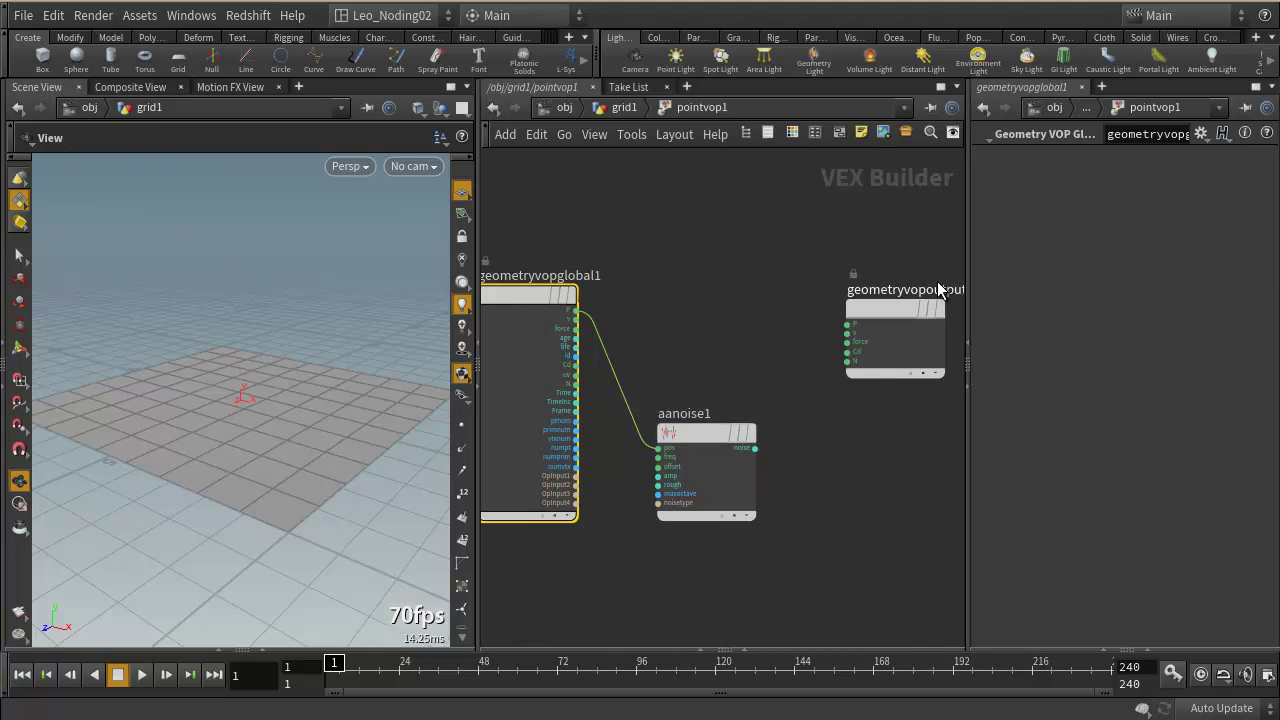
pyautogui.click(732, 434)
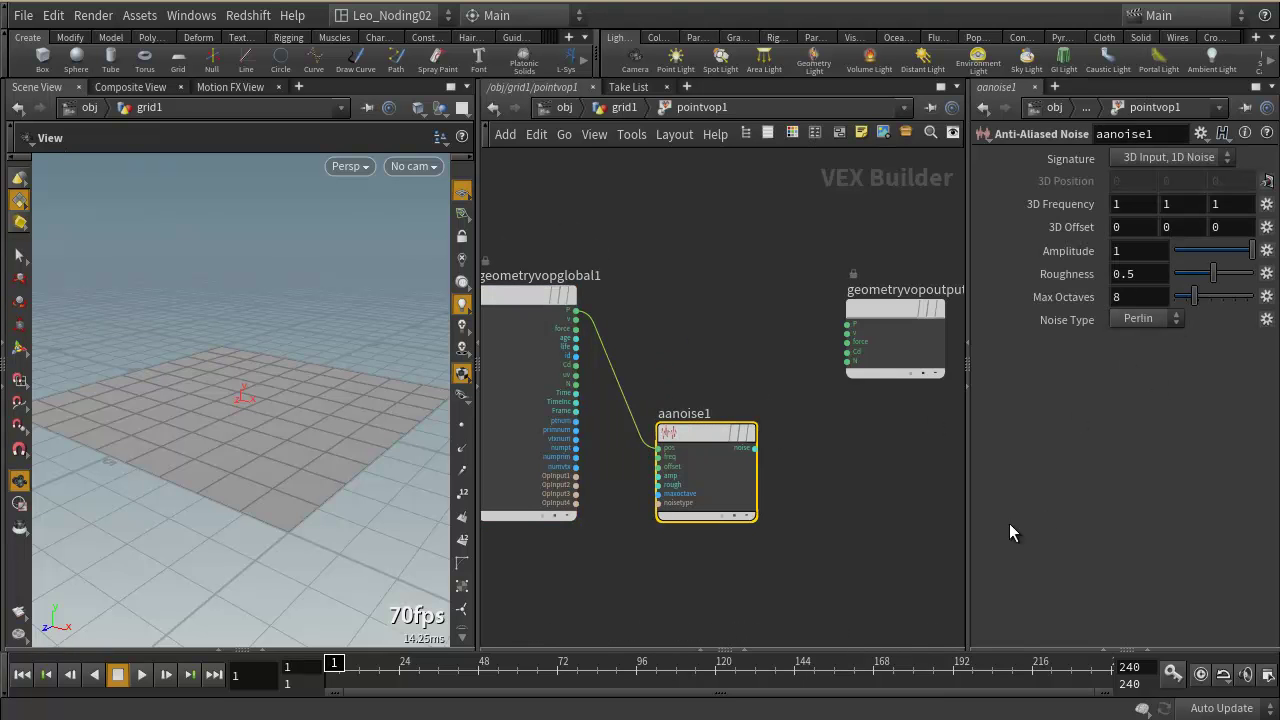
pyautogui.moveTo(854, 523); pyautogui.dragTo(790, 468, button='middle')
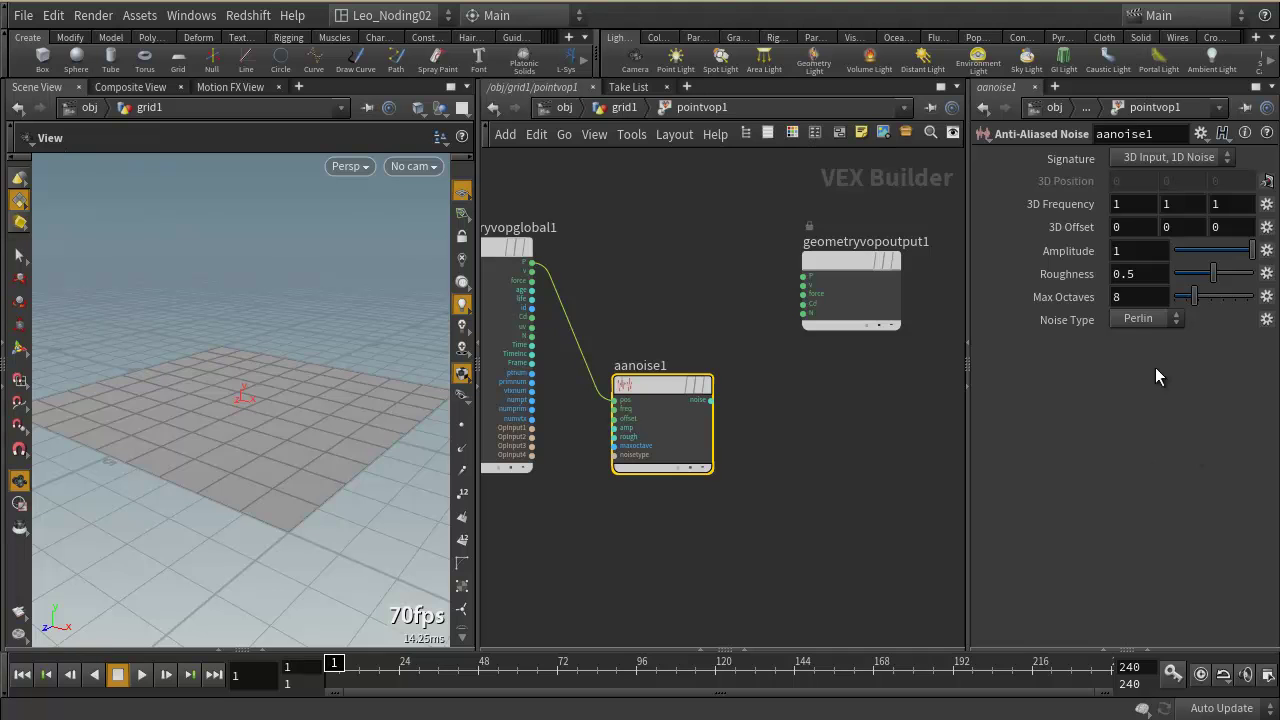
pyautogui.moveTo(968, 232); pyautogui.dragTo(930, 232)
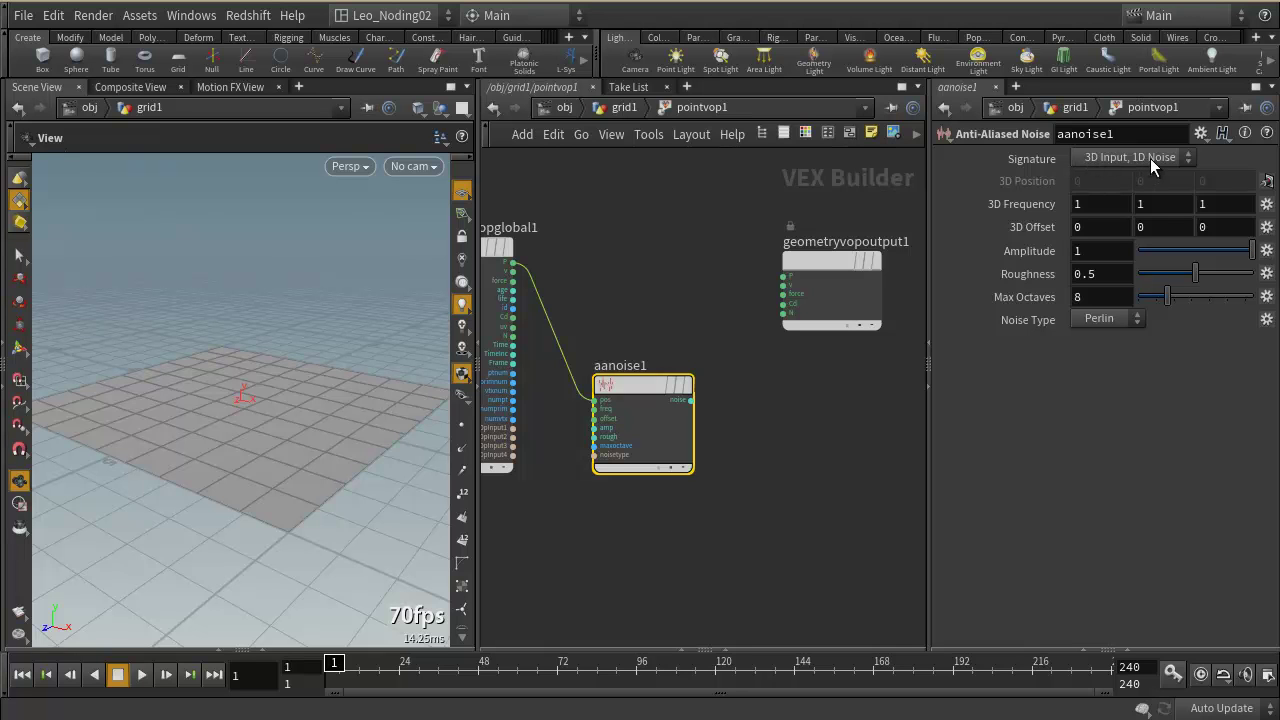
# - Connect the noise output directly to the geometry output's P input and display the Point VOP's result at grid level
pyautogui.click(692, 400)
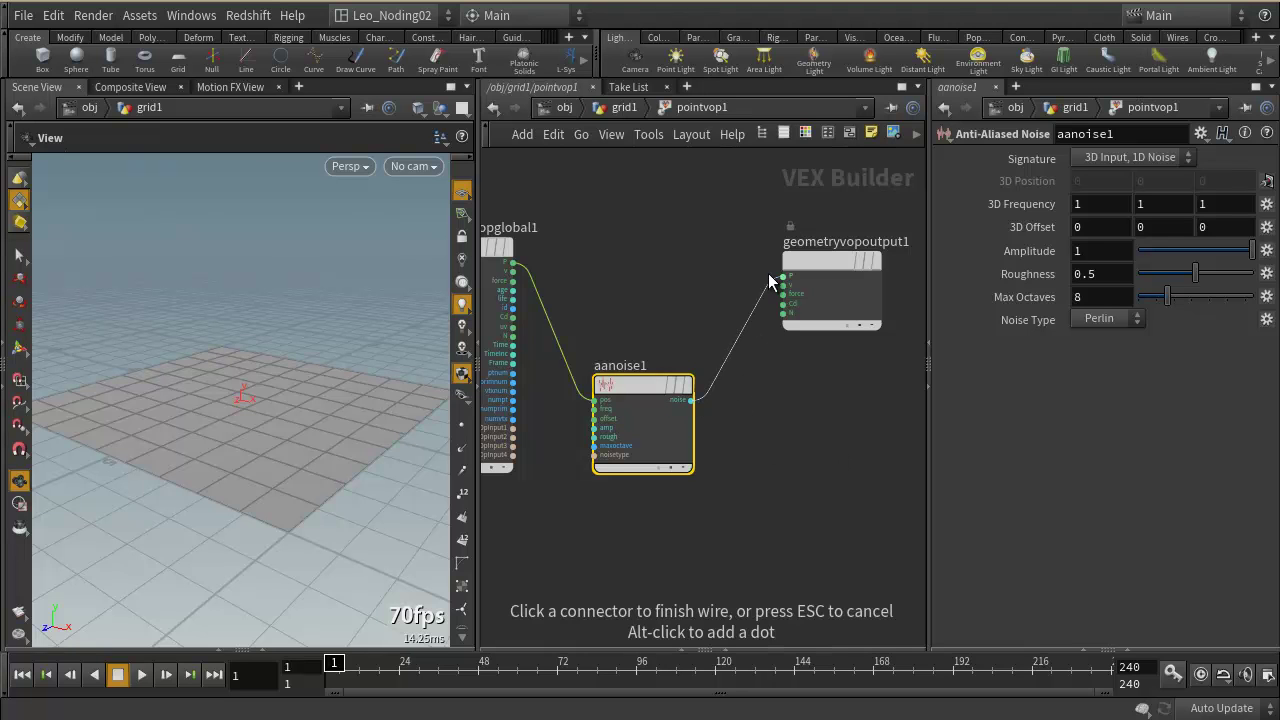
pyautogui.click(779, 277)
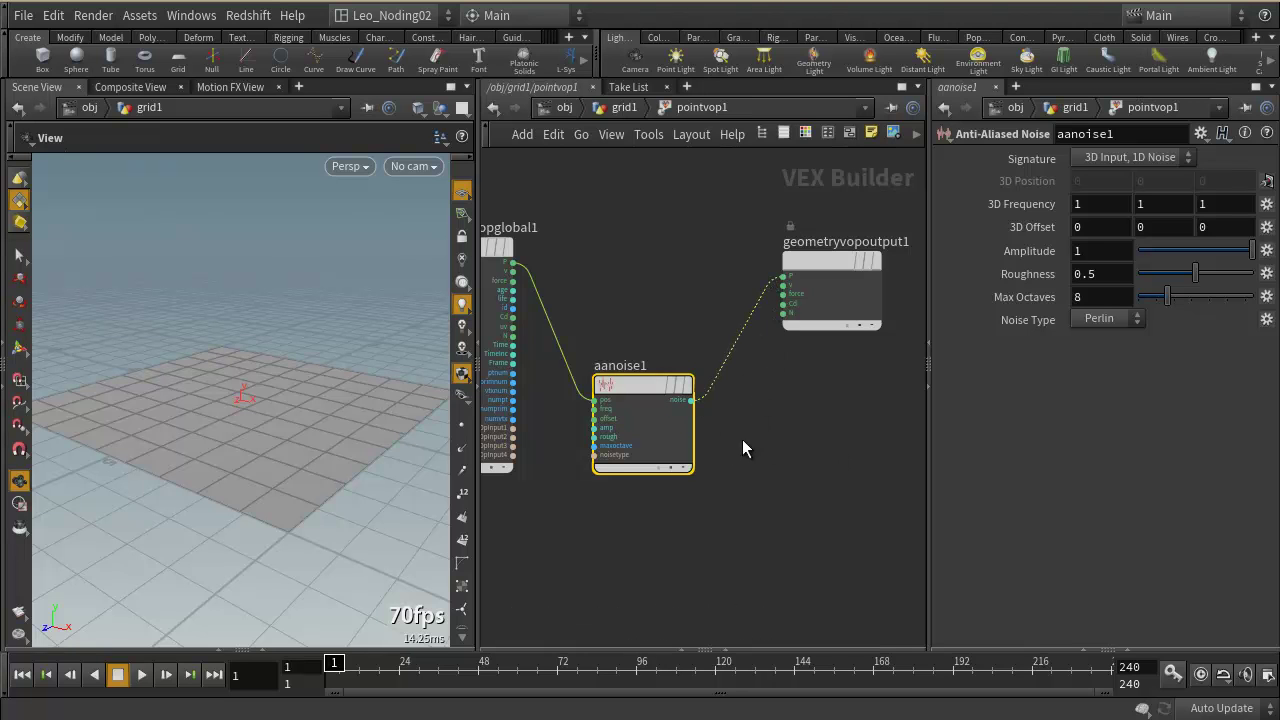
pyautogui.click(638, 108)
pyautogui.moveTo(697, 450)
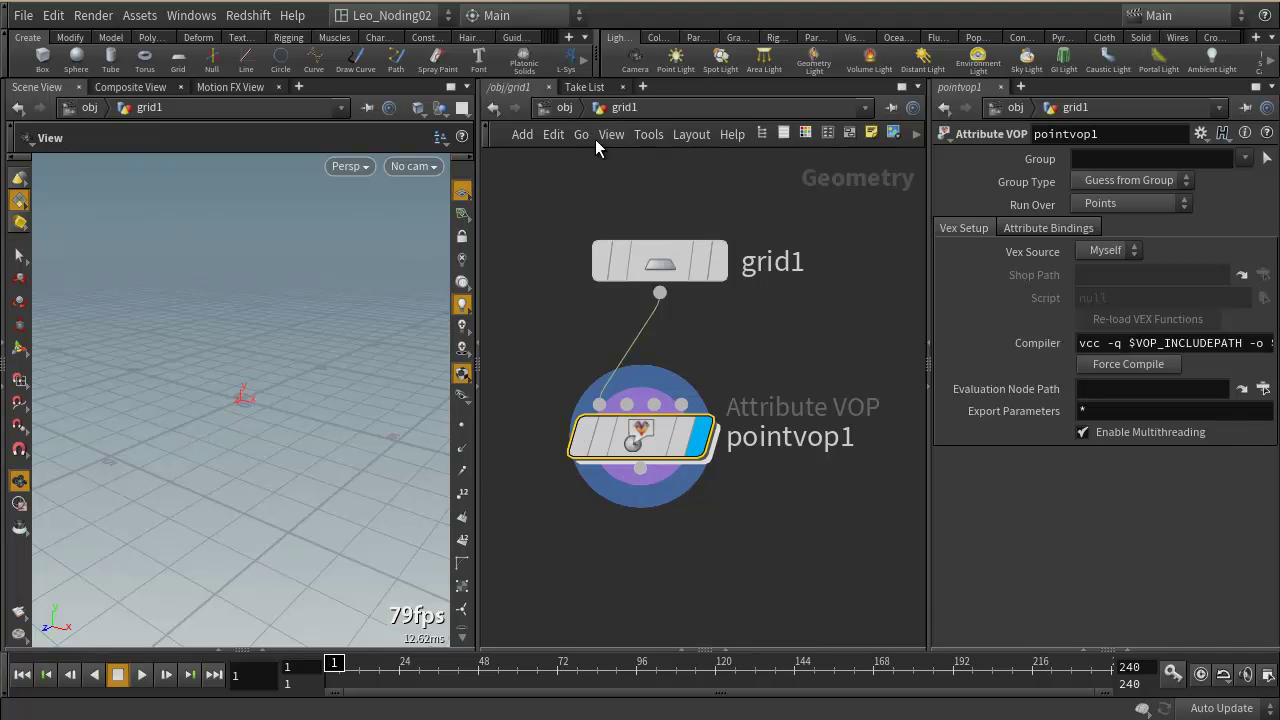
# - Check how the displayed grid reacts to the noise from the object and grid levels, and review the wiring inside the Point VOP
pyautogui.click(564, 108)
pyautogui.doubleClick(742, 324)
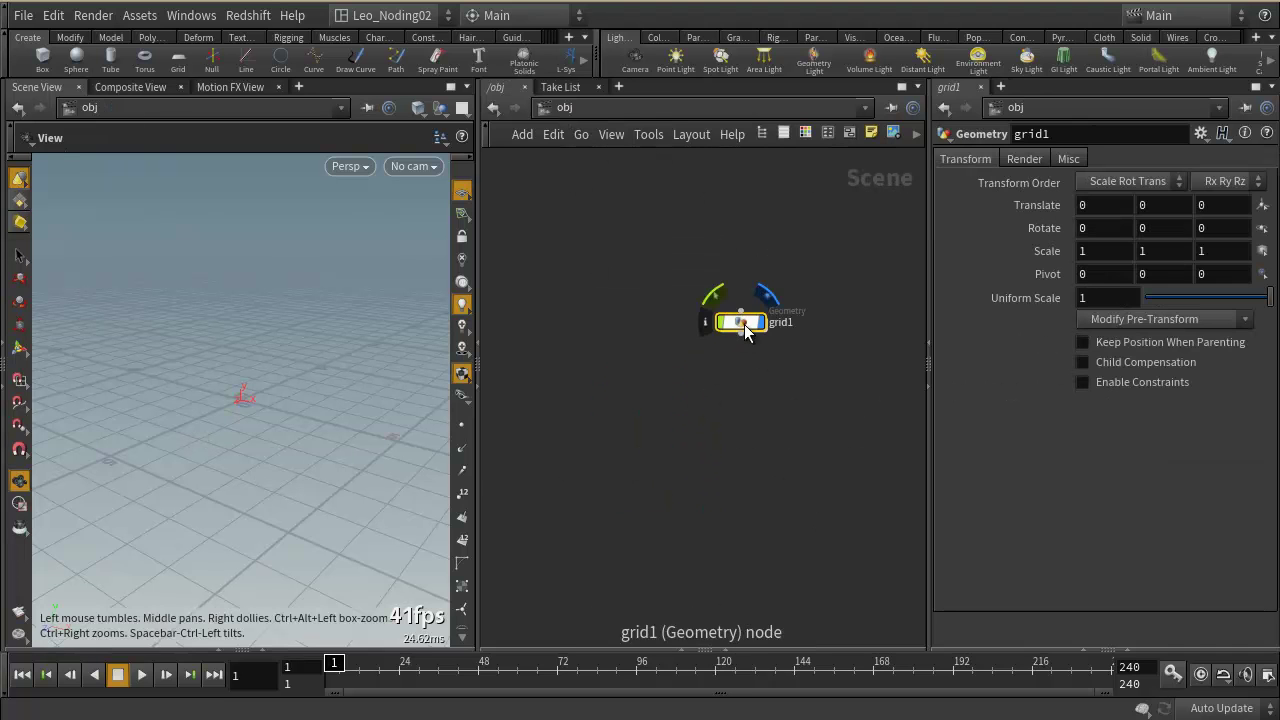
pyautogui.moveTo(648, 440)
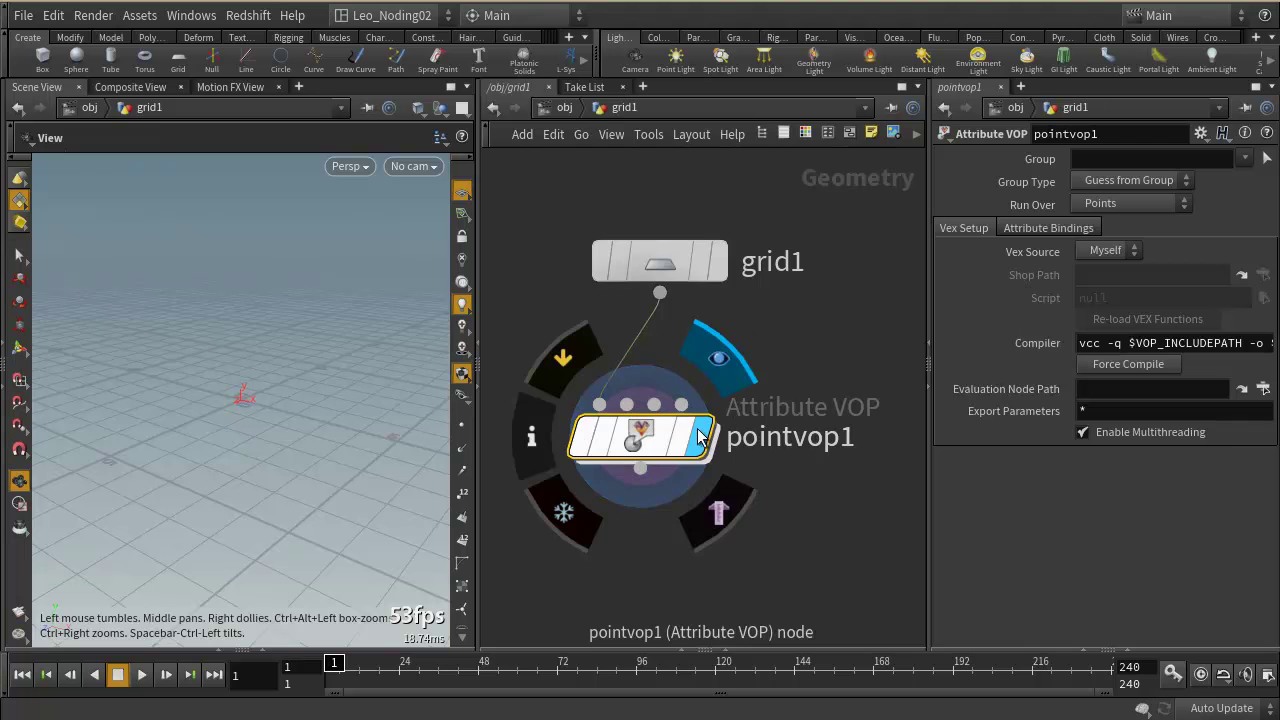
pyautogui.doubleClick(646, 440)
pyautogui.moveTo(648, 509); pyautogui.dragTo(729, 539, button='middle')
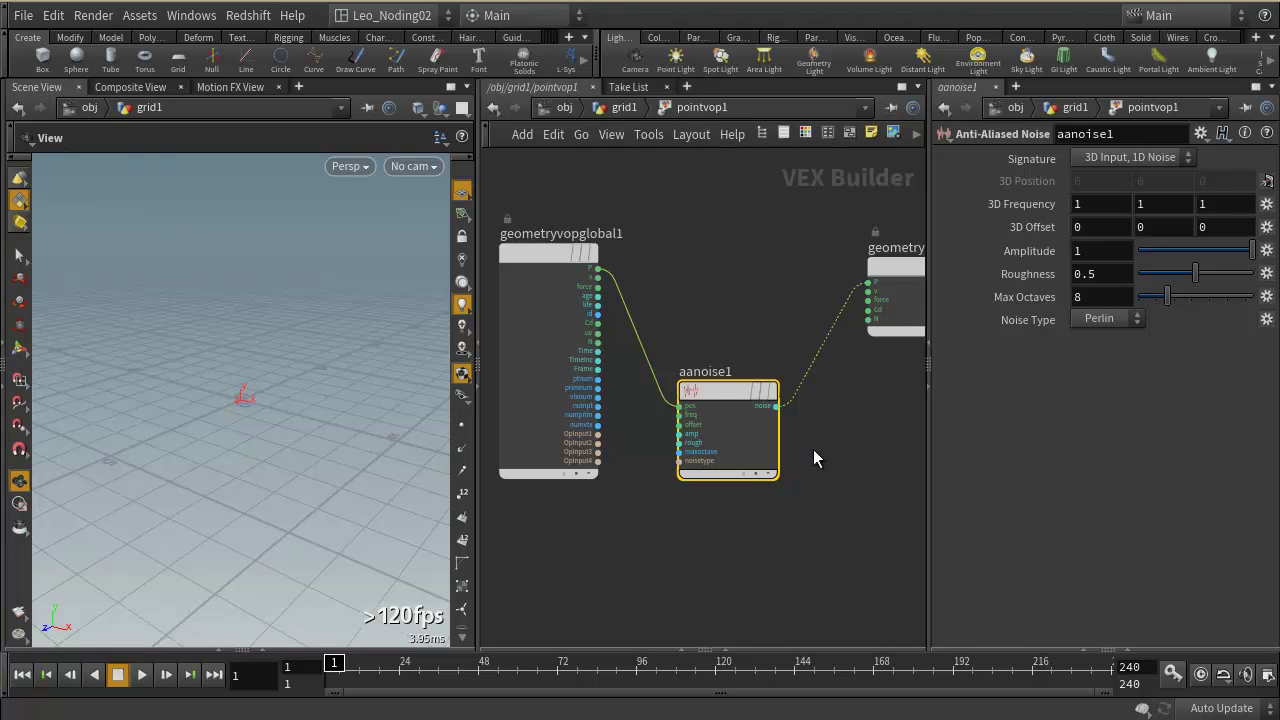
pyautogui.scroll(-5, 332, 425)
pyautogui.moveTo(313, 296); pyautogui.dragTo(442, 522)
# - Place an Add node above the noise node and connect the global P output to its first input
pyautogui.press('Tab')
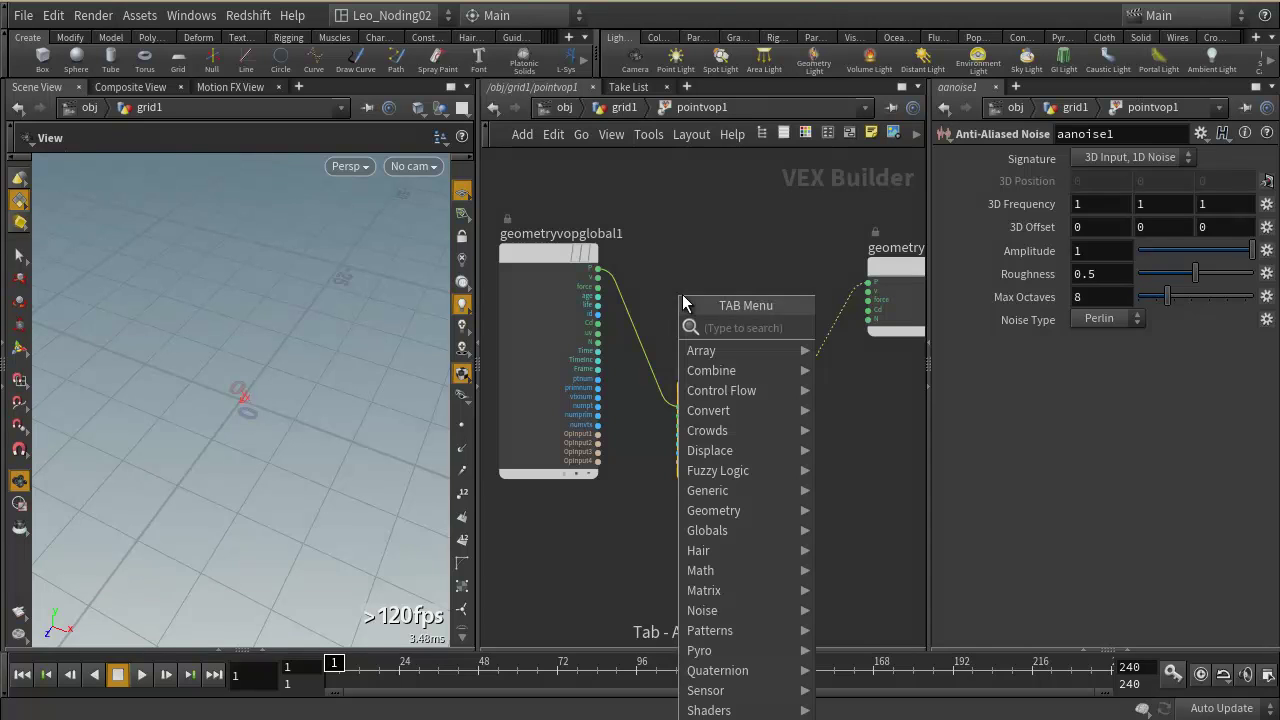
pyautogui.write('add')
pyautogui.click(848, 327)
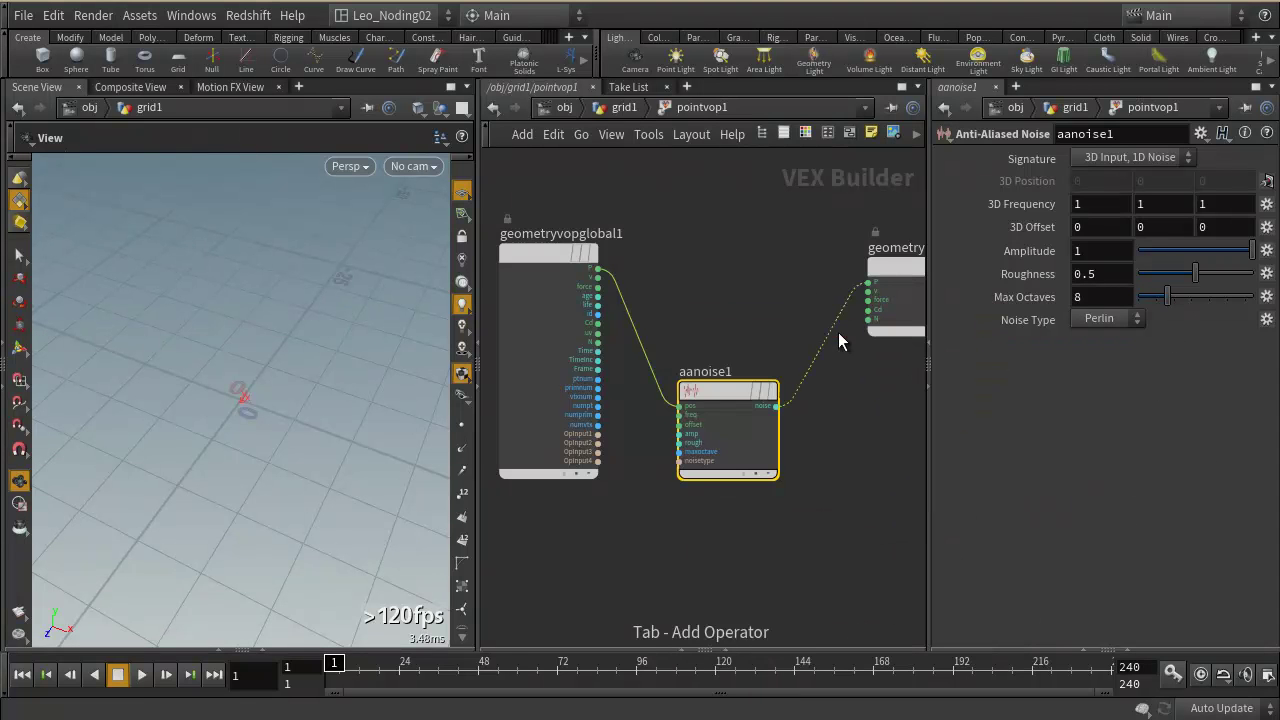
pyautogui.click(733, 289)
pyautogui.click(597, 275)
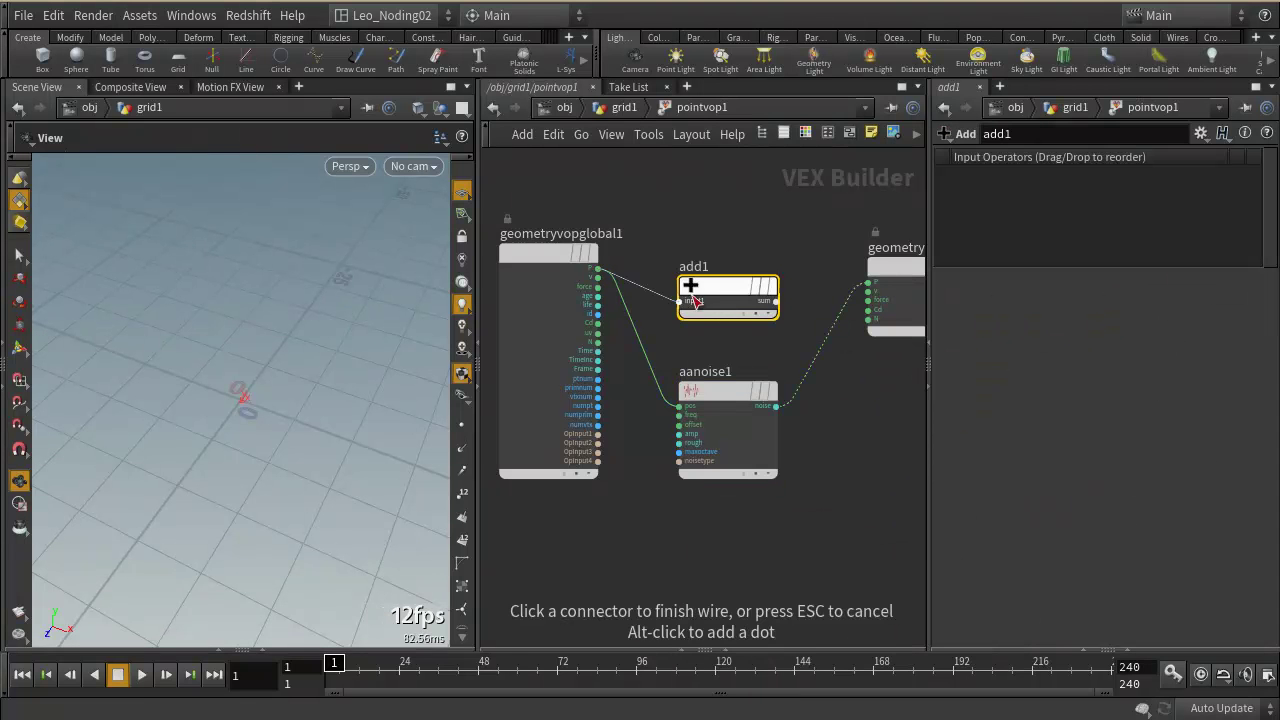
pyautogui.click(680, 300)
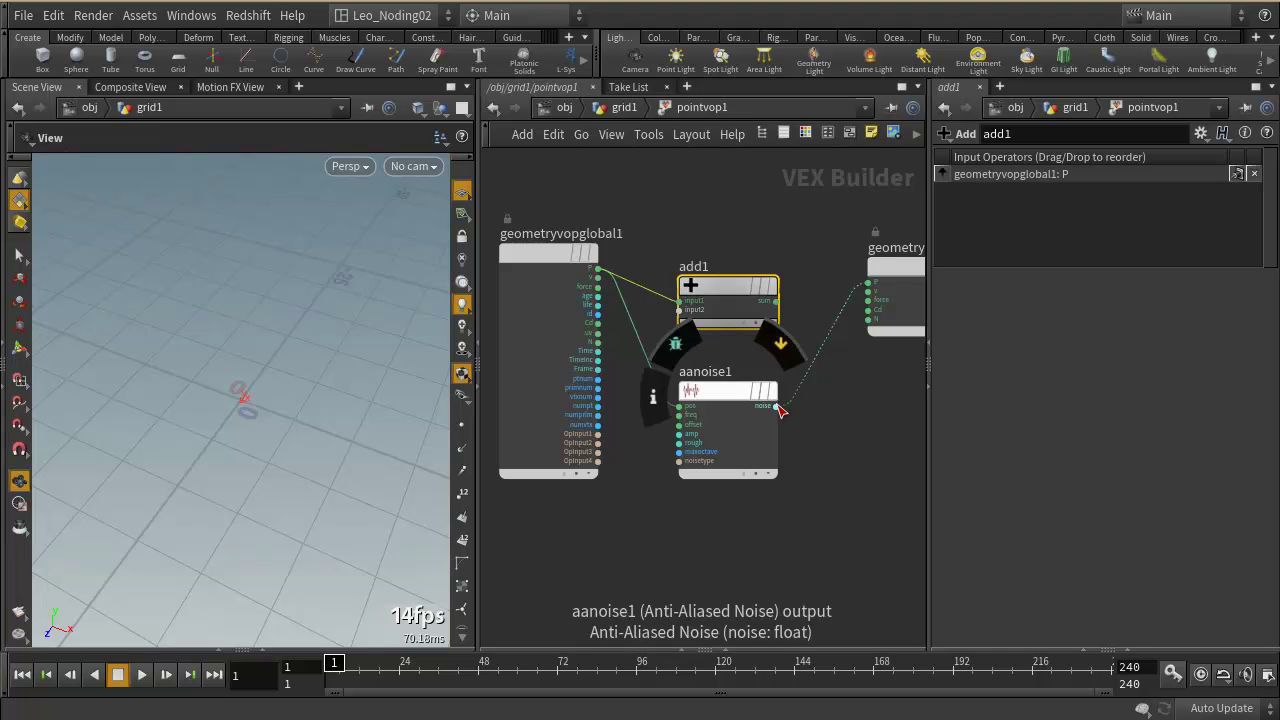
# - Connect the noise output to the Add node's second input and the Add node's sum to the geometry output's P input
pyautogui.click(775, 405)
pyautogui.click(776, 333)
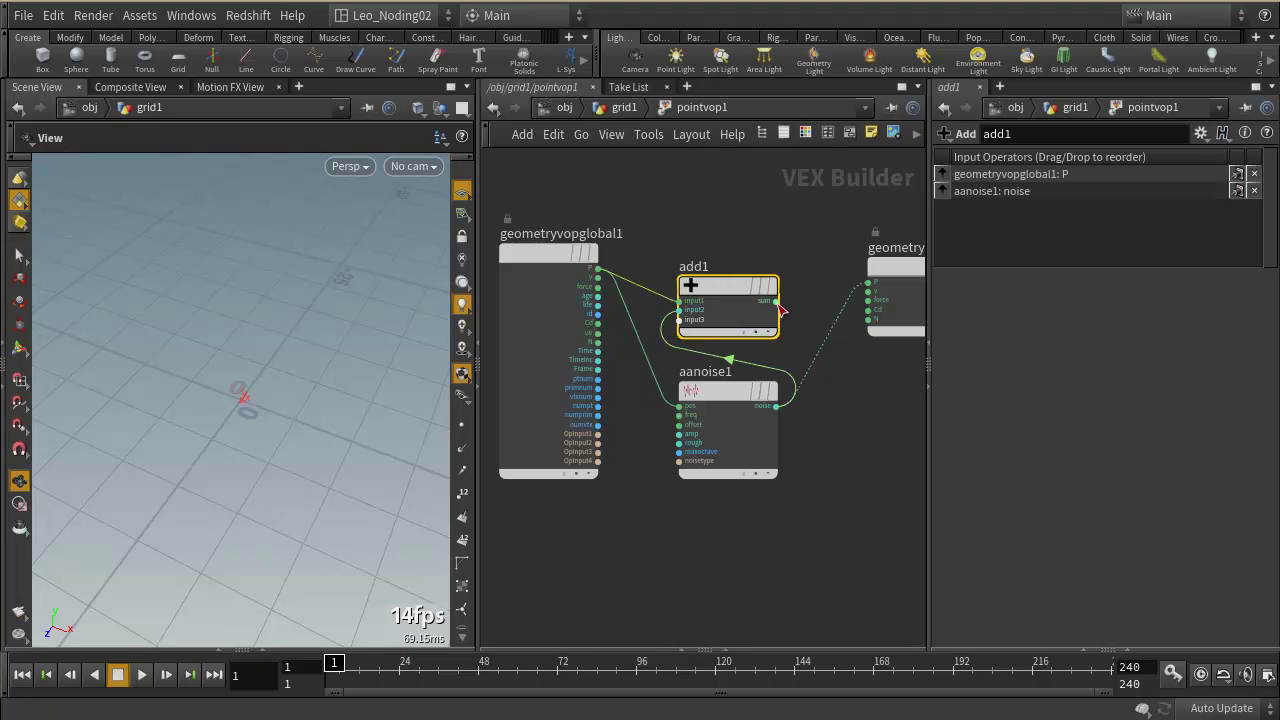
pyautogui.click(776, 300)
pyautogui.click(868, 283)
pyautogui.moveTo(243, 400); pyautogui.dragTo(345, 530)
# - Spread out the noise, Add and geometry output nodes so their wires run clearly from one node to the next
pyautogui.moveTo(712, 530); pyautogui.dragTo(729, 529, button='middle')
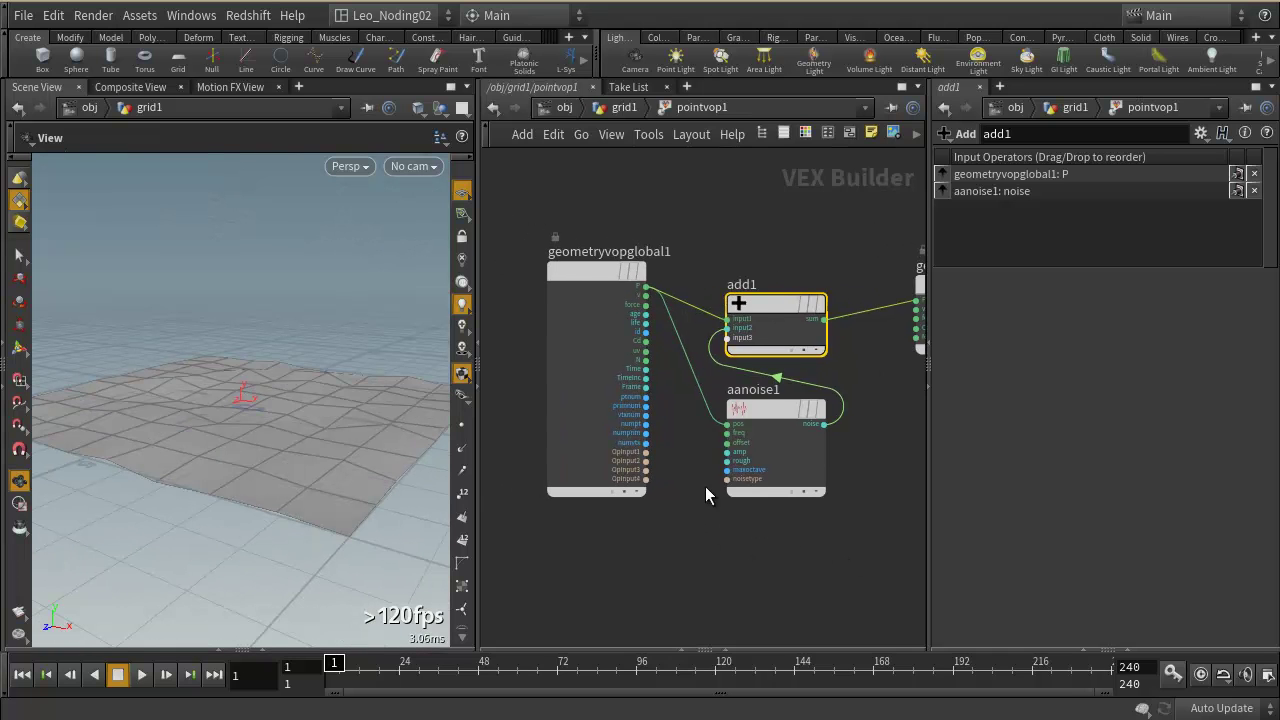
pyautogui.moveTo(774, 408); pyautogui.dragTo(725, 389)
pyautogui.scroll(4, 590, 316)
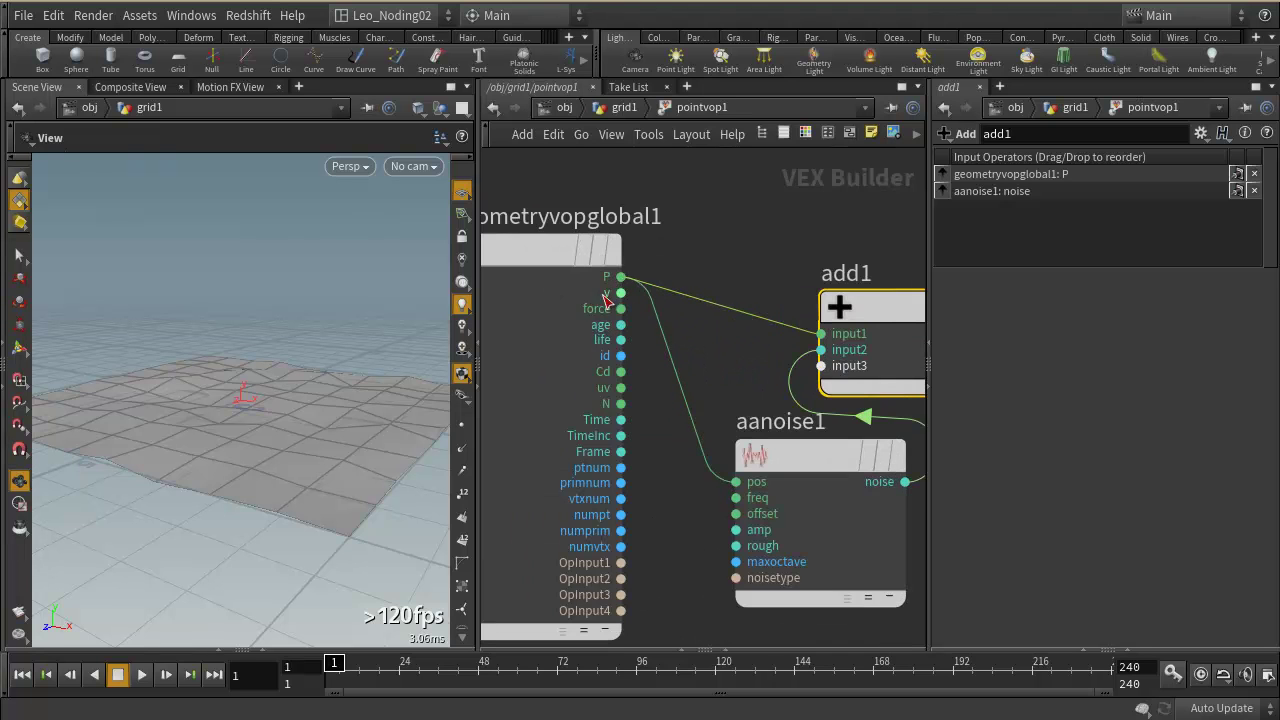
pyautogui.moveTo(908, 621); pyautogui.dragTo(699, 618, button='middle')
pyautogui.moveTo(679, 302); pyautogui.dragTo(815, 304)
pyautogui.moveTo(859, 556); pyautogui.dragTo(628, 582, button='middle')
pyautogui.moveTo(744, 320); pyautogui.dragTo(830, 335)
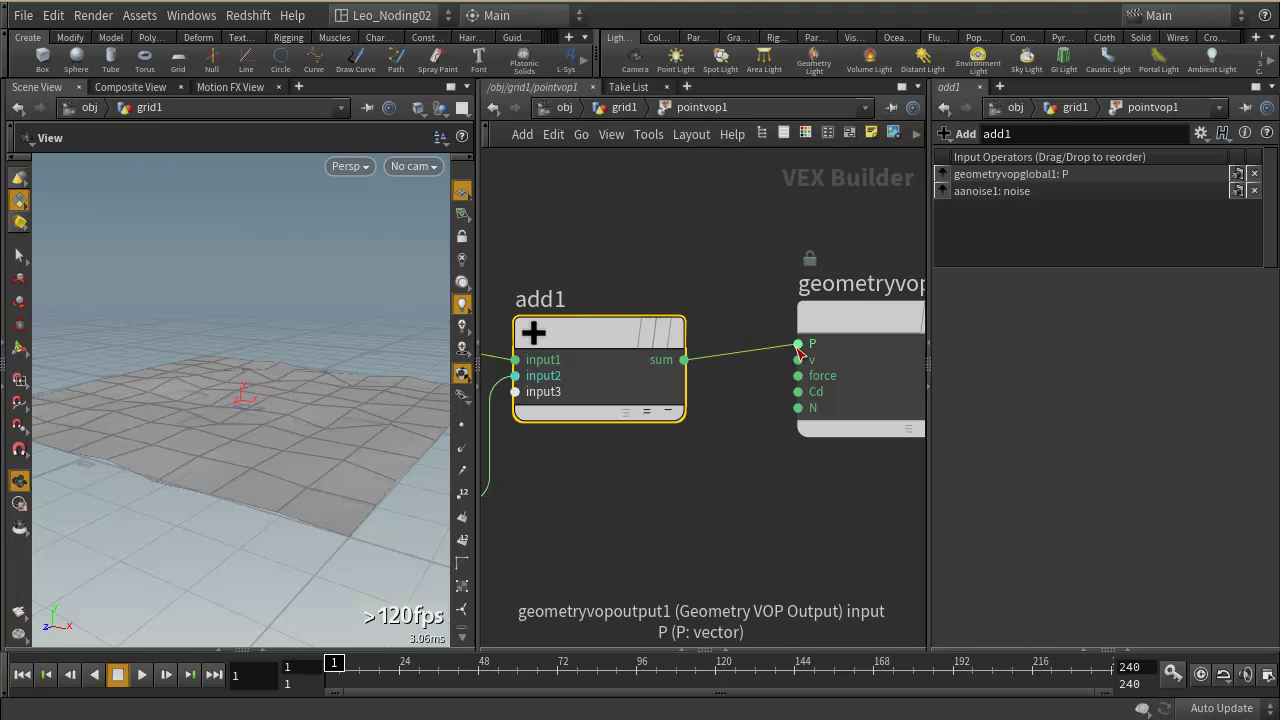
# - Connect the Add node's sum output to the geometry output's Cd input as well
pyautogui.click(683, 359)
pyautogui.click(797, 391)
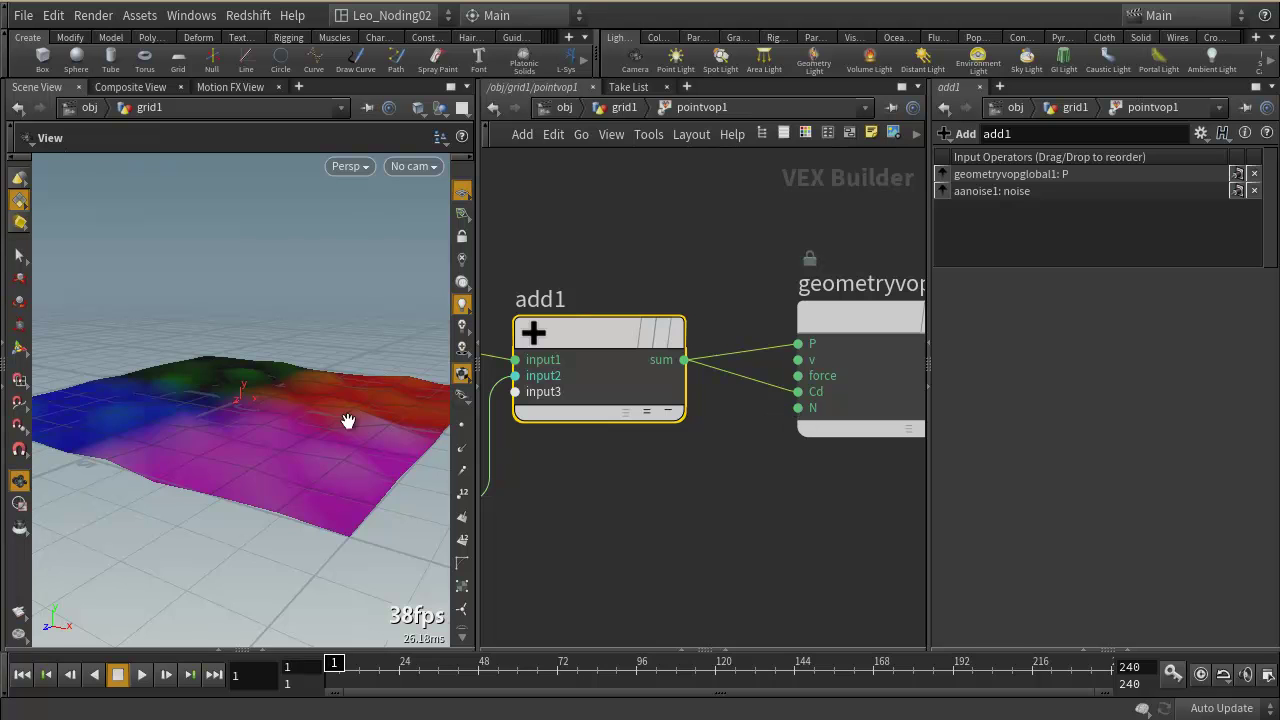
pyautogui.moveTo(299, 384); pyautogui.dragTo(312, 423)
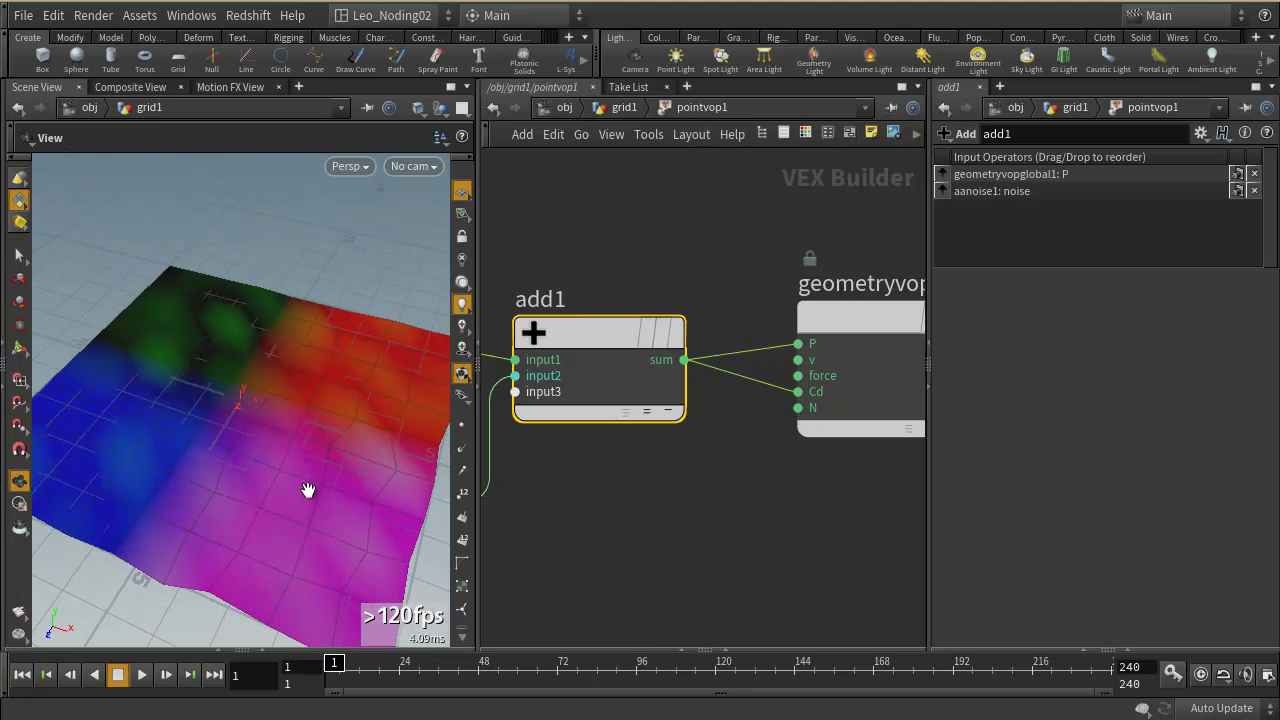
pyautogui.moveTo(704, 523); pyautogui.dragTo(747, 531, button='middle')
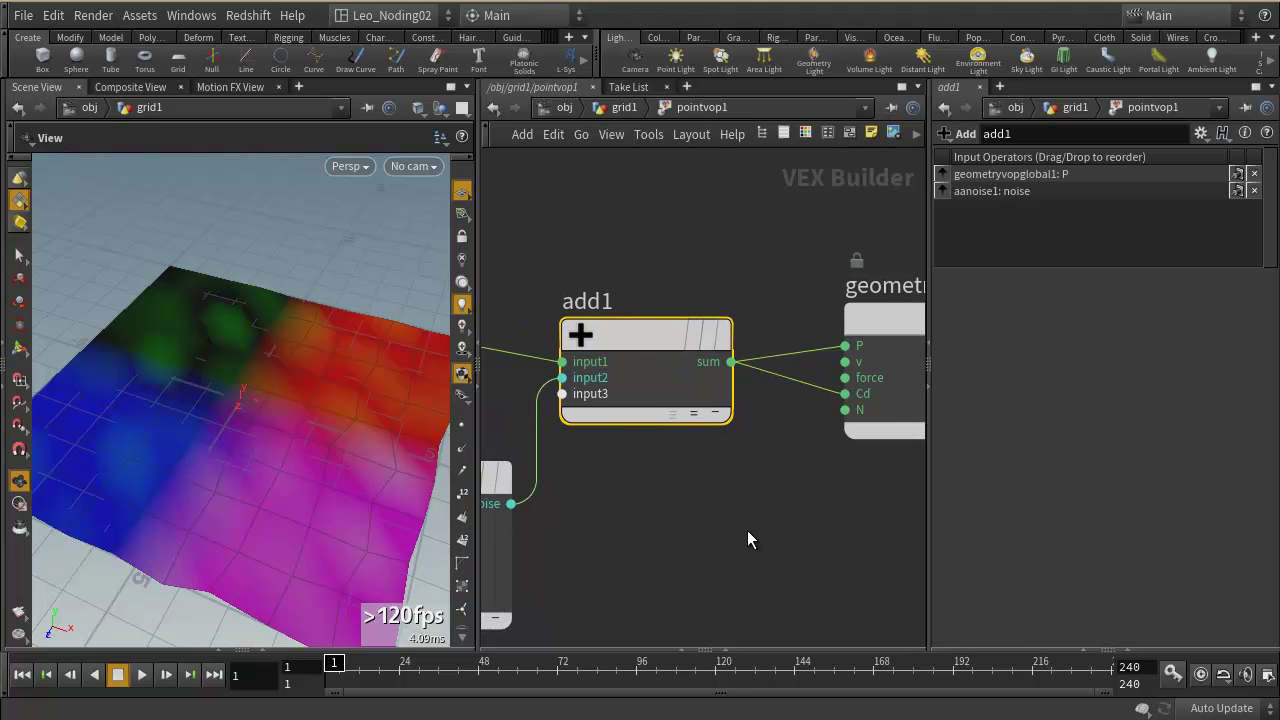
pyautogui.scroll(-2, 747, 530)
pyautogui.click(713, 534)
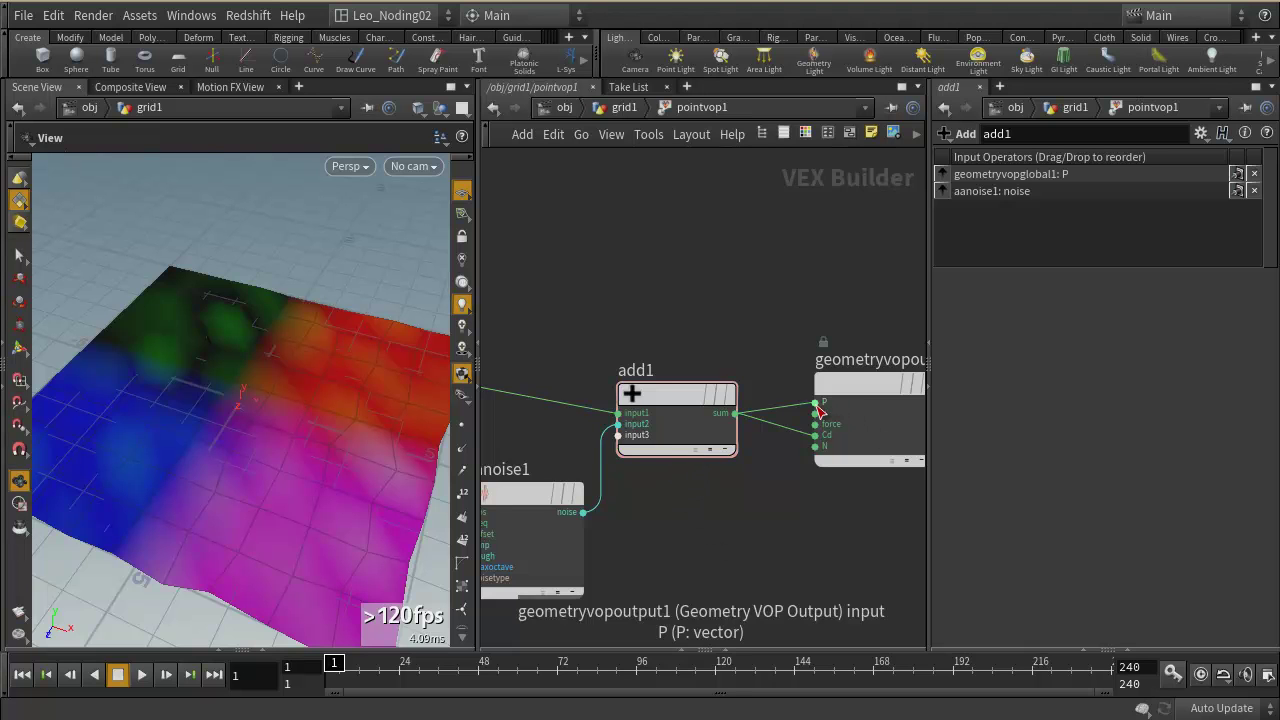
pyautogui.moveTo(743, 532); pyautogui.dragTo(791, 500, button='middle')
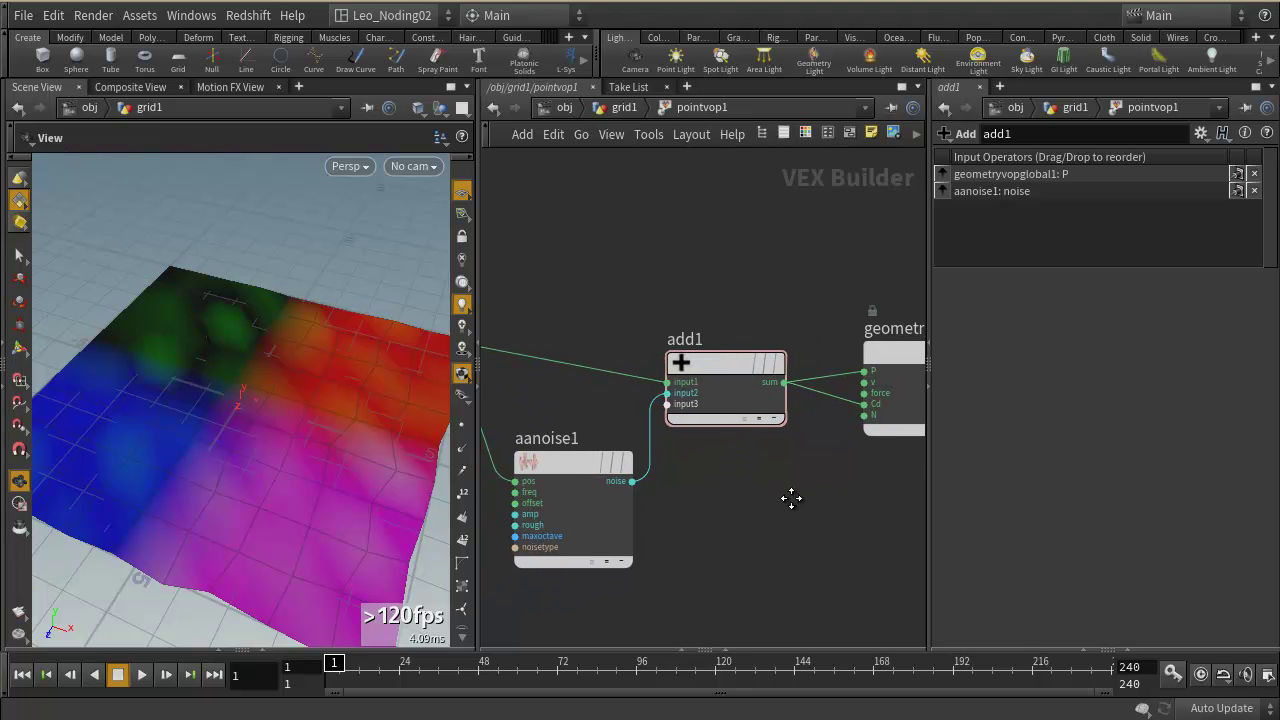
# - Open the Geometry Spreadsheet below the viewport and compare the points' P and Cd values with the VOP wiring
pyautogui.click(267, 646)
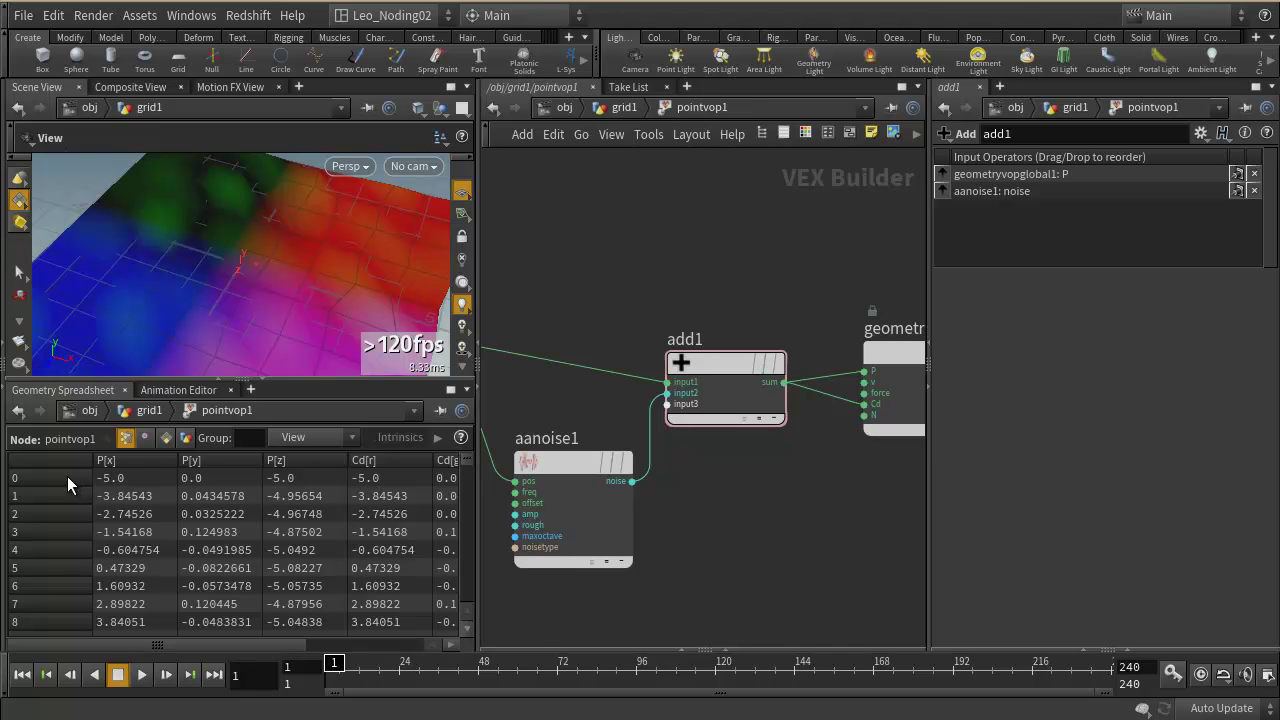
pyautogui.moveTo(155, 645); pyautogui.dragTo(225, 642)
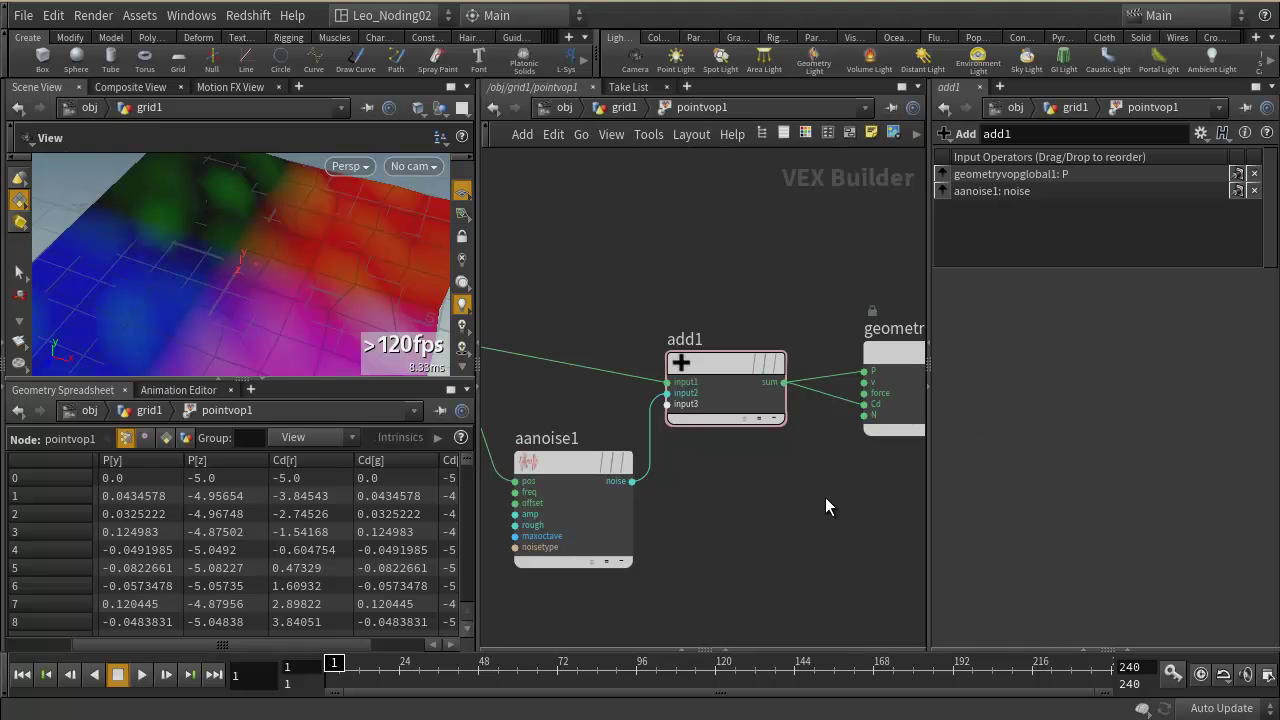
pyautogui.moveTo(793, 528); pyautogui.dragTo(836, 538, button='middle')
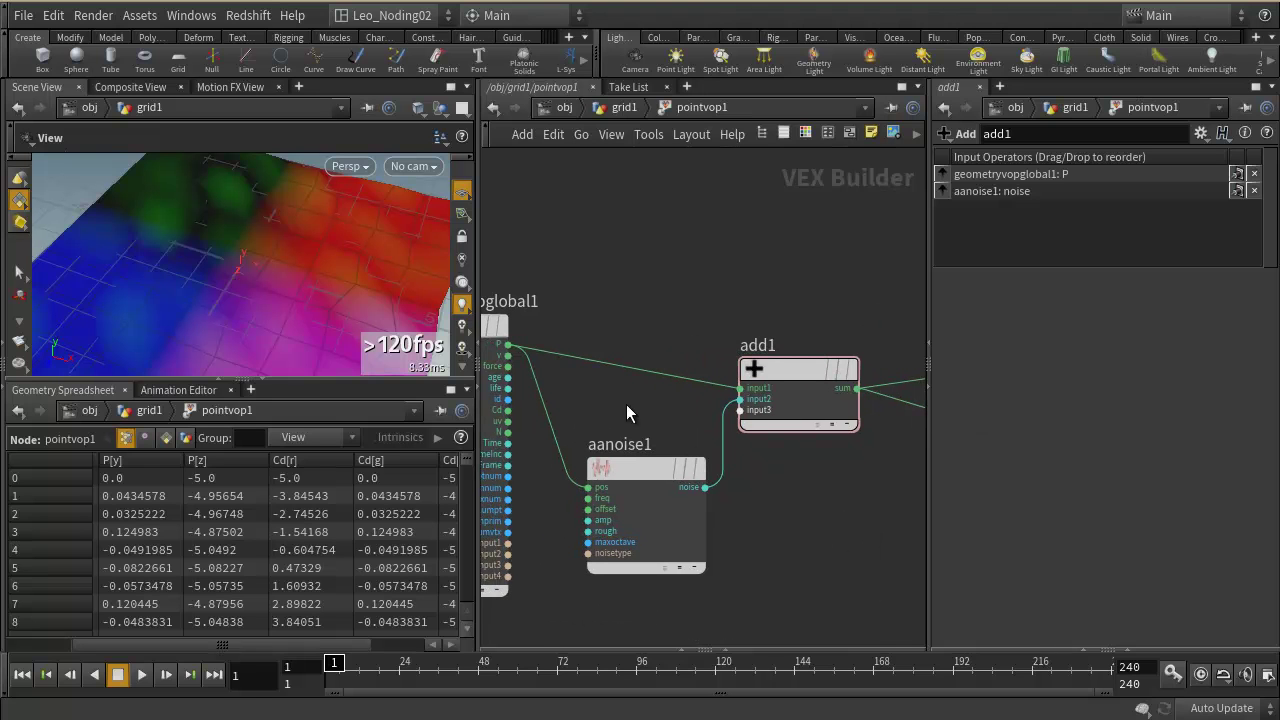
pyautogui.moveTo(626, 420); pyautogui.dragTo(707, 410, button='middle')
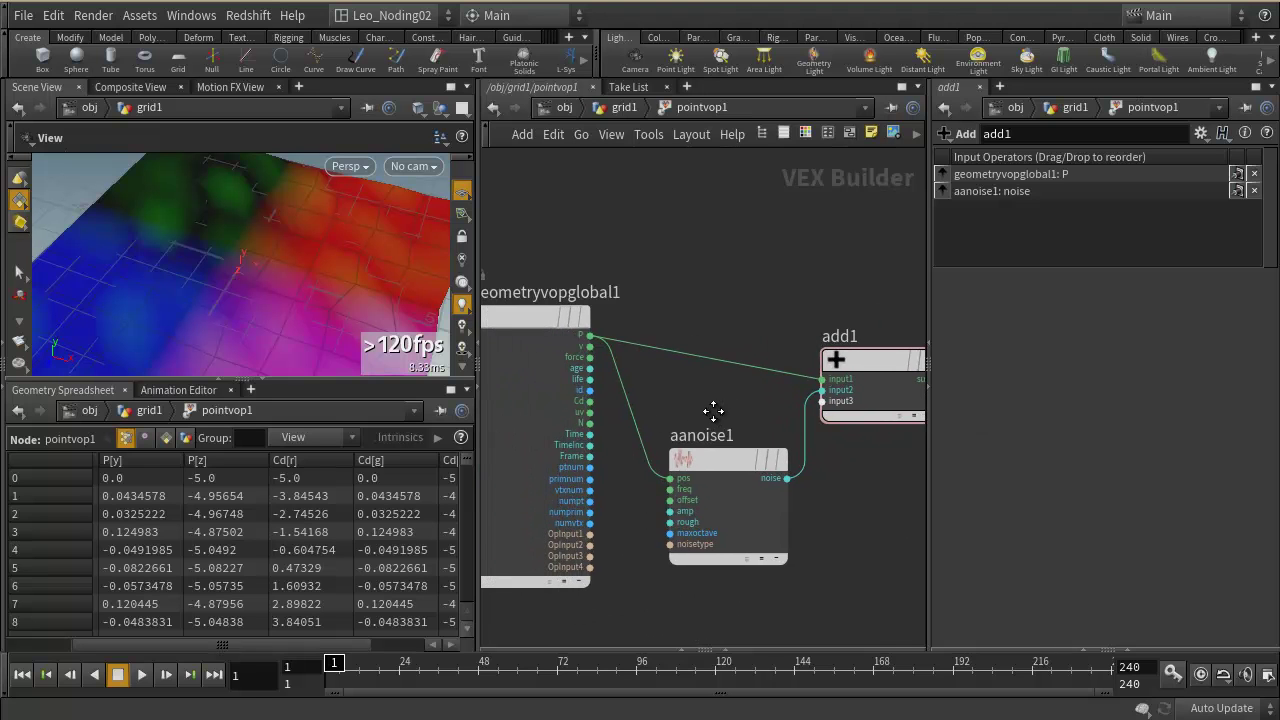
pyautogui.scroll(-3, 712, 418)
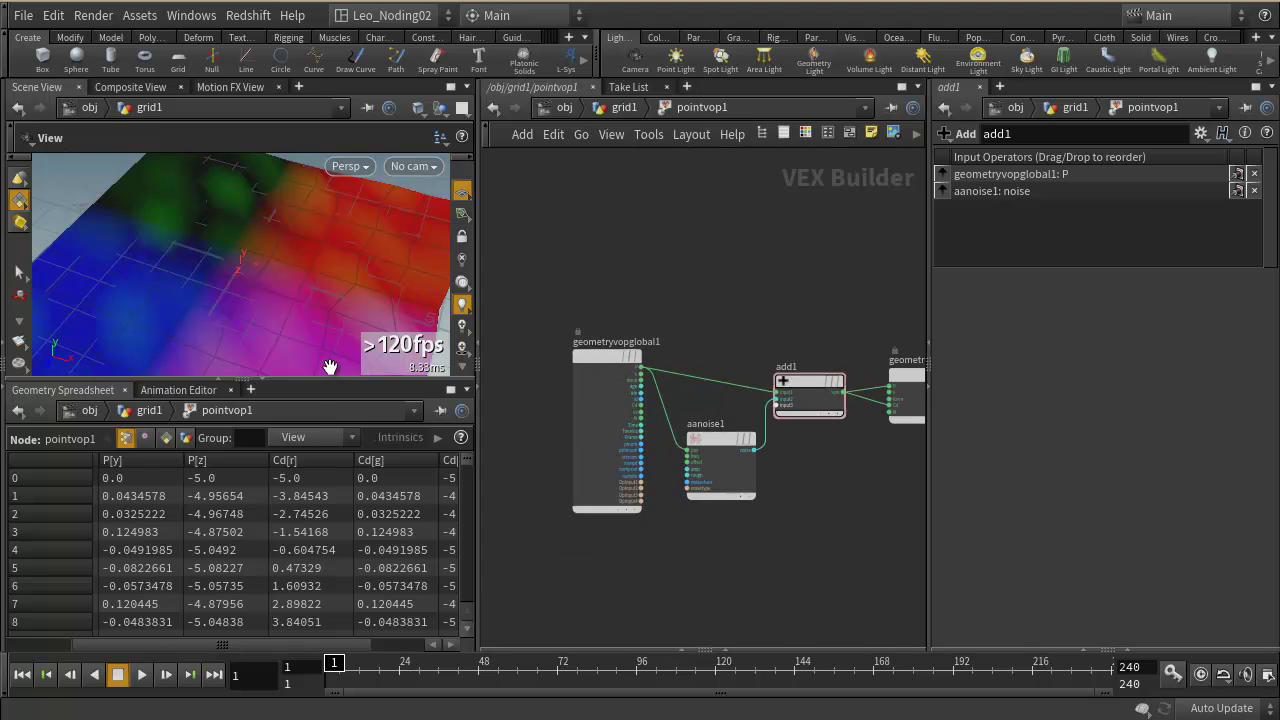
# - Collapse the Geometry Spreadsheet pane and look over the coloured, displaced grid in the enlarged viewport
pyautogui.click(268, 384)
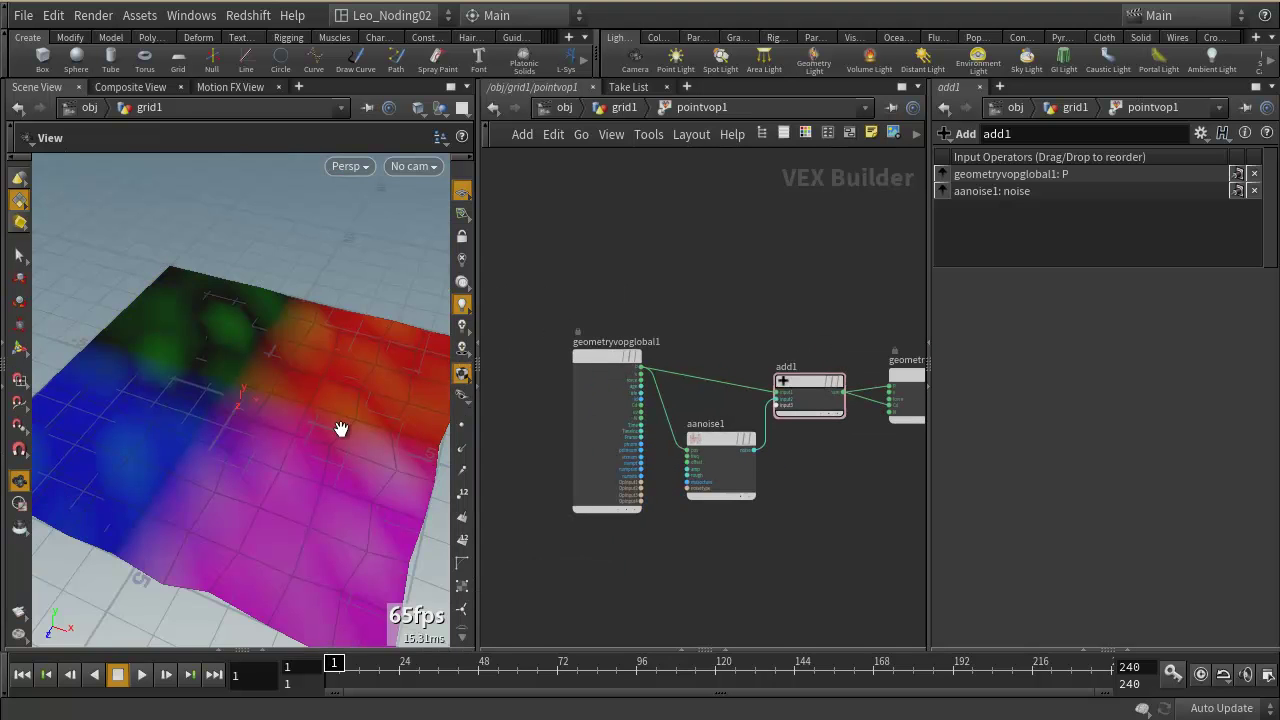
pyautogui.moveTo(334, 431); pyautogui.dragTo(277, 451, button='right')
pyautogui.moveTo(277, 451); pyautogui.dragTo(280, 438)
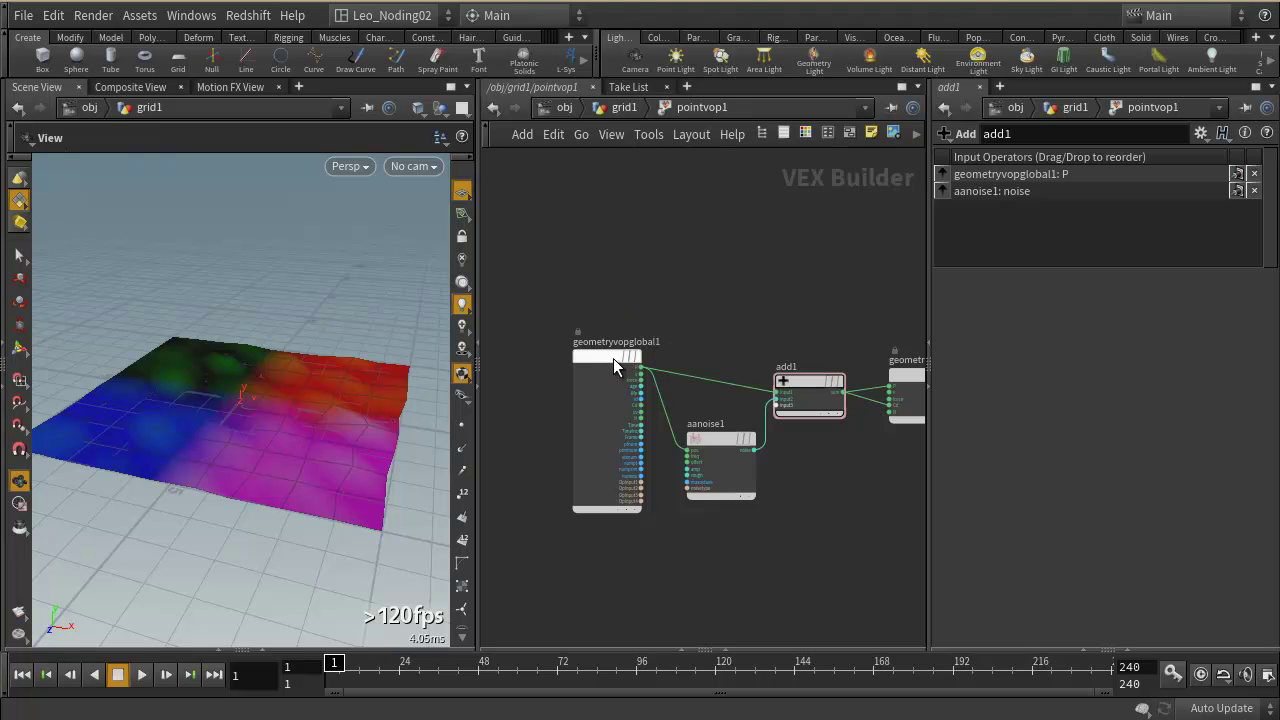
# - Return to the grid1 geometry network and delete both the grid1 and pointvop1 nodes
pyautogui.click(607, 108)
pyautogui.moveTo(747, 382); pyautogui.dragTo(750, 428, button='middle')
pyautogui.moveTo(700, 348); pyautogui.dragTo(700, 230)
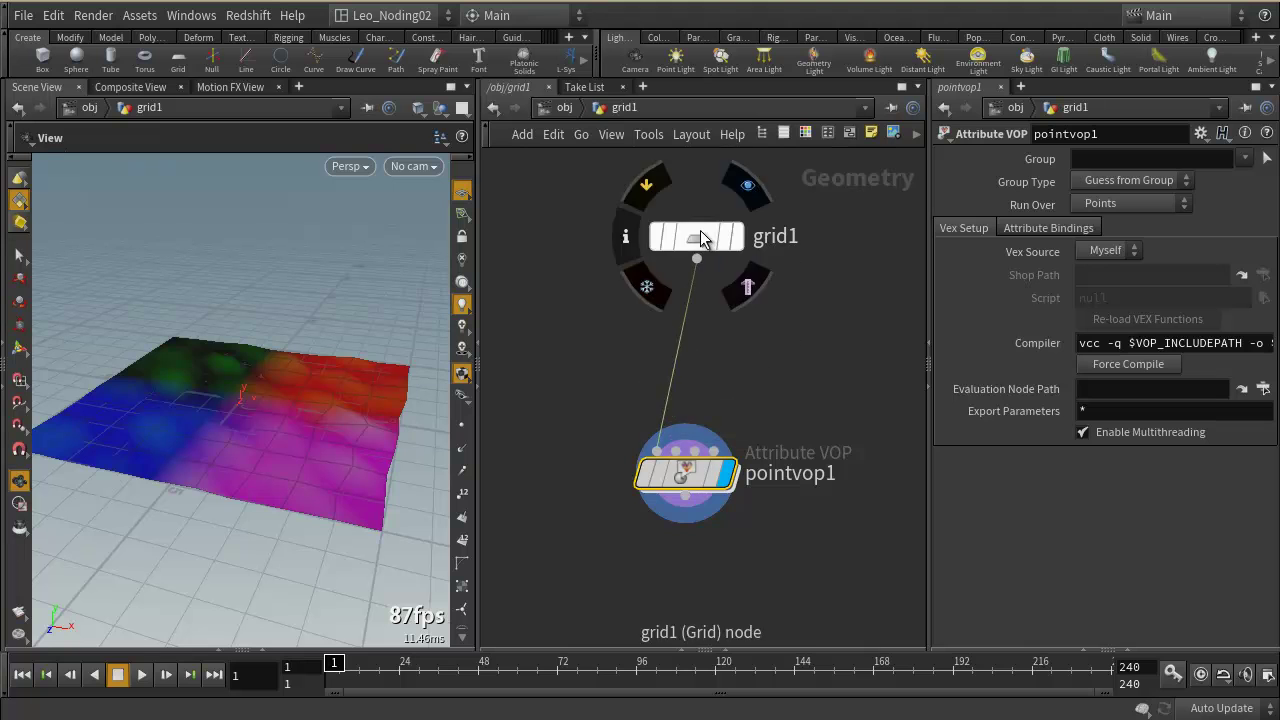
pyautogui.press('h')
pyautogui.moveTo(745, 472); pyautogui.dragTo(639, 295)
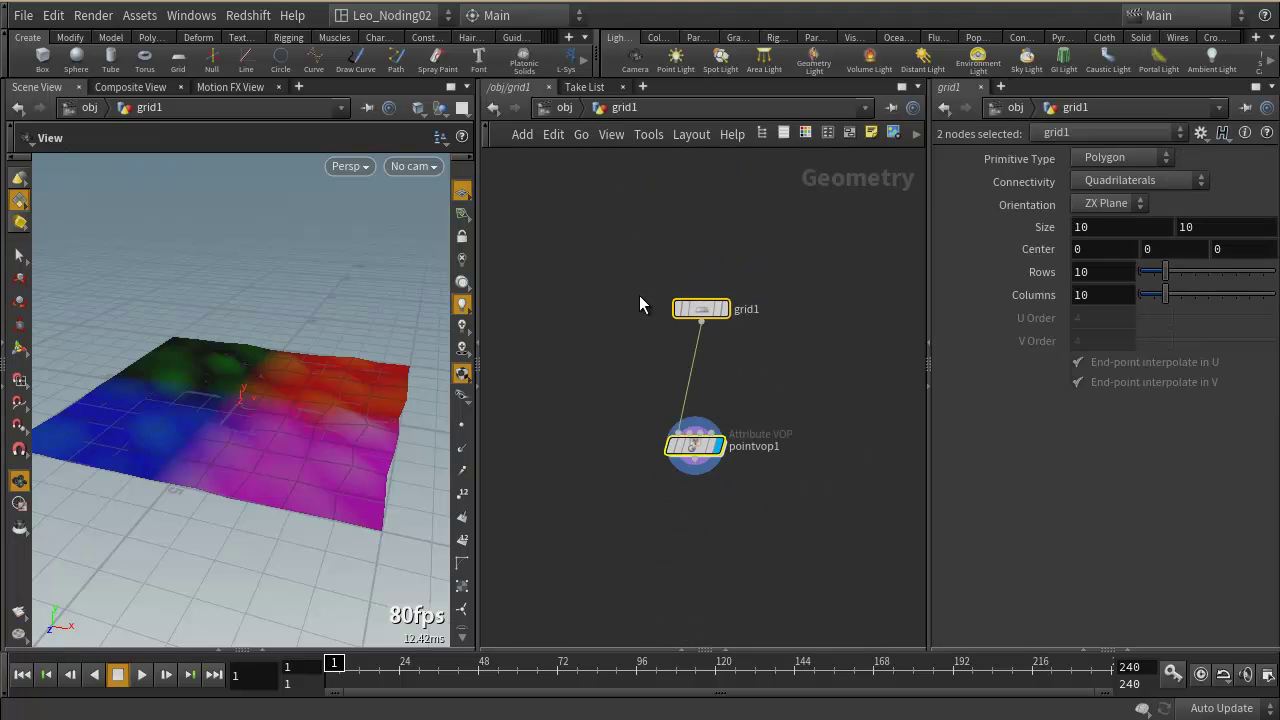
pyautogui.press('Delete')
# - Add a Box node to the emptied network and frame the cube closely in the viewport
pyautogui.press('Tab')
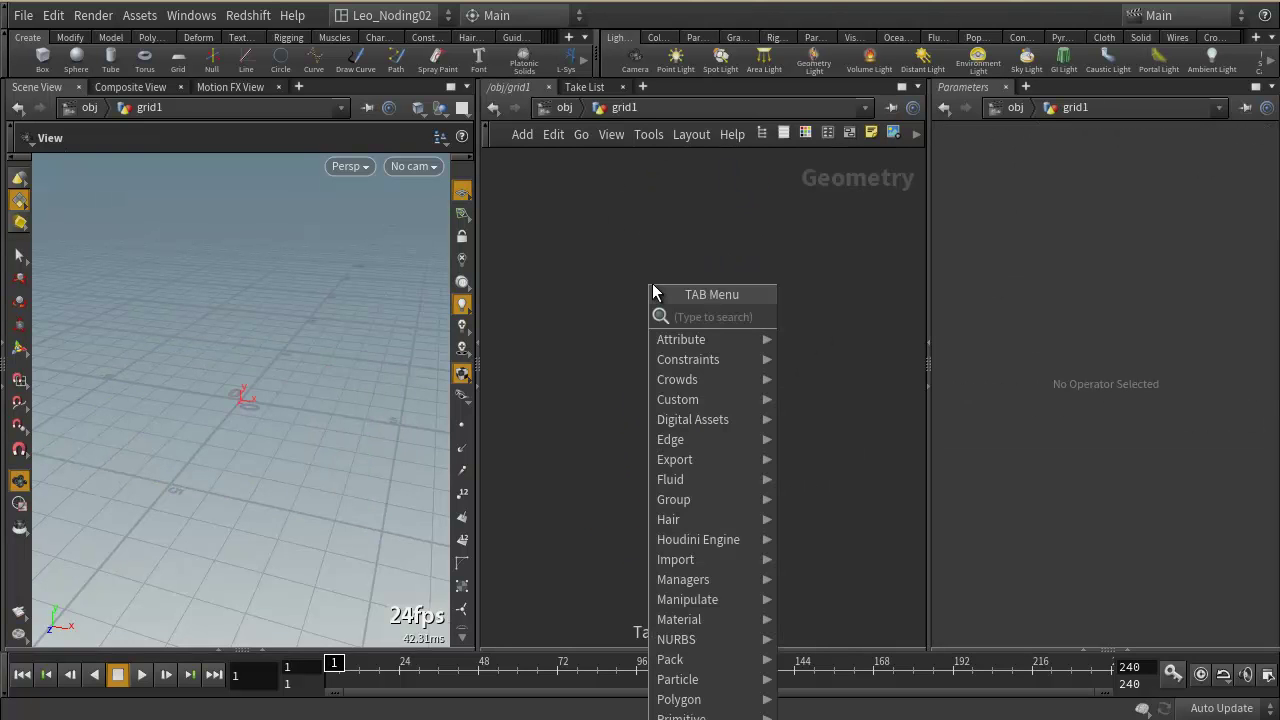
pyautogui.write('bo')
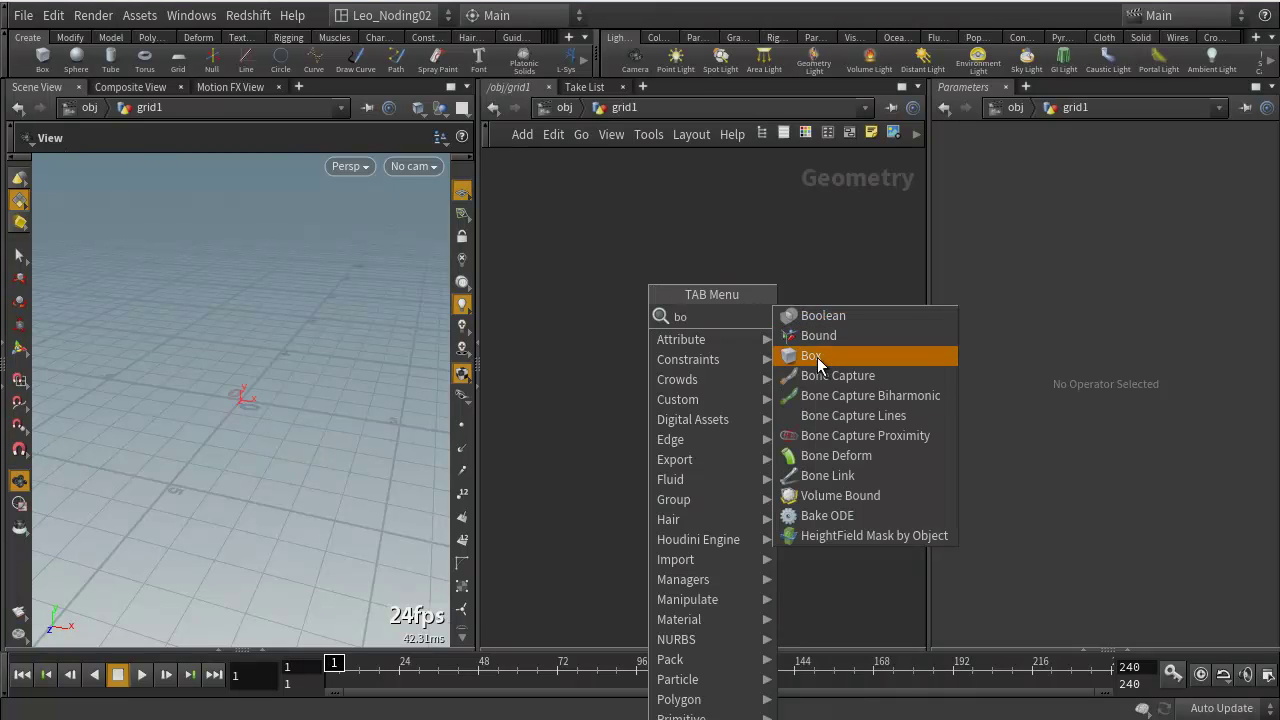
pyautogui.click(818, 356)
pyautogui.click(732, 293)
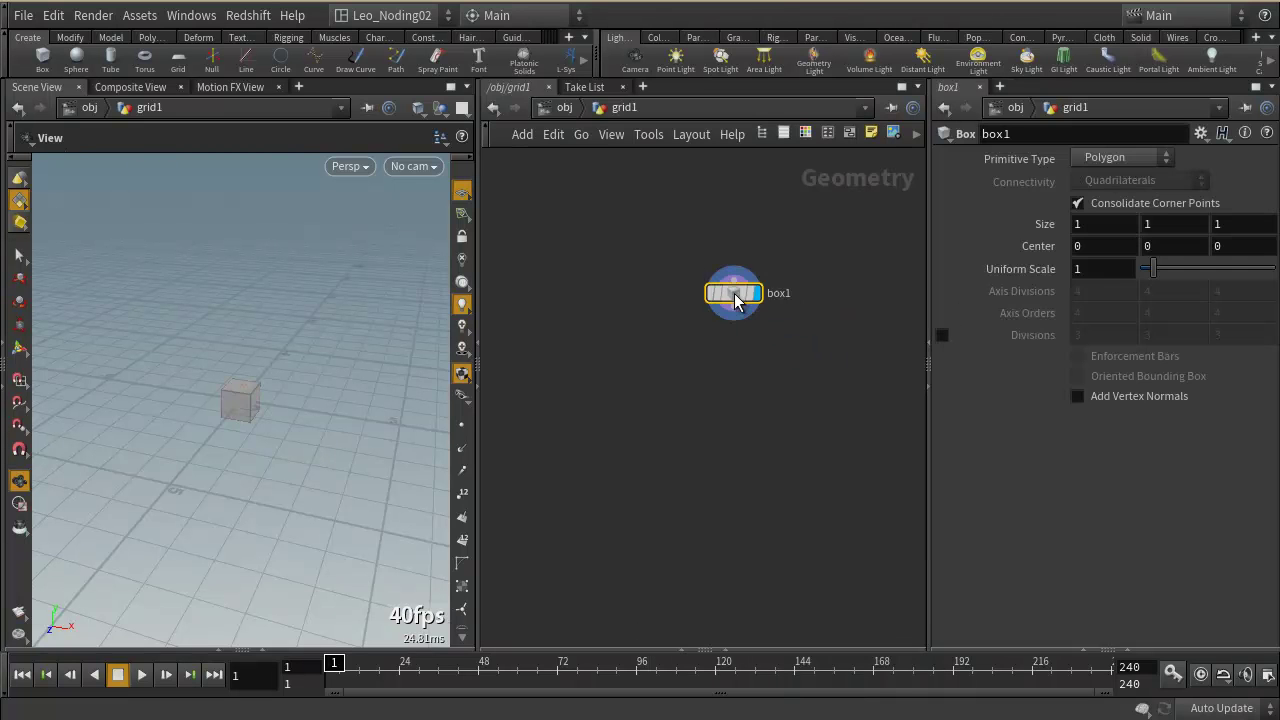
pyautogui.moveTo(483, 425); pyautogui.dragTo(474, 451, button='right')
pyautogui.moveTo(332, 462); pyautogui.dragTo(309, 441)
# - Add a Volume node below the box, wired to the box's output
pyautogui.click(700, 316)
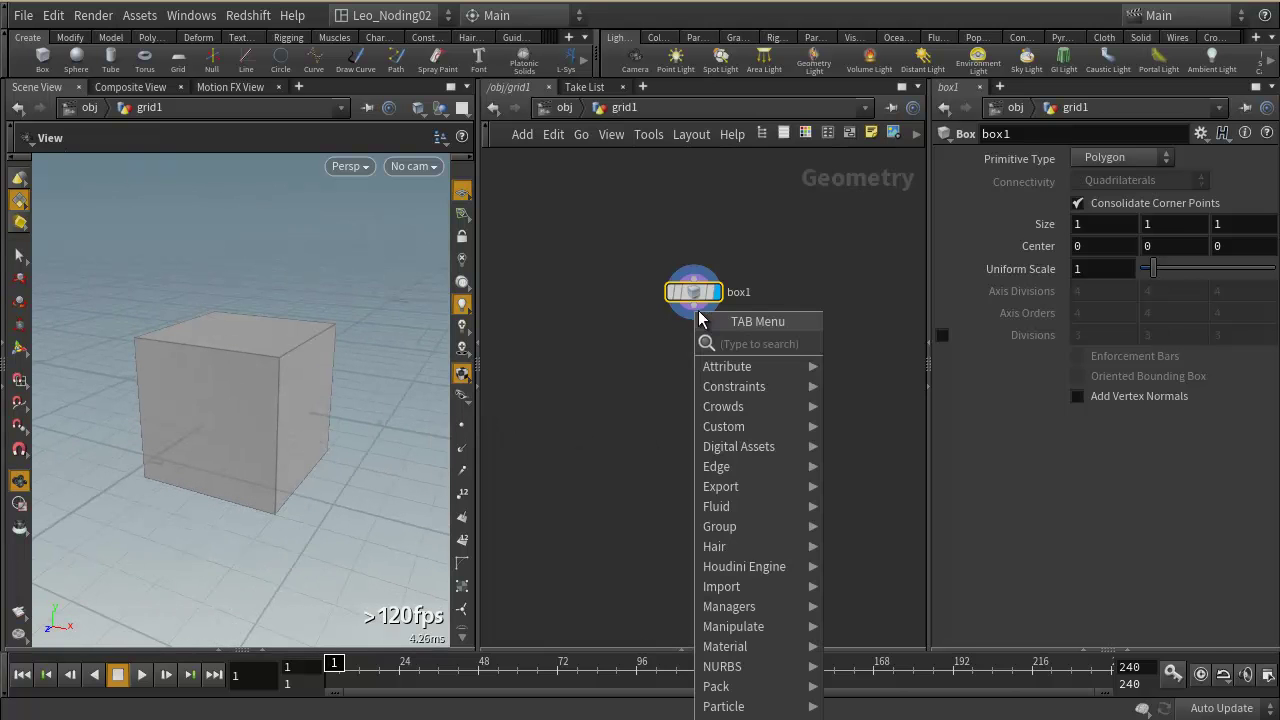
pyautogui.write('vol')
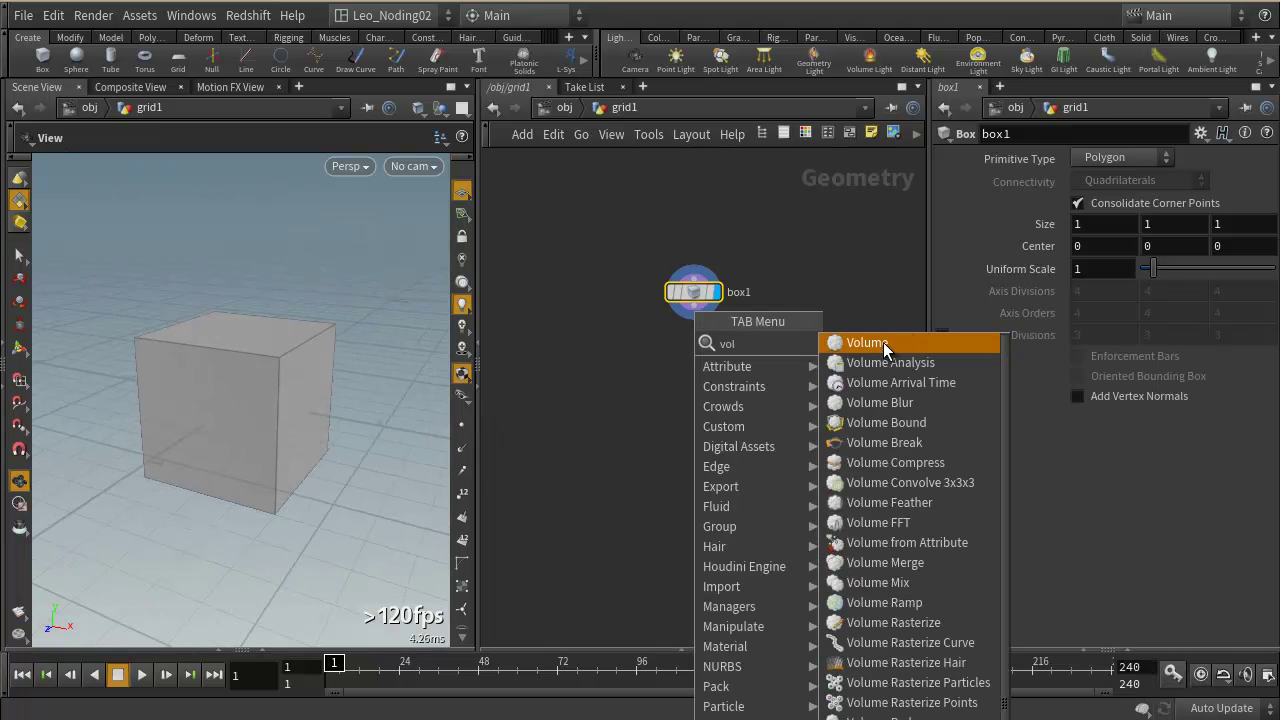
pyautogui.click(886, 342)
pyautogui.click(697, 375)
pyautogui.scroll(4, 697, 383)
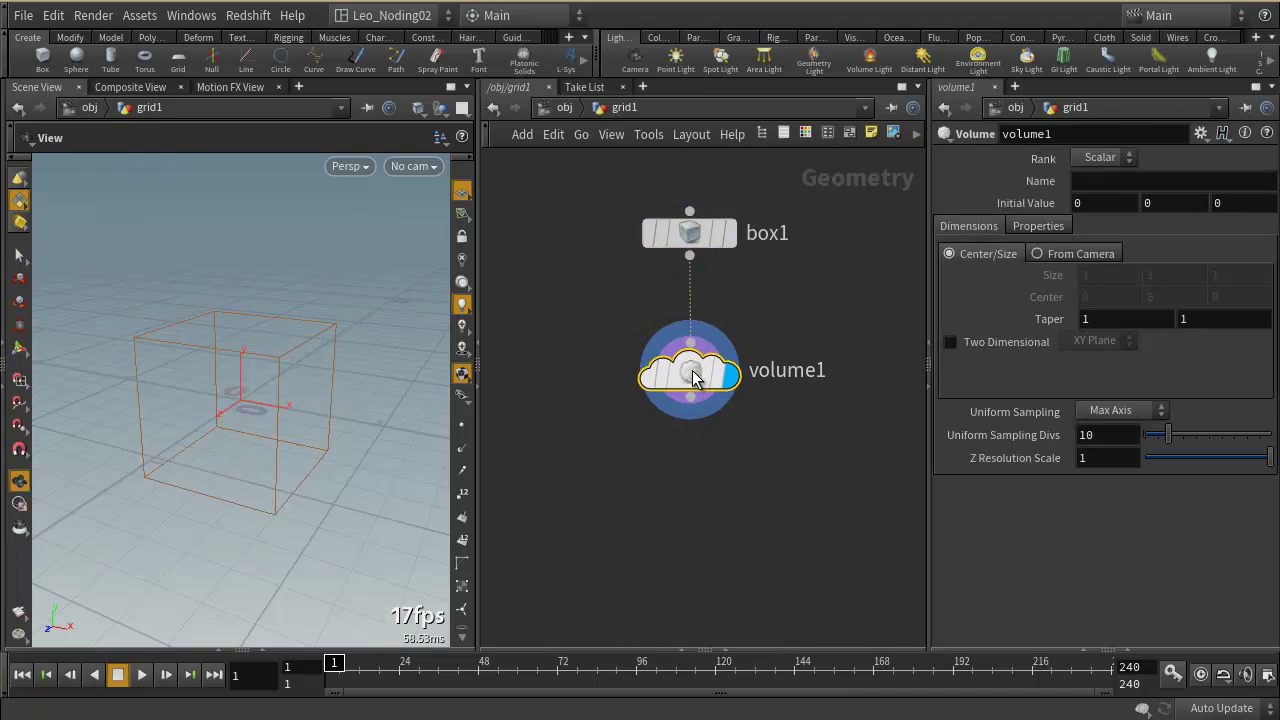
# - Examine the node information and parameters of the box and volume nodes, including the volume's uniform sampling divisions
pyautogui.moveTo(690, 365)
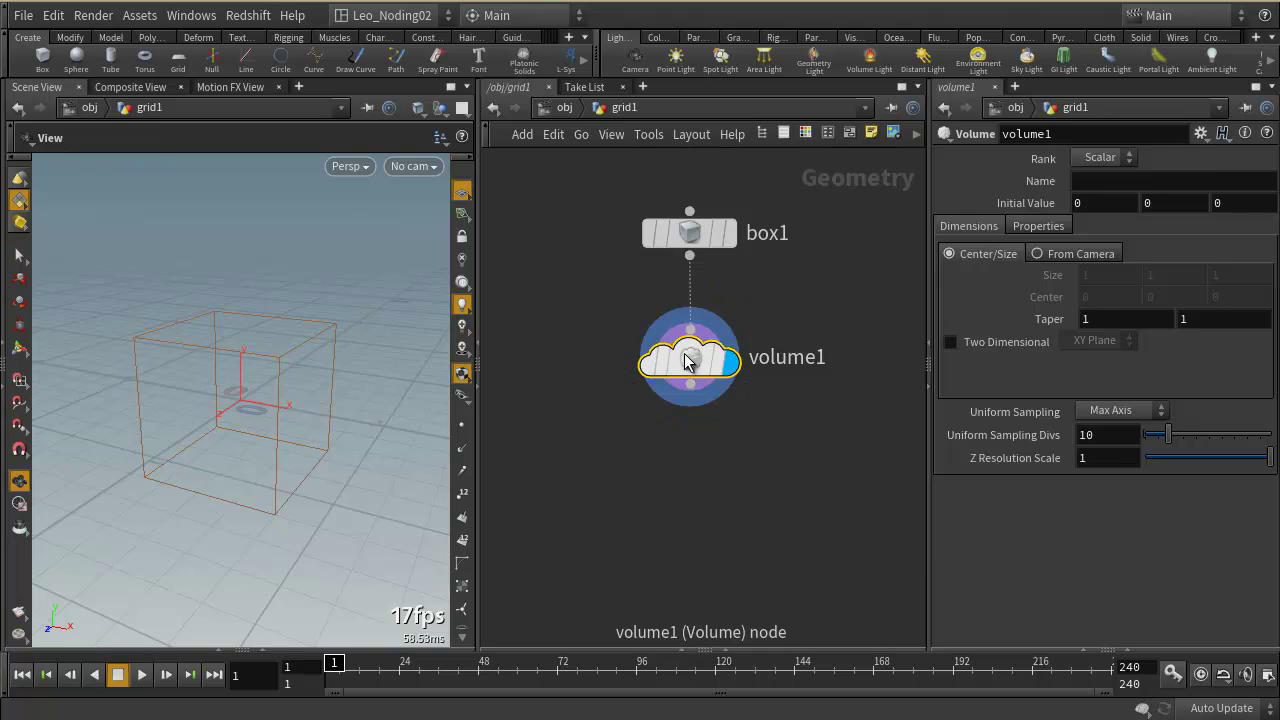
pyautogui.middleClick(697, 362)
pyautogui.middleClick(697, 362)
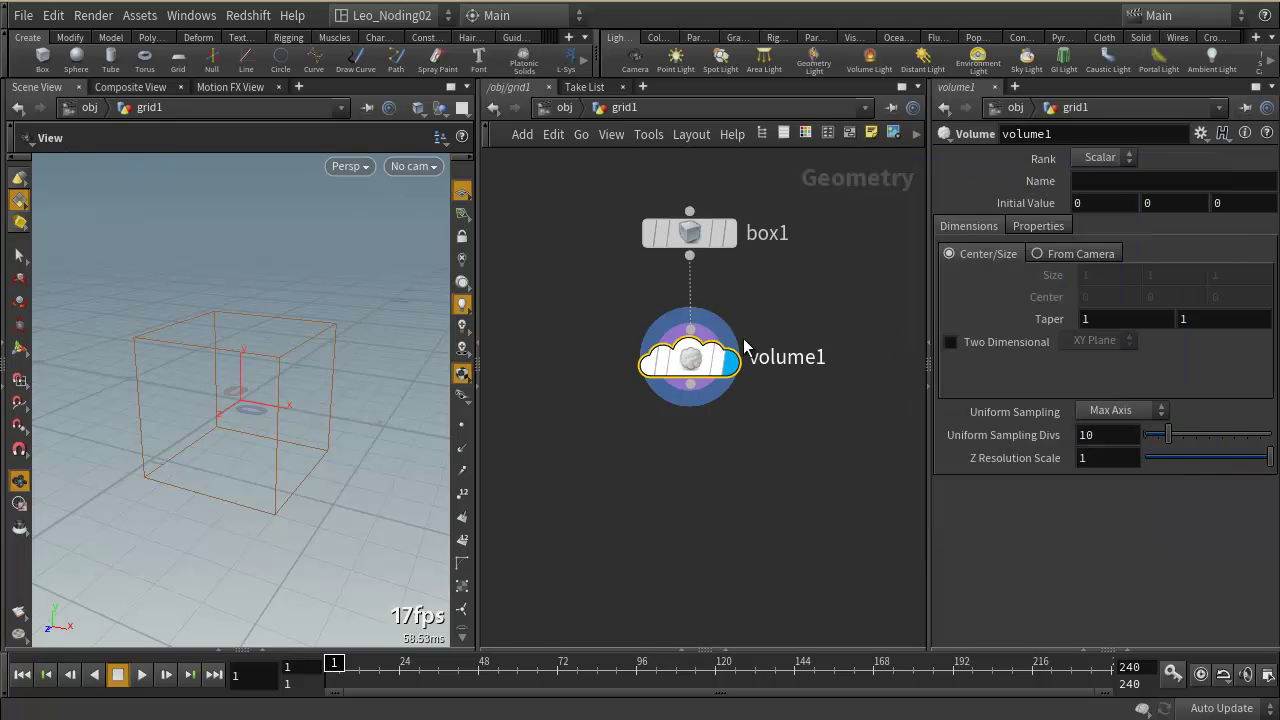
pyautogui.click(692, 233)
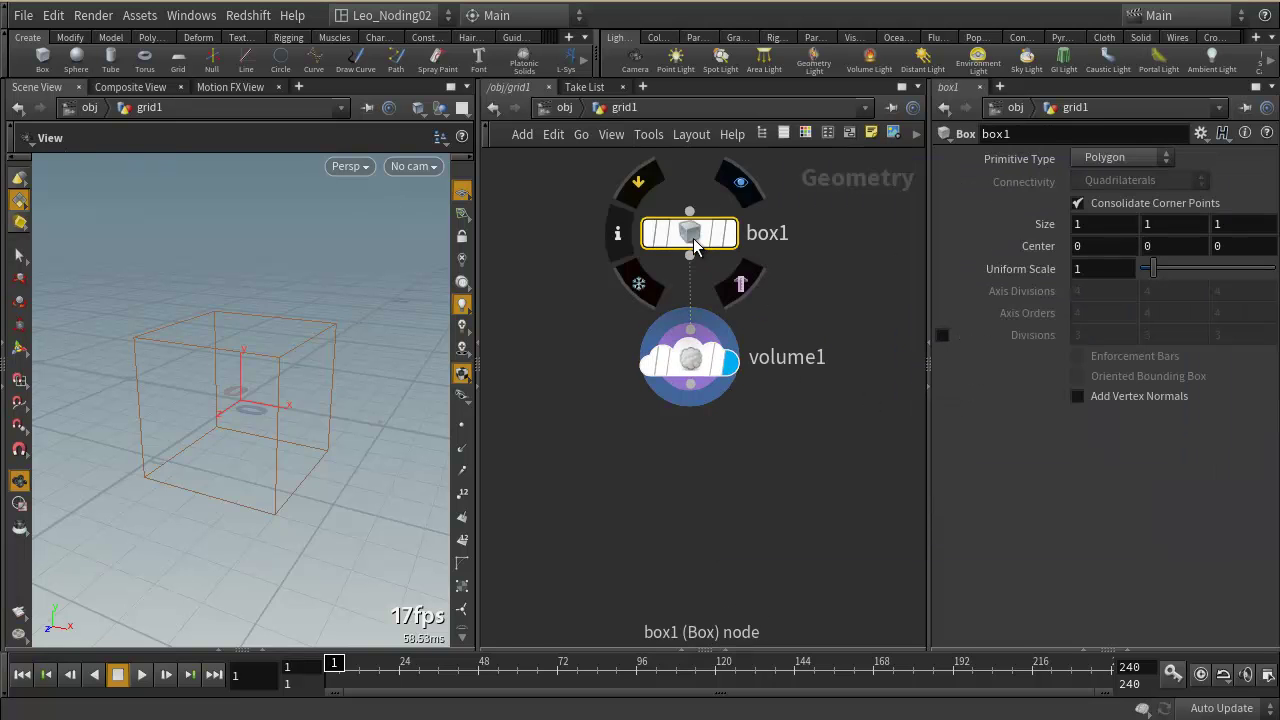
pyautogui.click(690, 357)
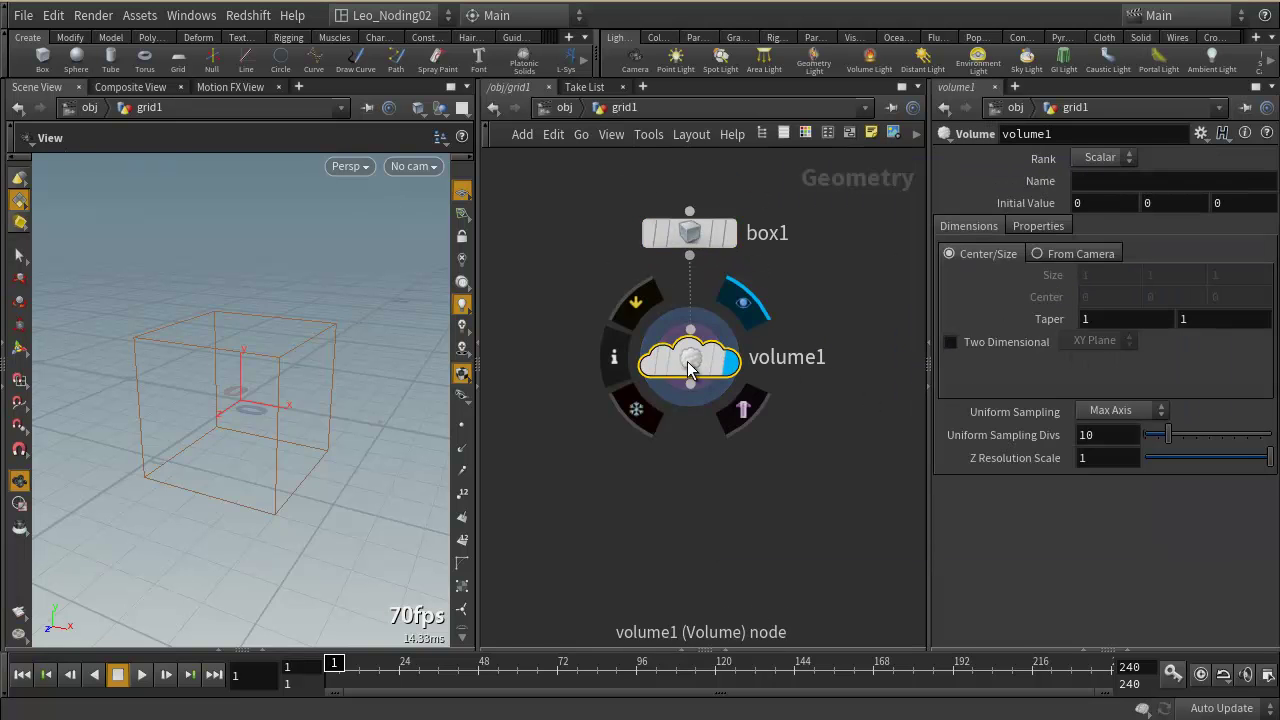
pyautogui.click(932, 388)
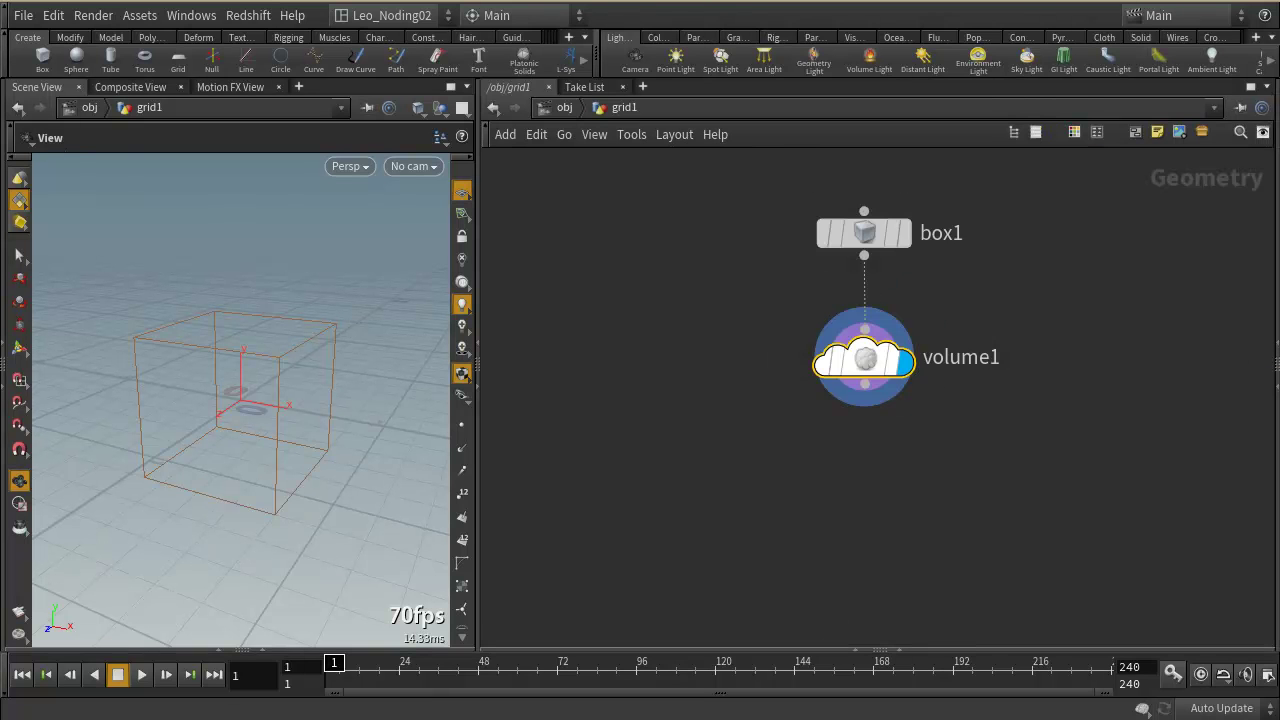
pyautogui.click(1272, 385)
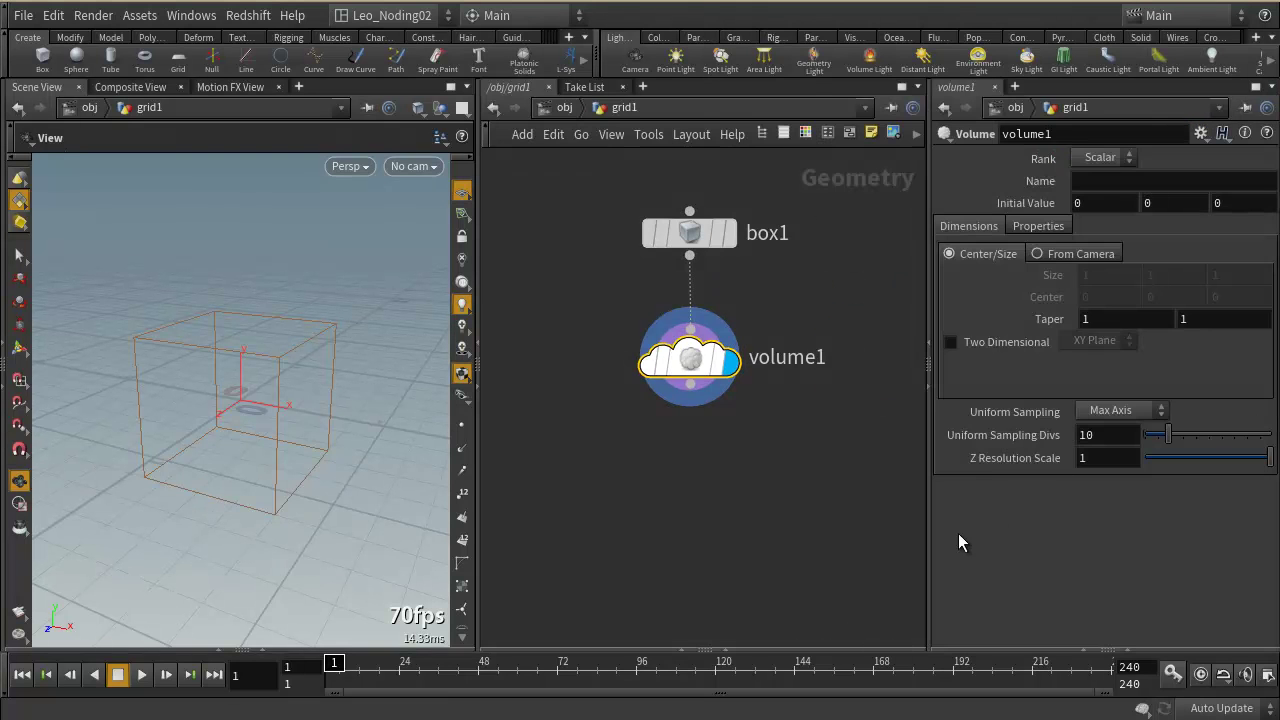
pyautogui.doubleClick(1093, 440)
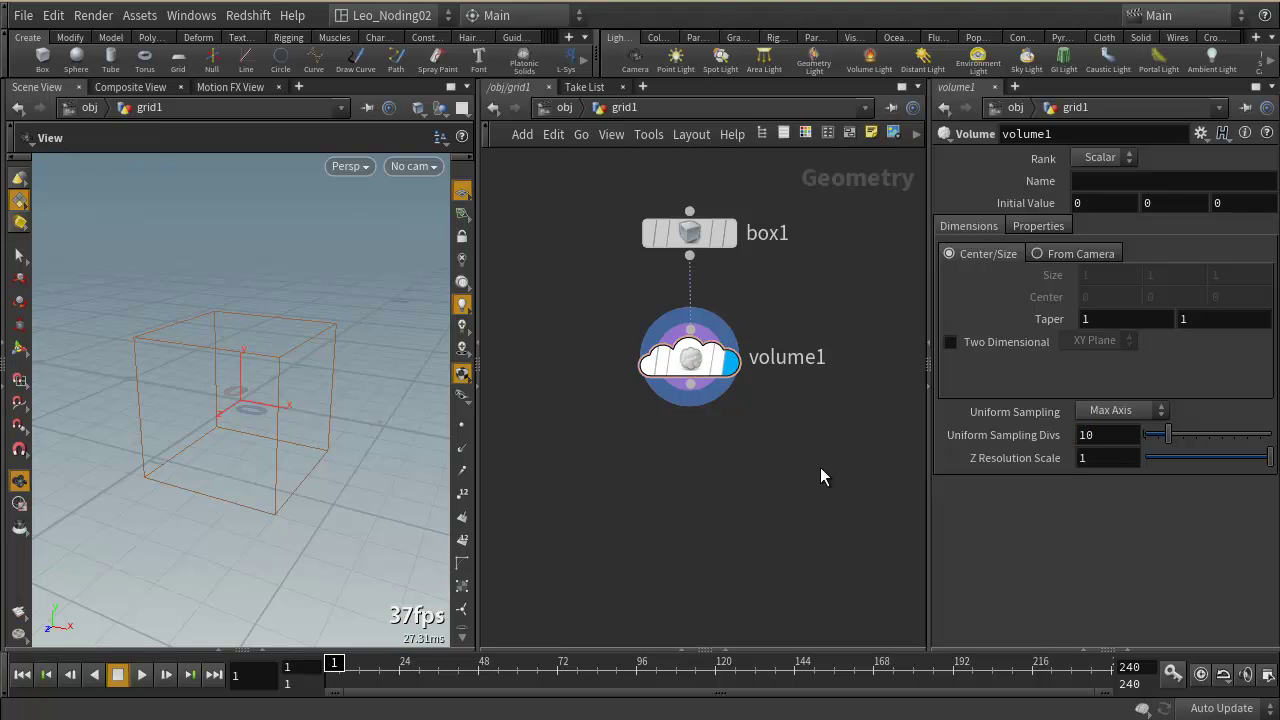
pyautogui.moveTo(849, 453); pyautogui.dragTo(766, 508, button='middle')
# - Name the volume density, set its first initial value to 1 and inspect the fog cube from the side
pyautogui.moveTo(619, 432)
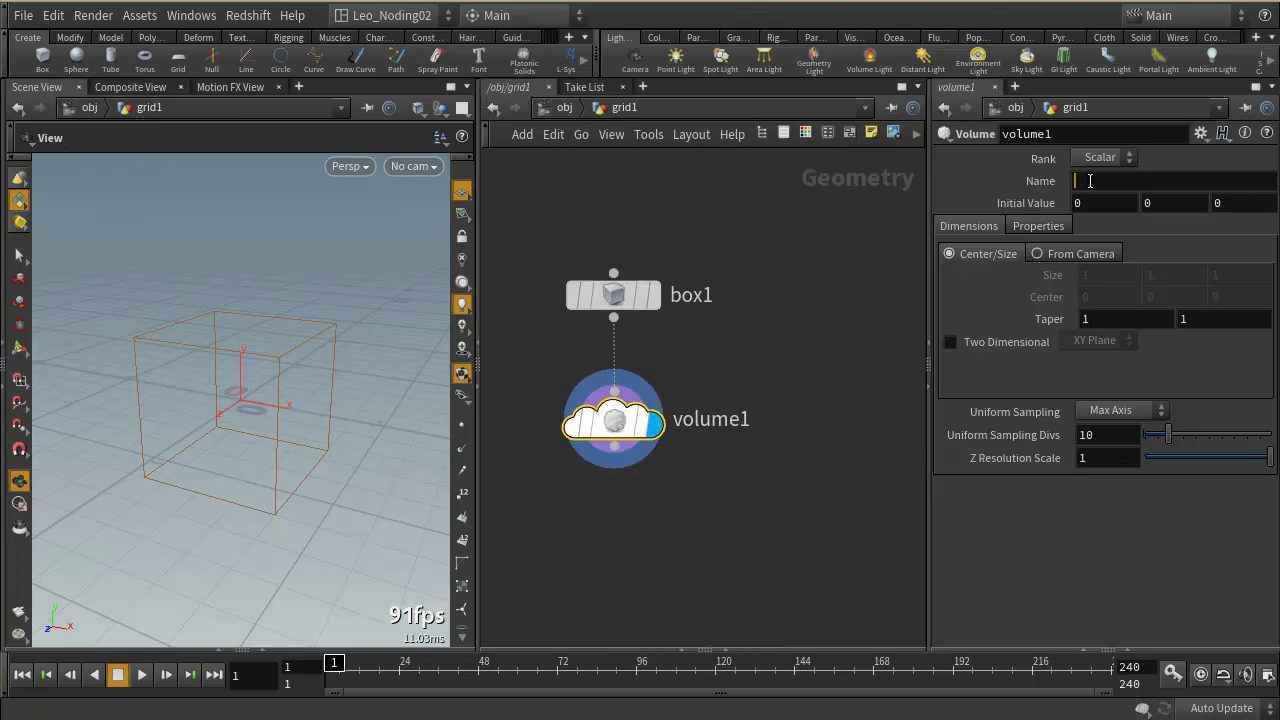
pyautogui.press('Return')
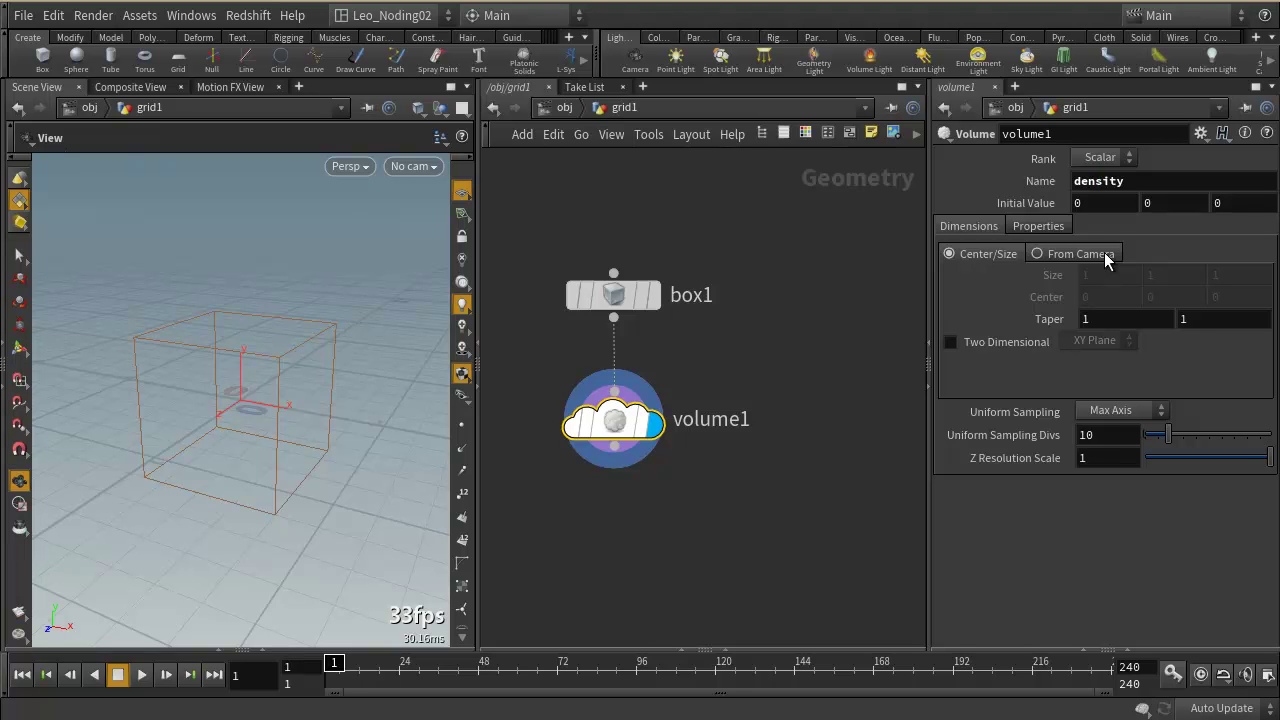
pyautogui.click(1091, 202)
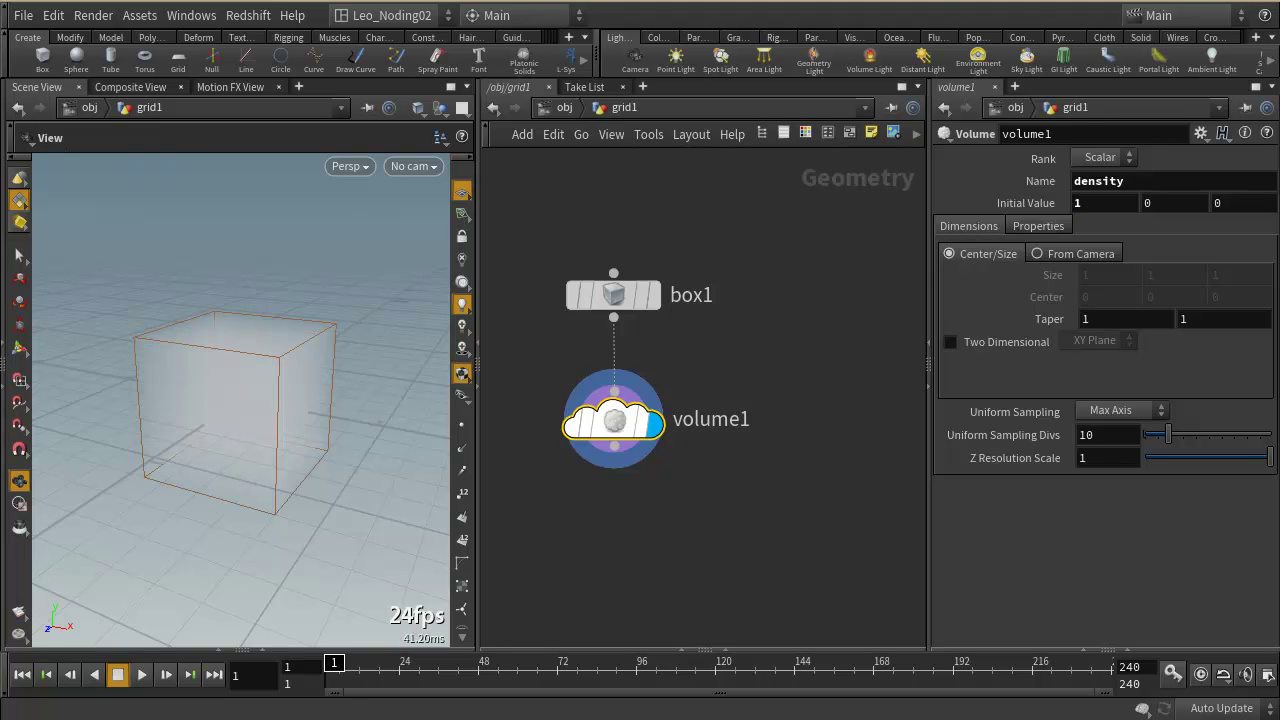
pyautogui.moveTo(246, 420); pyautogui.dragTo(360, 440)
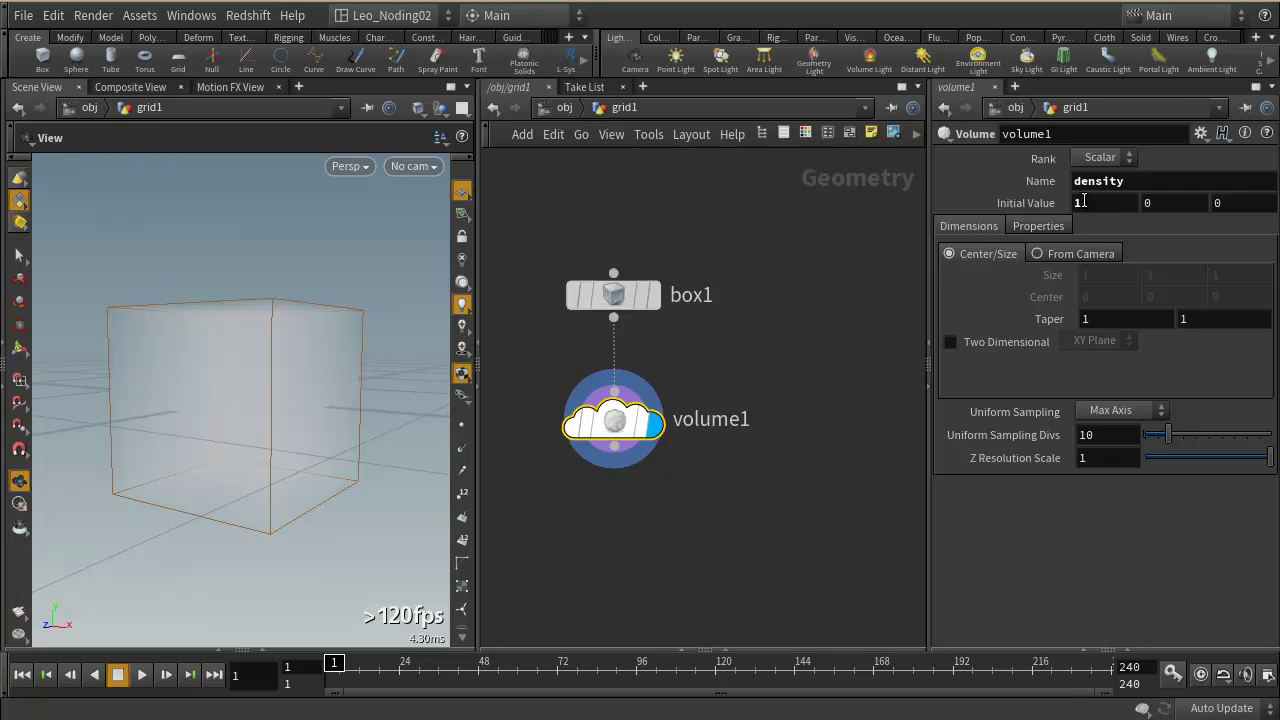
# - Try a second initial value of 1 on the density volume and reset it to 0
pyautogui.click(1173, 203)
pyautogui.moveTo(1173, 205); pyautogui.dragTo(1089, 207)
pyautogui.write('1')
pyautogui.press('Return')
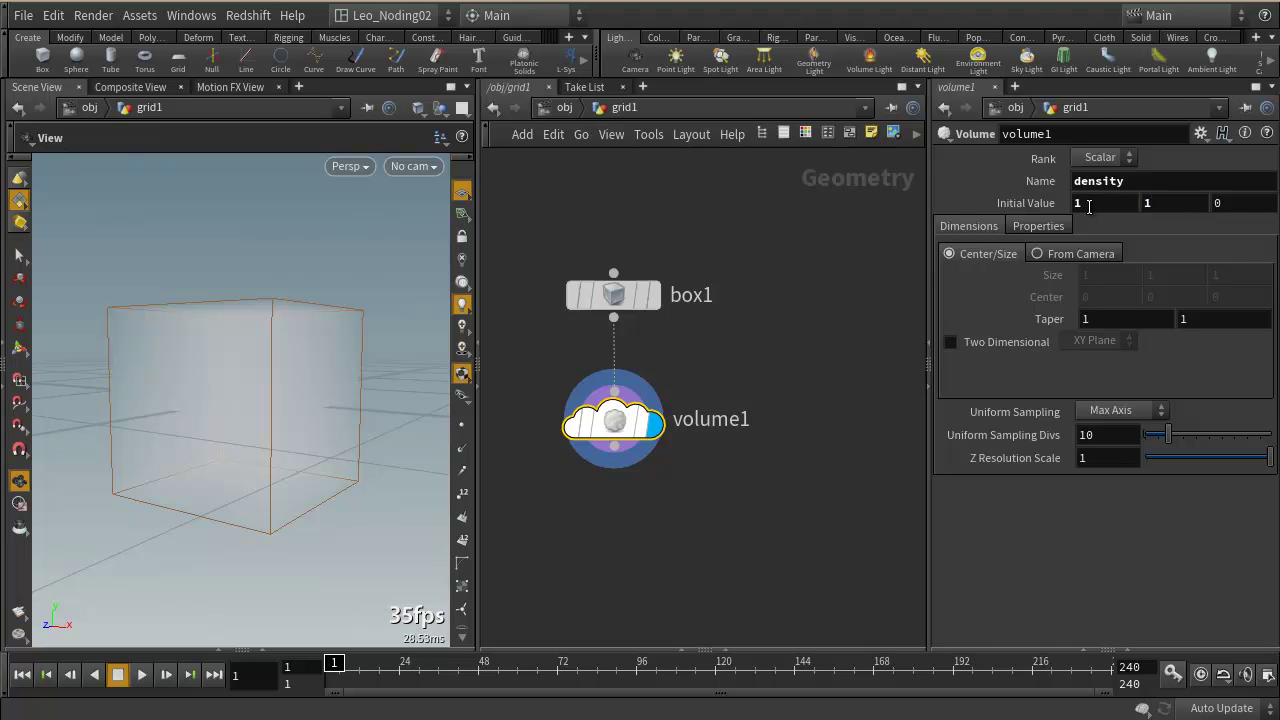
pyautogui.moveTo(1159, 200); pyautogui.dragTo(1122, 202)
pyautogui.write('0')
pyautogui.press('Return')
# - Append a Volume VOP node to the volume node's output and make it the displayed node
pyautogui.moveTo(615, 425); pyautogui.dragTo(609, 389)
pyautogui.moveTo(609, 389)
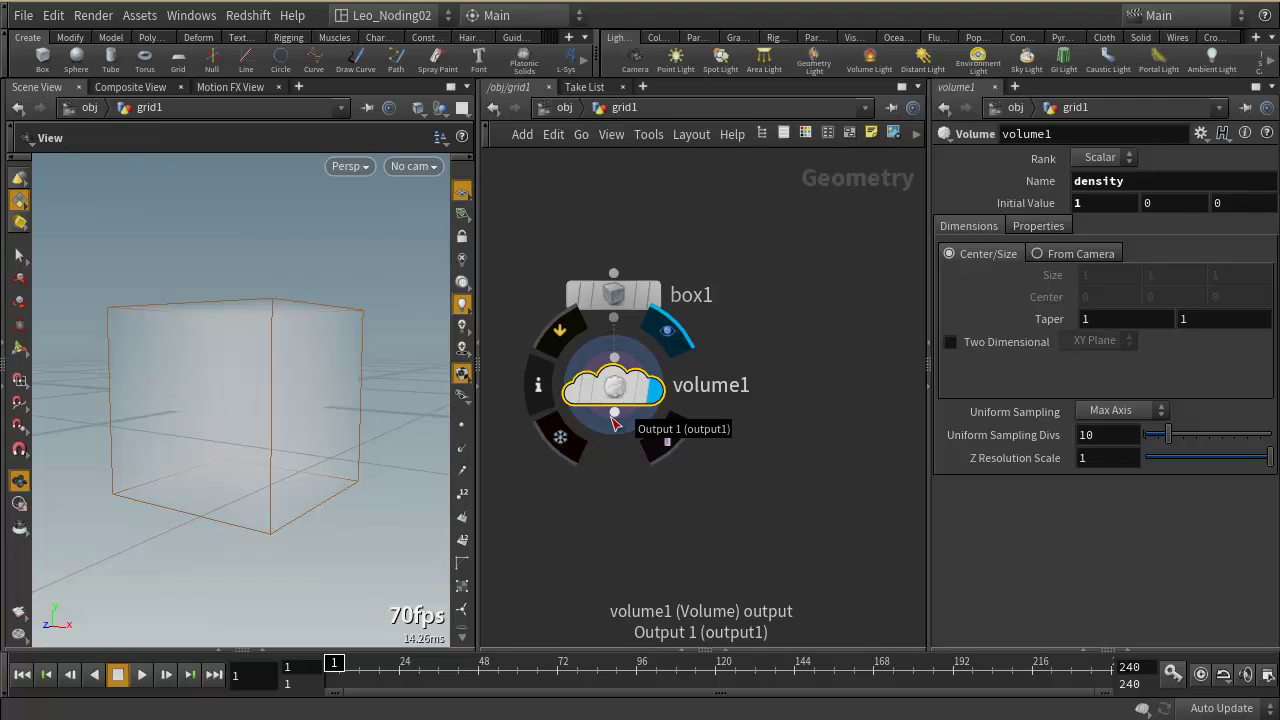
pyautogui.click(613, 421)
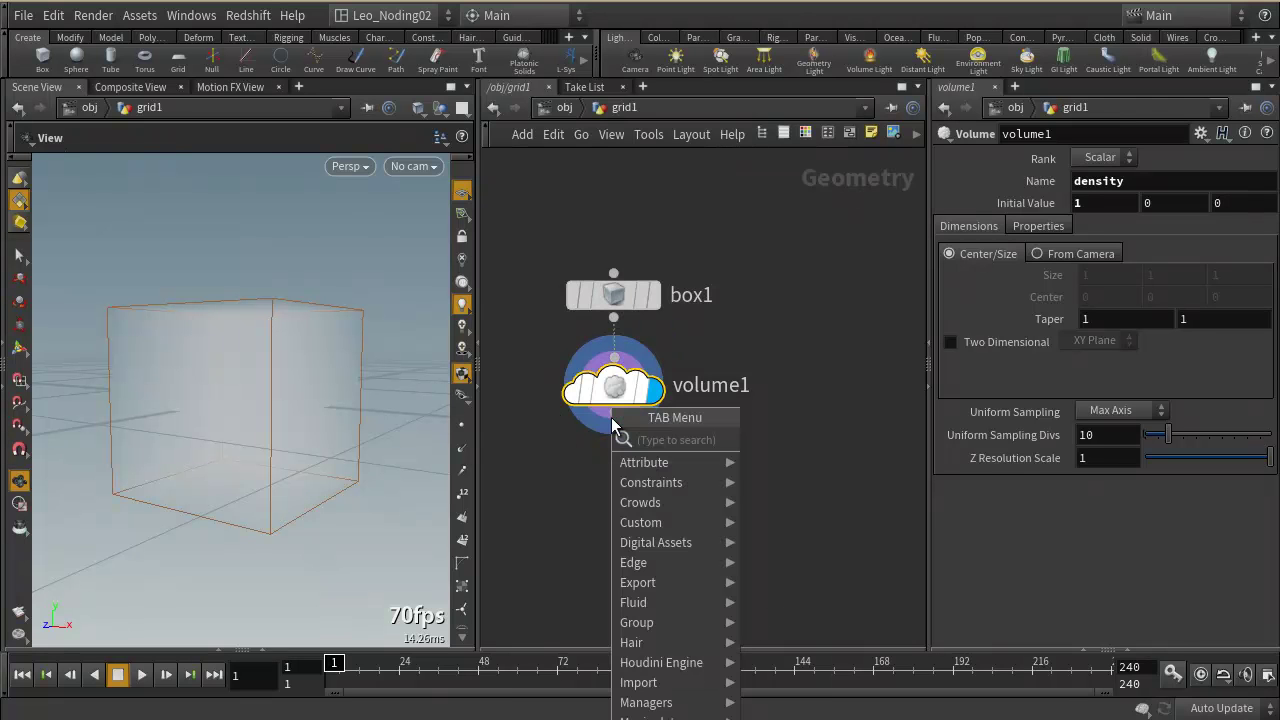
pyautogui.write('vo')
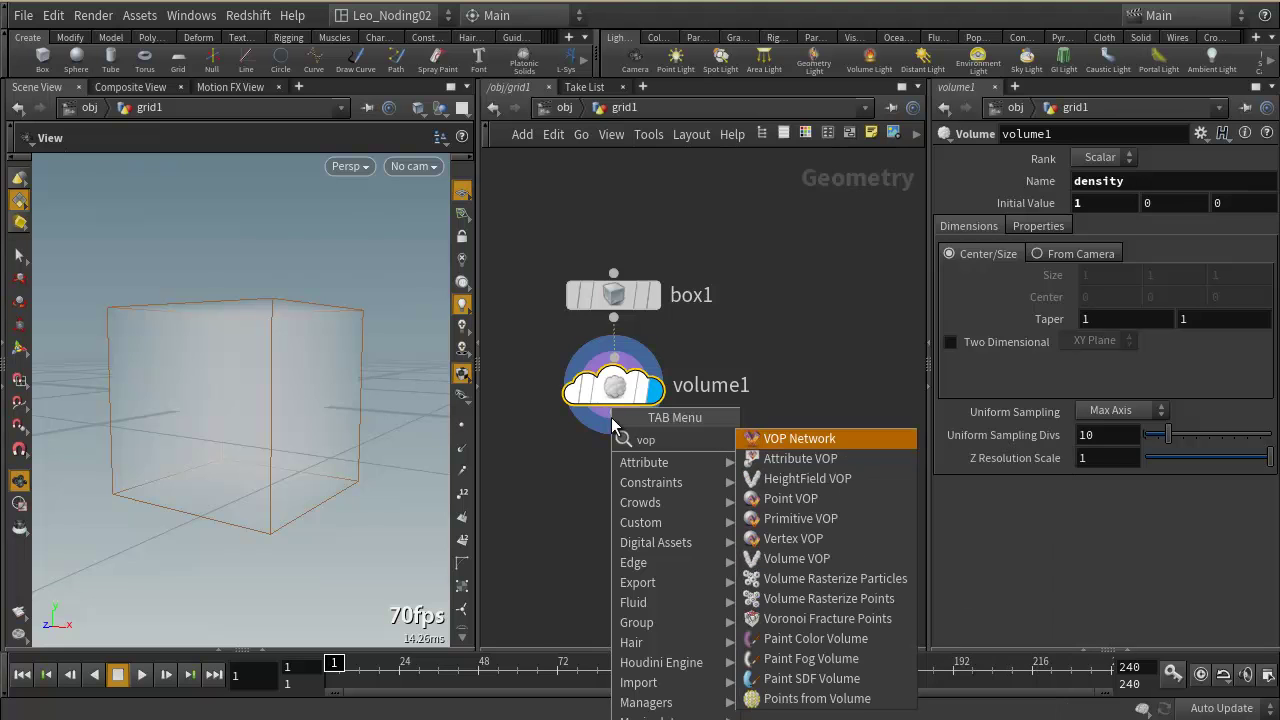
pyautogui.write('p')
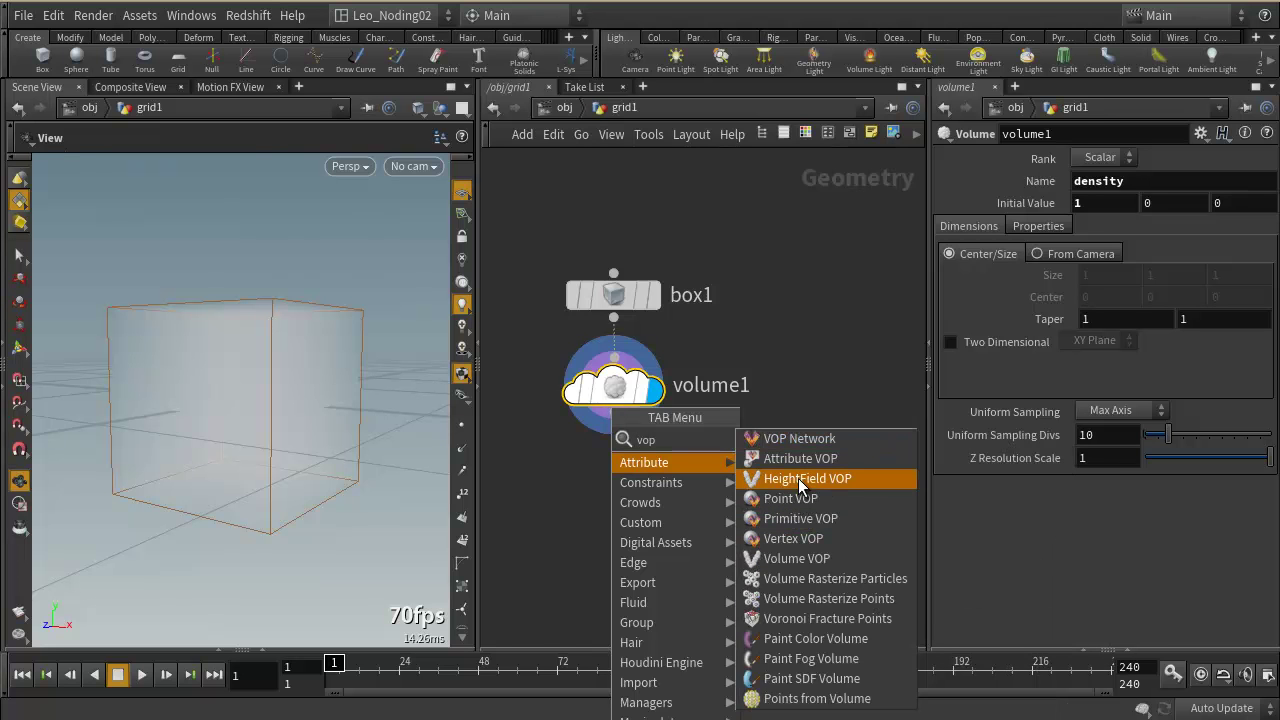
pyautogui.click(796, 539)
pyautogui.click(651, 520)
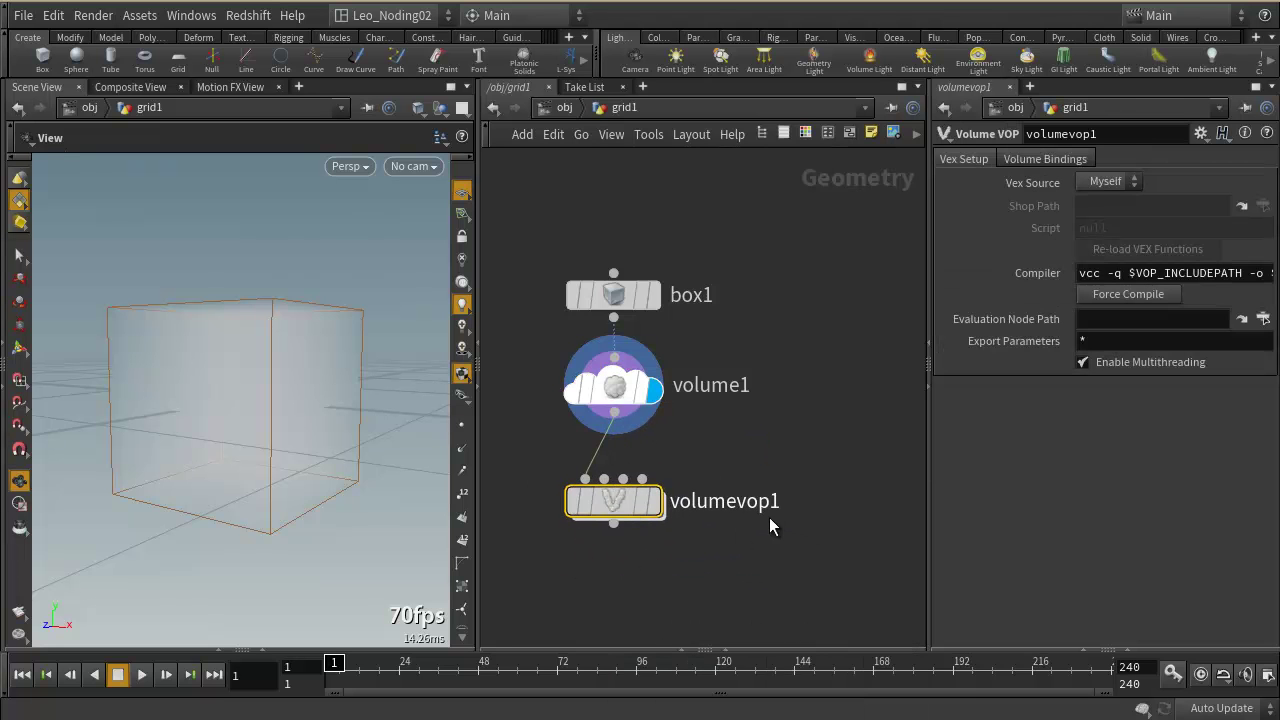
pyautogui.moveTo(616, 505); pyautogui.dragTo(603, 499)
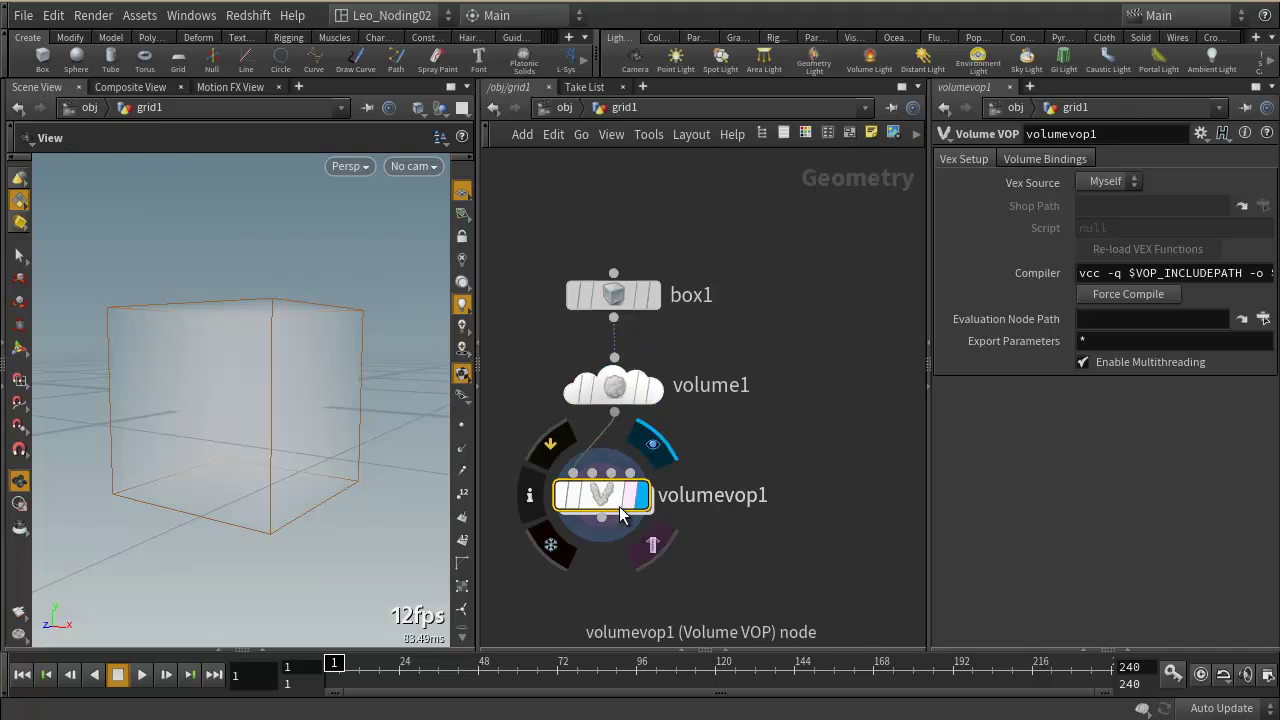
# - Go inside the Volume VOP network and add an Anti-Aliased Noise node between the global and output nodes
pyautogui.doubleClick(630, 514)
pyautogui.moveTo(794, 254); pyautogui.dragTo(832, 343)
pyautogui.press('Tab')
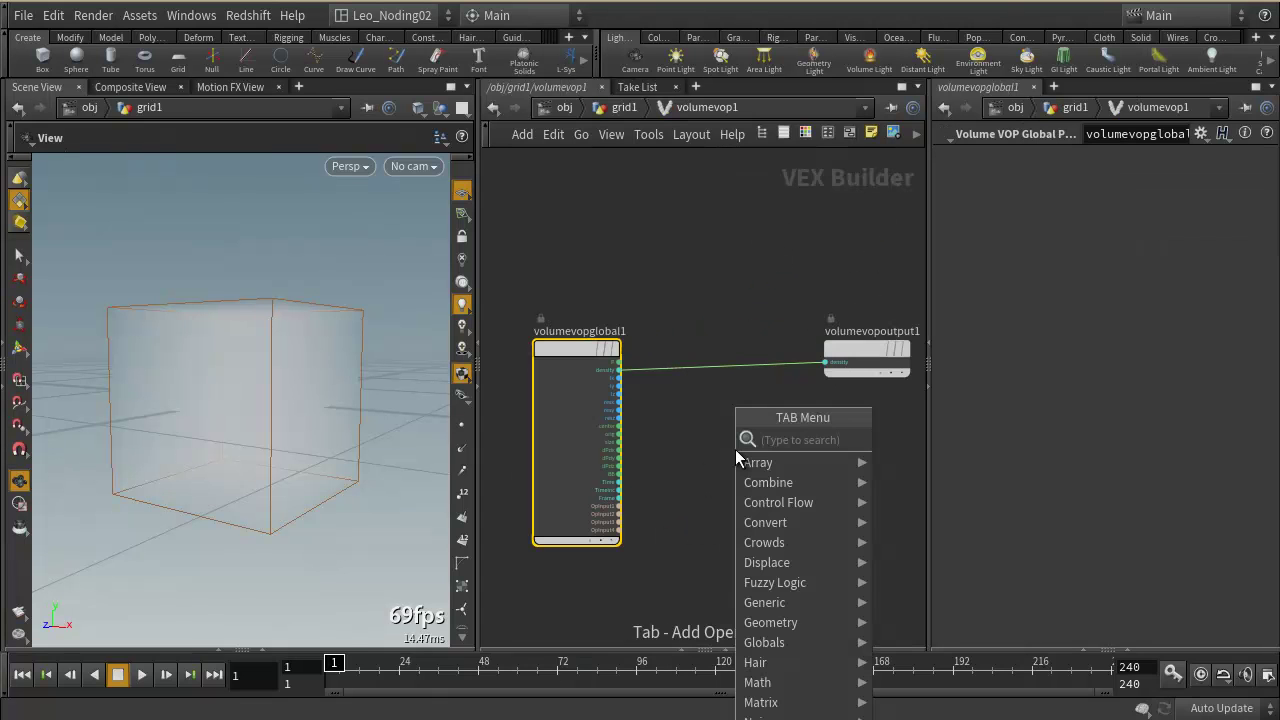
pyautogui.write('ant')
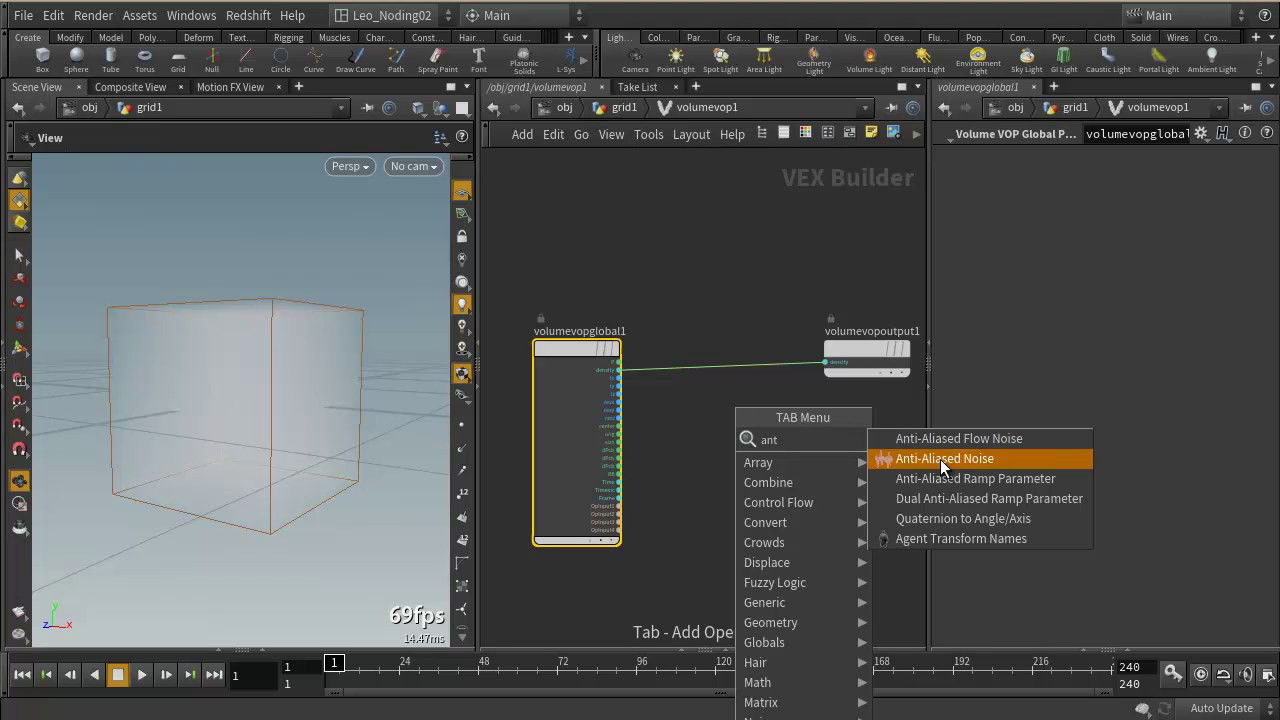
pyautogui.click(940, 459)
pyautogui.click(727, 460)
pyautogui.scroll(1, 737, 461)
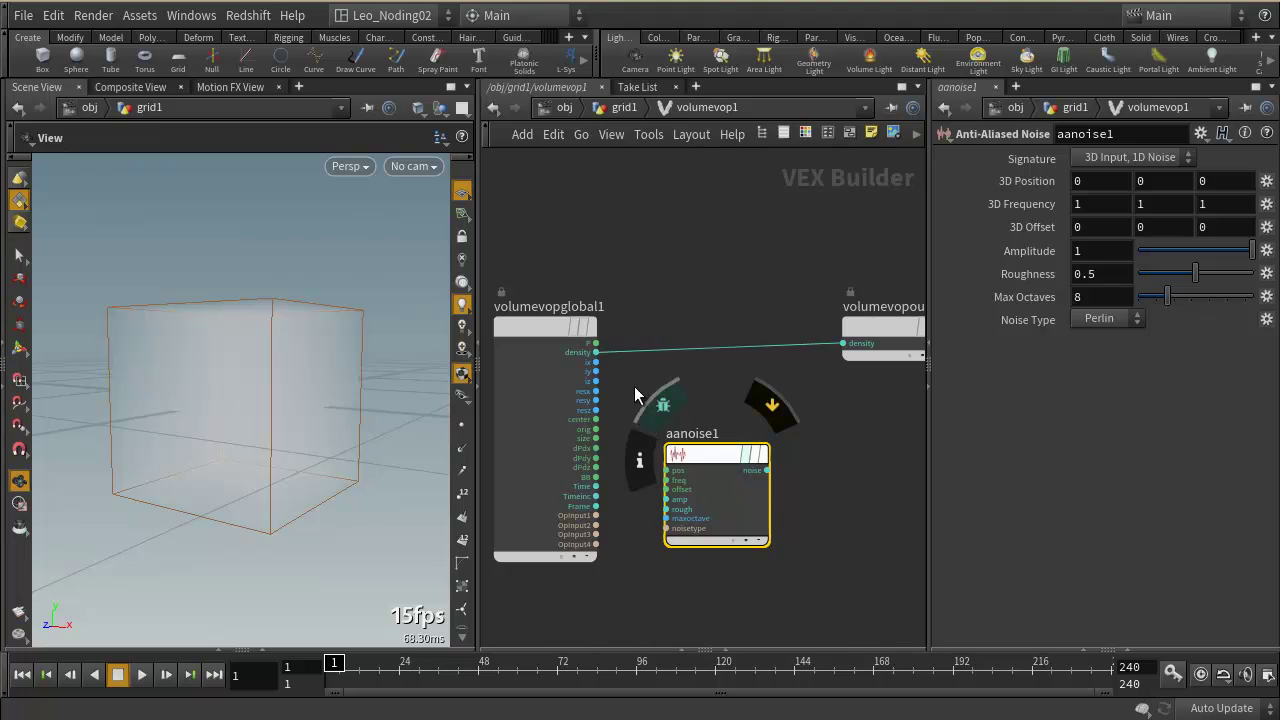
# - Widen the network pane and reposition the noise node beside the volume global parameters node, leaving room for wiring
pyautogui.moveTo(929, 466); pyautogui.dragTo(994, 469)
pyautogui.moveTo(897, 425); pyautogui.dragTo(854, 418, button='middle')
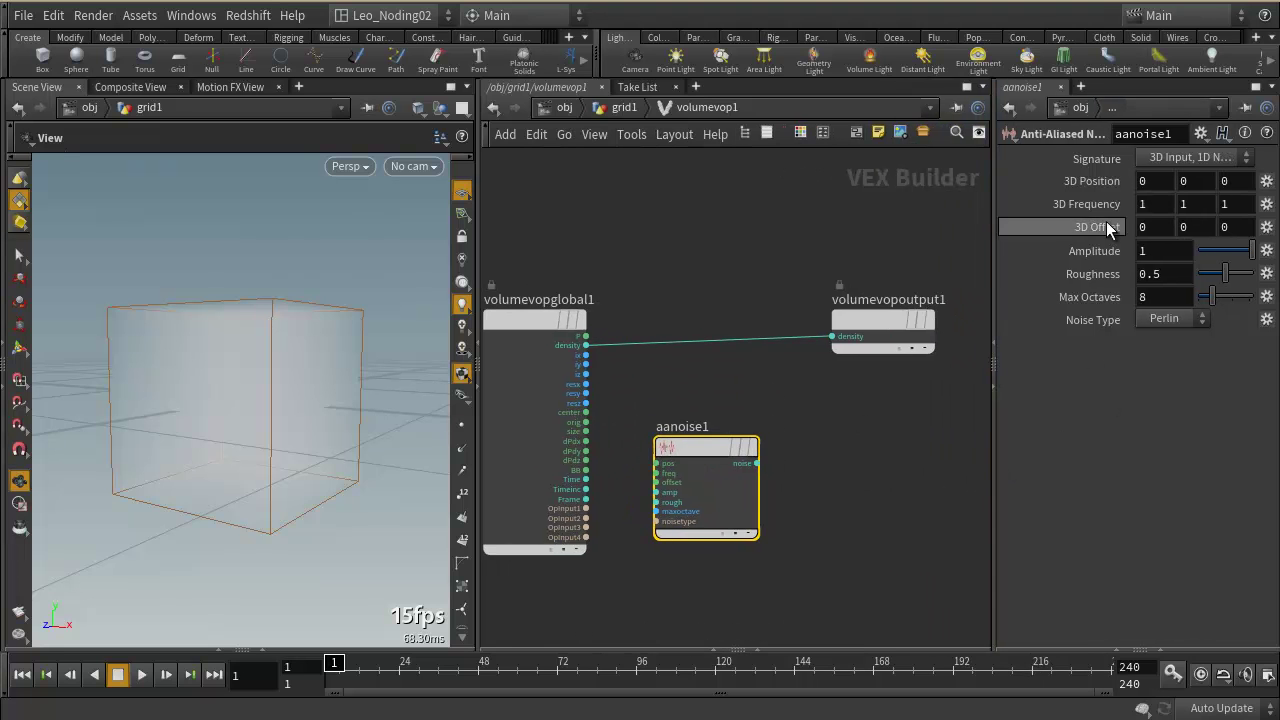
pyautogui.moveTo(696, 443); pyautogui.dragTo(702, 419)
pyautogui.moveTo(695, 416)
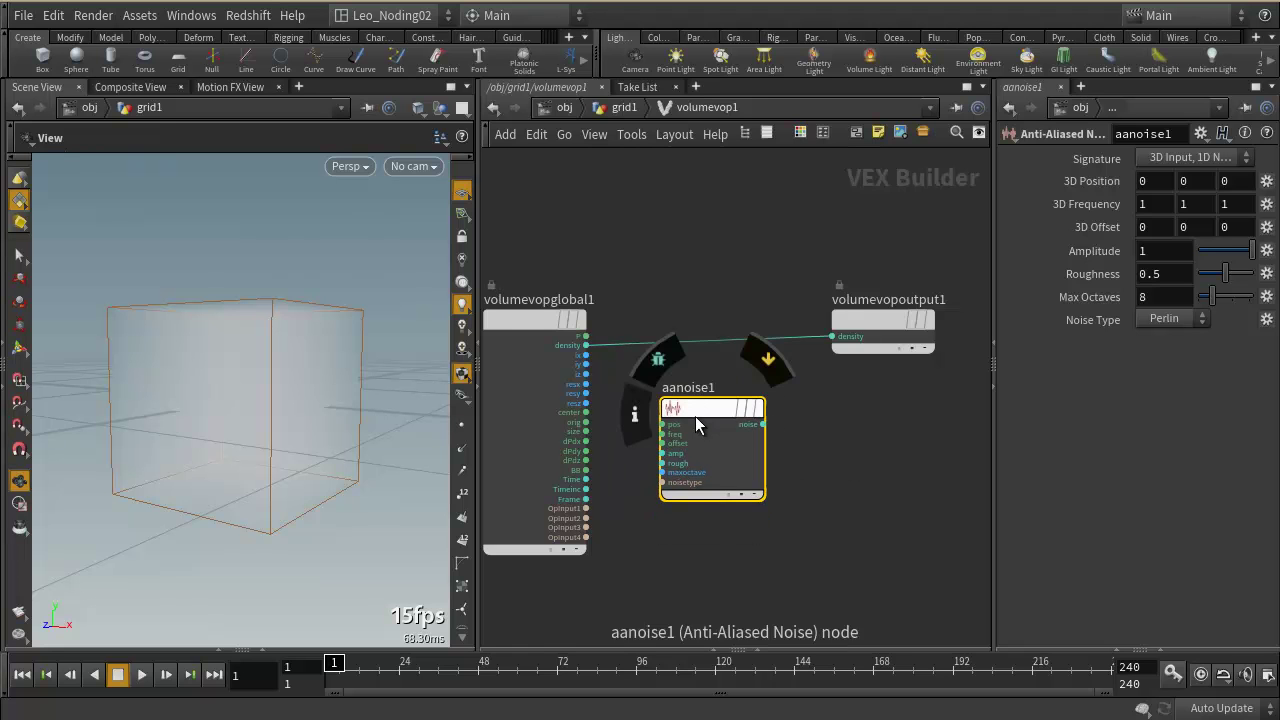
pyautogui.scroll(5, 643, 380)
pyautogui.moveTo(606, 577); pyautogui.dragTo(654, 527, button='middle')
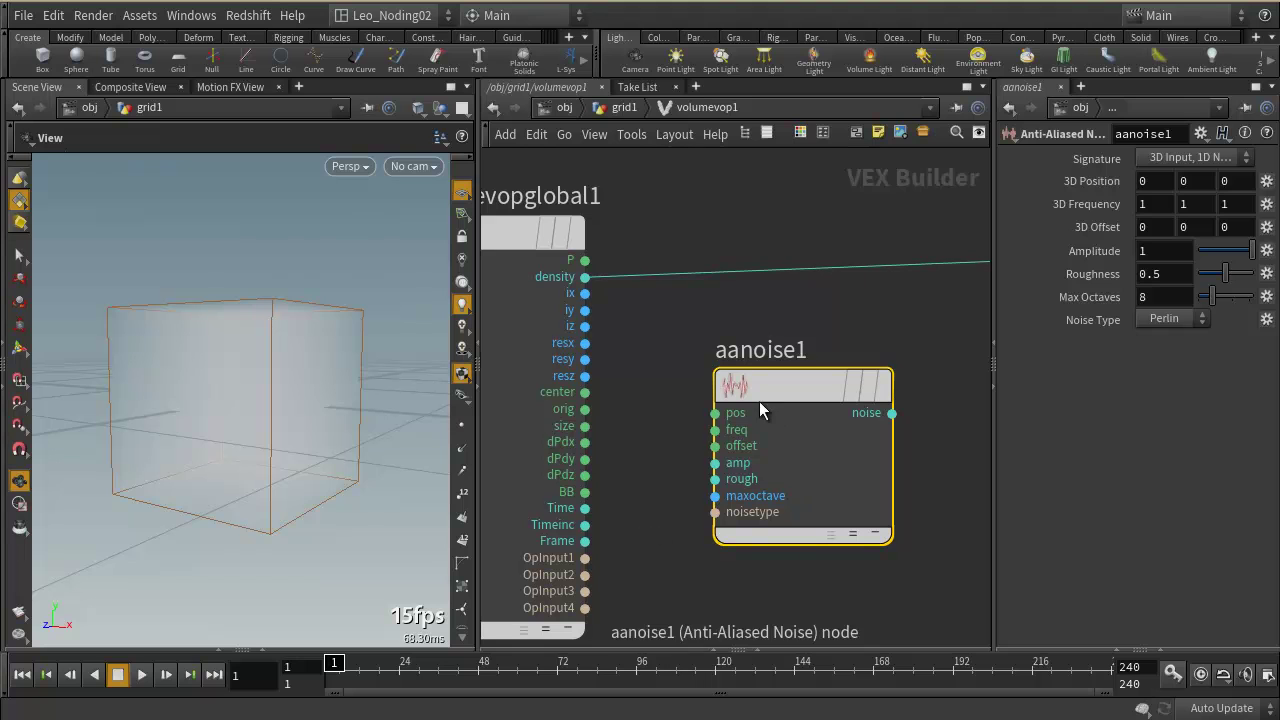
pyautogui.moveTo(755, 394); pyautogui.dragTo(768, 396)
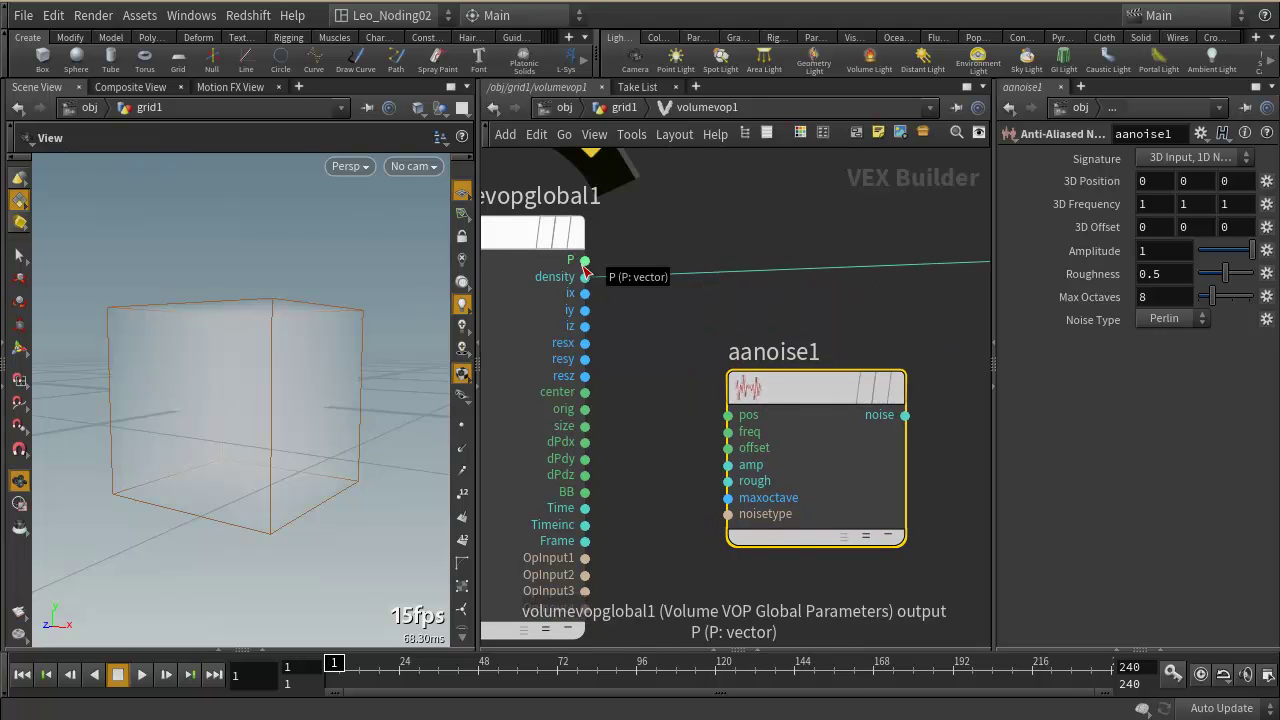
# - Wire the global P output into the noise's pos input and the noise output into the volume output's density
pyautogui.click(585, 261)
pyautogui.click(728, 415)
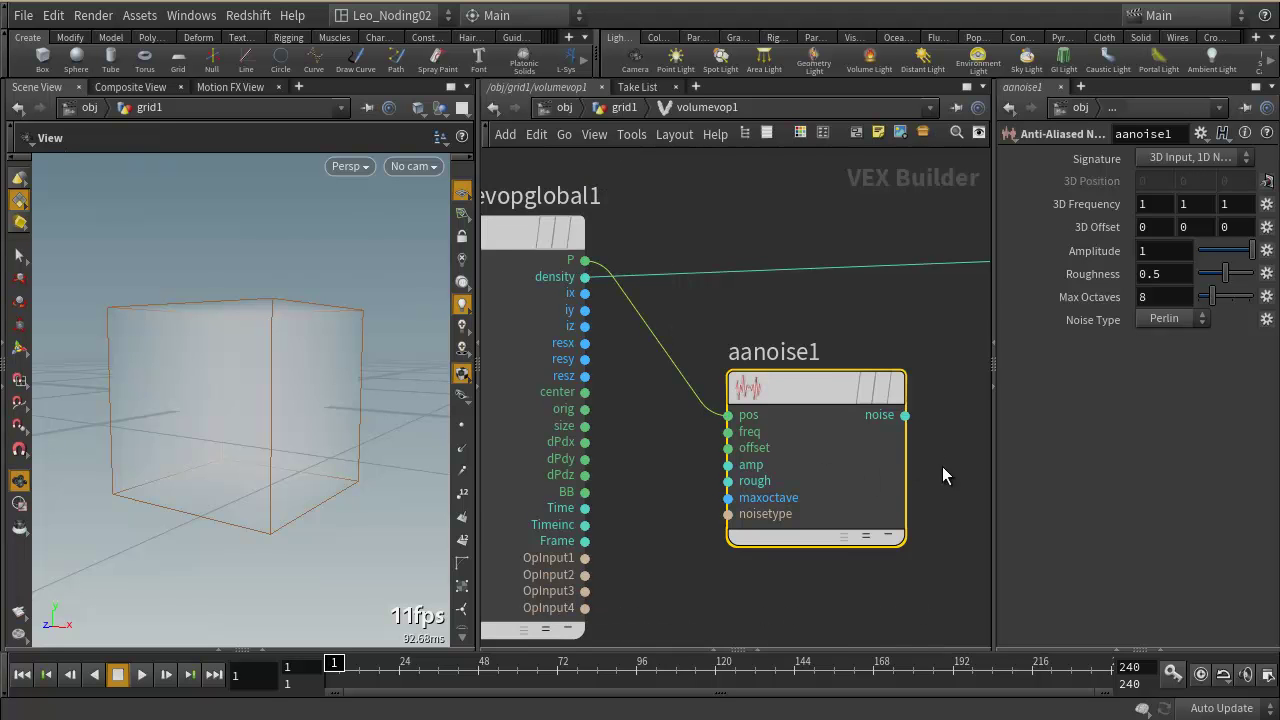
pyautogui.moveTo(937, 465); pyautogui.dragTo(771, 508, button='middle')
pyautogui.click(750, 464)
pyautogui.click(797, 342)
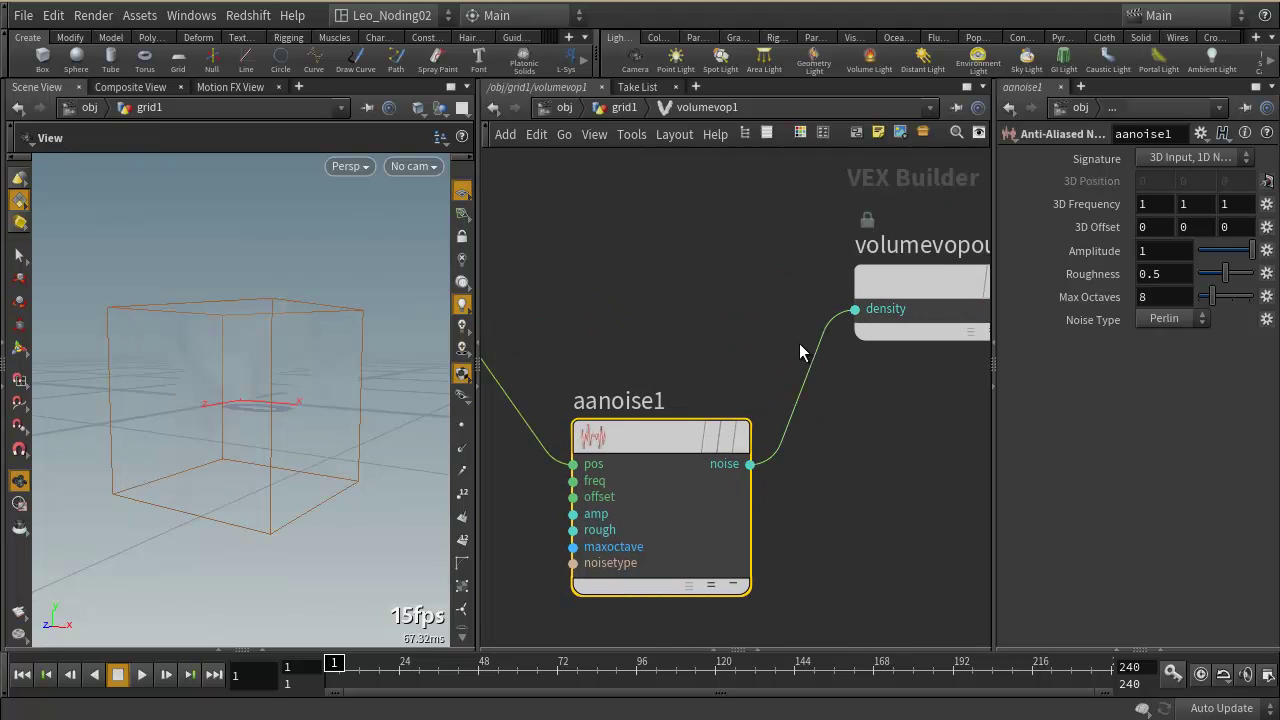
pyautogui.moveTo(251, 386); pyautogui.dragTo(277, 409)
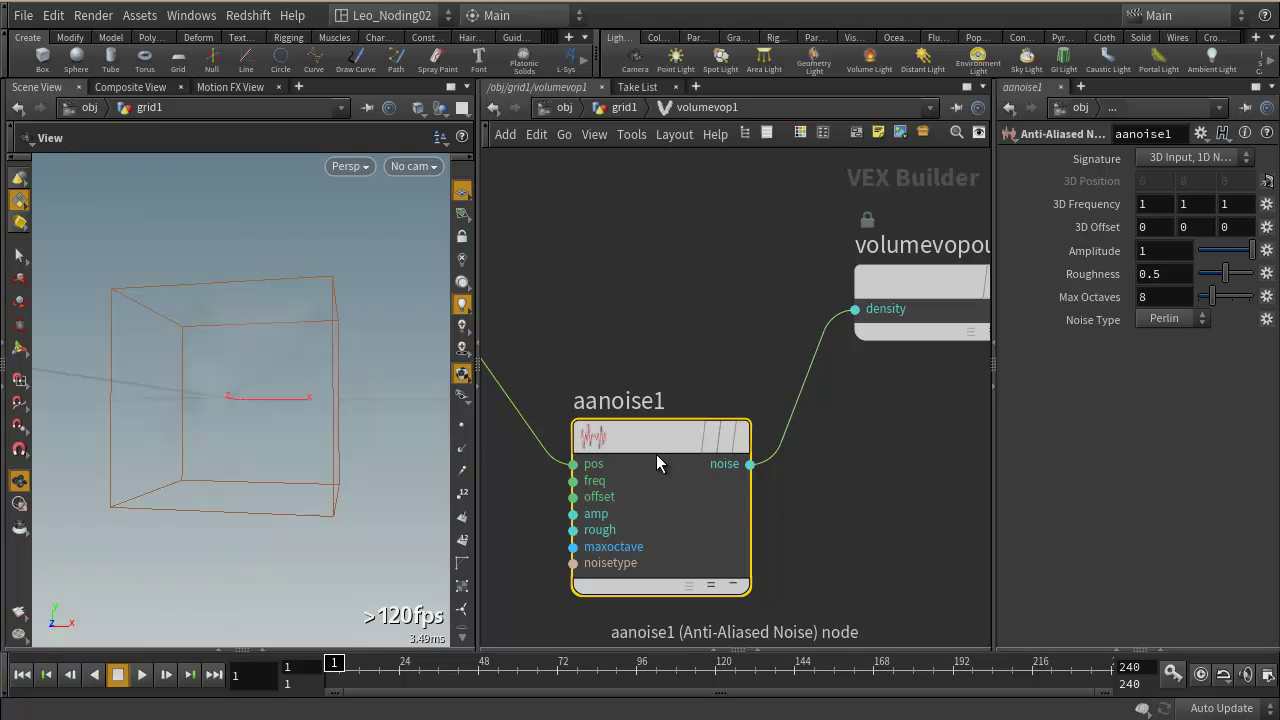
pyautogui.moveTo(339, 369); pyautogui.dragTo(289, 400)
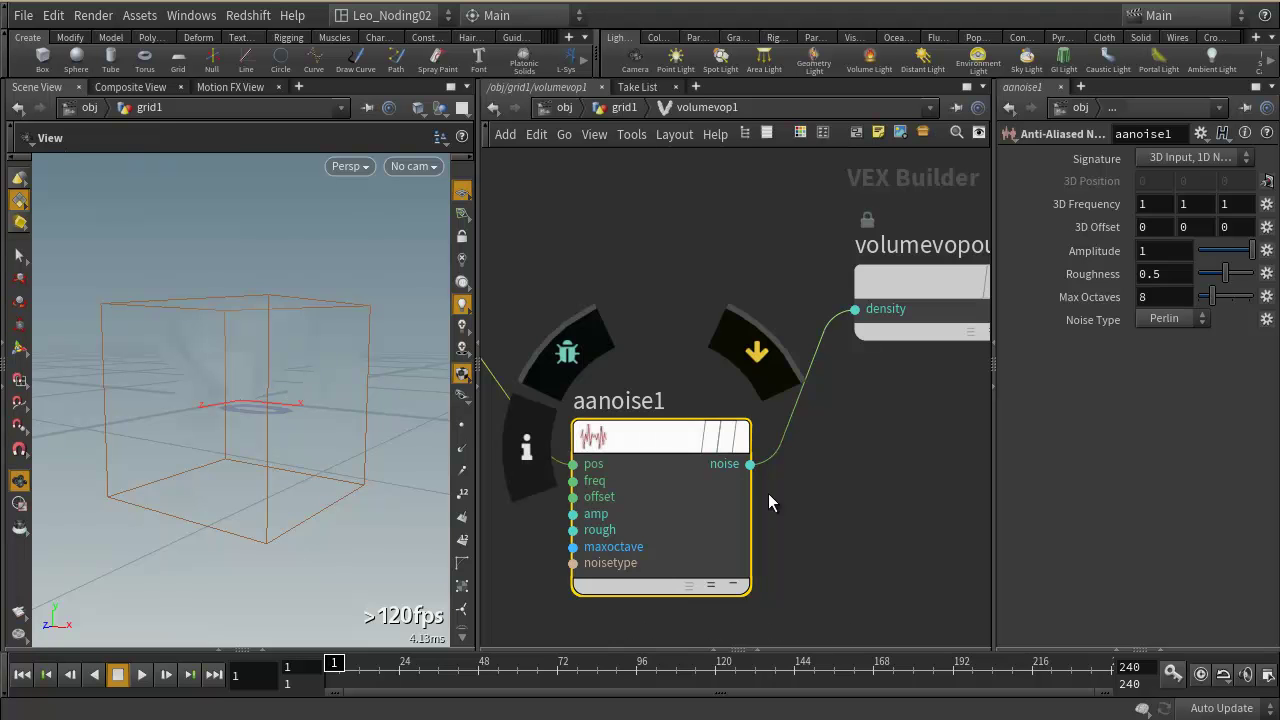
# - Set the Anti-Aliased Noise amplitude to 10 and its 3D frequency to 3.9 on all three axes
pyautogui.press('h')
pyautogui.moveTo(824, 466); pyautogui.dragTo(707, 458, button='middle')
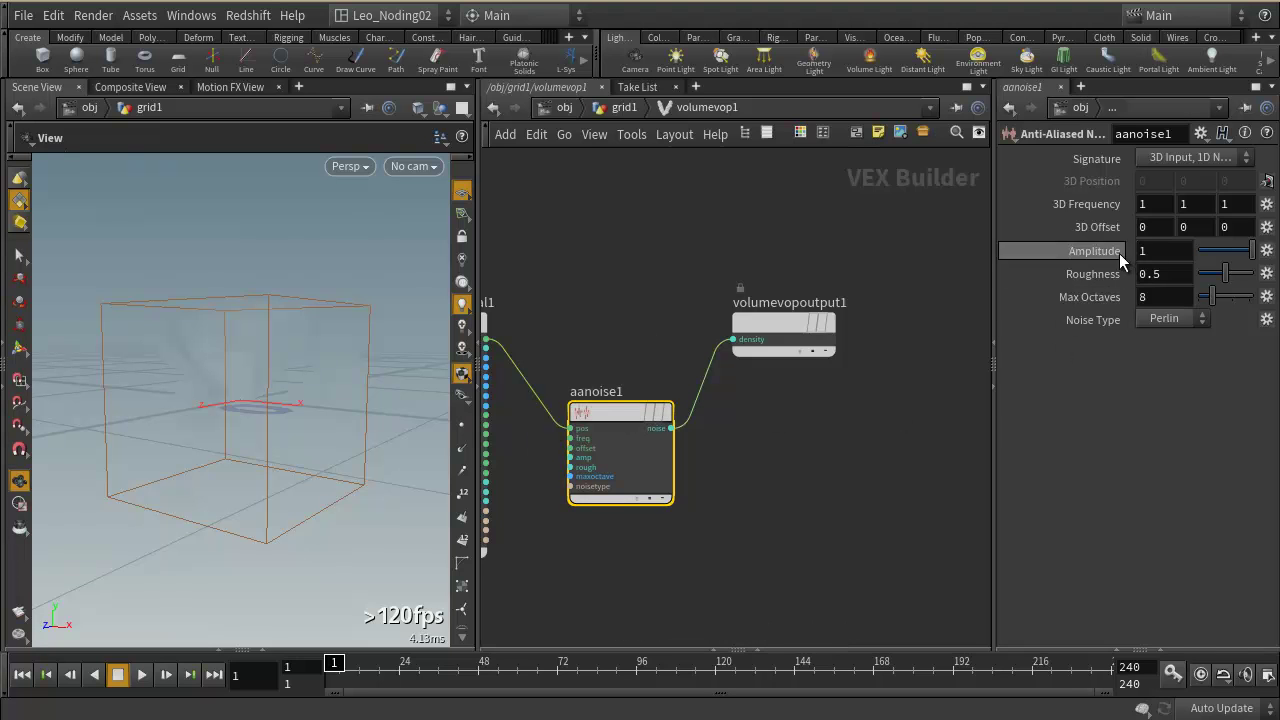
pyautogui.click(1155, 251)
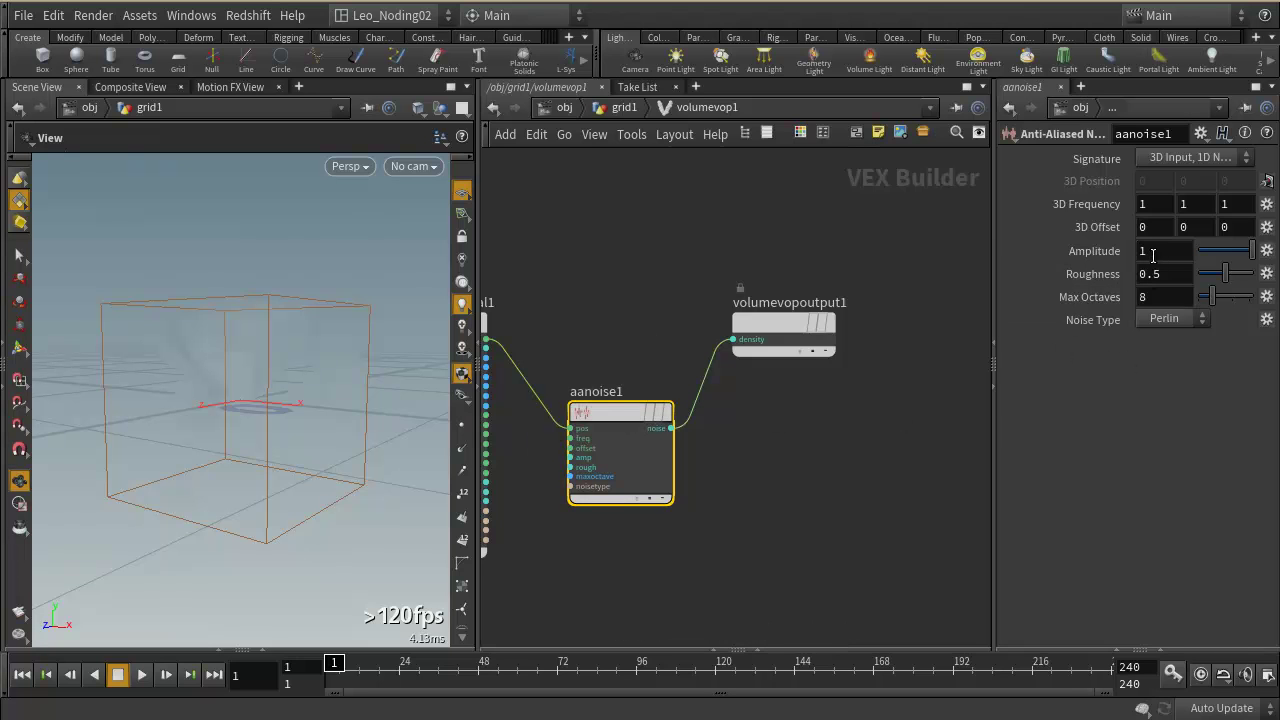
pyautogui.write('10')
pyautogui.press('Return')
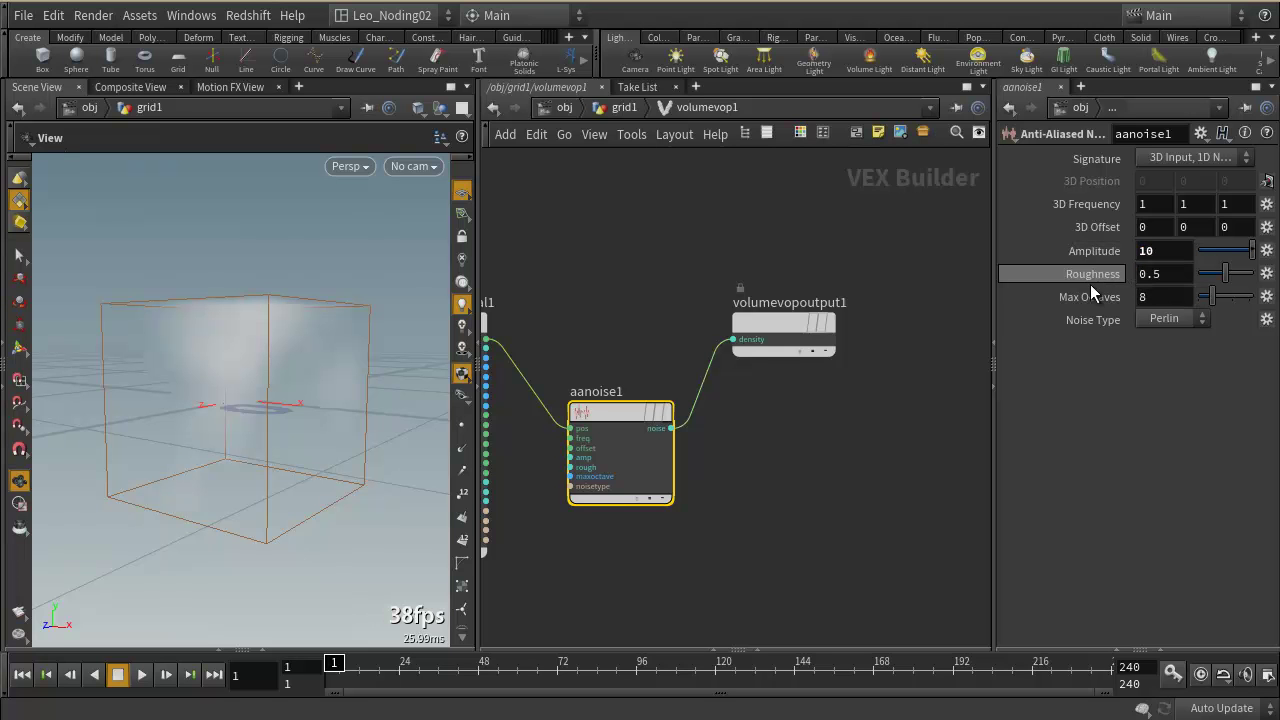
pyautogui.moveTo(146, 446); pyautogui.dragTo(185, 420)
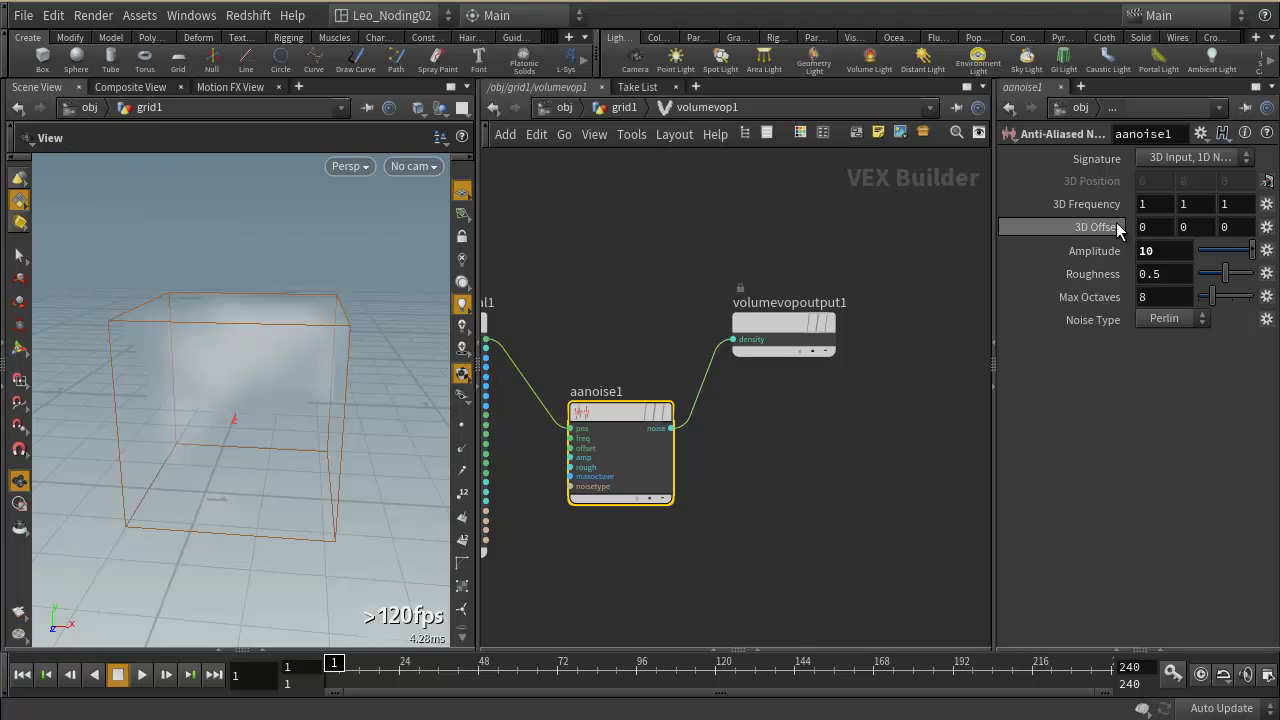
pyautogui.moveTo(1110, 205); pyautogui.dragTo(1205, 204, button='middle')
pyautogui.moveTo(274, 423)
pyautogui.mouseDown()
pyautogui.moveTo(306, 360)
pyautogui.moveTo(247, 329)
pyautogui.moveTo(200, 340)
pyautogui.moveTo(409, 369)
pyautogui.moveTo(253, 393)
pyautogui.moveTo(286, 423)
pyautogui.mouseUp()
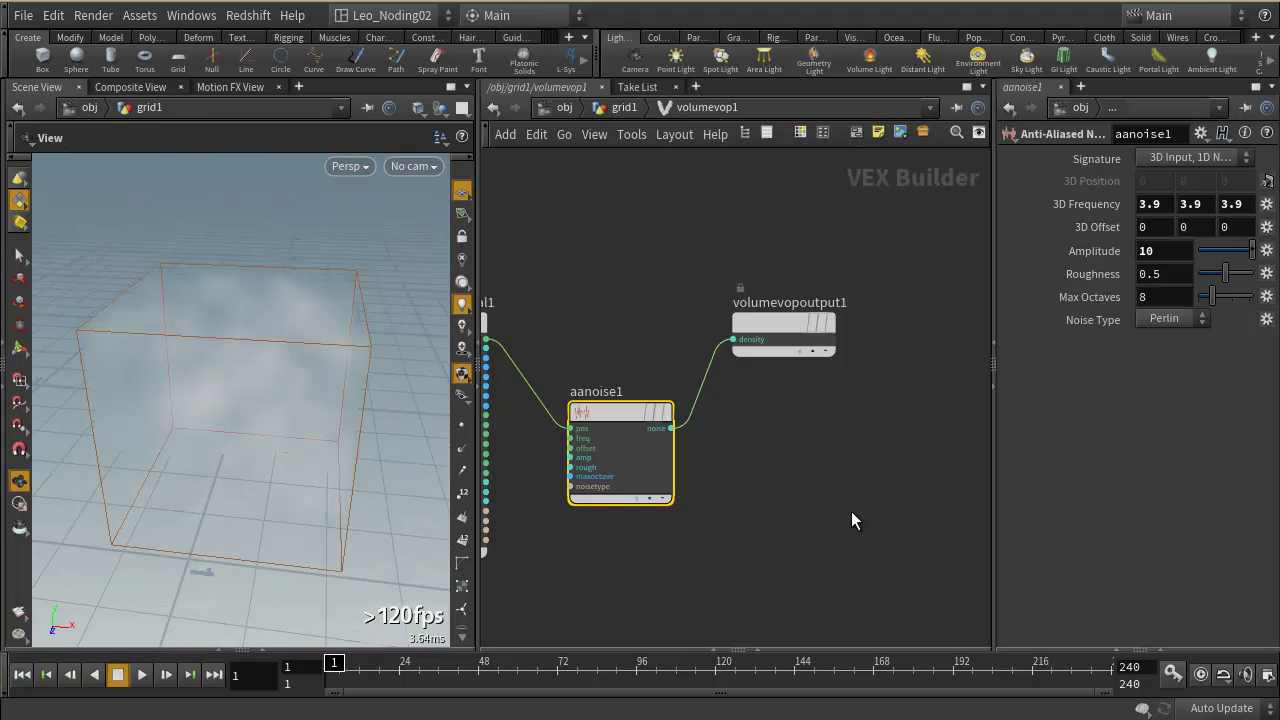
# - Widen the parameter pane and promote the noise's 3D Offset so it is exposed on the Volume VOP node
pyautogui.moveTo(600, 415)
pyautogui.moveTo(993, 285); pyautogui.dragTo(872, 285)
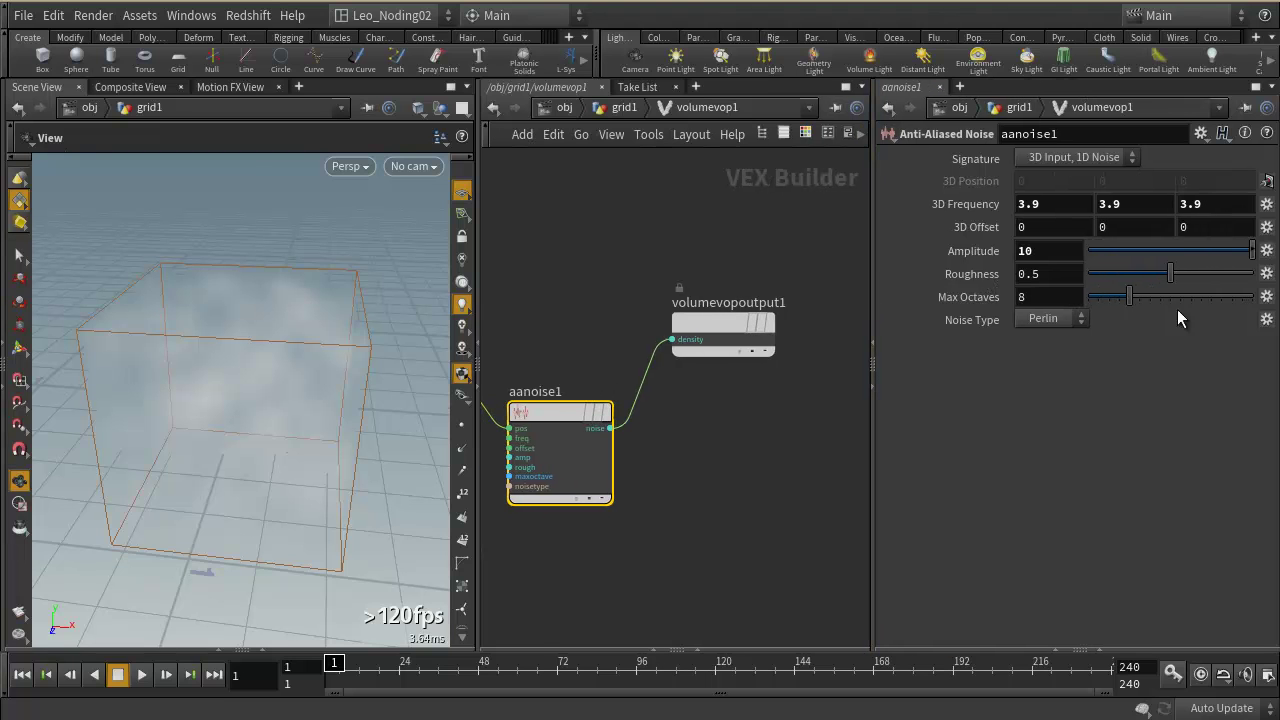
pyautogui.click(1266, 228)
pyautogui.click(1278, 252)
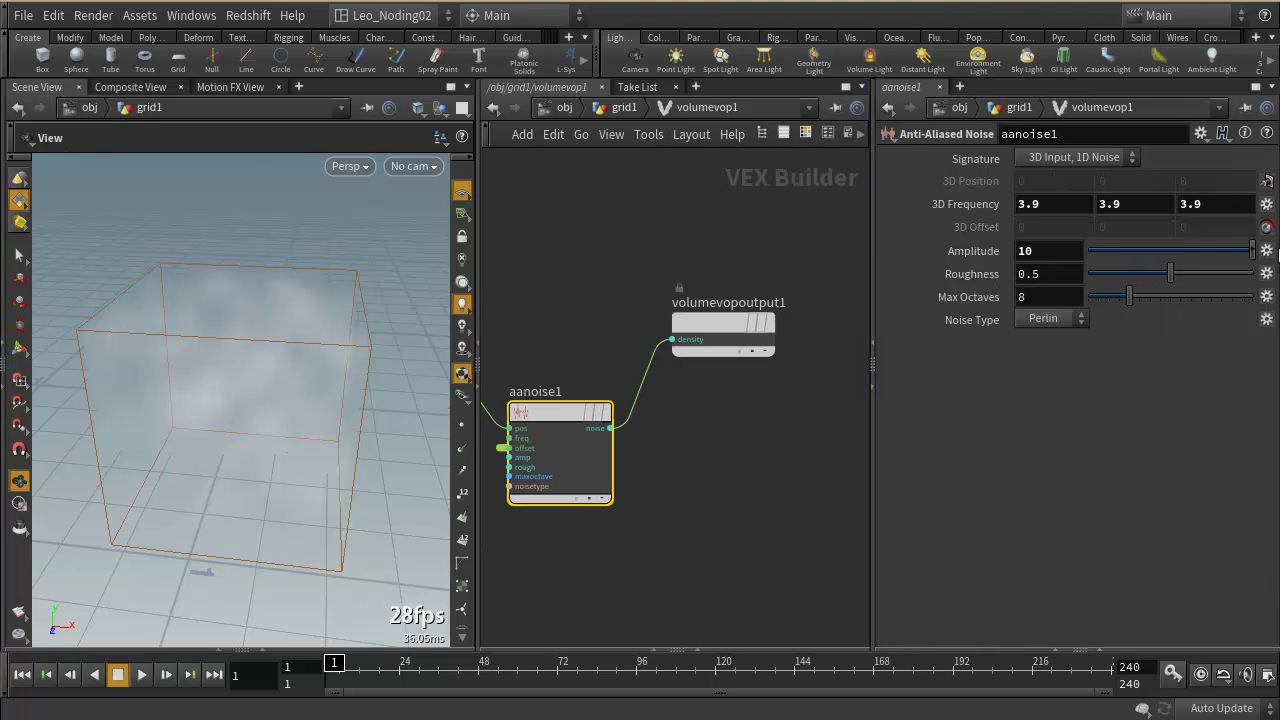
# - In the grid1 network, set the Volume VOP's Y offset to $F and scrub the timeline to preview the moving noise
pyautogui.click(620, 108)
pyautogui.click(1140, 388)
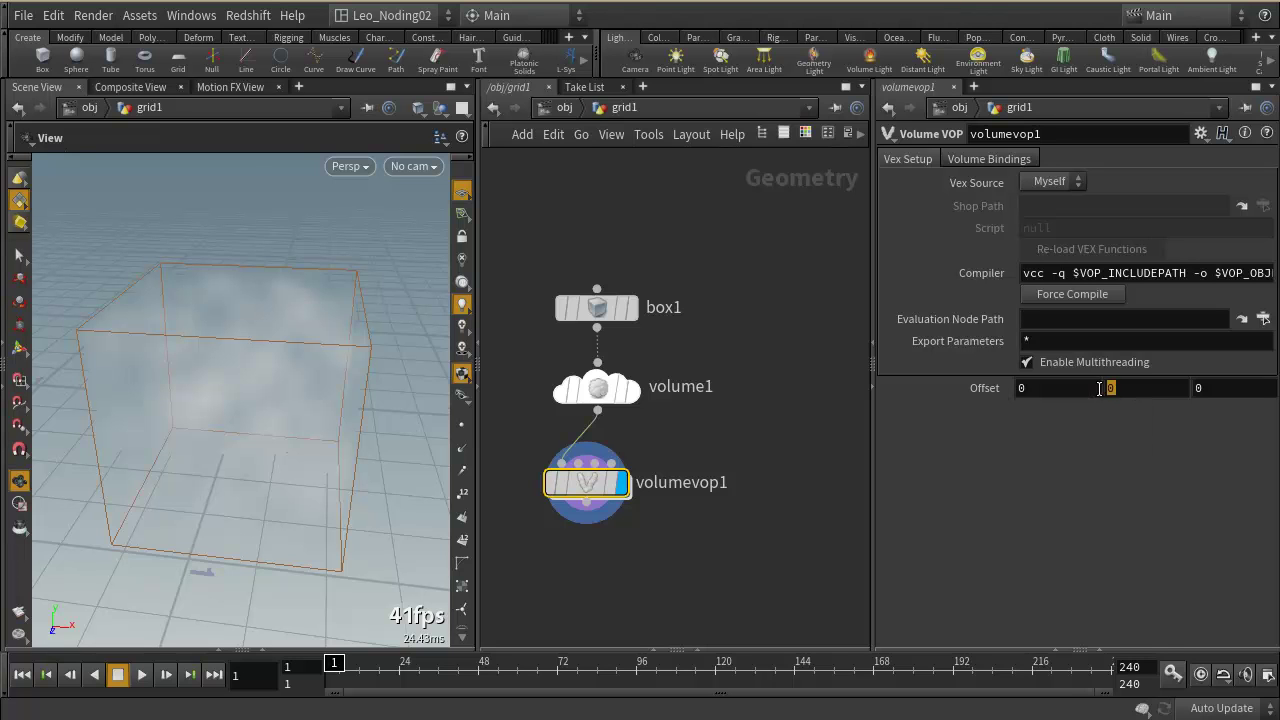
pyautogui.write('$T')
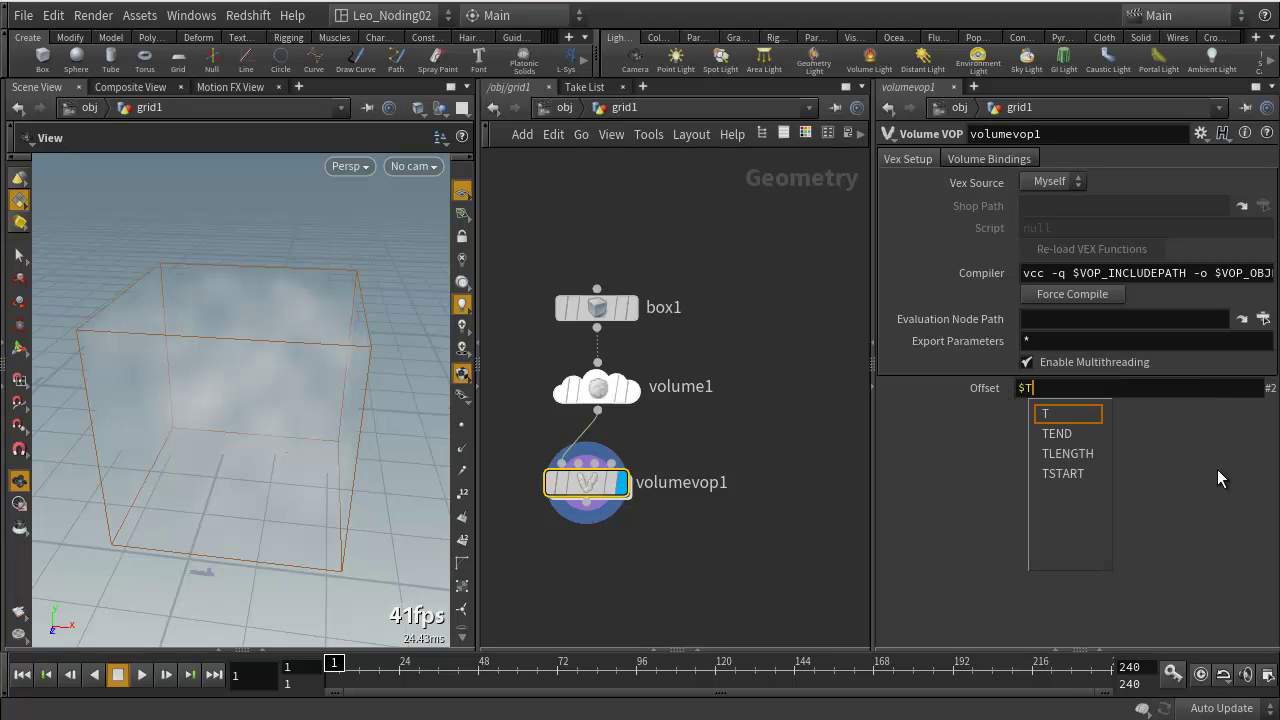
pyautogui.press('BackSpace')
pyautogui.write('F')
pyautogui.press('Return')
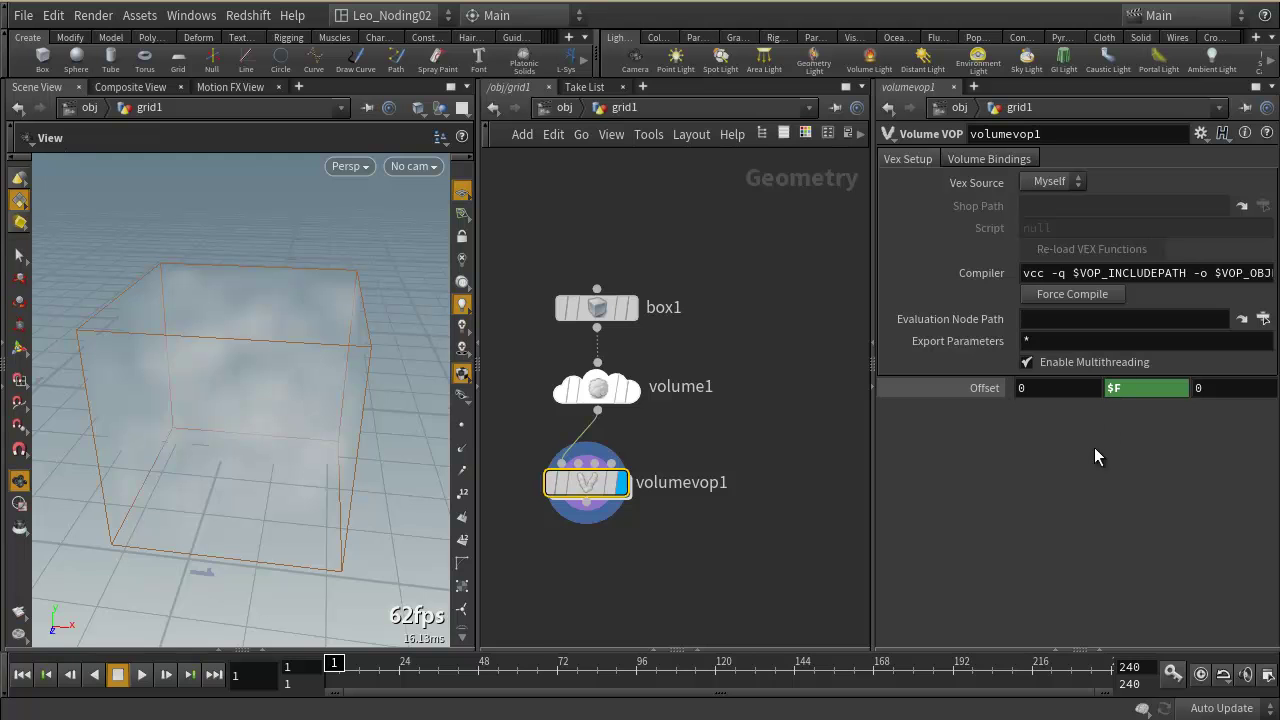
pyautogui.moveTo(336, 663); pyautogui.dragTo(462, 664)
pyautogui.moveTo(325, 505); pyautogui.dragTo(300, 428)
pyautogui.click(979, 391)
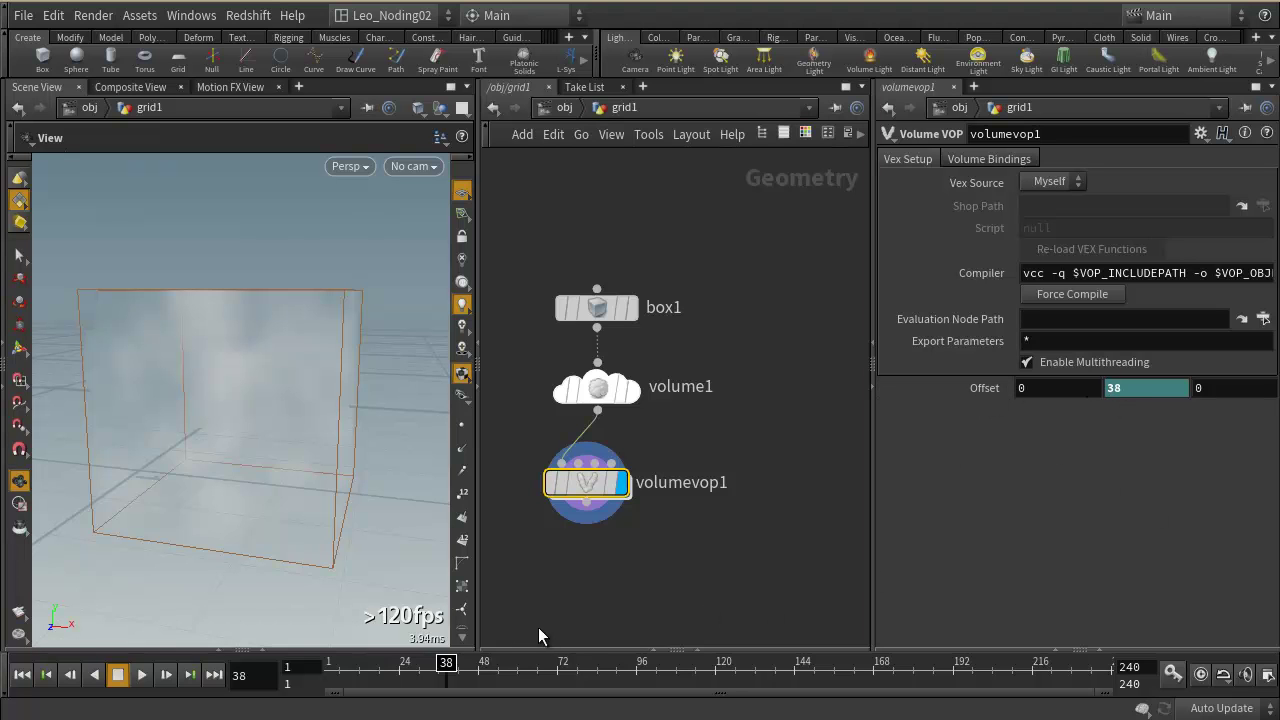
pyautogui.moveTo(443, 670); pyautogui.dragTo(396, 683)
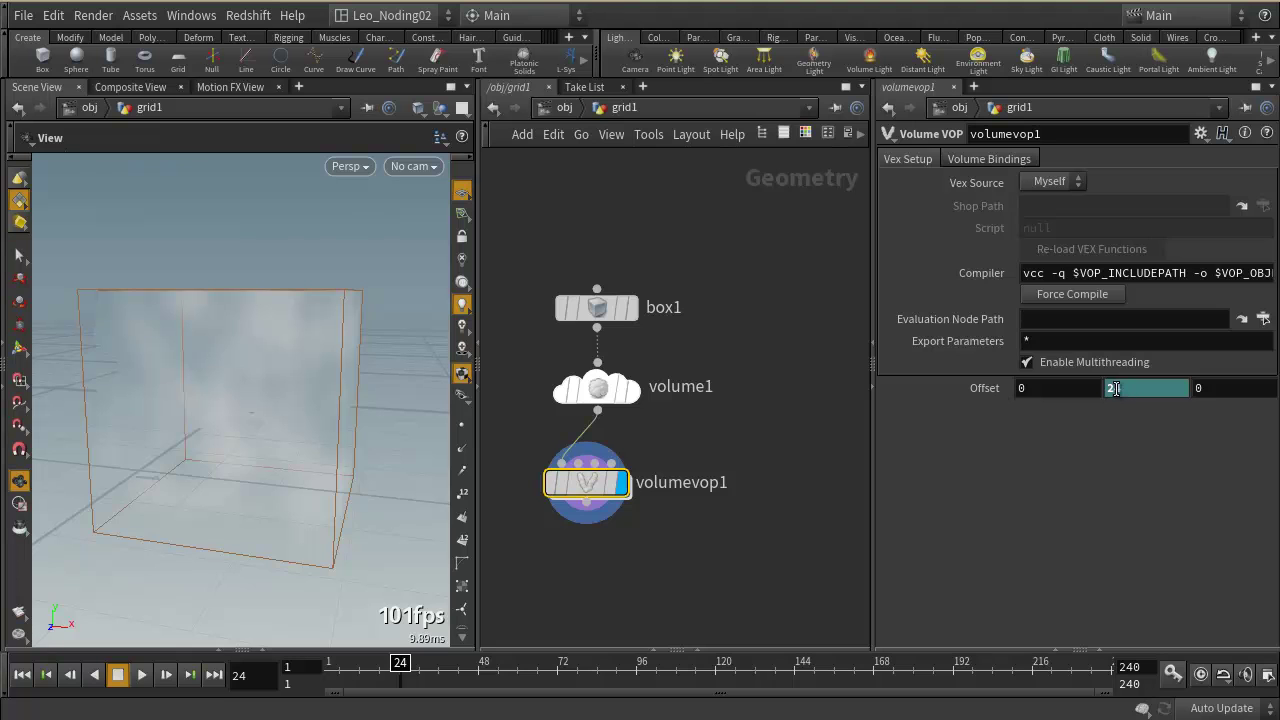
pyautogui.moveTo(403, 678); pyautogui.dragTo(485, 675)
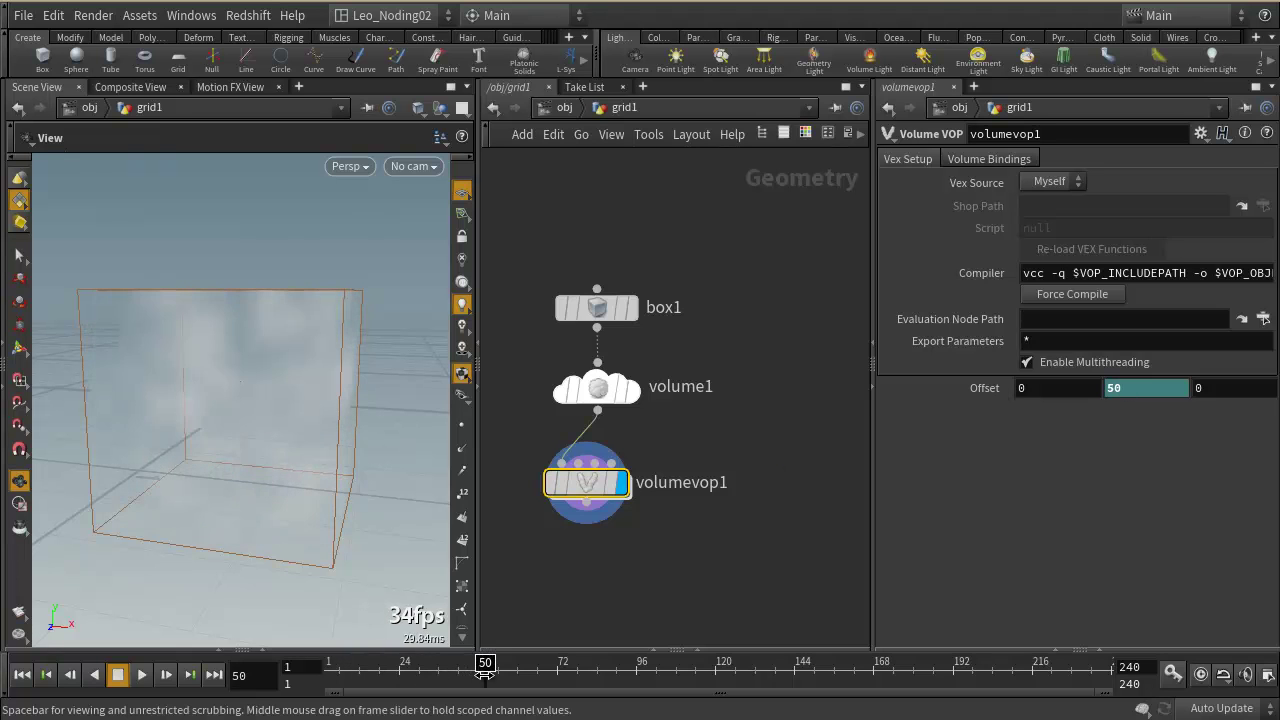
# - Slow the noise motion by changing the Y offset expression to $F*.1, and scrub the timeline to frame 93
pyautogui.click(985, 389)
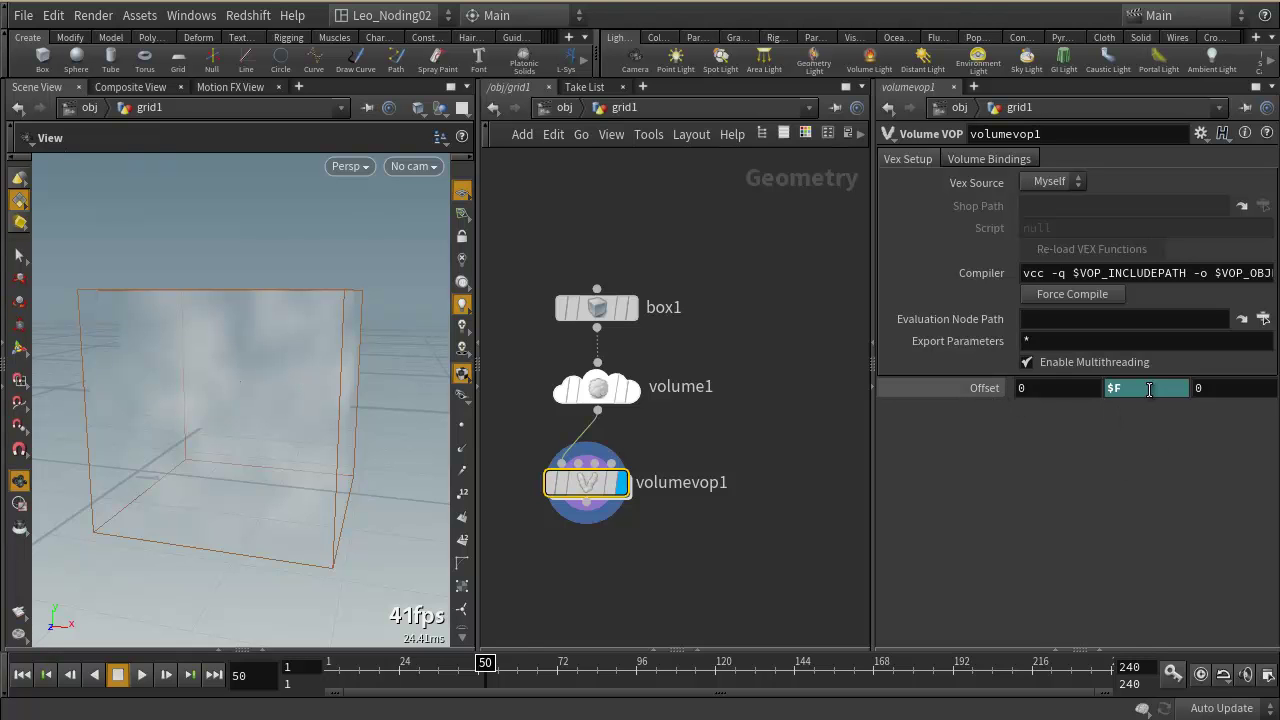
pyautogui.click(1140, 390)
pyautogui.write('*.1')
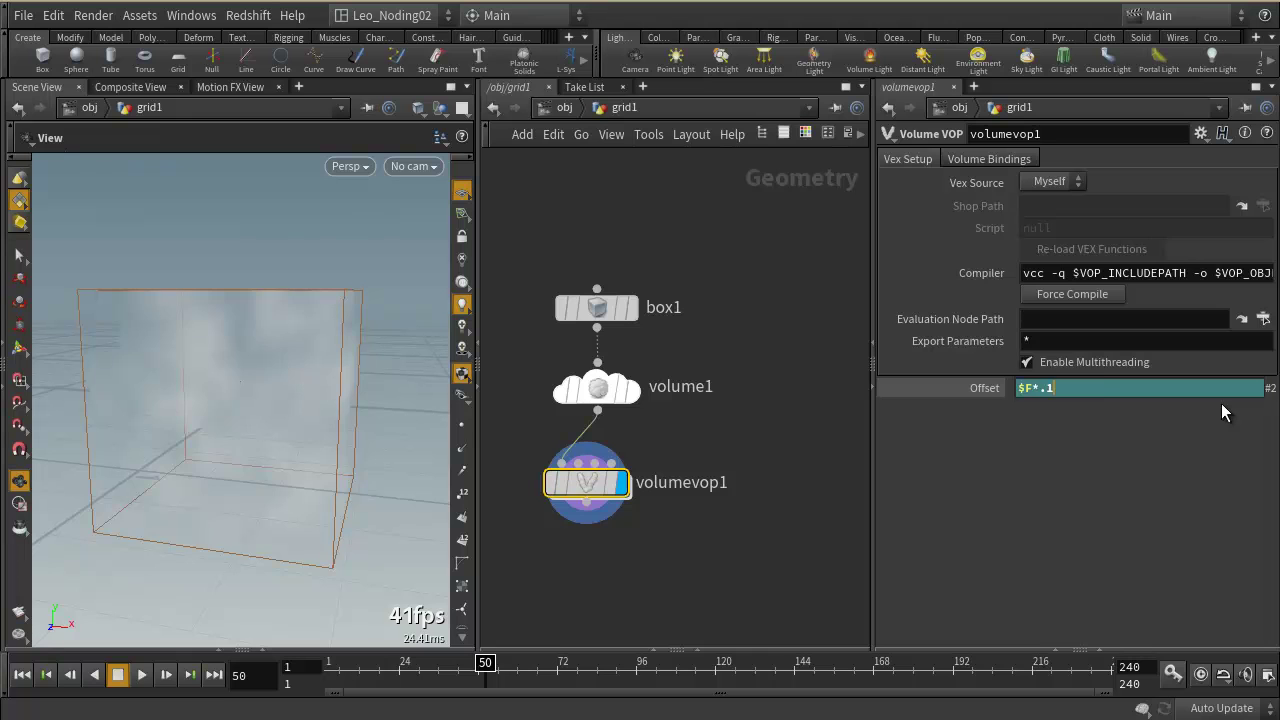
pyautogui.press('Return')
pyautogui.moveTo(362, 670); pyautogui.dragTo(627, 670)
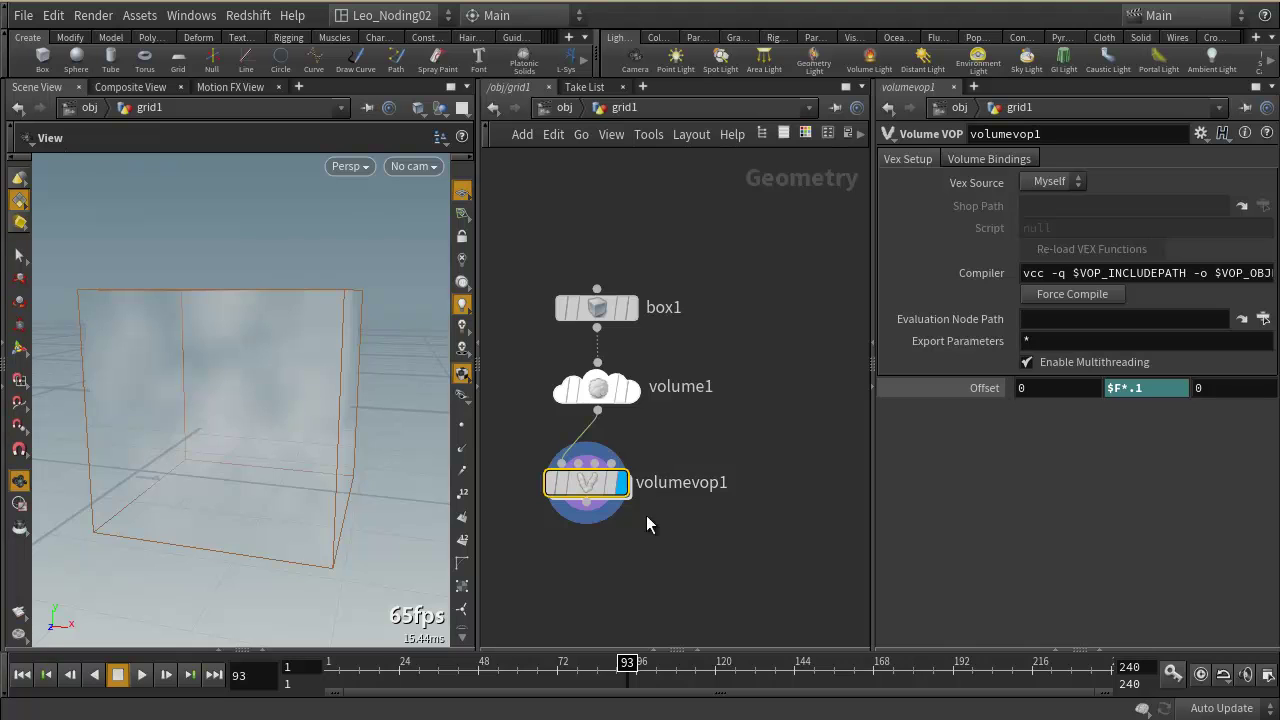
# - Go inside the Volume VOP network and line up the noise node with the volume output node
pyautogui.doubleClick(594, 488)
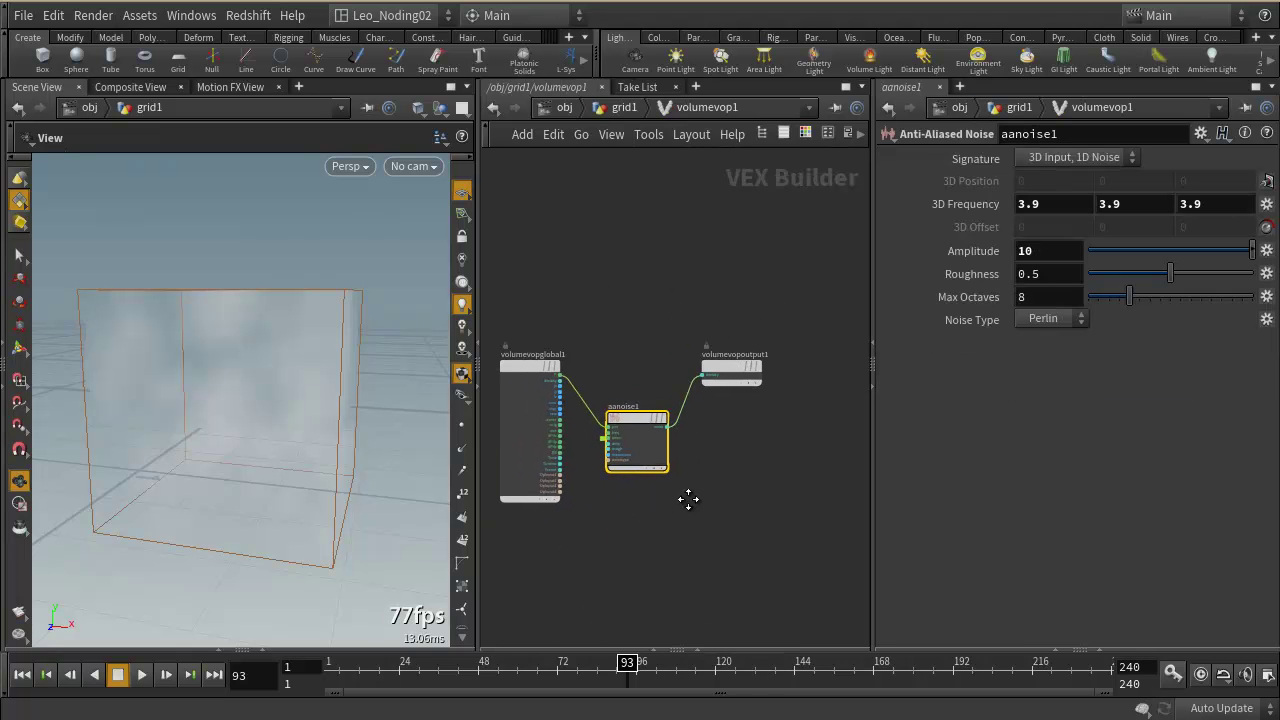
pyautogui.scroll(3, 742, 415)
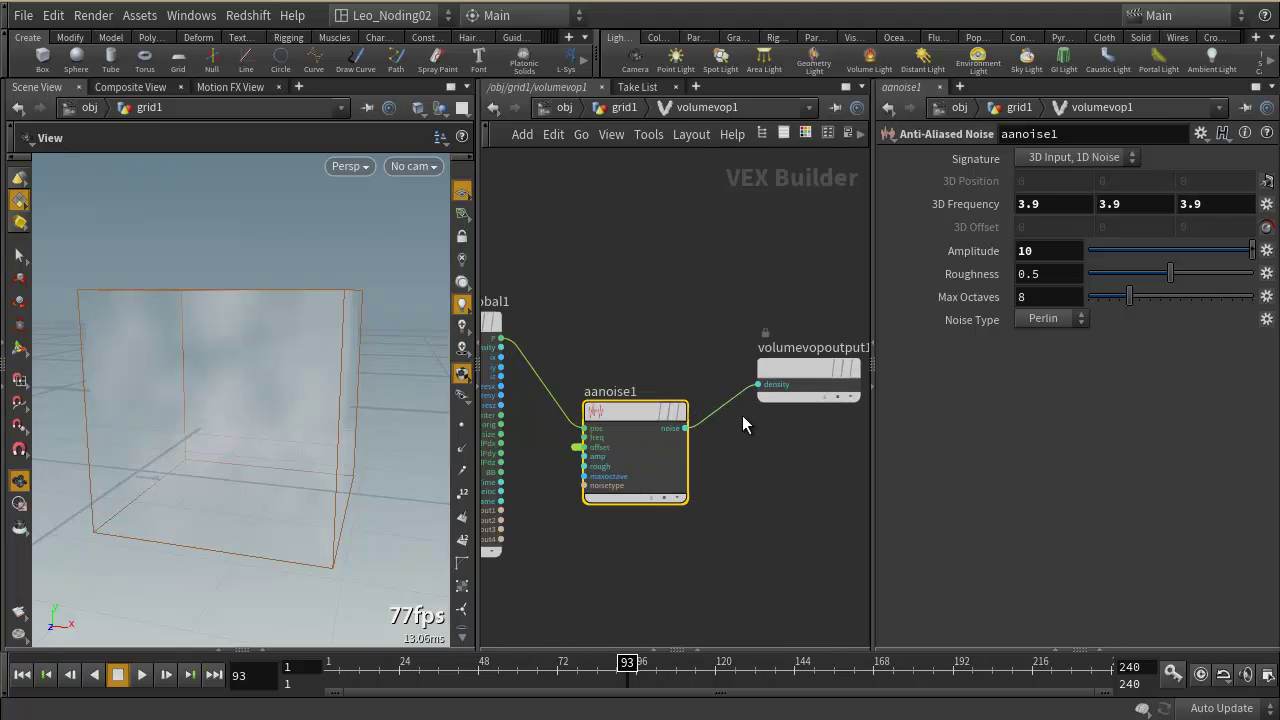
pyautogui.scroll(-3, 742, 415)
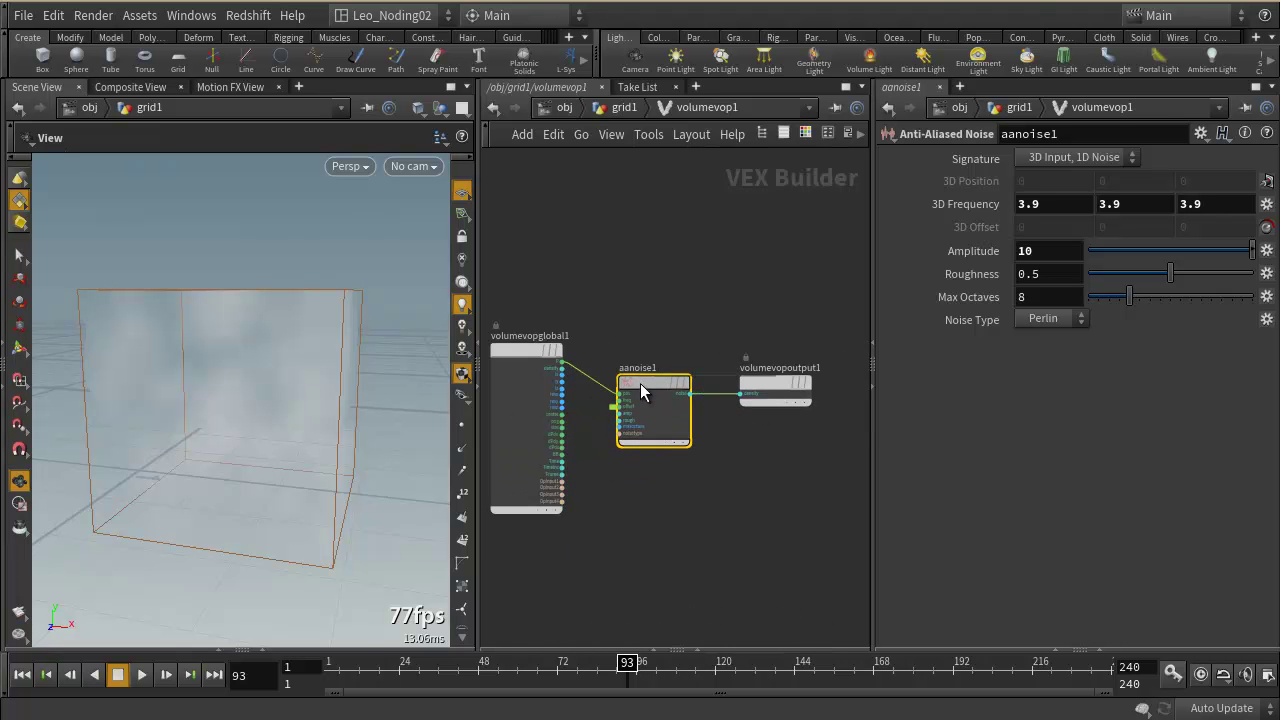
# - Return to the grid1 geometry network and open the VEX code generated by the Volume VOP node
pyautogui.click(626, 107)
pyautogui.moveTo(686, 545); pyautogui.dragTo(705, 458, button='middle')
pyautogui.rightClick(609, 400)
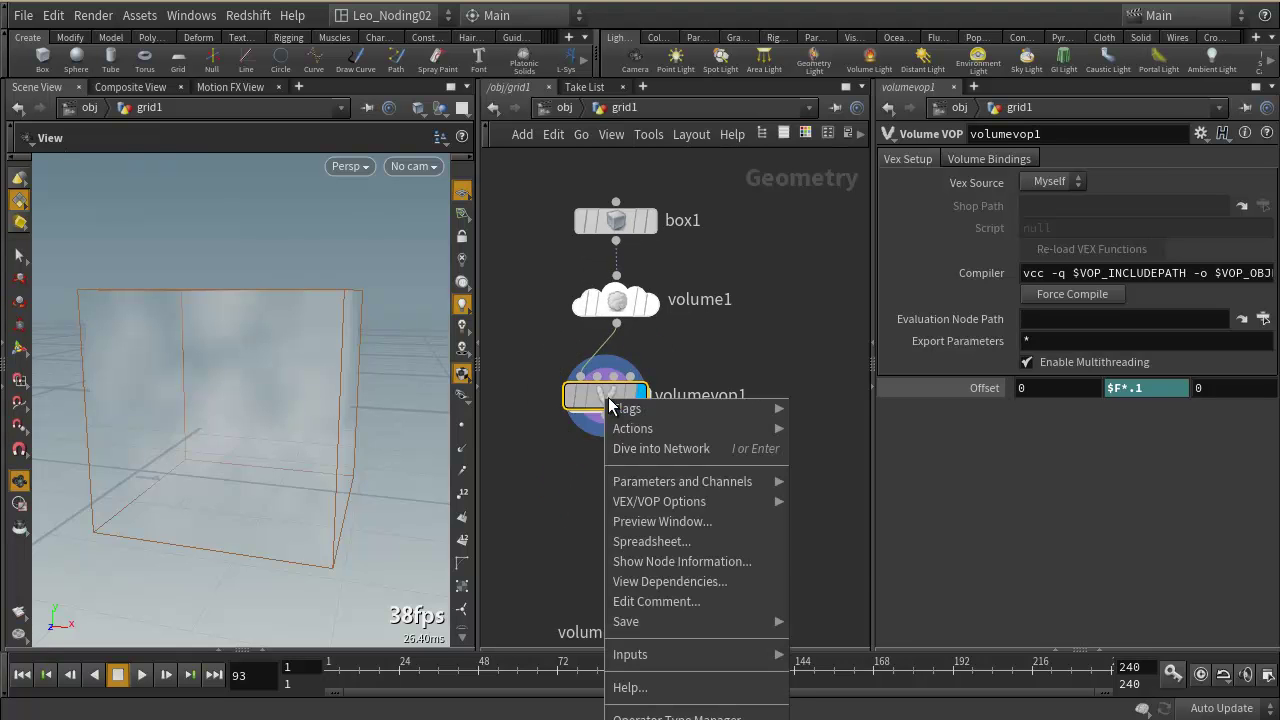
pyautogui.moveTo(662, 409)
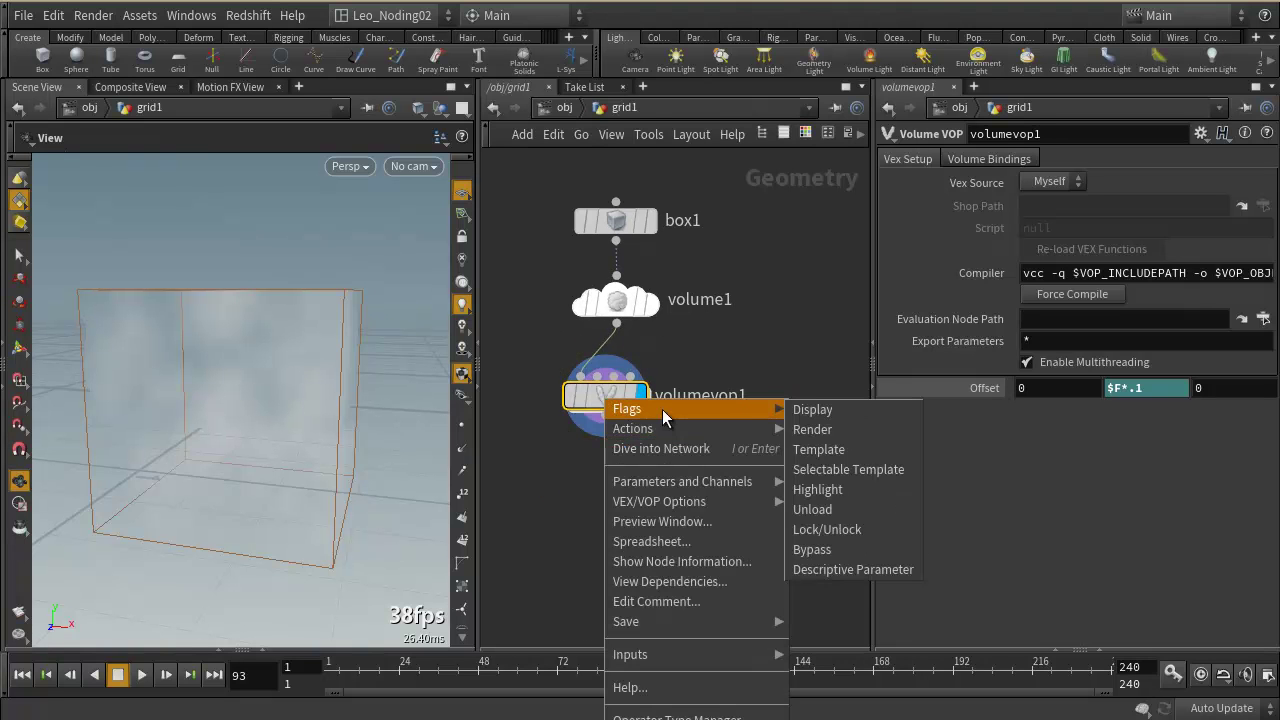
pyautogui.moveTo(680, 501)
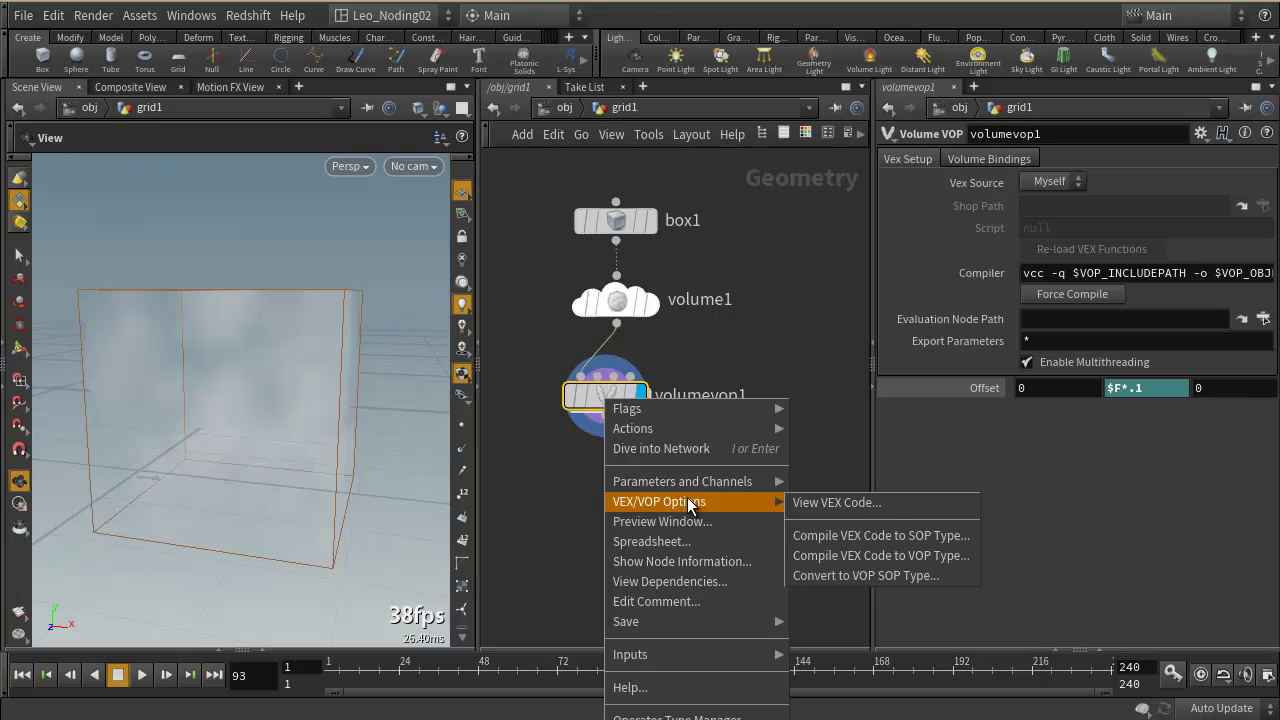
pyautogui.click(854, 502)
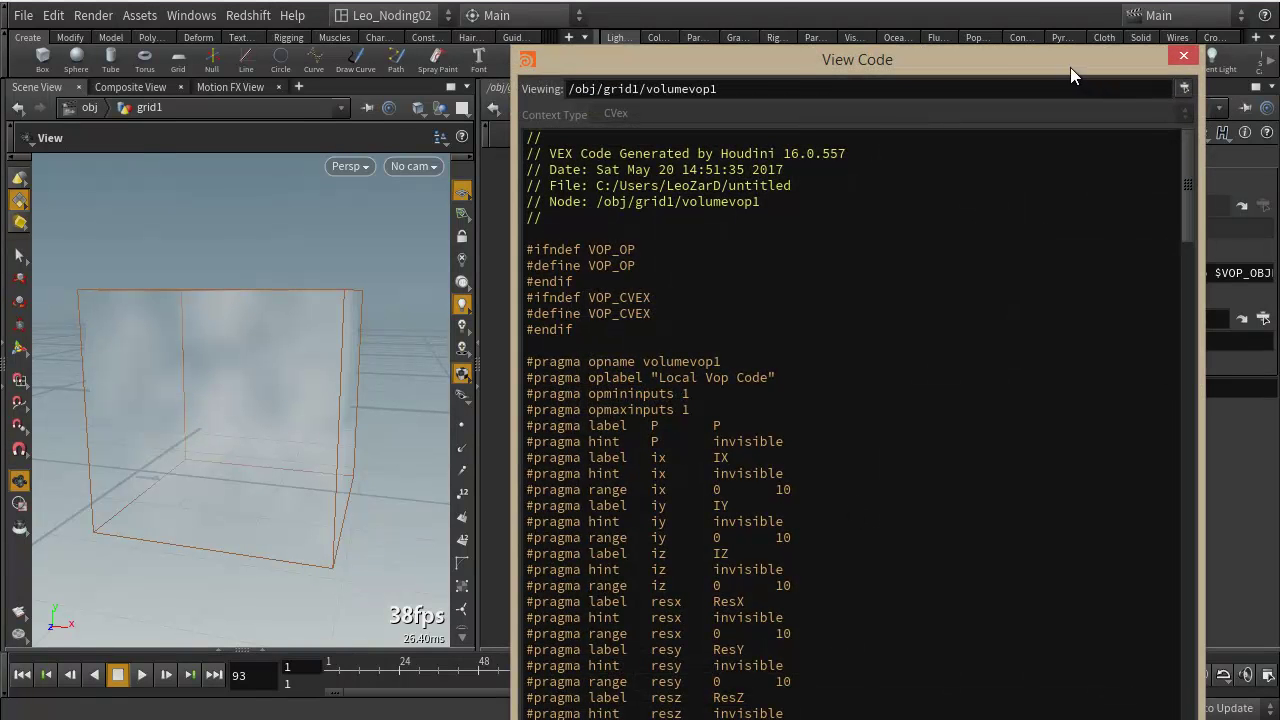
# - Examine the generated VEX code from the cvex function through the volumevopglobal1 sections, and close the code window
pyautogui.moveTo(1070, 67); pyautogui.dragTo(825, 72)
pyautogui.moveTo(944, 190); pyautogui.dragTo(940, 370)
pyautogui.moveTo(298, 237); pyautogui.dragTo(300, 715)
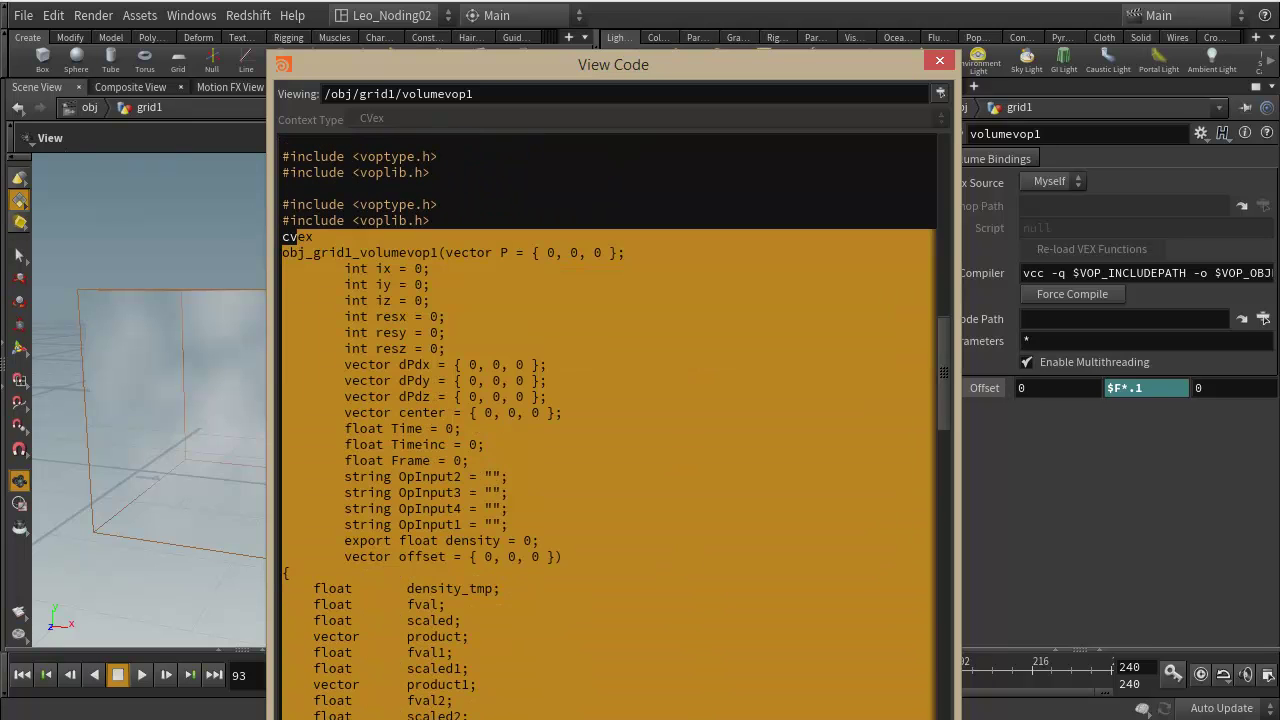
pyautogui.scroll(-20, 609, 426)
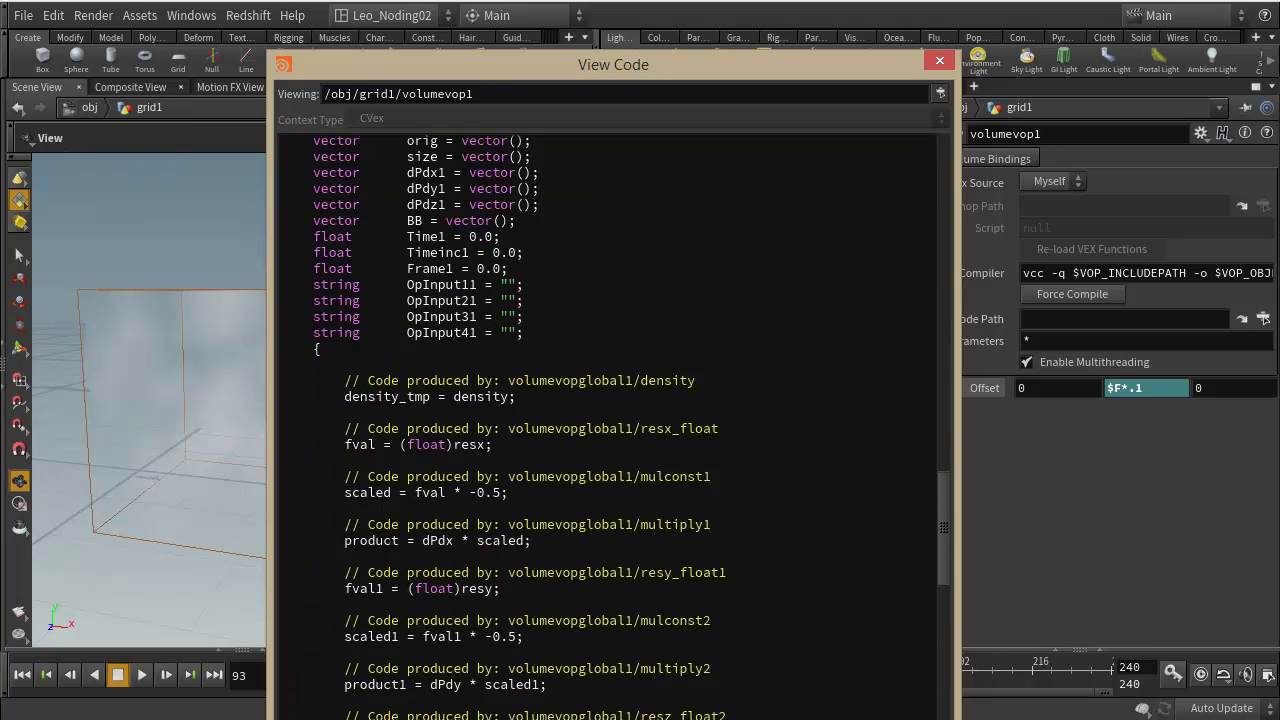
pyautogui.scroll(-1, 920, 645)
pyautogui.moveTo(949, 574); pyautogui.dragTo(938, 437)
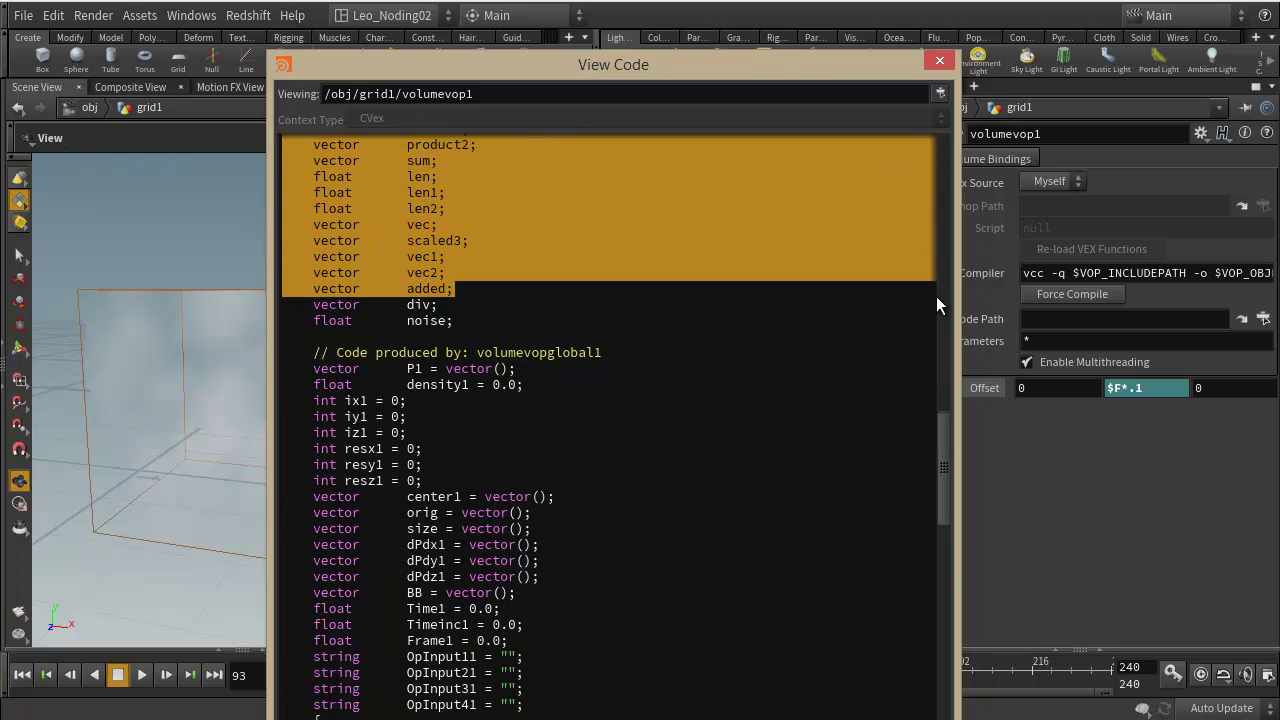
pyautogui.click(939, 60)
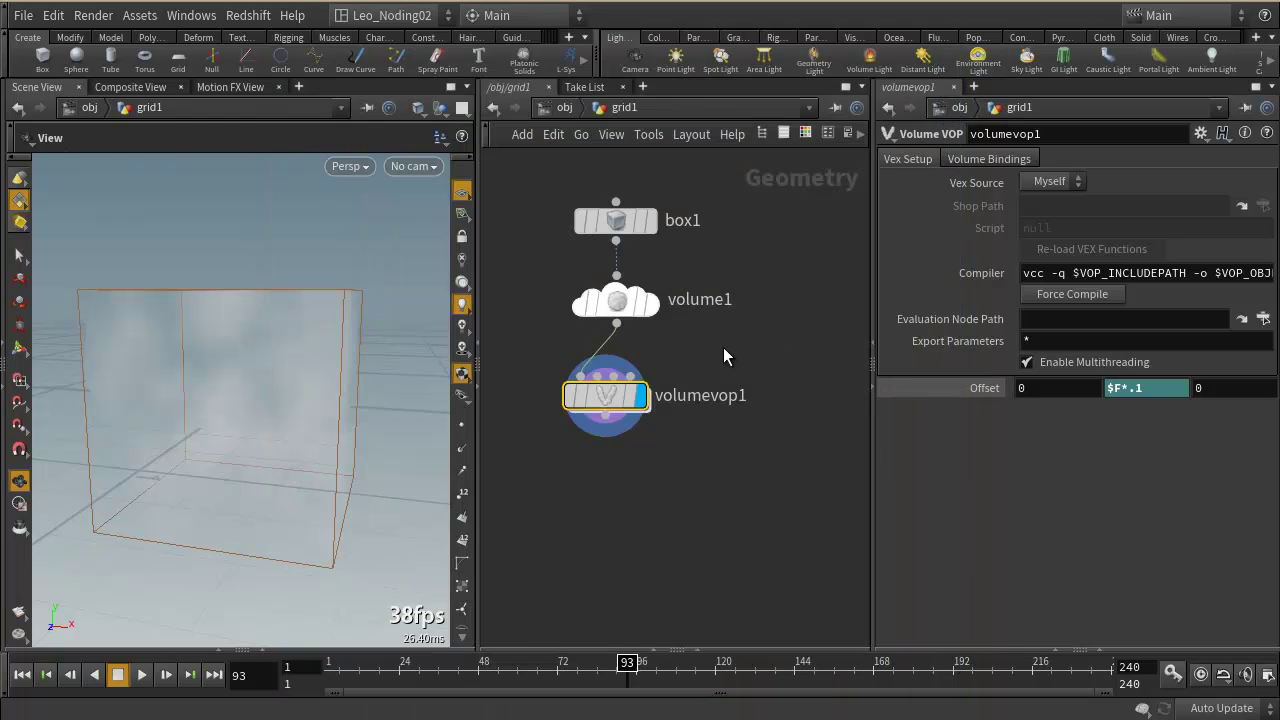
pyautogui.doubleClick(605, 400)
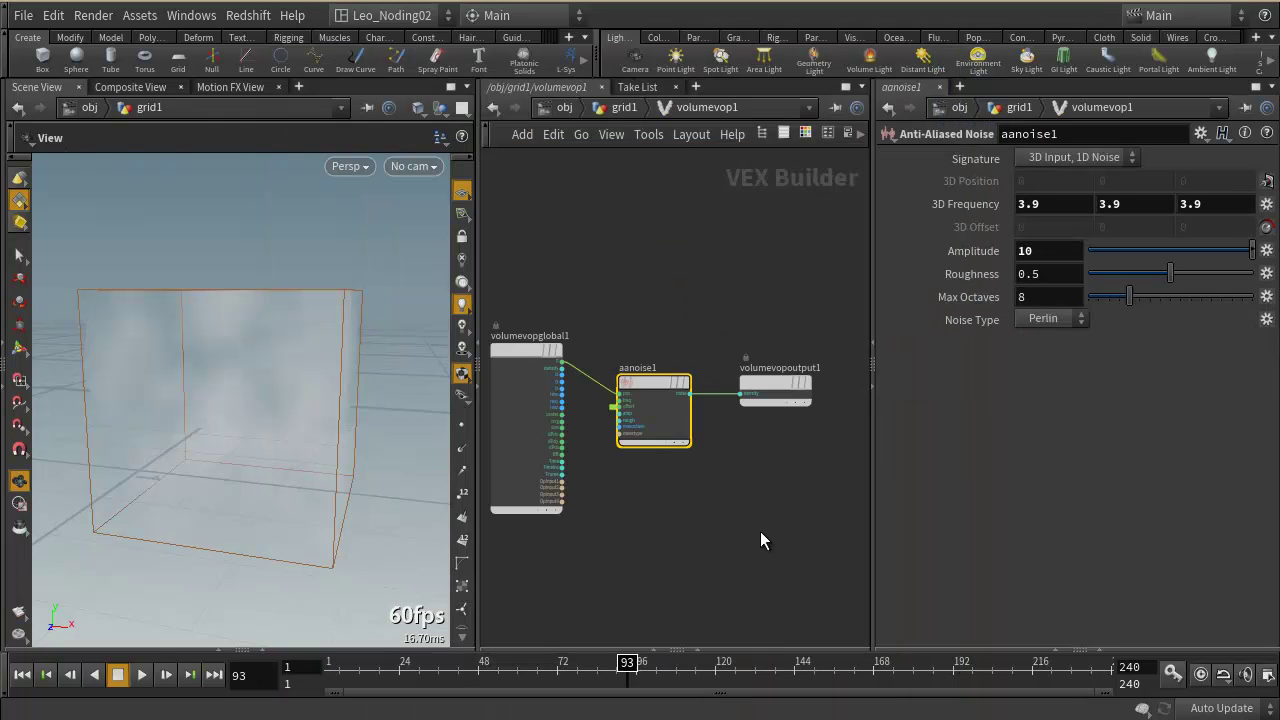
pyautogui.click(632, 104)
pyautogui.doubleClick(612, 400)
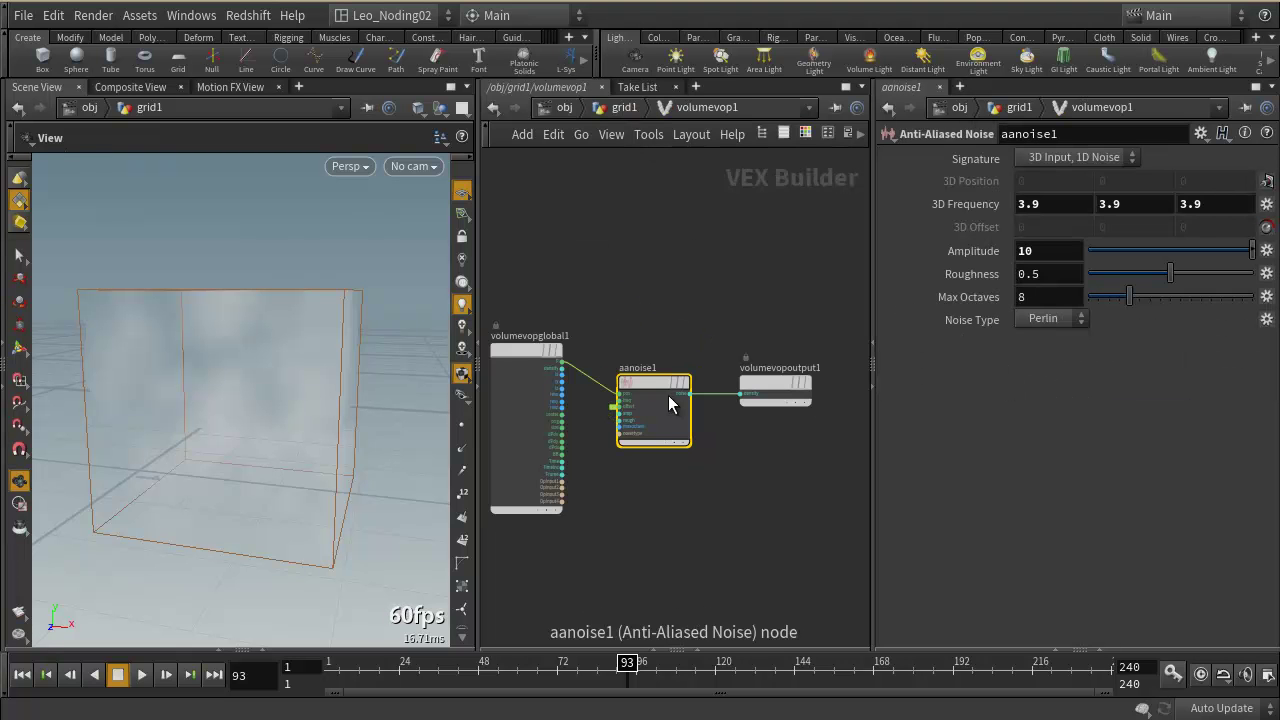
pyautogui.click(624, 106)
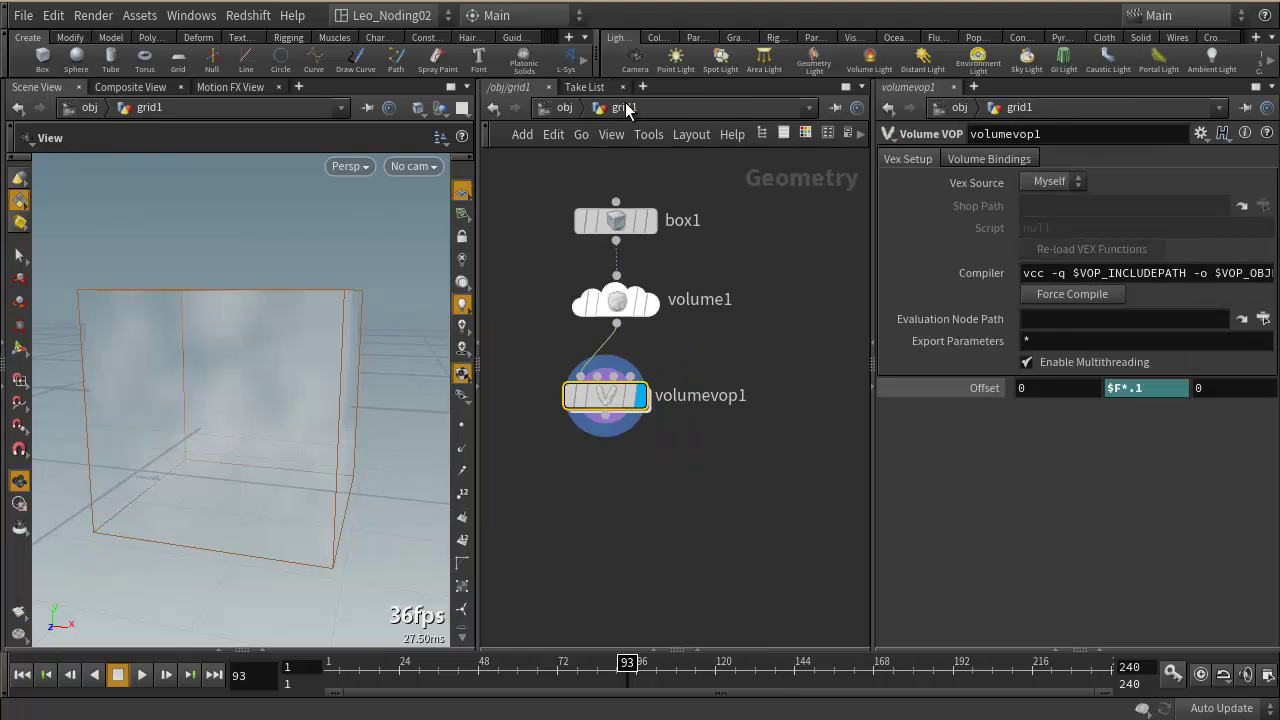
# - Reopen the VEX code generated by the Volume VOP, examine the section produced by the aanoise1 node, and close the code window
pyautogui.rightClick(607, 397)
pyautogui.moveTo(775, 503)
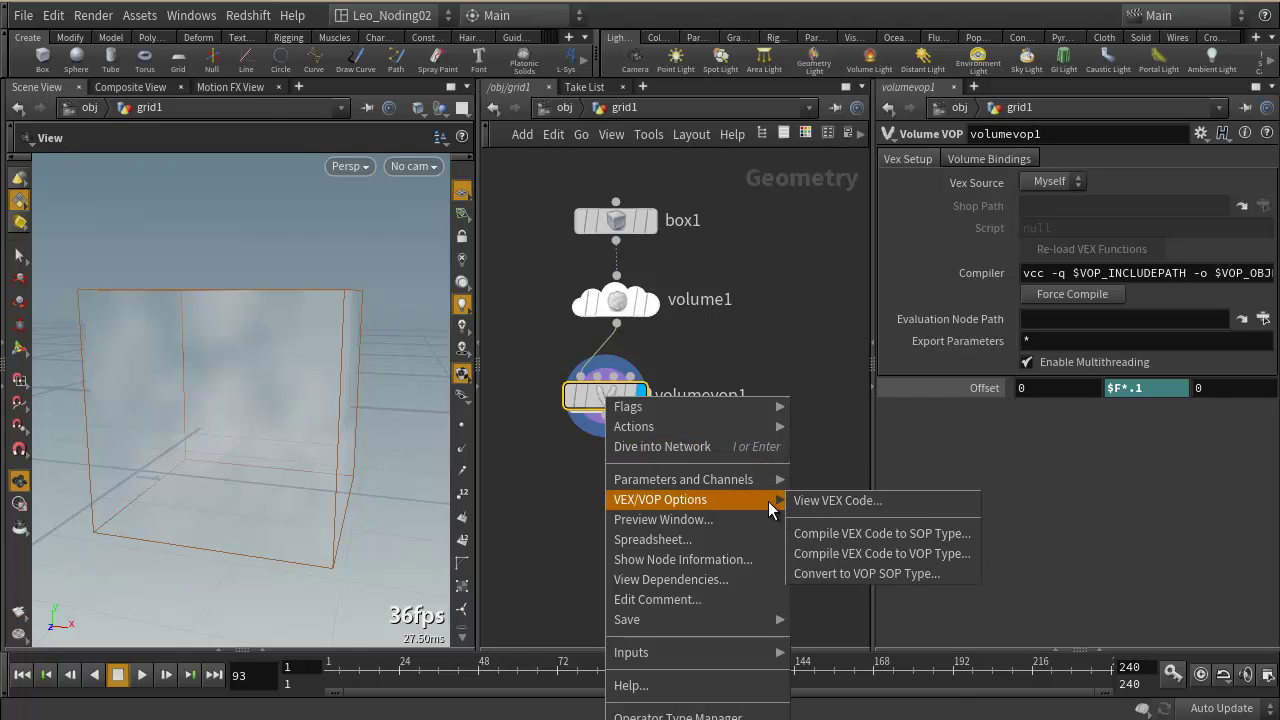
pyautogui.click(834, 500)
pyautogui.moveTo(943, 173); pyautogui.dragTo(932, 700)
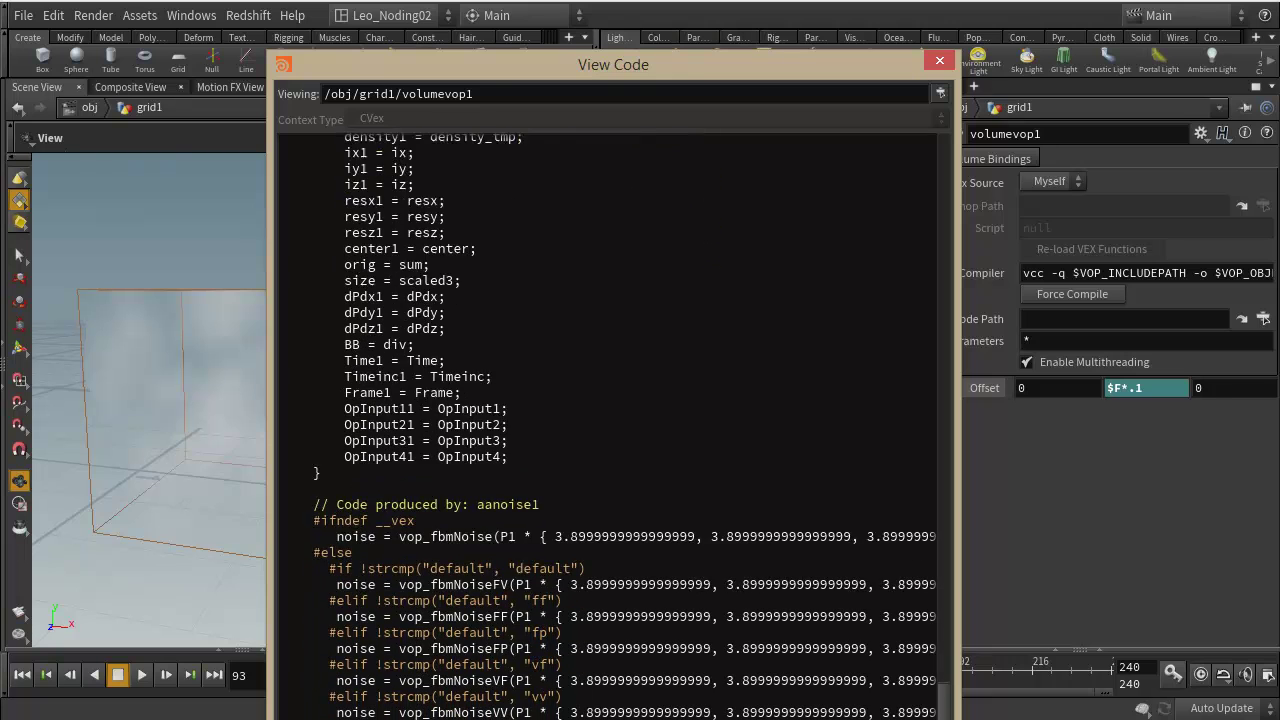
pyautogui.scroll(1, 931, 224)
pyautogui.click(940, 61)
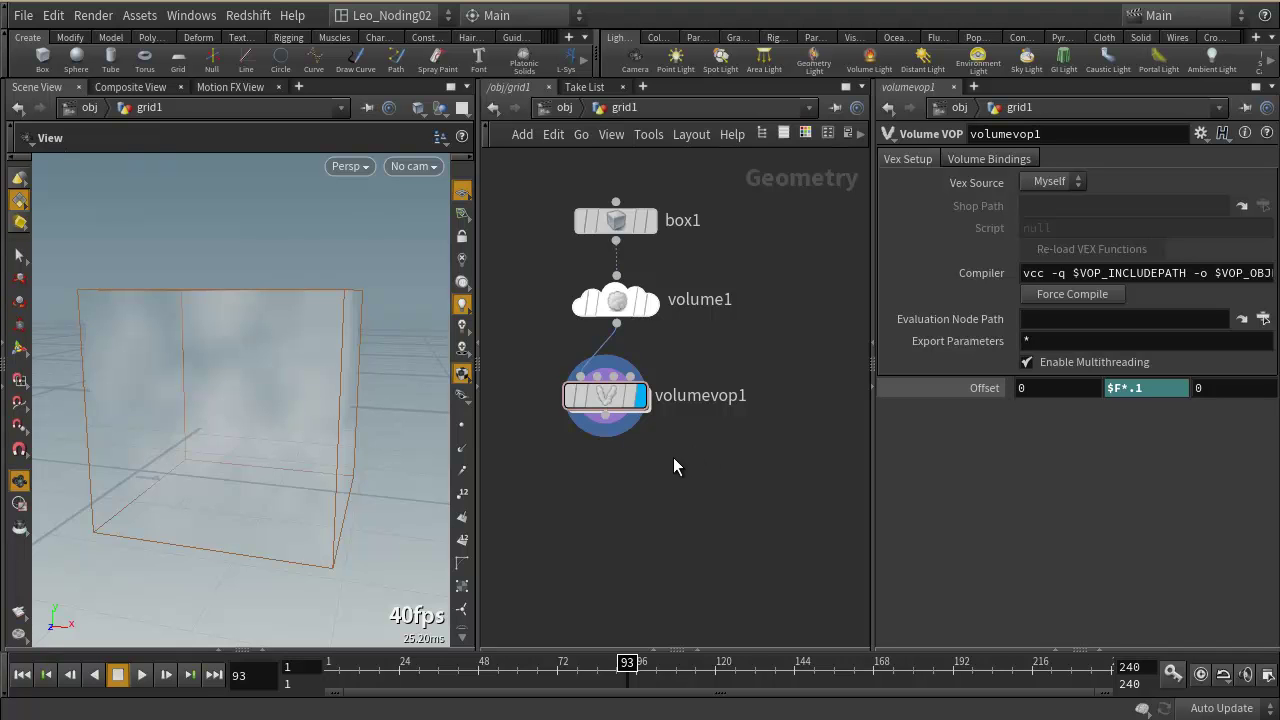
# - Delete the volume1 and volumevop1 nodes, and make box1 a Polygon Mesh with 10 axis divisions in each direction
pyautogui.moveTo(757, 471); pyautogui.dragTo(551, 246)
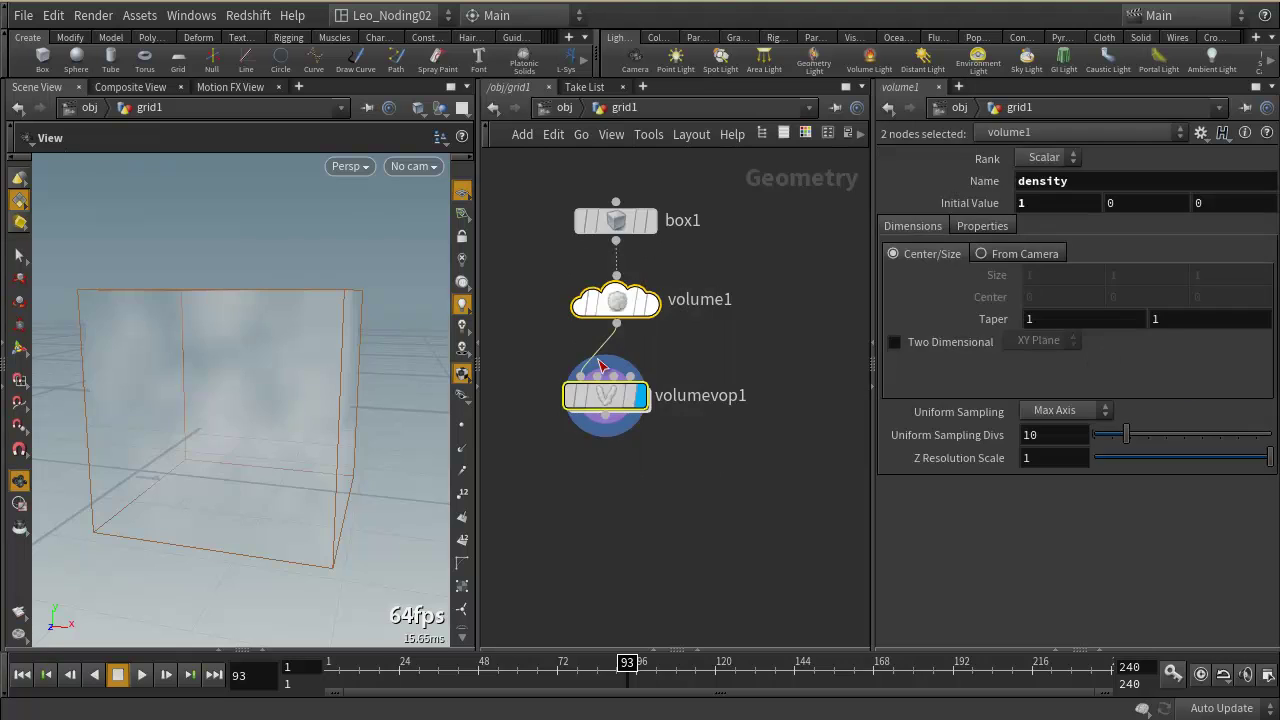
pyautogui.press('Delete')
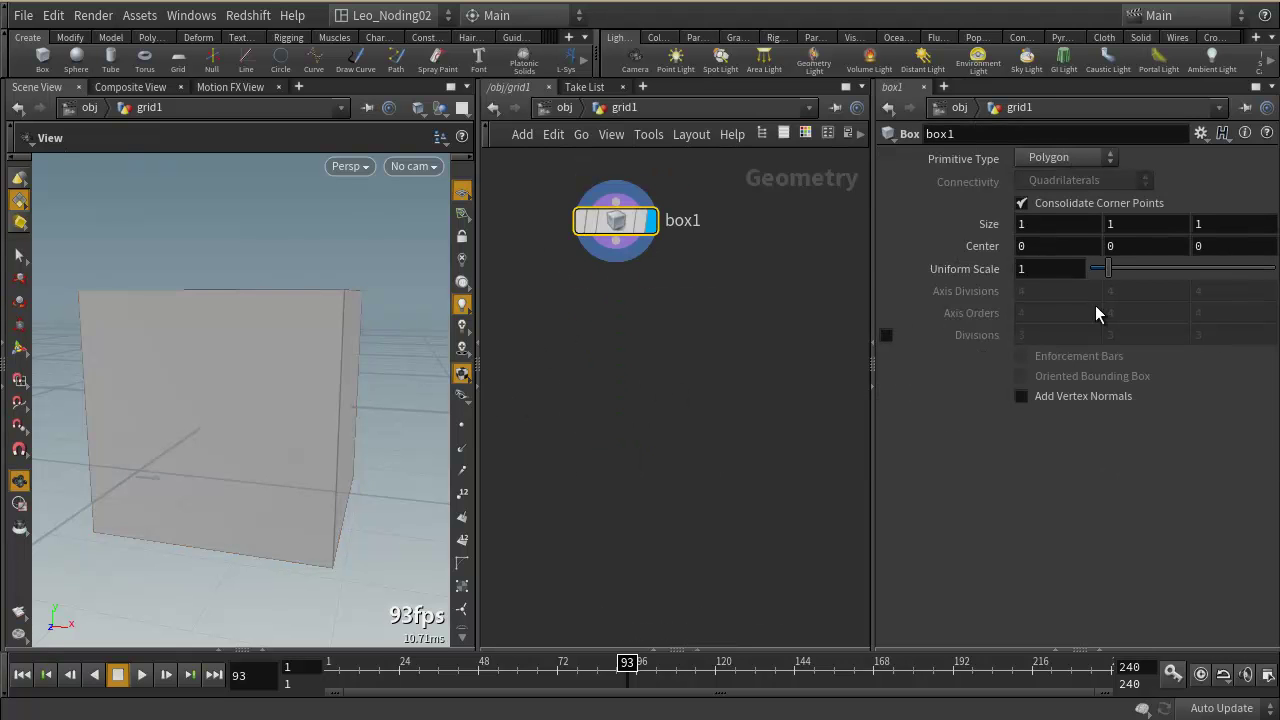
pyautogui.click(1046, 159)
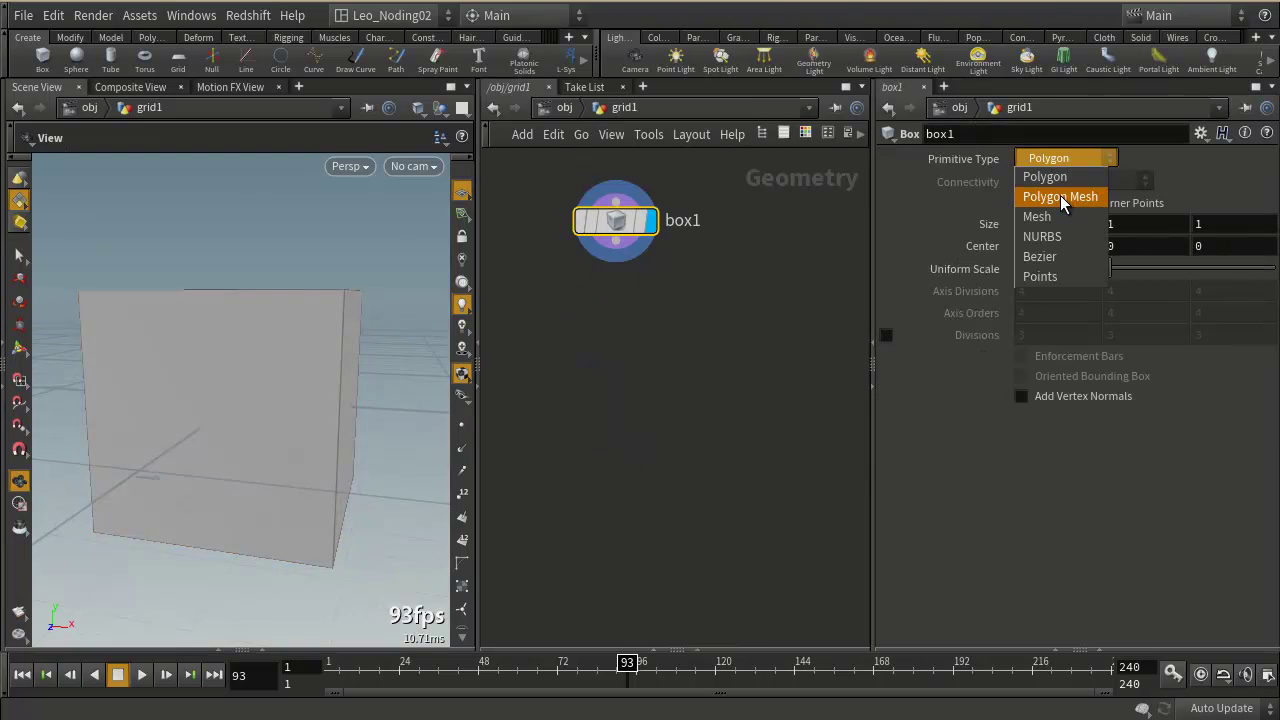
pyautogui.click(1060, 196)
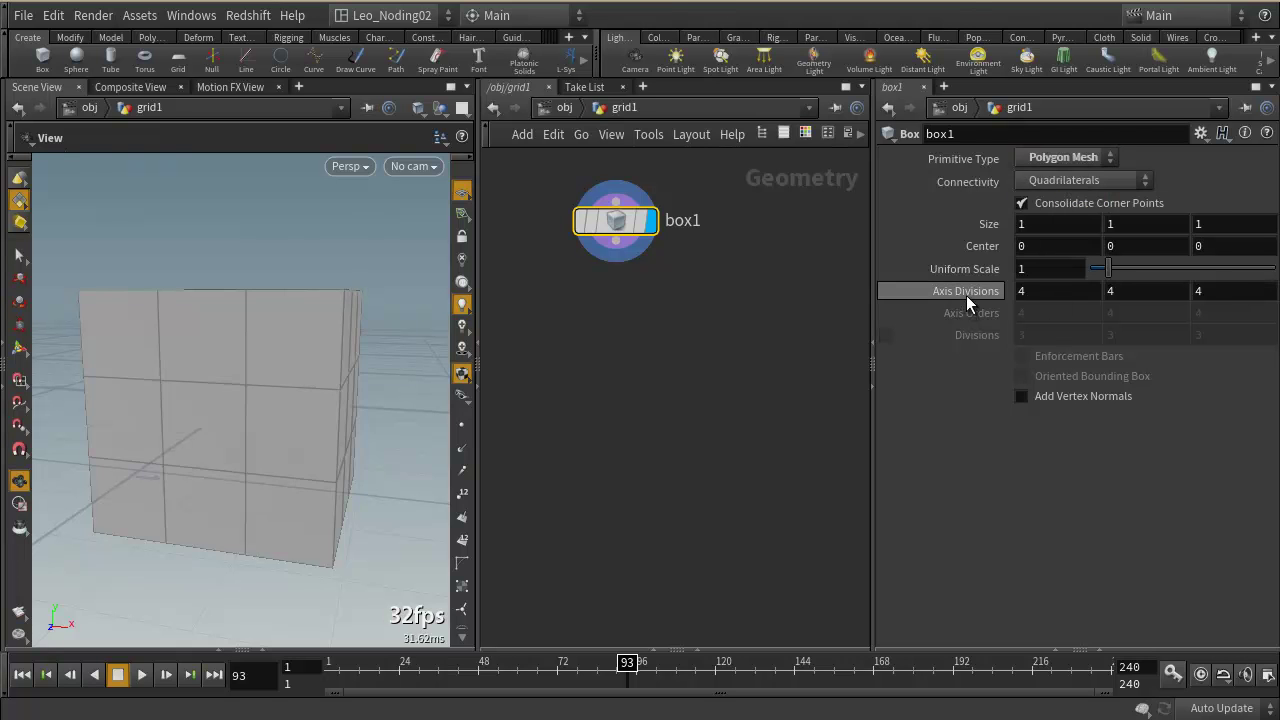
pyautogui.moveTo(966, 293); pyautogui.dragTo(1035, 293, button='middle')
pyautogui.moveTo(143, 460); pyautogui.dragTo(214, 449)
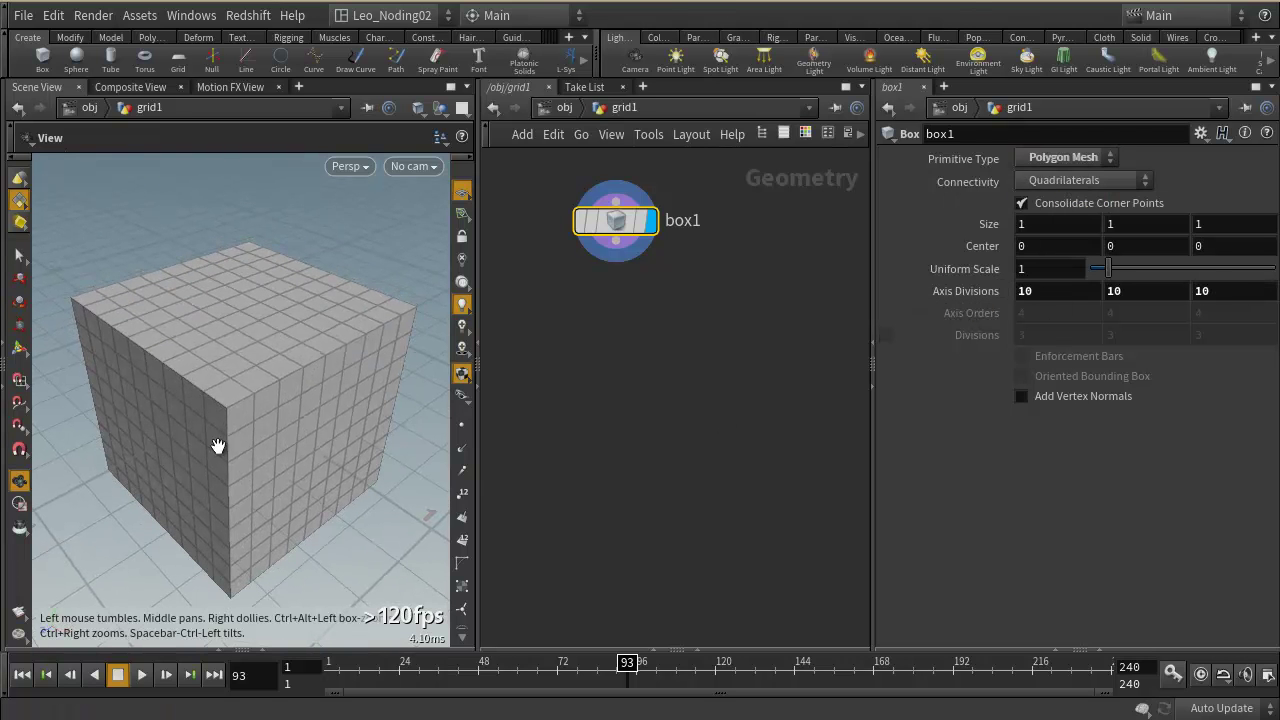
# - Add a Point VOP after box1, go inside it, and line up the geometry output node with the global node
pyautogui.click(615, 256)
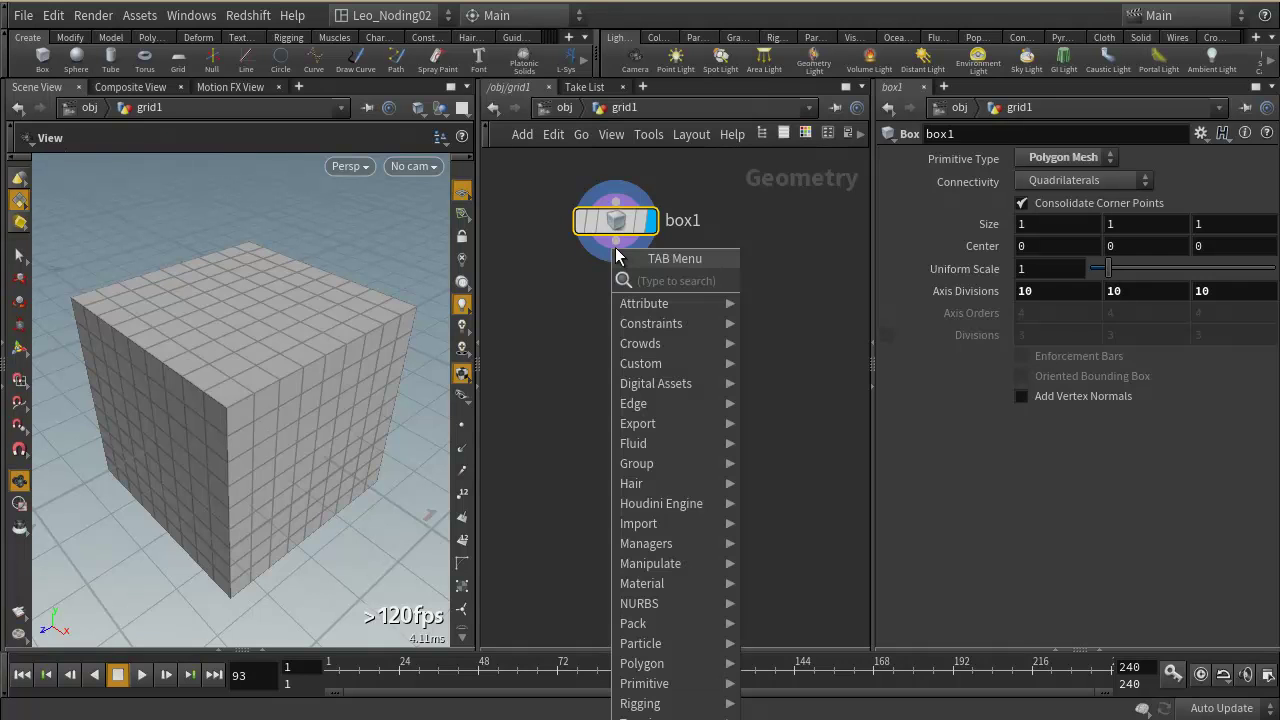
pyautogui.write('vop')
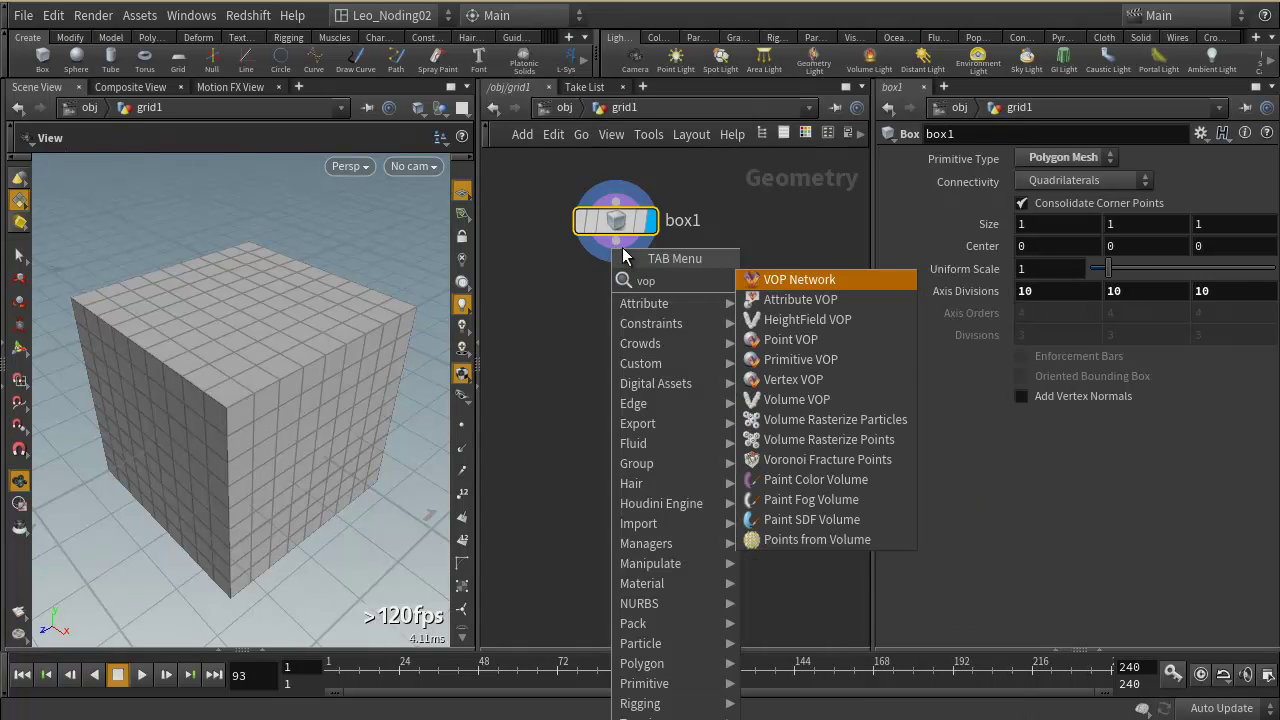
pyautogui.click(797, 341)
pyautogui.click(797, 343)
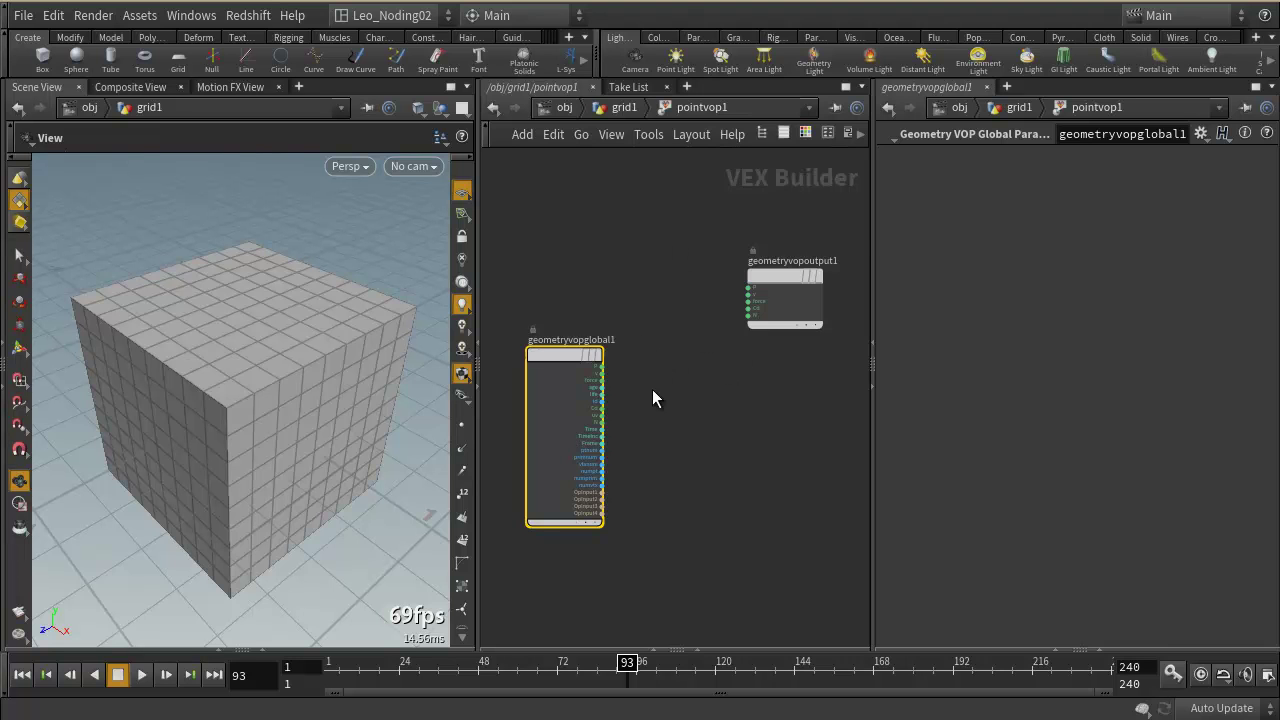
pyautogui.scroll(5, 655, 395)
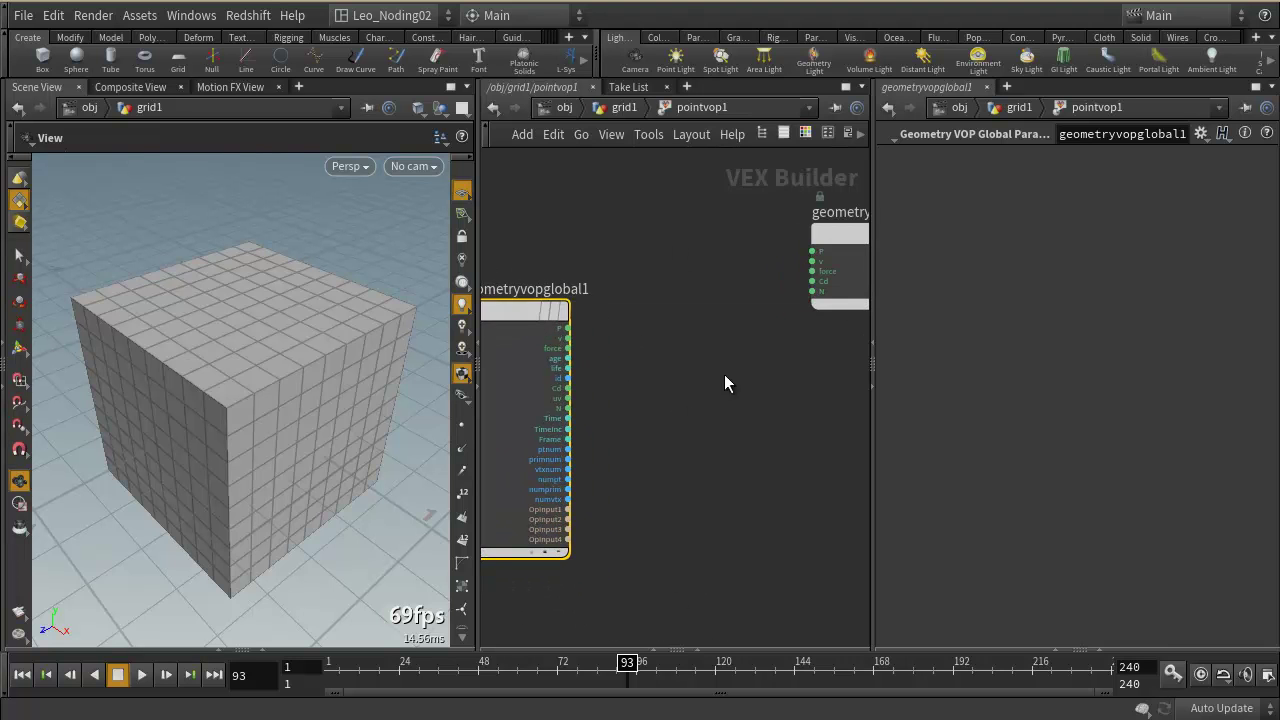
pyautogui.scroll(-3, 724, 374)
pyautogui.moveTo(813, 275); pyautogui.dragTo(781, 329)
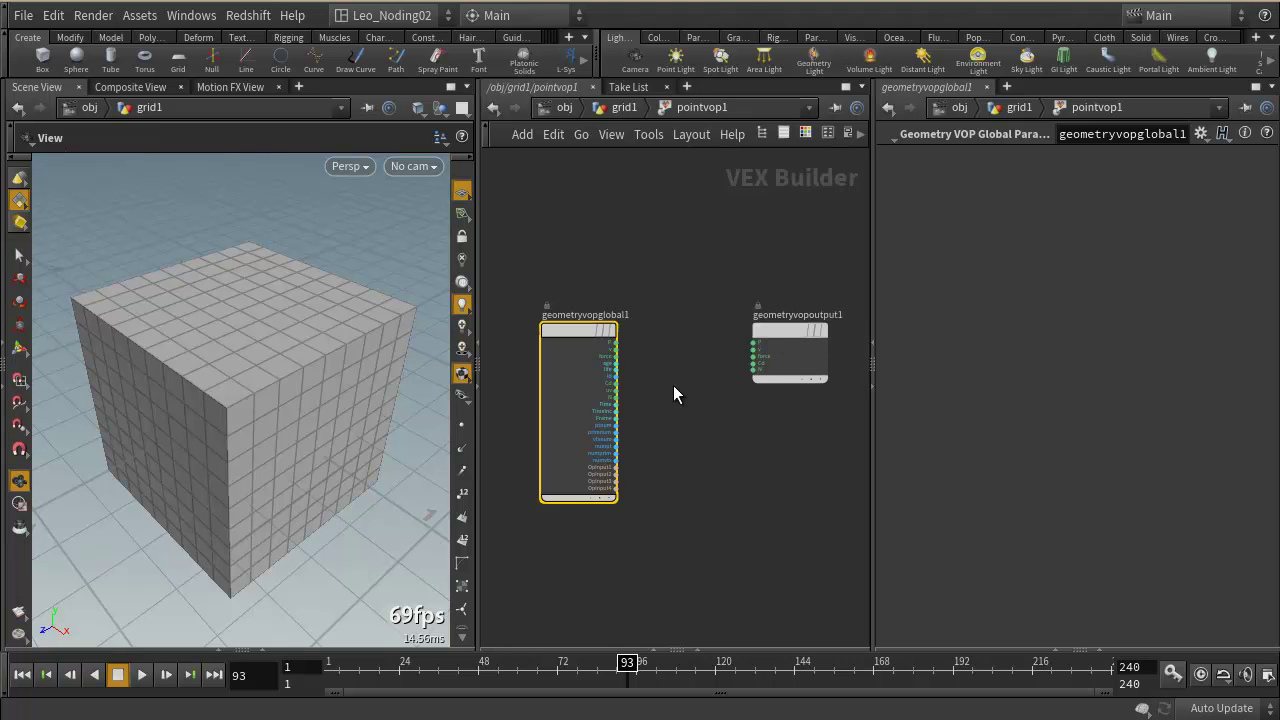
# - Make room beside the output node and add a Random node between the global and output nodes
pyautogui.scroll(3, 673, 390)
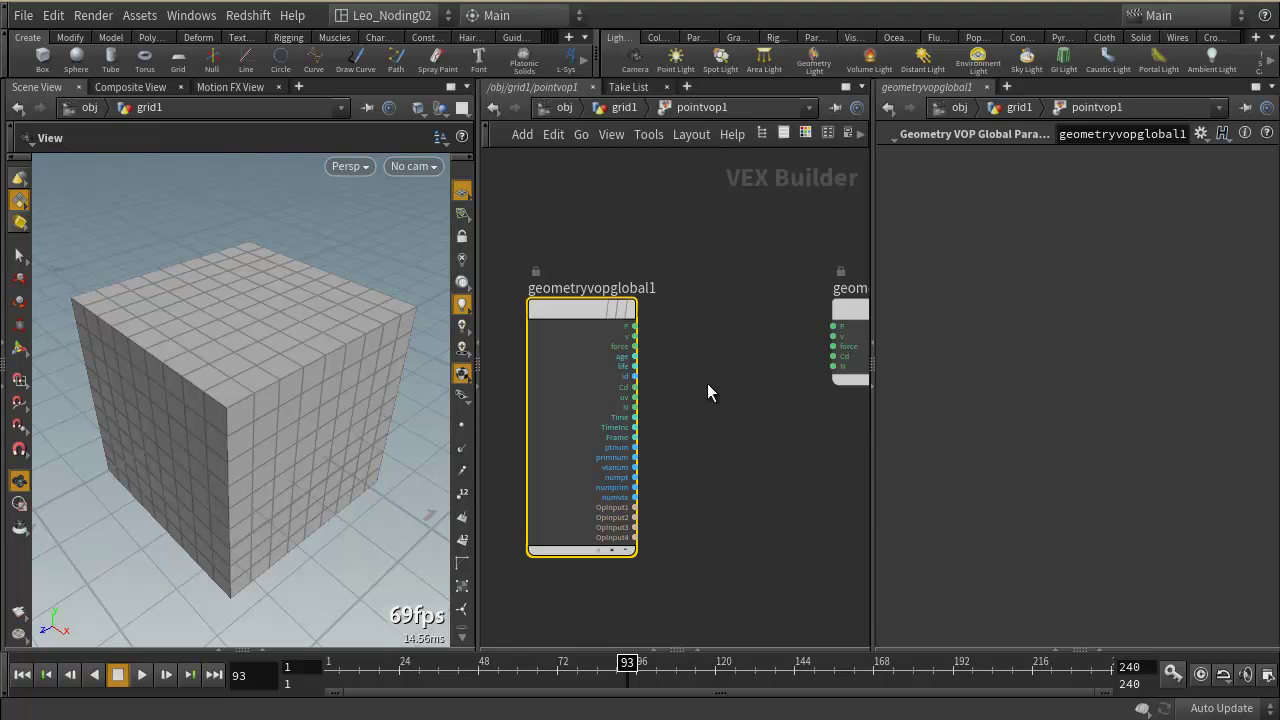
pyautogui.moveTo(706, 386); pyautogui.dragTo(635, 368, button='middle')
pyautogui.moveTo(775, 296); pyautogui.dragTo(808, 296)
pyautogui.press('Tab')
pyautogui.write('ran')
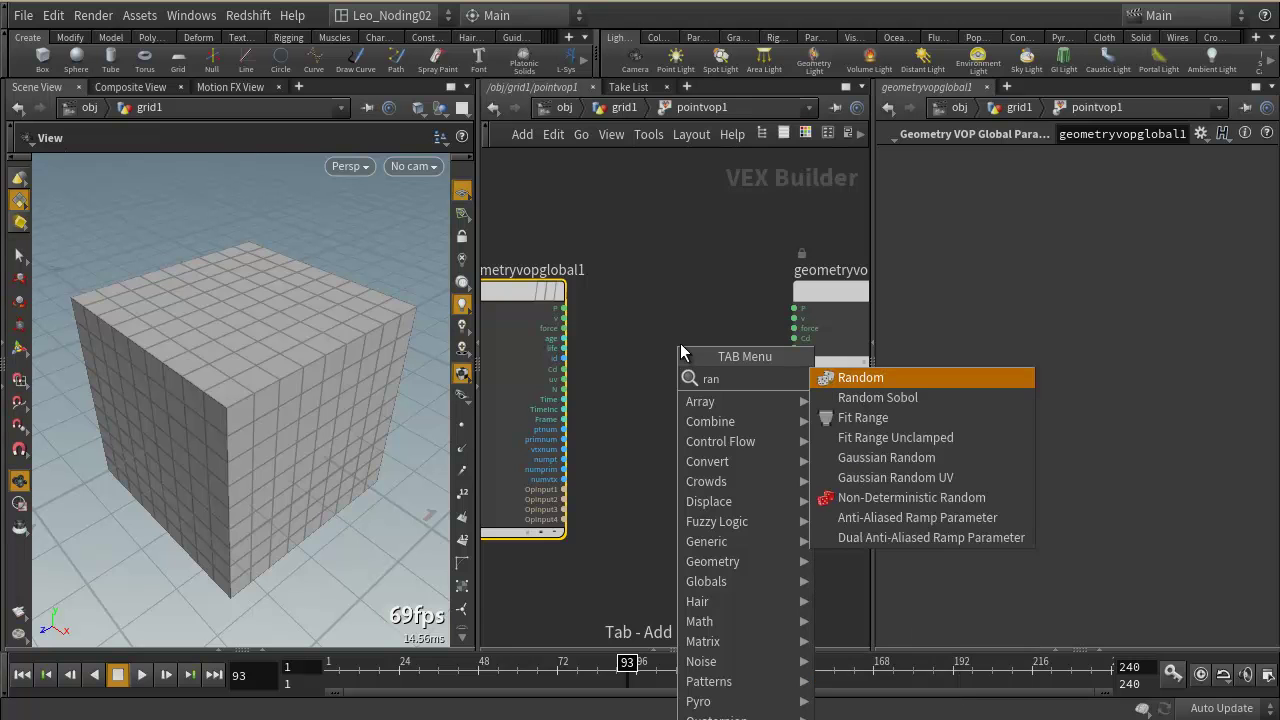
pyautogui.click(902, 377)
pyautogui.click(680, 412)
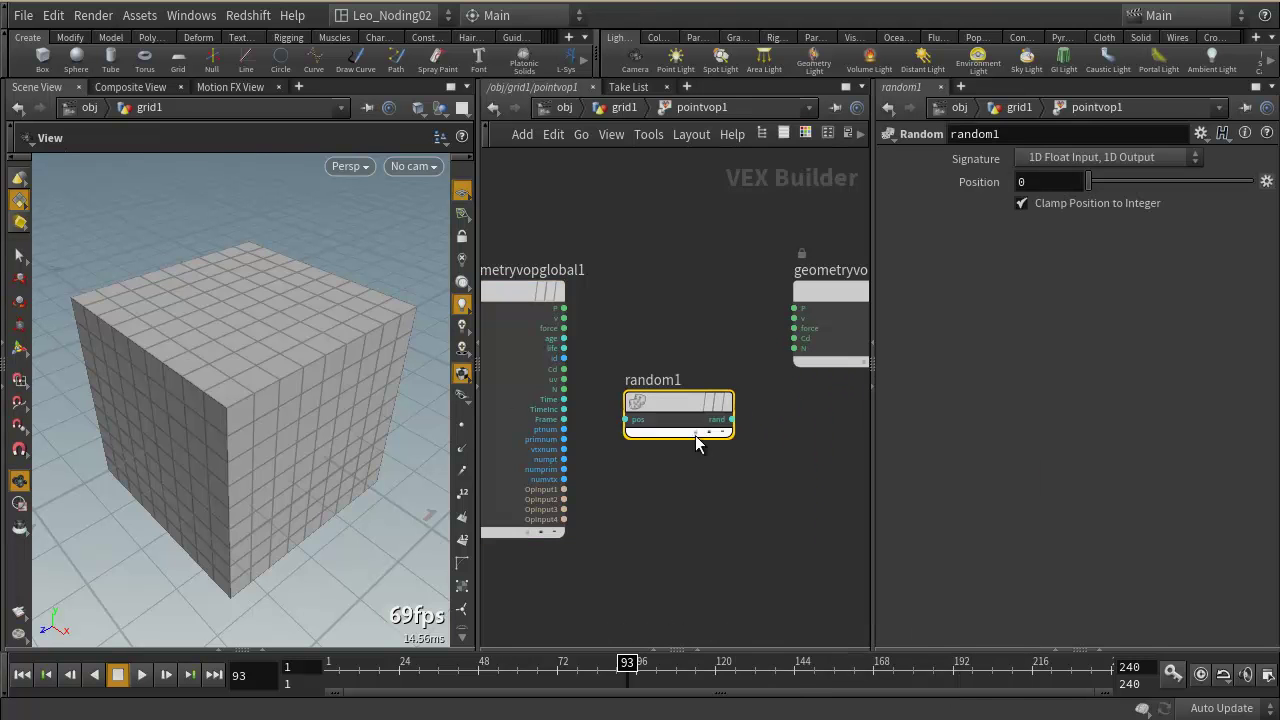
# - Wire the global P through the Random node into the output's Cd, and return to the grid1 network
pyautogui.click(564, 308)
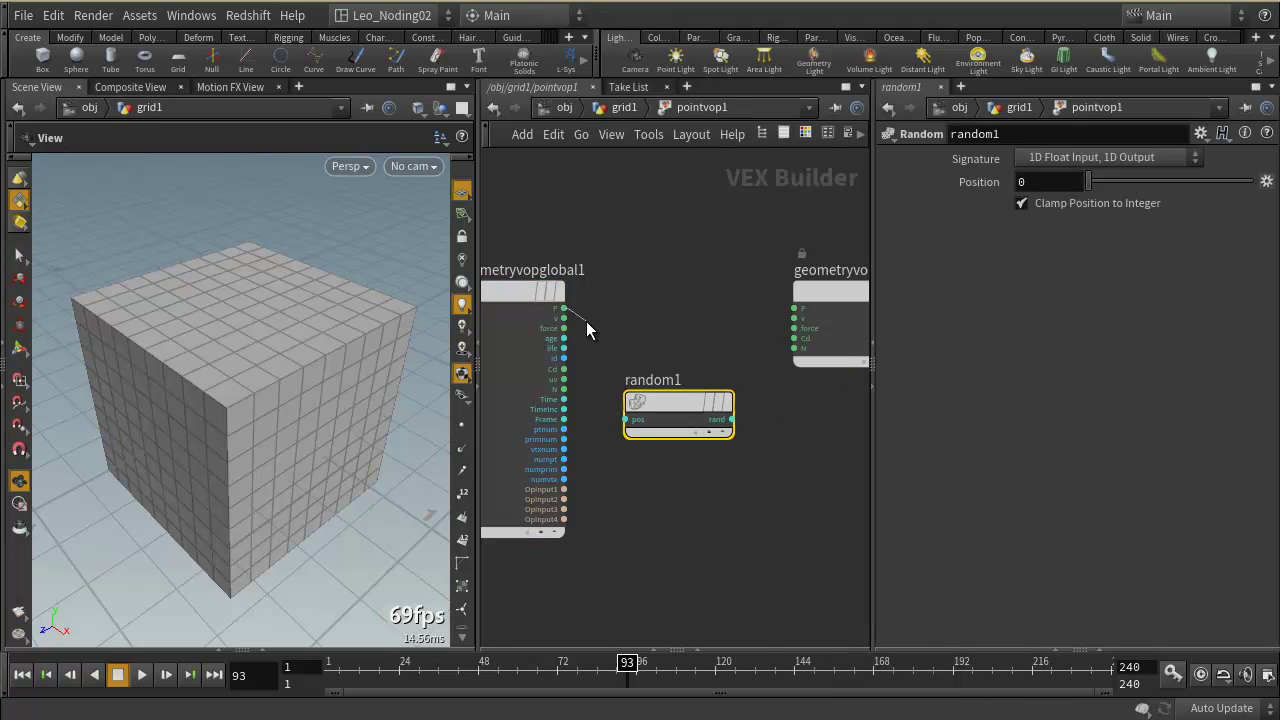
pyautogui.click(626, 419)
pyautogui.moveTo(764, 458); pyautogui.dragTo(726, 466, button='middle')
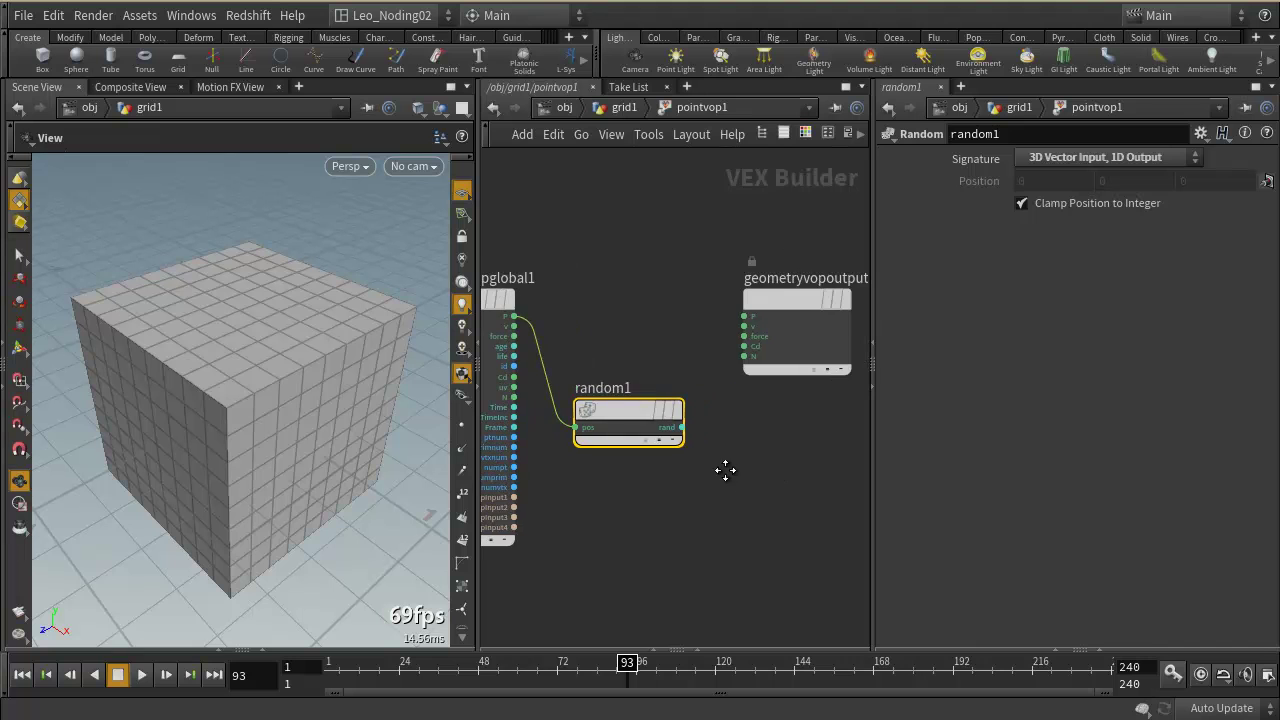
pyautogui.click(683, 431)
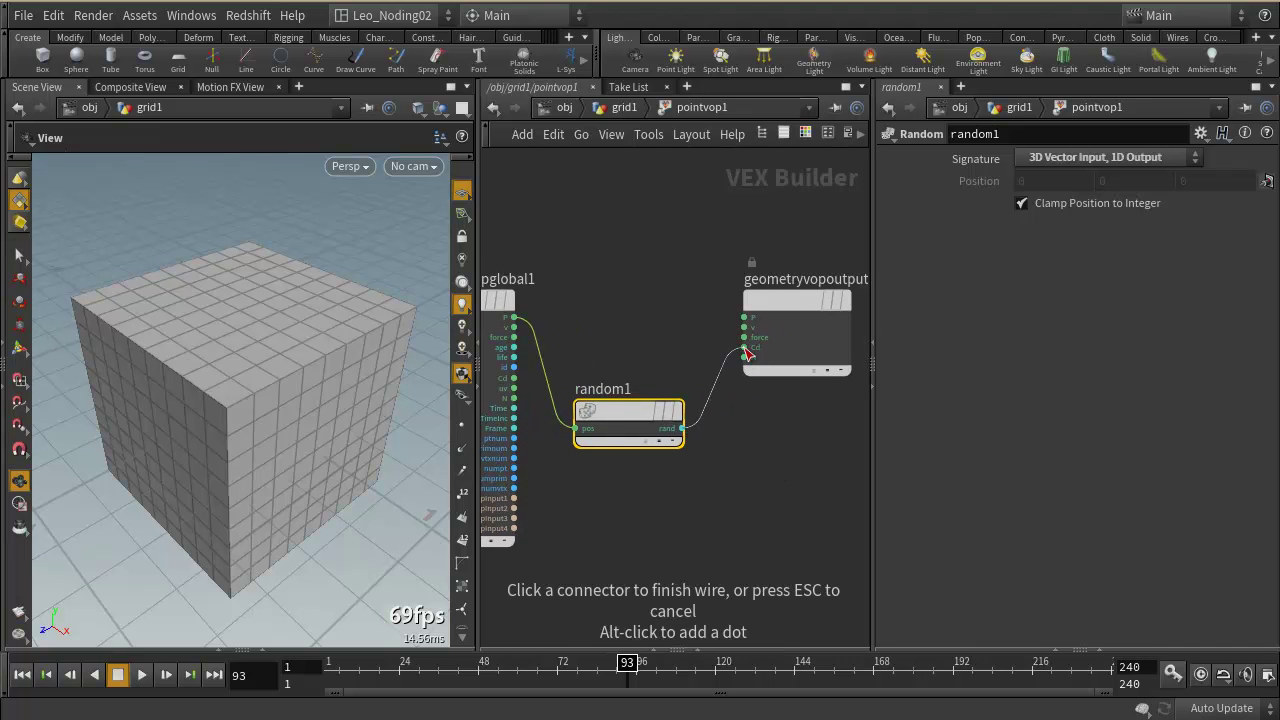
pyautogui.click(745, 348)
pyautogui.click(802, 300)
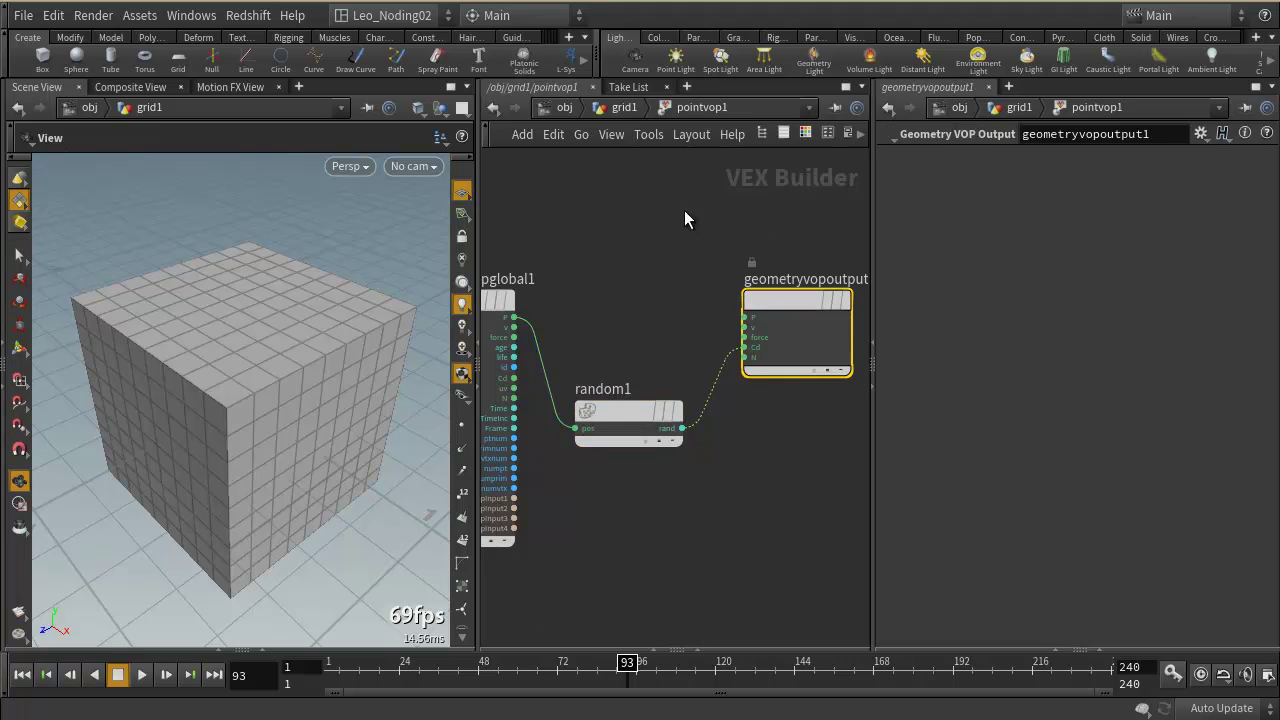
pyautogui.click(623, 107)
pyautogui.moveTo(680, 352)
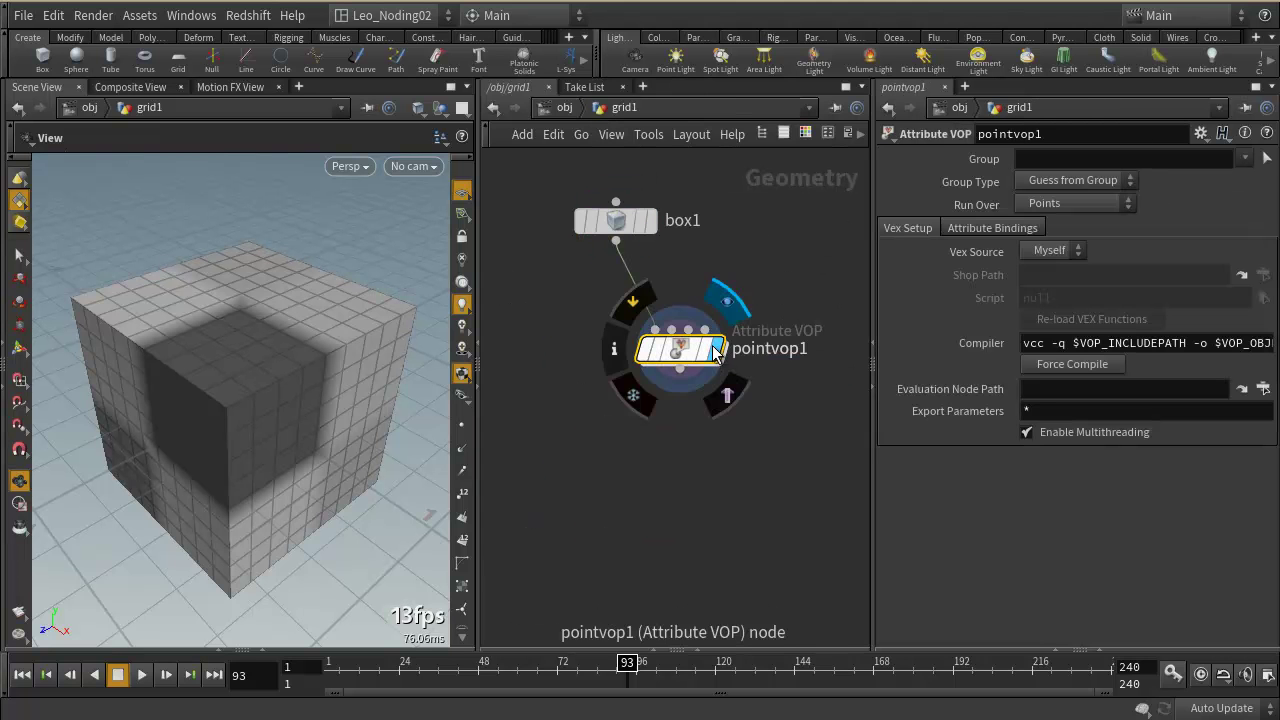
# - Go back inside the Point VOP and line up the Random node with the geometry output node
pyautogui.doubleClick(680, 352)
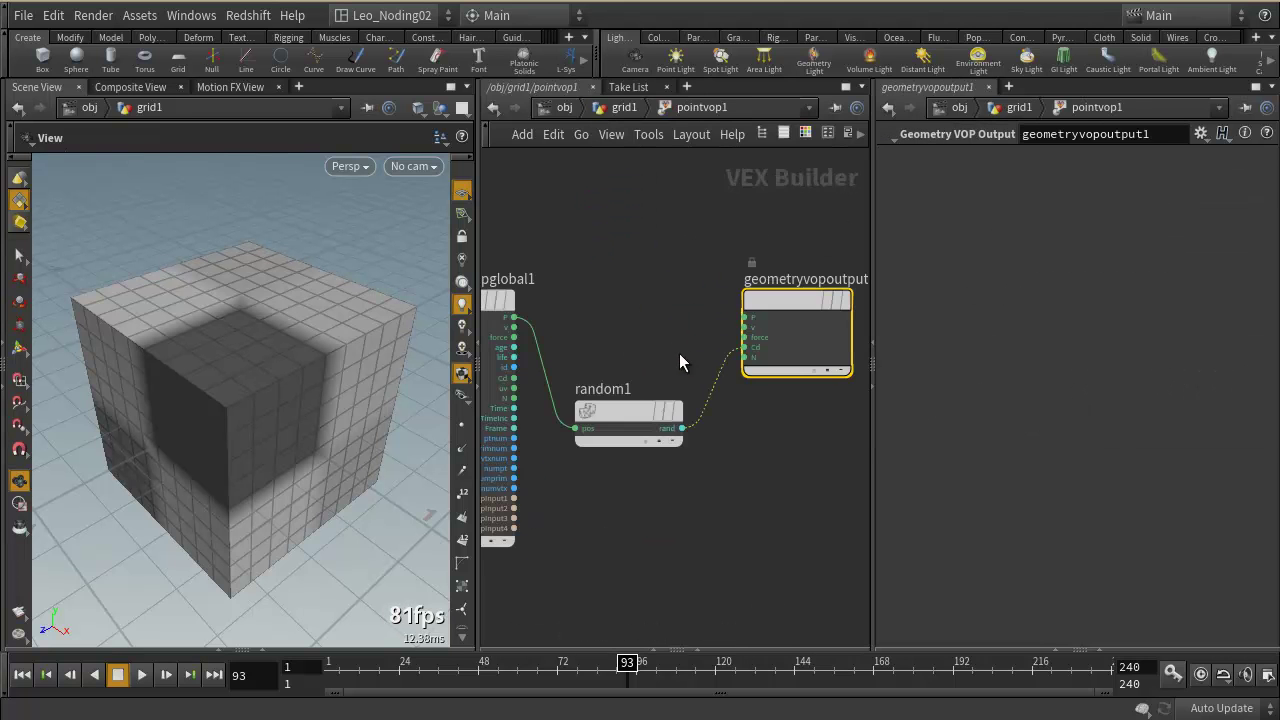
pyautogui.click(617, 411)
pyautogui.moveTo(619, 419); pyautogui.dragTo(717, 379, button='middle')
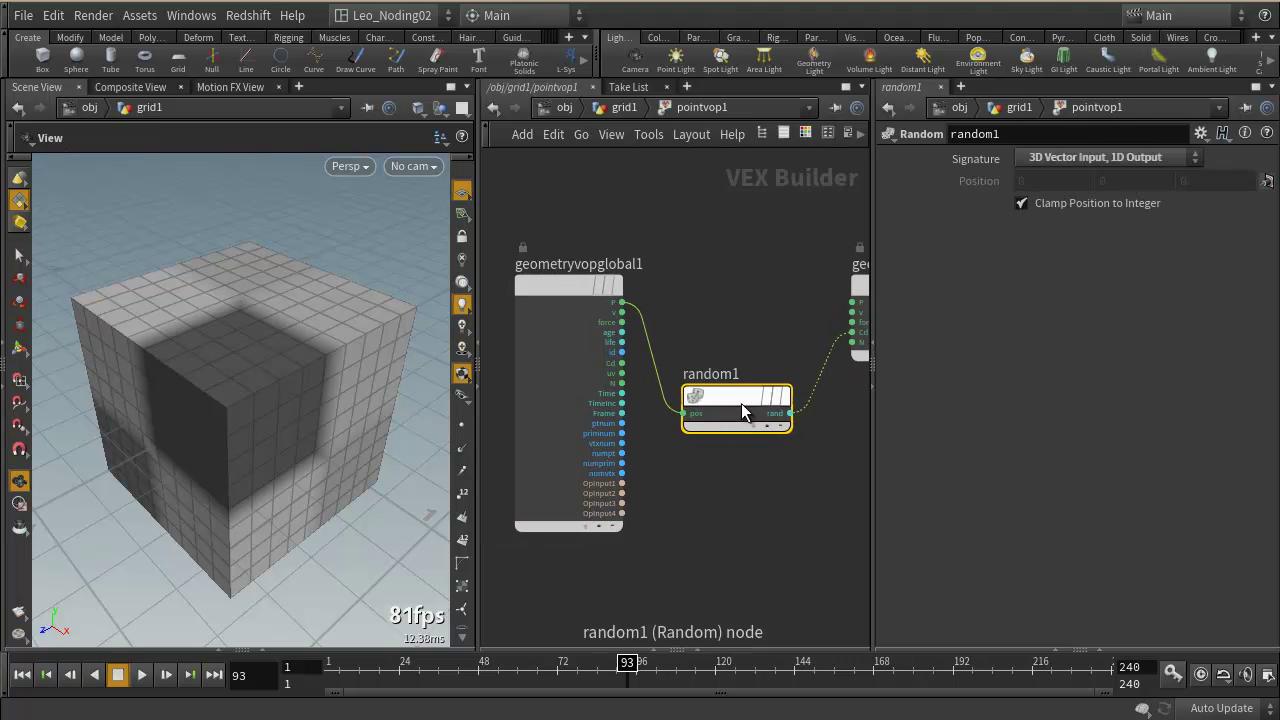
pyautogui.moveTo(723, 365); pyautogui.dragTo(720, 339)
pyautogui.moveTo(740, 425); pyautogui.dragTo(607, 420, button='middle')
pyautogui.moveTo(592, 338)
pyautogui.moveTo(780, 313); pyautogui.dragTo(787, 322)
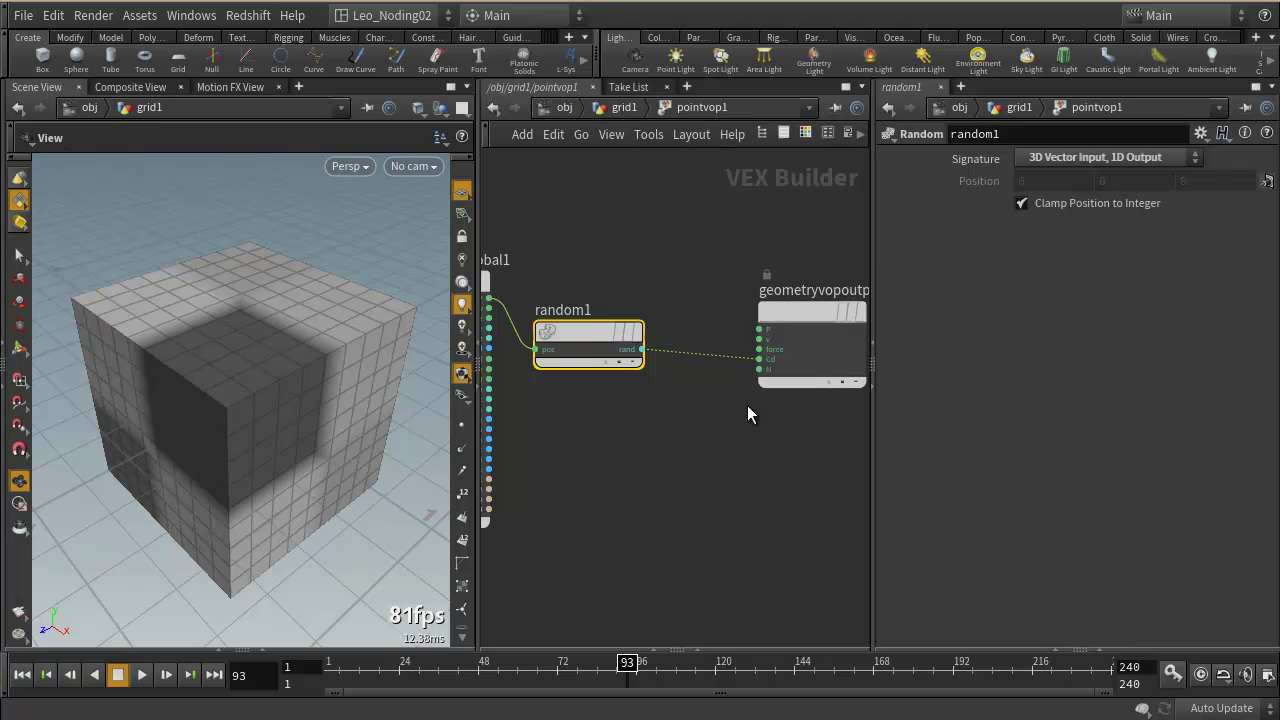
# - Check the colouring on the whole cube and the Point VOP in the grid1 network, and reenter the Point VOP
pyautogui.scroll(-3, 314, 443)
pyautogui.keyDown('alt'); pyautogui.moveTo(266, 420); pyautogui.dragTo(680, 447); pyautogui.keyUp('alt')
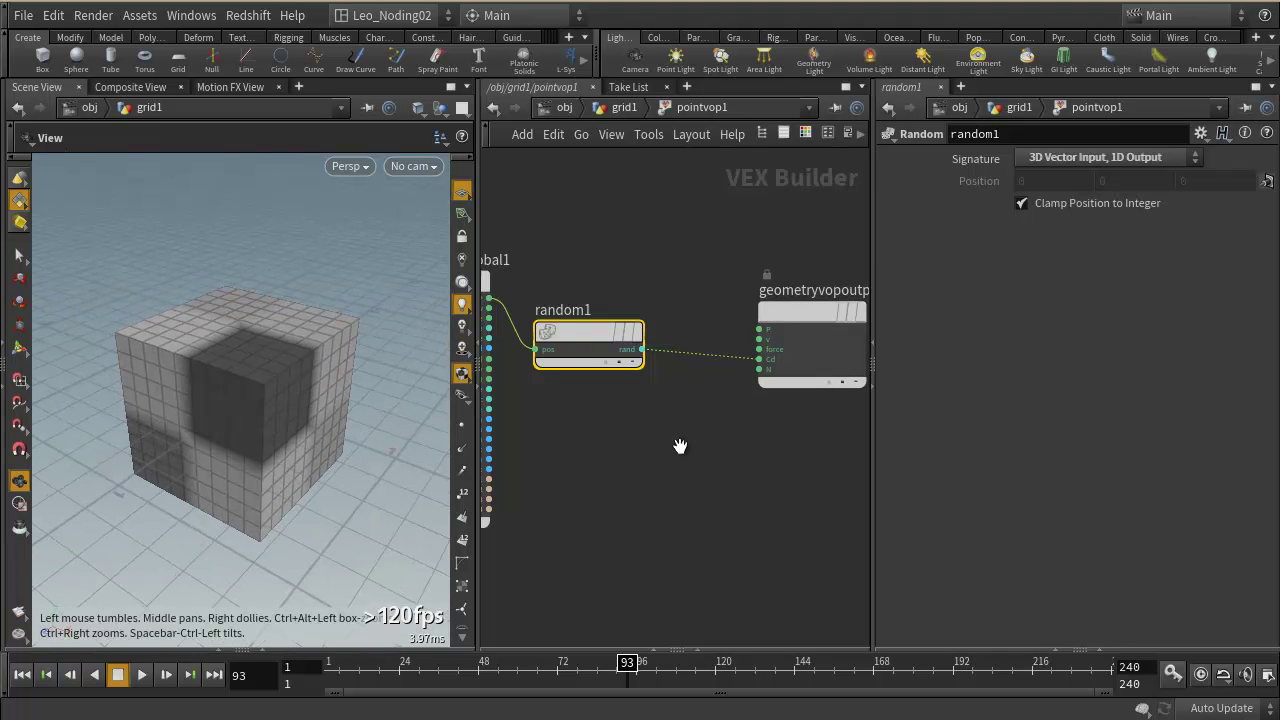
pyautogui.click(620, 107)
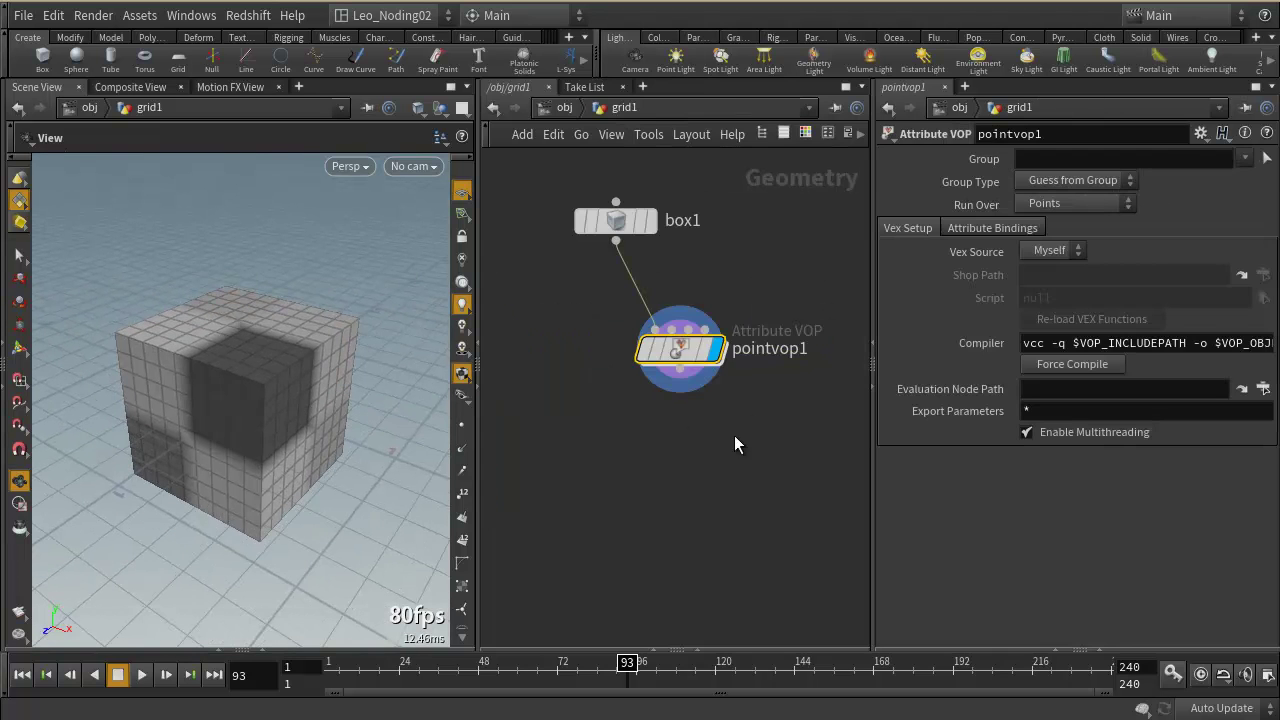
pyautogui.doubleClick(680, 348)
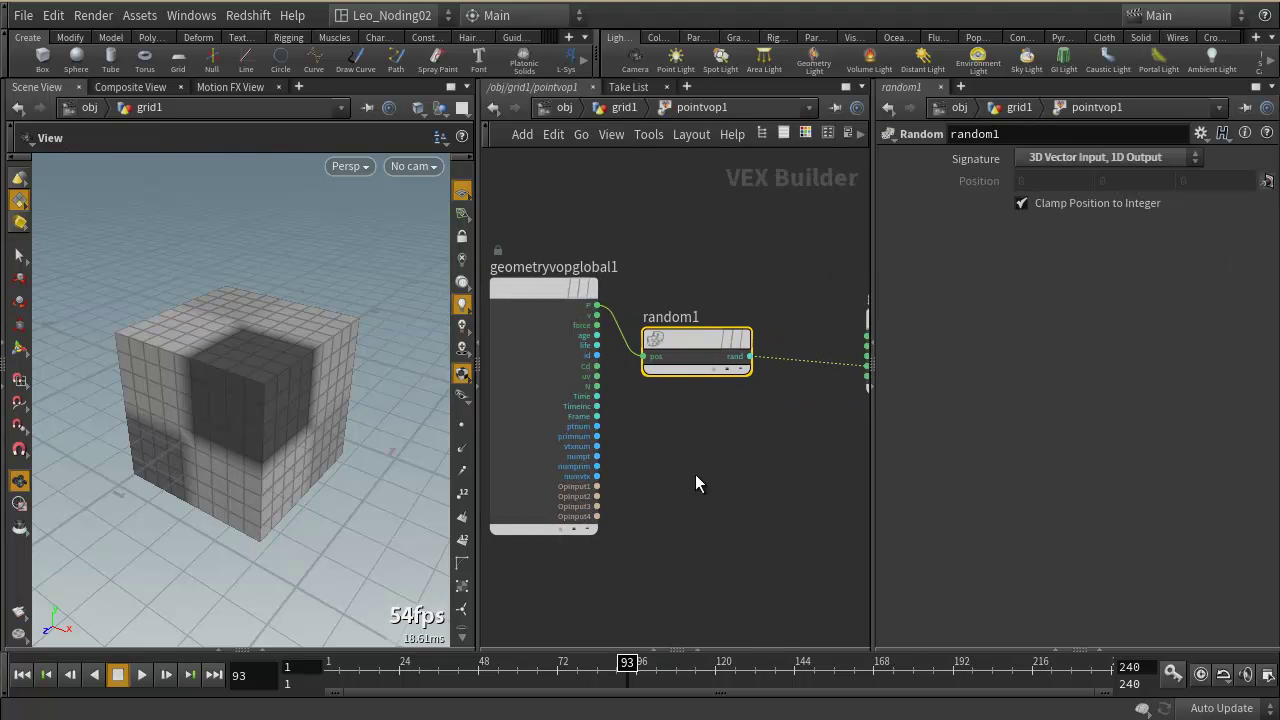
# - Turn off Clamp Position to Integer on the Random node and inspect the cube's colouring up close
pyautogui.moveTo(687, 430); pyautogui.dragTo(729, 447, button='middle')
pyautogui.scroll(2, 729, 447)
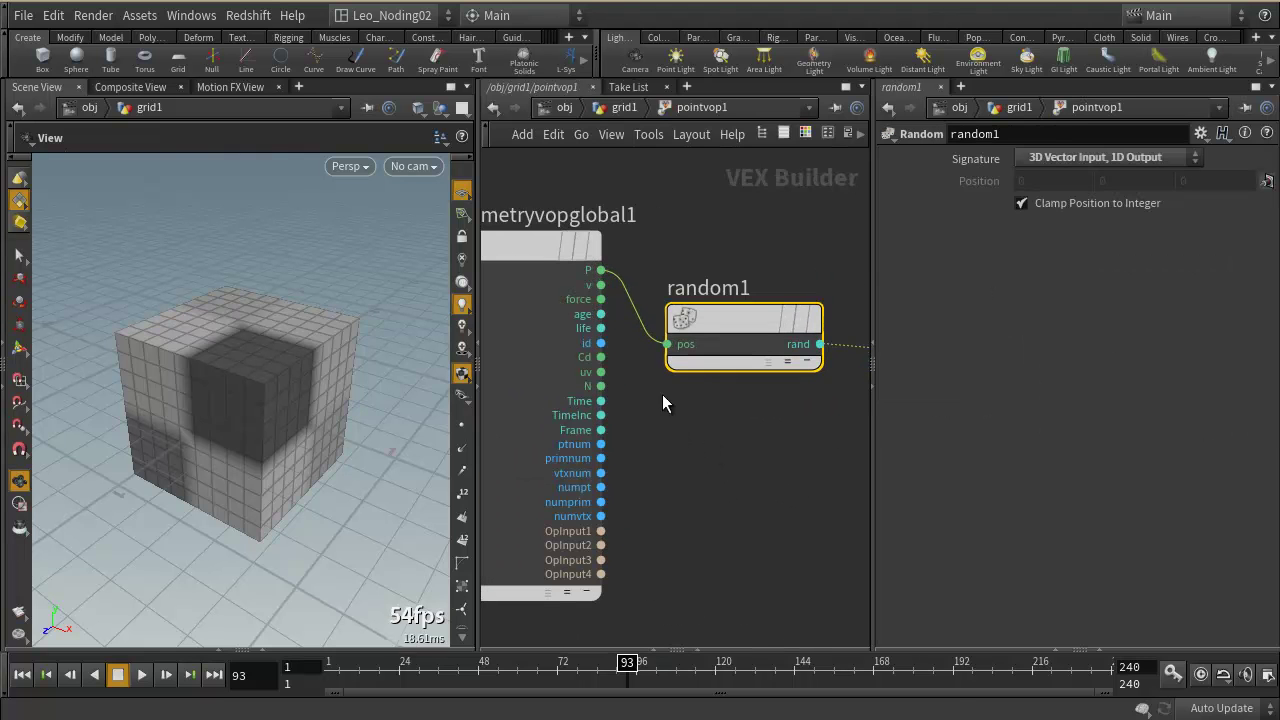
pyautogui.moveTo(735, 398); pyautogui.dragTo(641, 451, button='middle')
pyautogui.moveTo(638, 373)
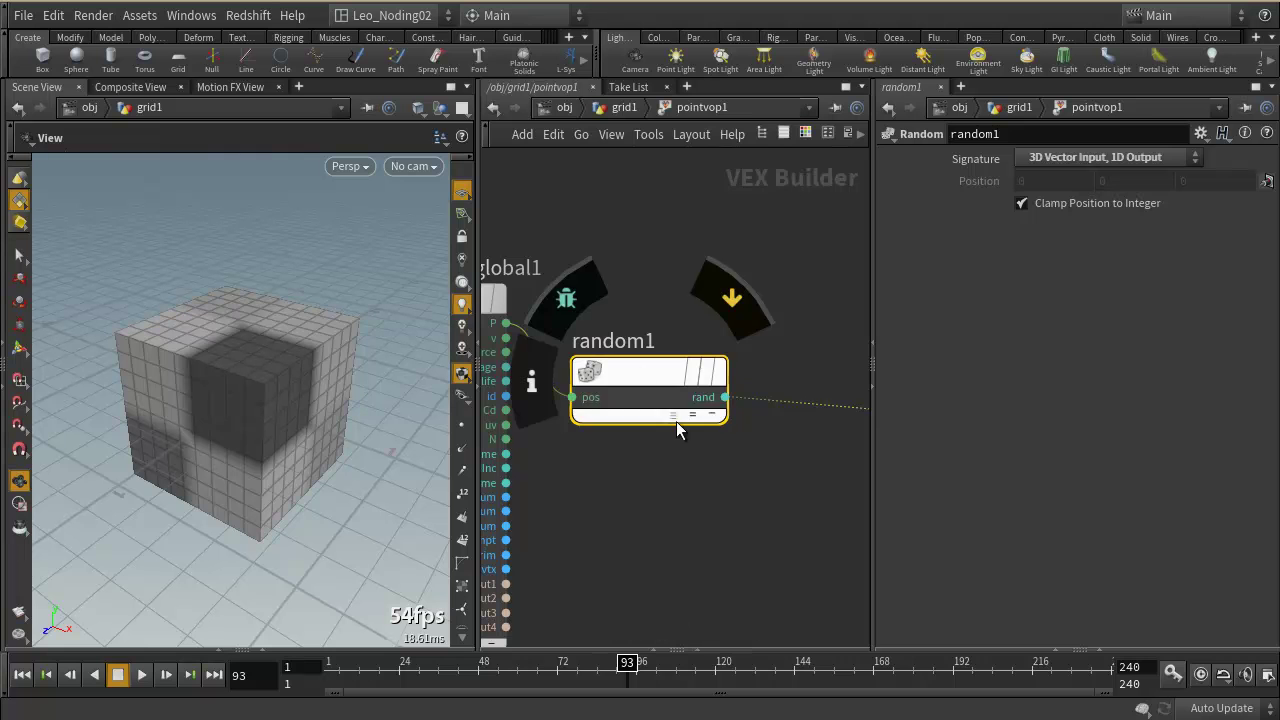
pyautogui.click(1077, 204)
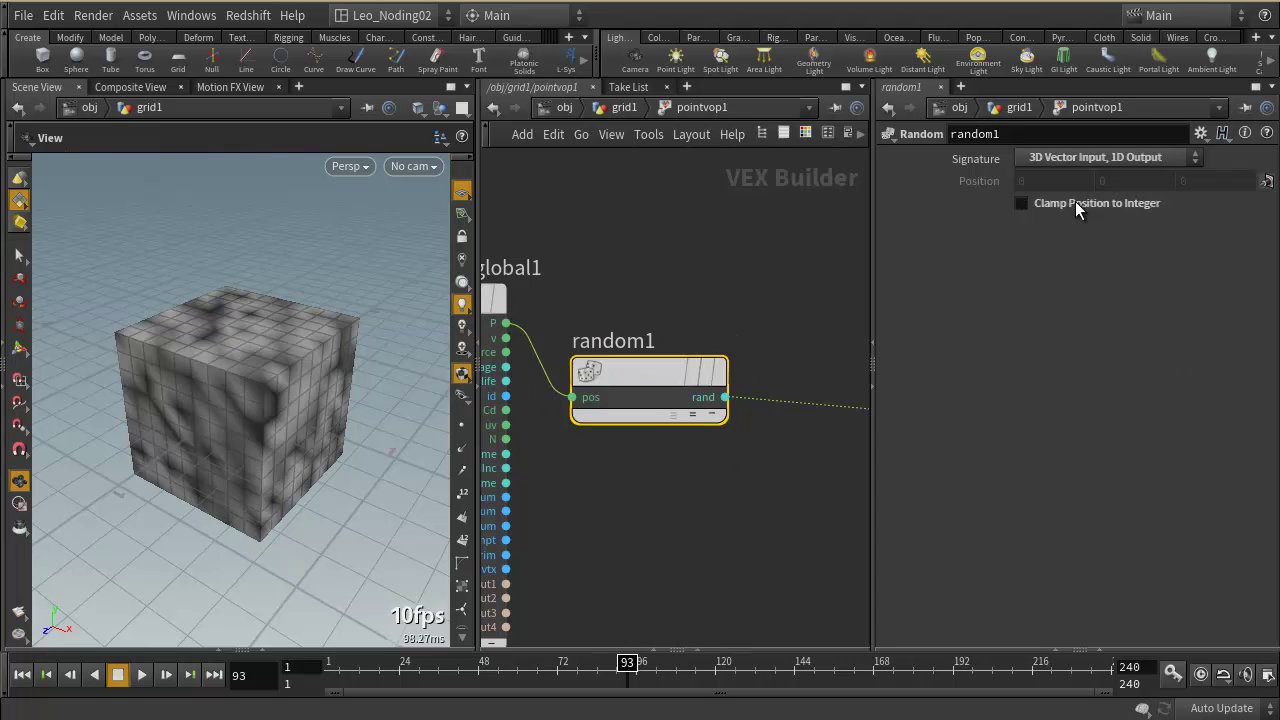
pyautogui.moveTo(412, 361); pyautogui.dragTo(243, 383)
pyautogui.moveTo(243, 383); pyautogui.dragTo(251, 406, button='right')
pyautogui.moveTo(251, 406); pyautogui.dragTo(360, 446)
pyautogui.scroll(-3, 647, 536)
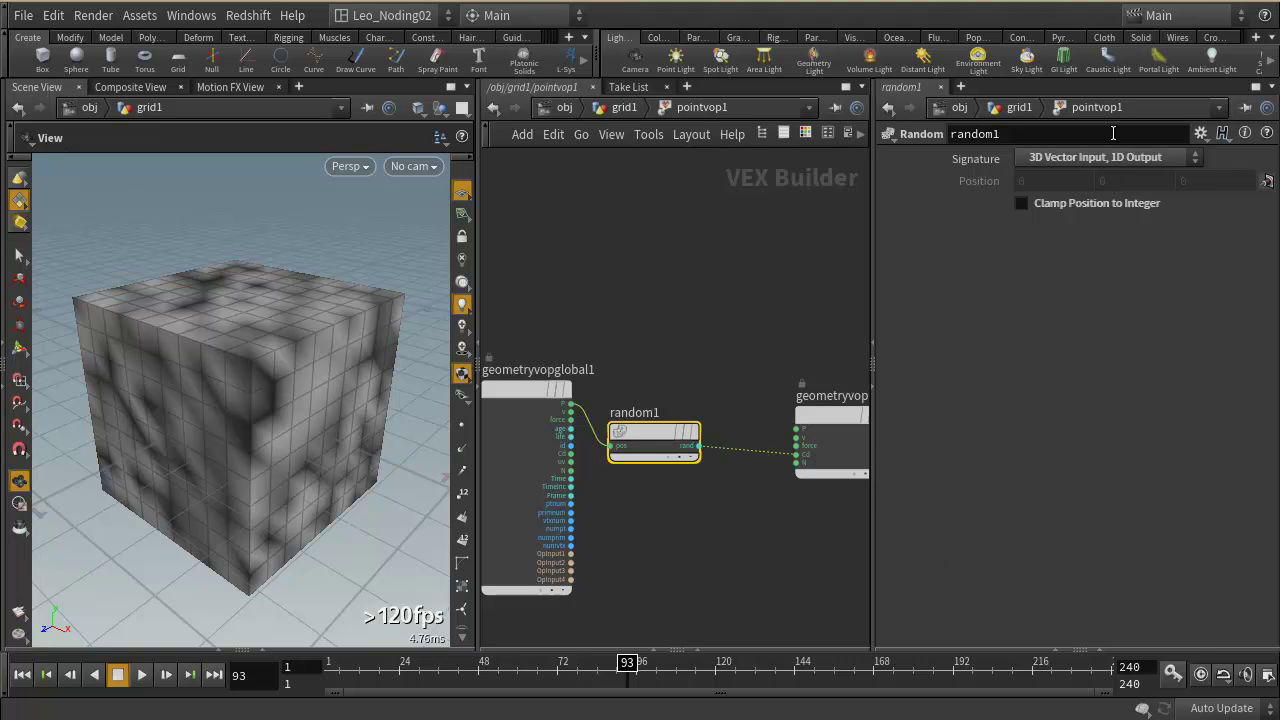
# - Change the Random node's signature to 3D Vector Input, 3D Vector
pyautogui.click(1095, 157)
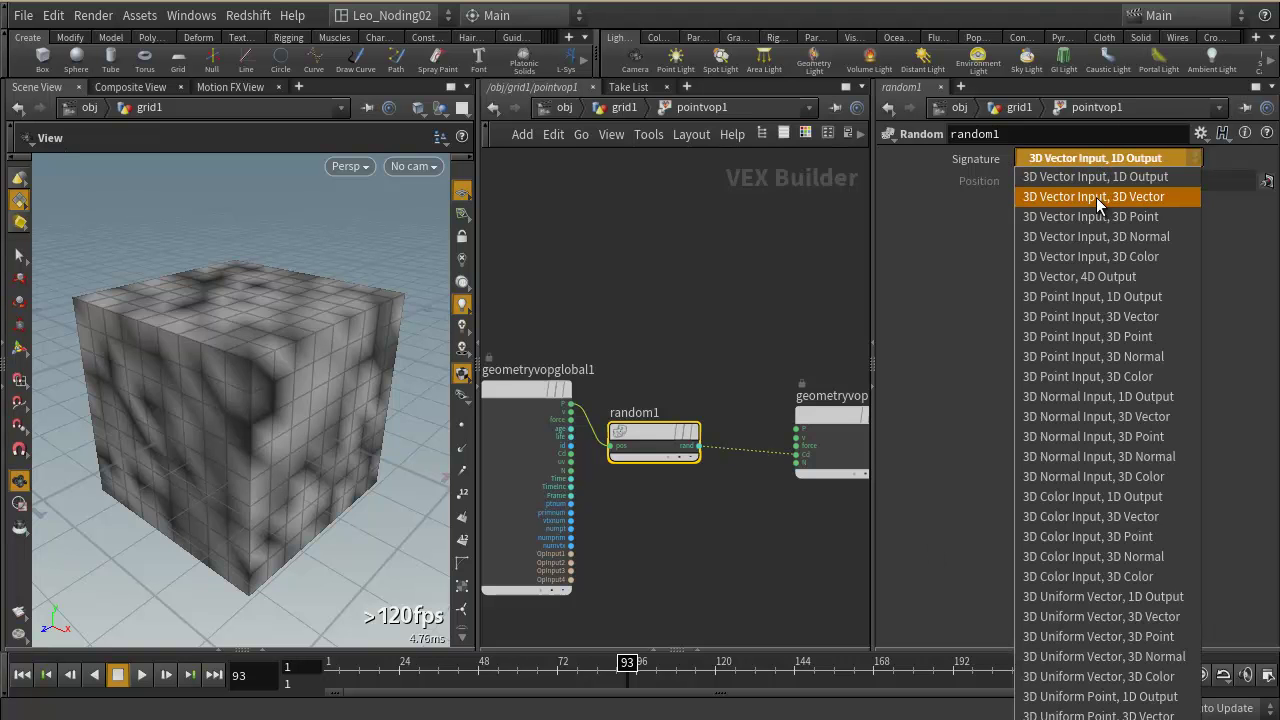
pyautogui.click(1096, 197)
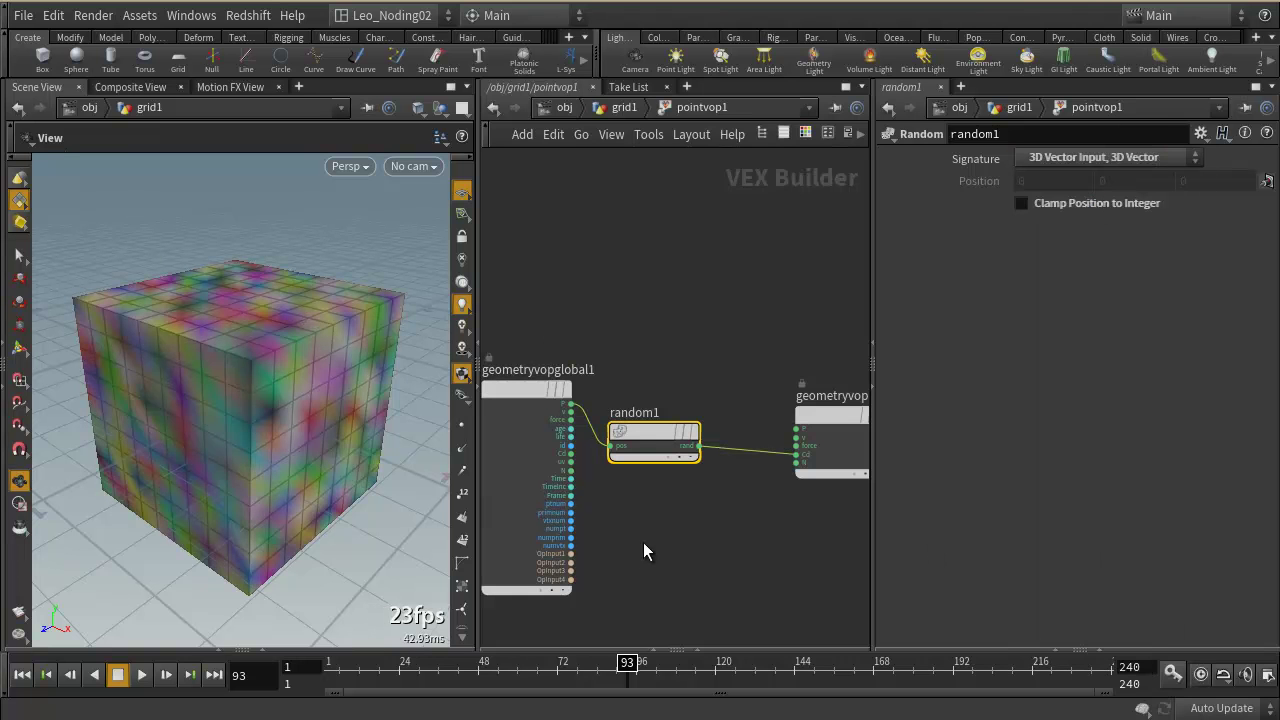
pyautogui.scroll(-3, 697, 530)
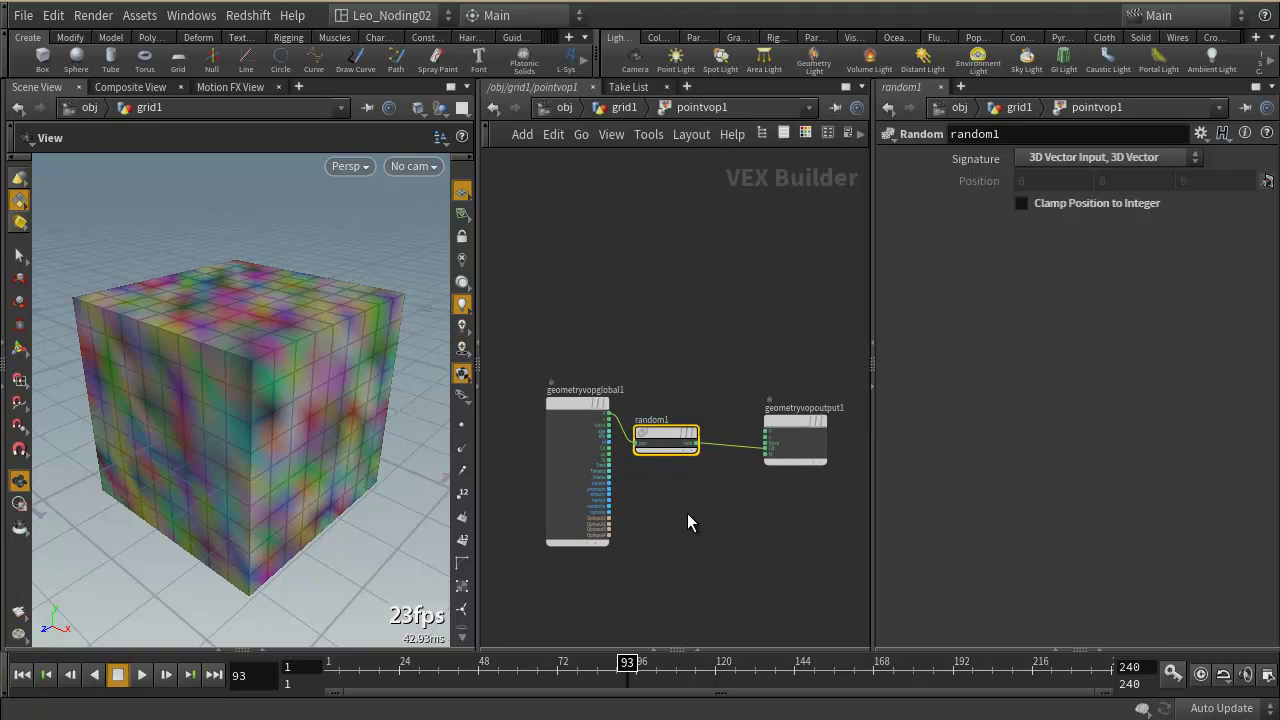
pyautogui.scroll(3, 608, 413)
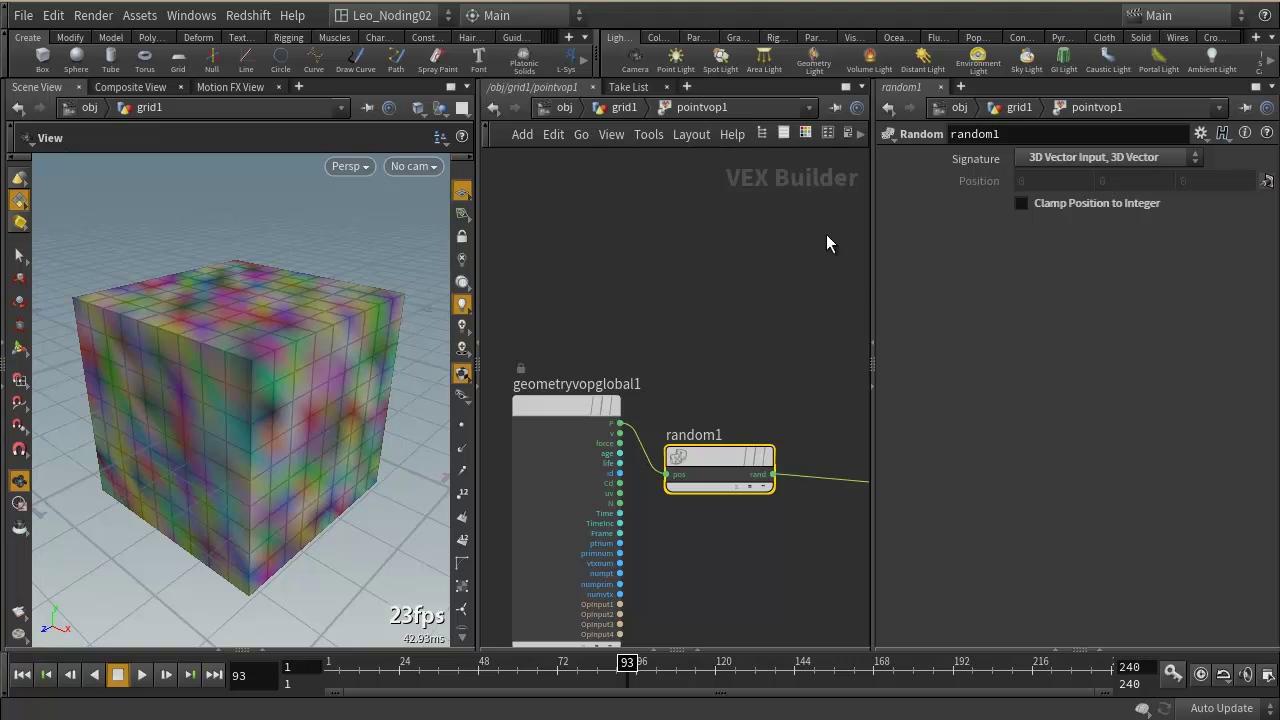
# - Return to the grid1 network, try running the Point VOP over Primitives, and set Run Over back to Points
pyautogui.click(622, 108)
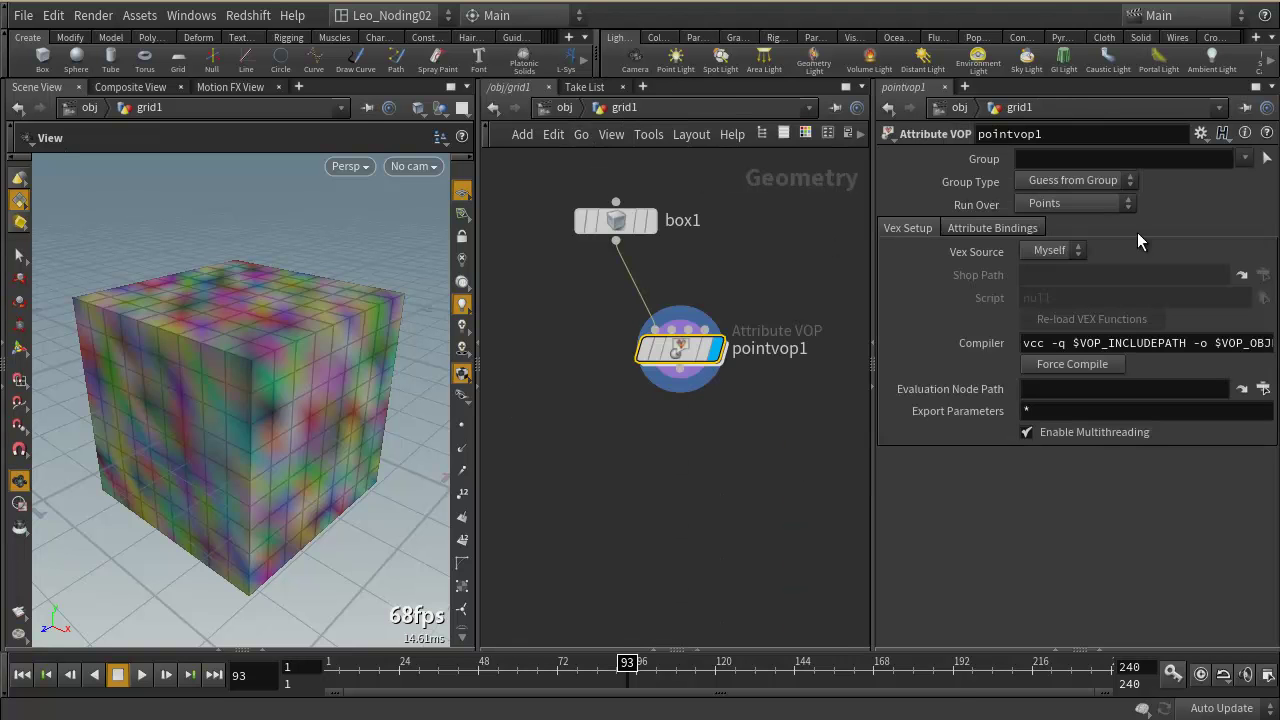
pyautogui.click(1087, 207)
pyautogui.click(1076, 240)
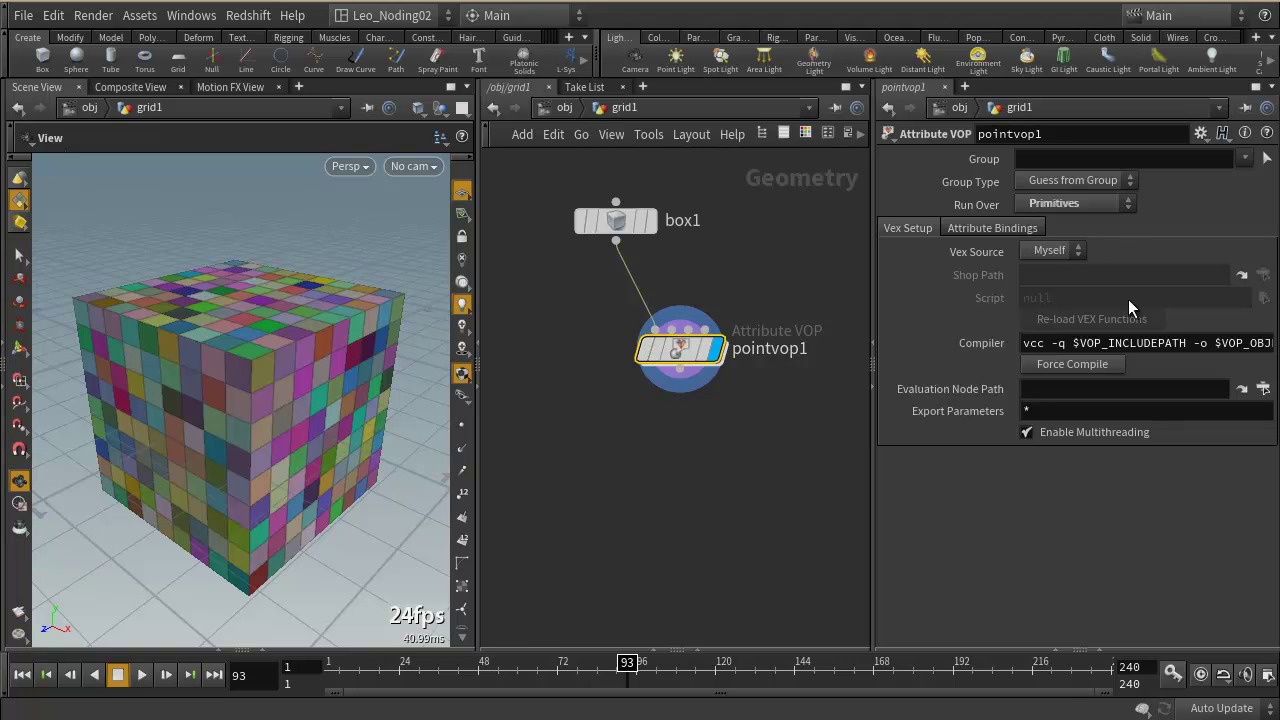
pyautogui.click(1093, 202)
pyautogui.click(1066, 259)
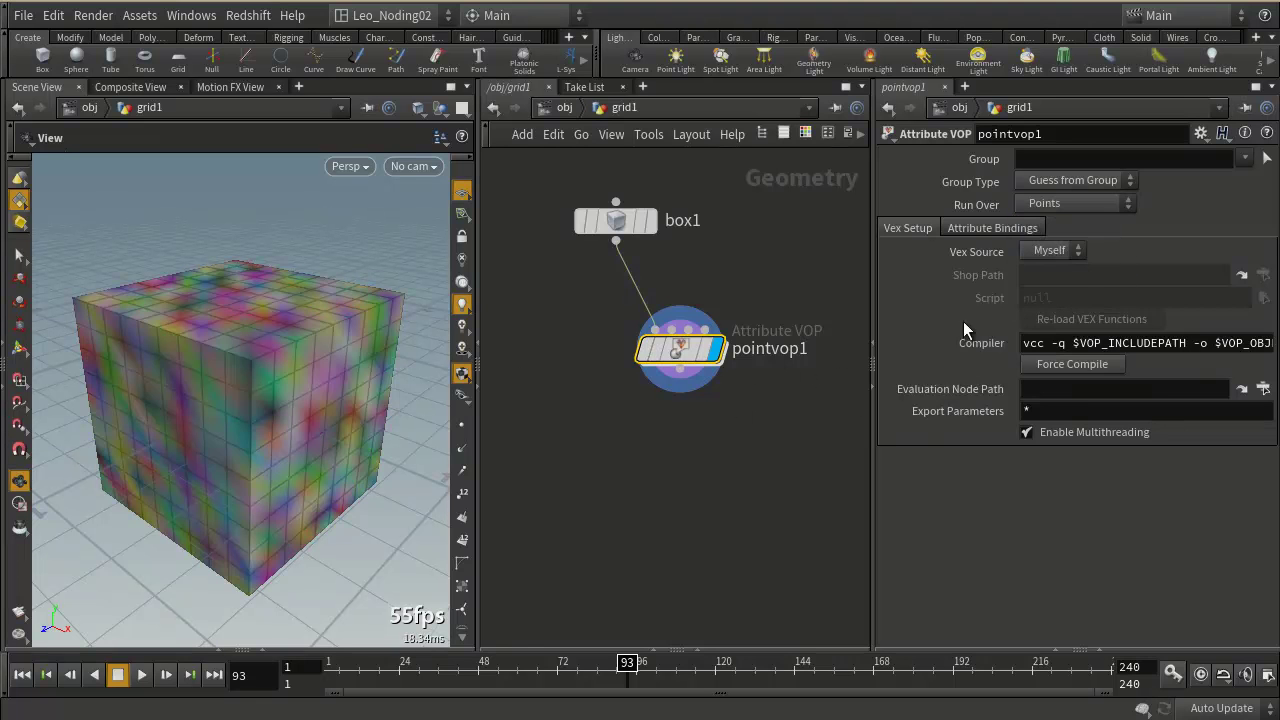
# - Reenter the Point VOP and examine how the Random node links the point position to the output colour Cd
pyautogui.doubleClick(662, 348)
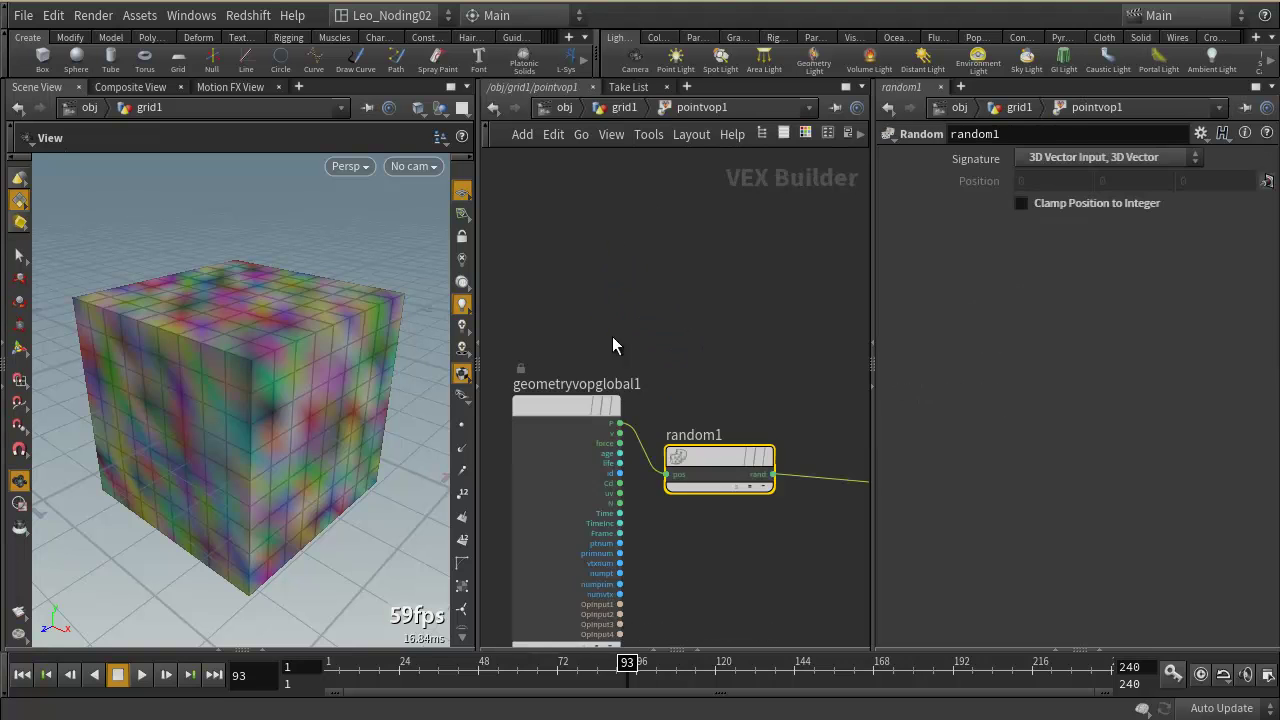
pyautogui.moveTo(722, 547); pyautogui.dragTo(707, 449, button='middle')
pyautogui.scroll(-1, 745, 466)
pyautogui.moveTo(782, 476); pyautogui.dragTo(688, 470, button='middle')
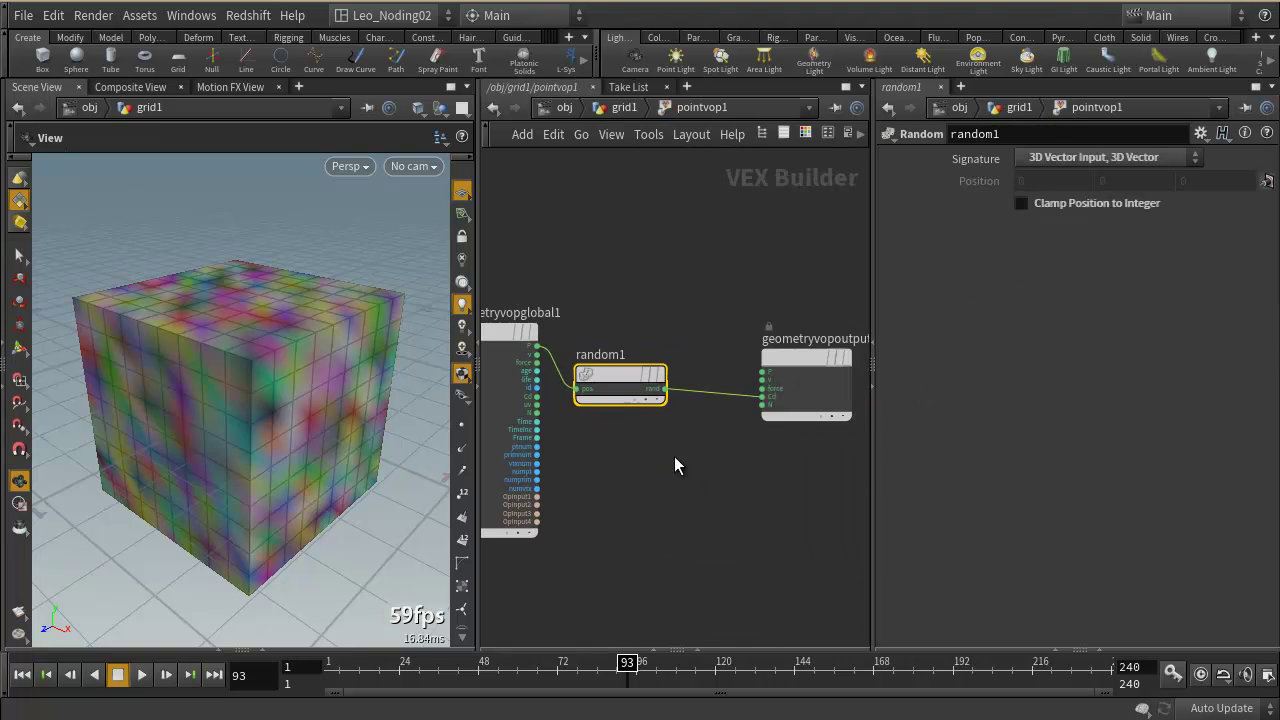
pyautogui.scroll(1, 654, 447)
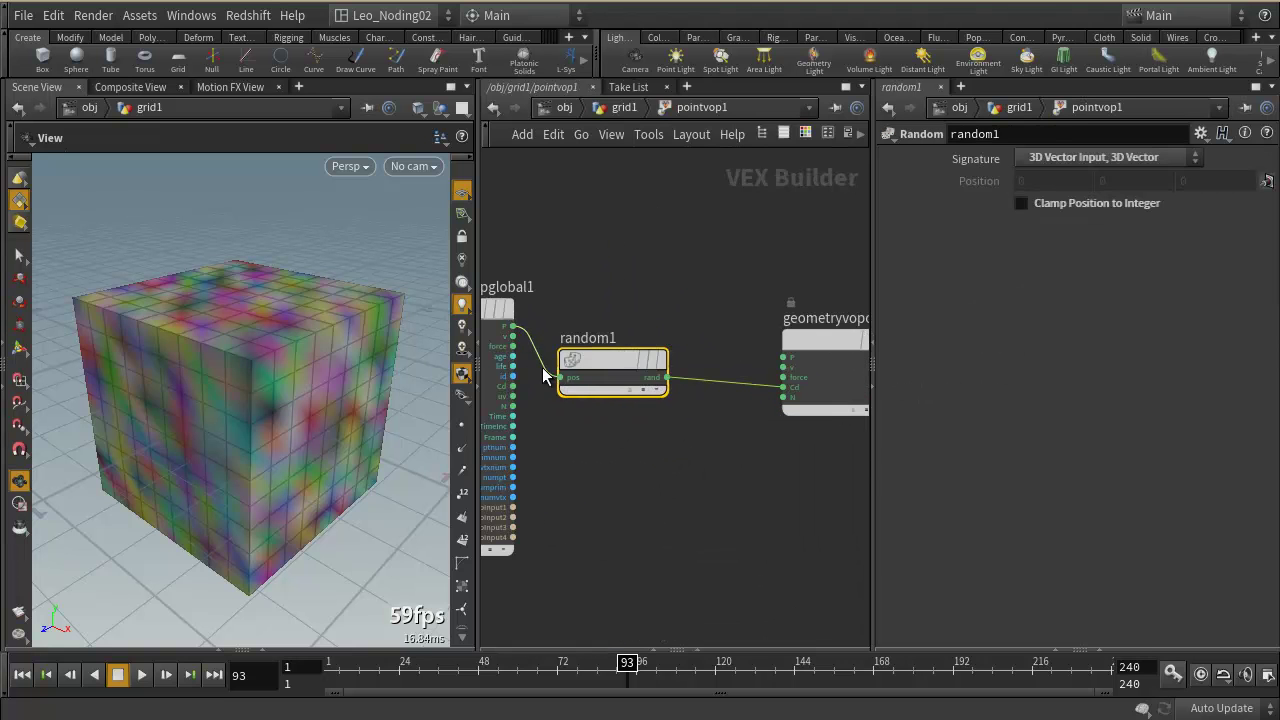
pyautogui.moveTo(601, 366); pyautogui.dragTo(613, 367)
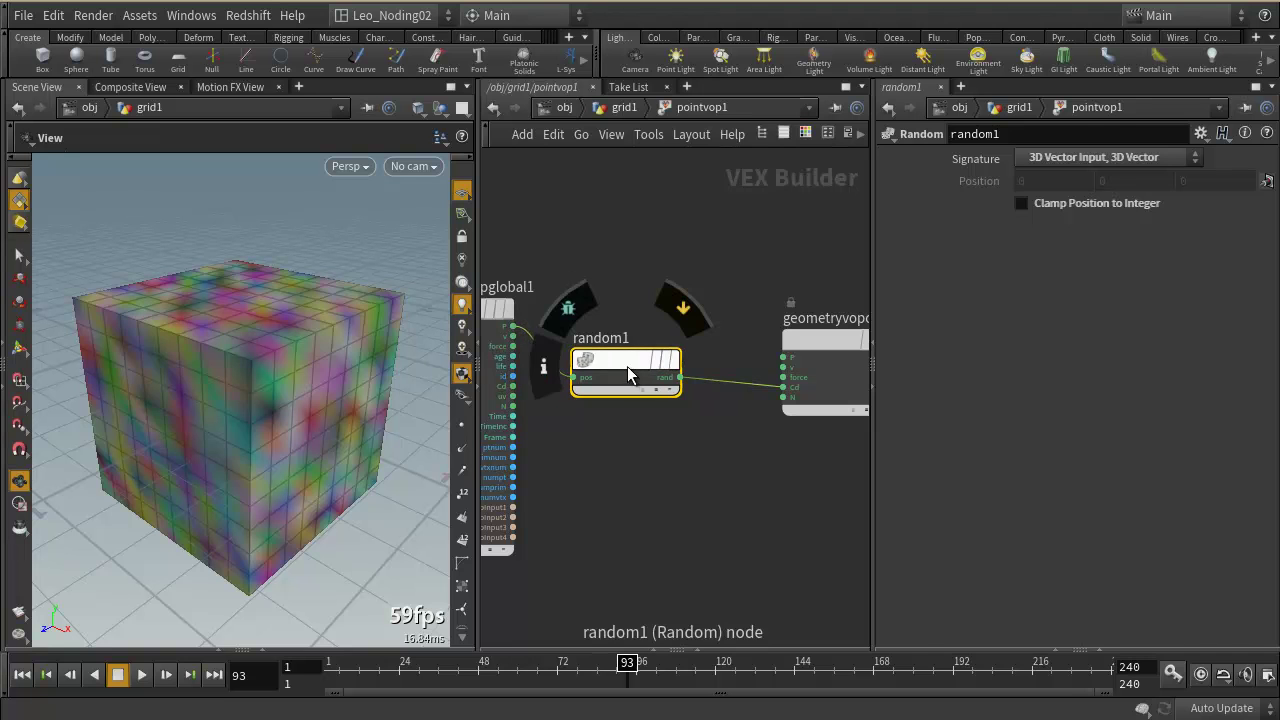
pyautogui.moveTo(765, 469); pyautogui.dragTo(731, 463, button='middle')
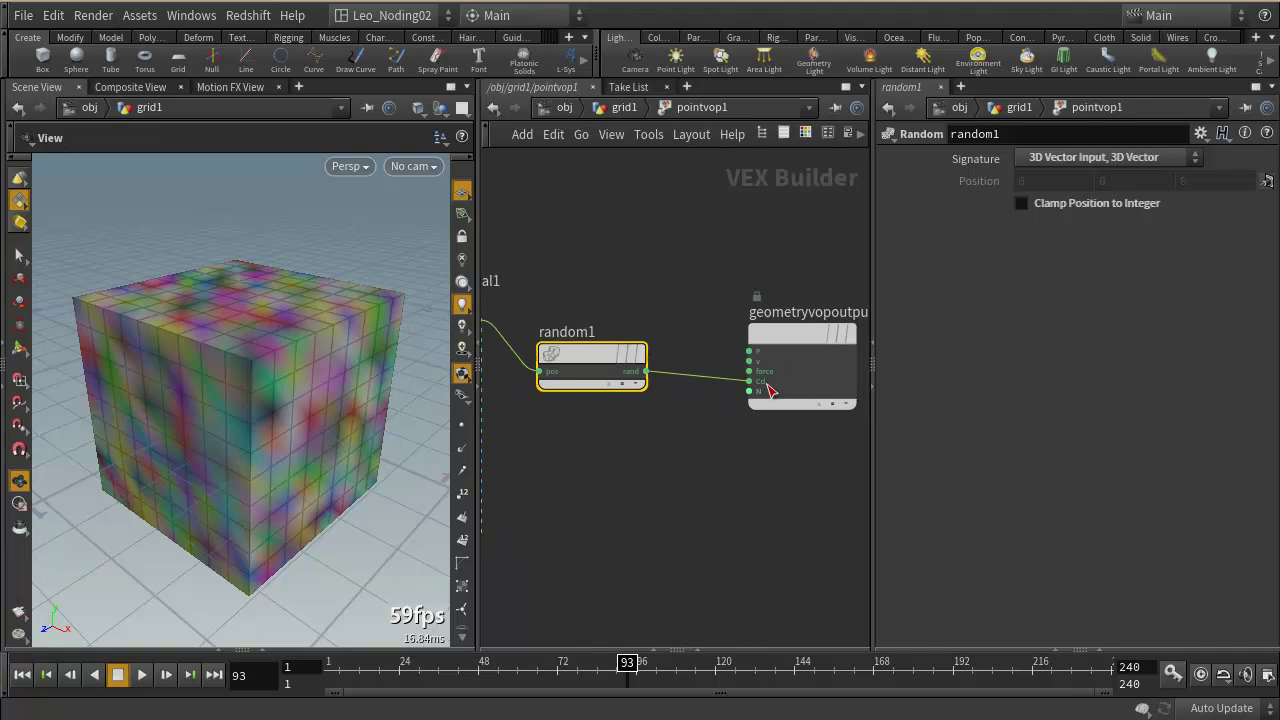
# - Go back to the grid1 network, open the Point VOP's VEX code, read through it and close it
pyautogui.click(626, 108)
pyautogui.rightClick(613, 337)
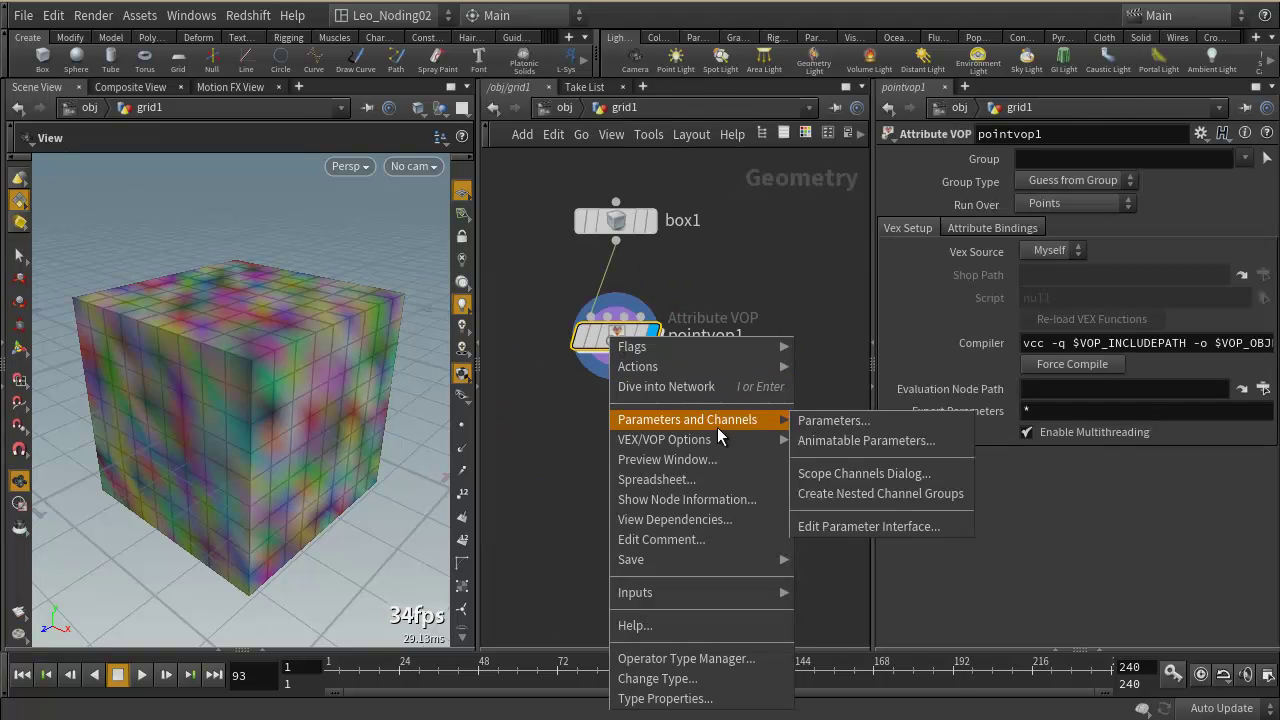
pyautogui.moveTo(727, 440)
pyautogui.click(806, 441)
pyautogui.moveTo(946, 216); pyautogui.dragTo(935, 436)
pyautogui.click(939, 64)
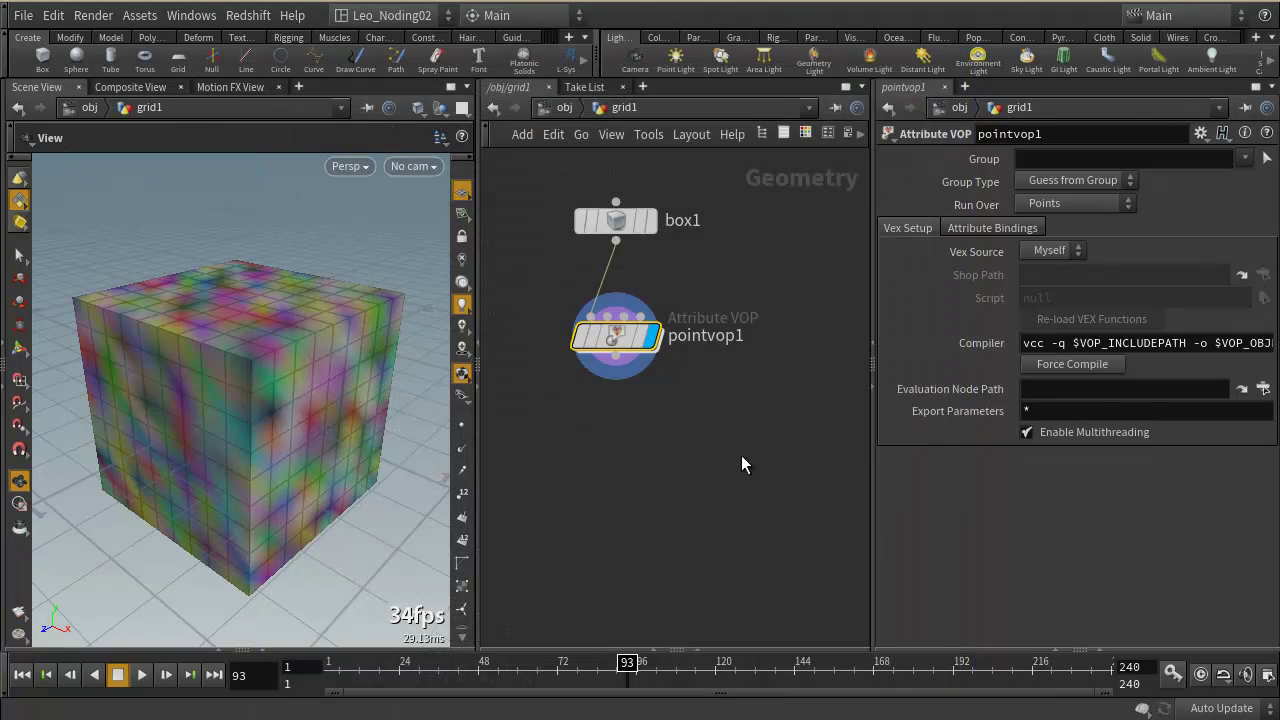
# - Move the Point VOP node below and to the left of box1 to free space for a second branch
pyautogui.scroll(1, 653, 407)
pyautogui.moveTo(661, 403); pyautogui.dragTo(700, 427, button='middle')
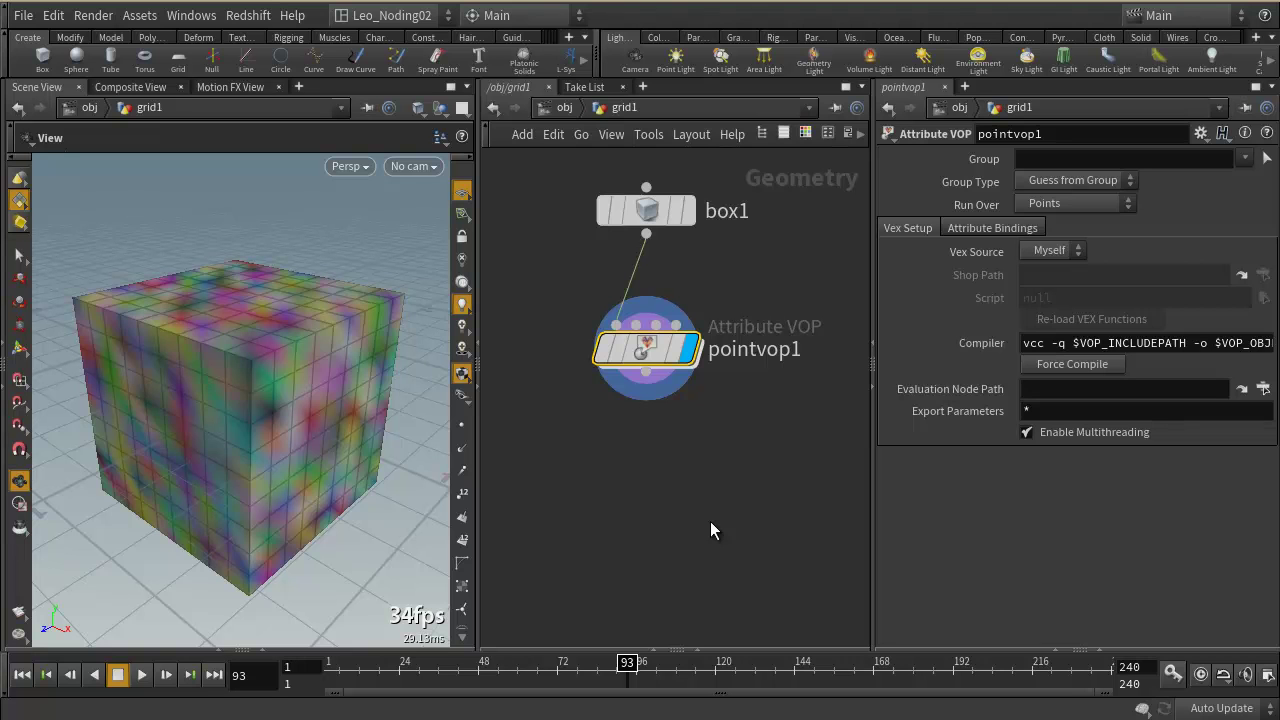
pyautogui.moveTo(631, 527); pyautogui.dragTo(666, 576, button='middle')
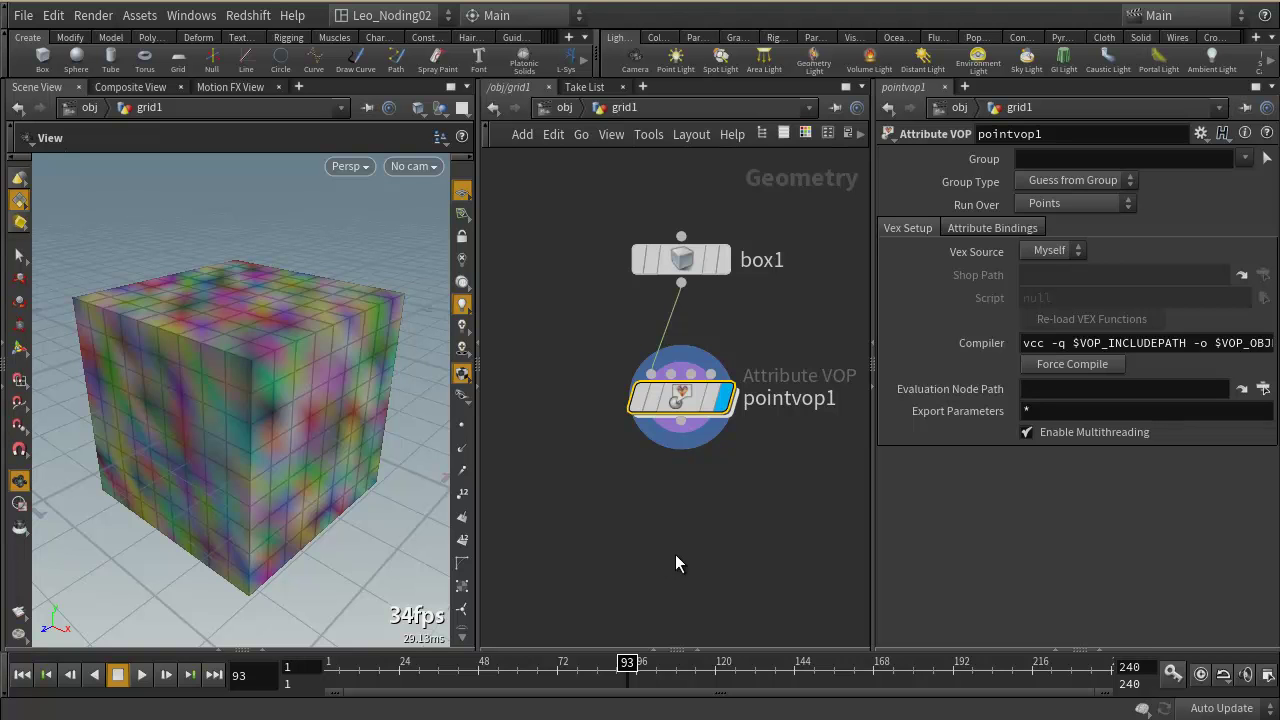
pyautogui.moveTo(692, 414); pyautogui.dragTo(610, 418)
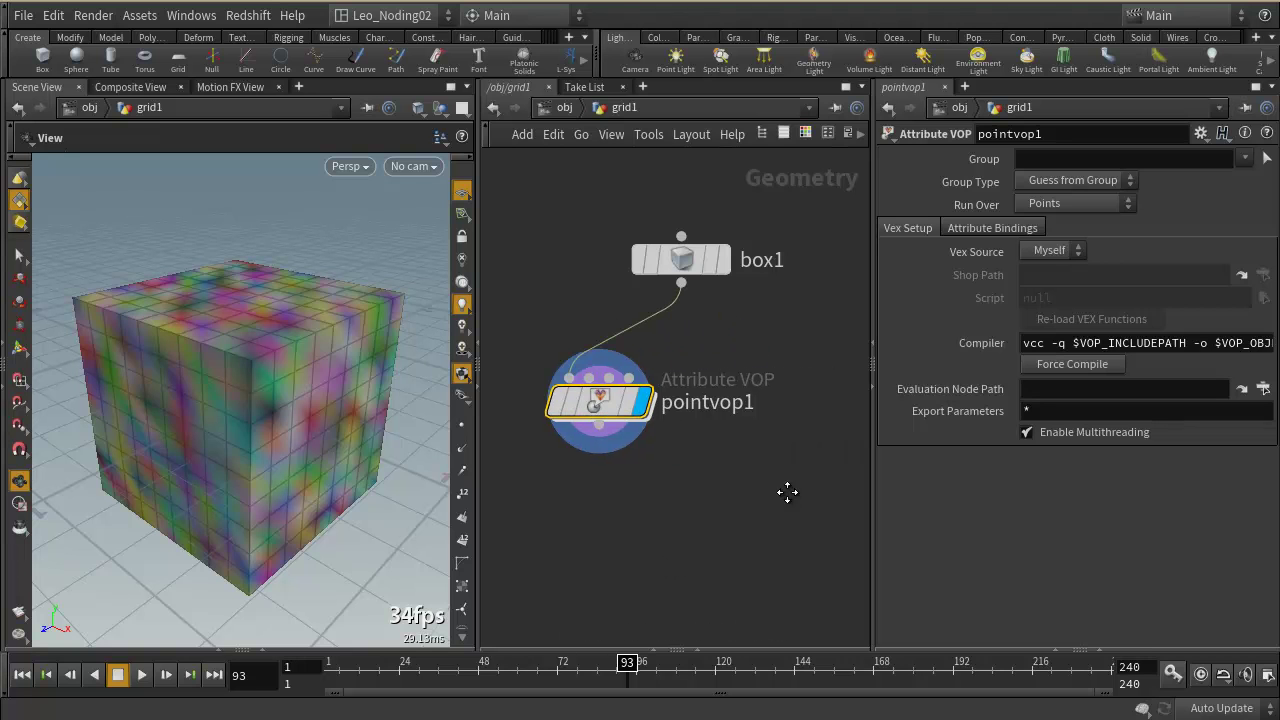
pyautogui.scroll(-3, 787, 533)
pyautogui.moveTo(751, 543); pyautogui.dragTo(700, 512, button='middle')
pyautogui.press('Tab')
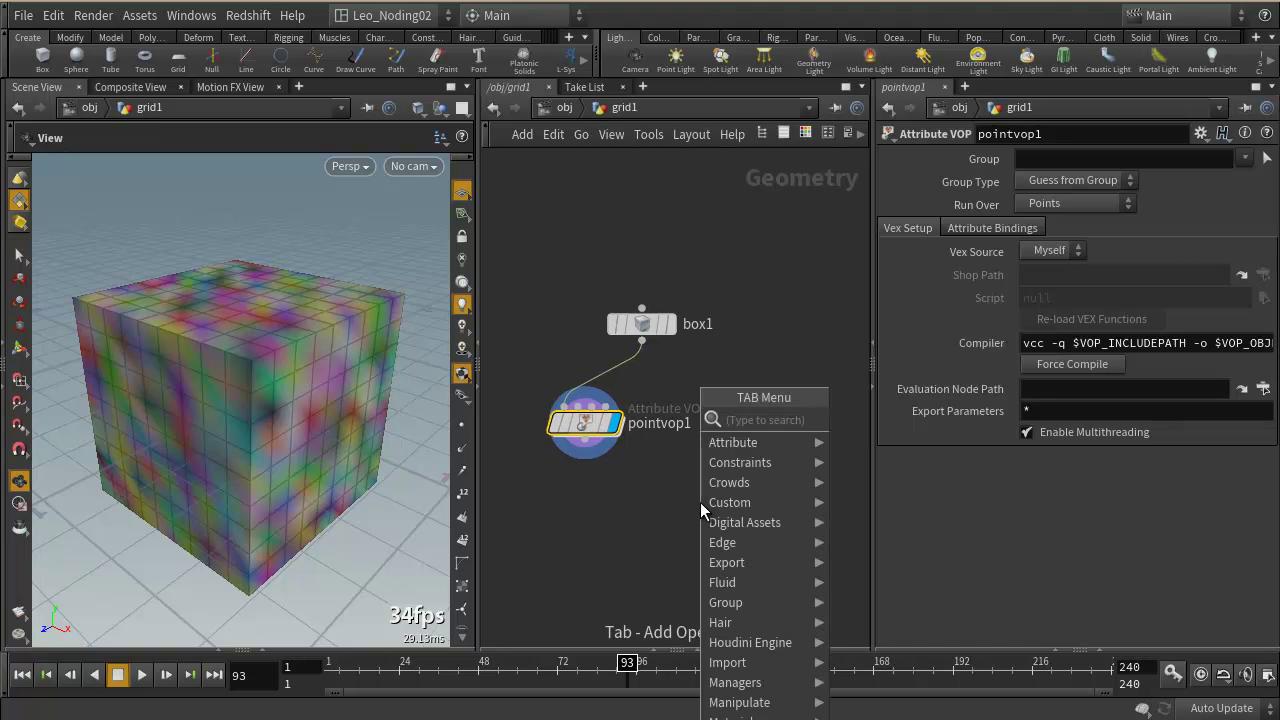
pyautogui.write('e')
pyautogui.press('BackSpace')
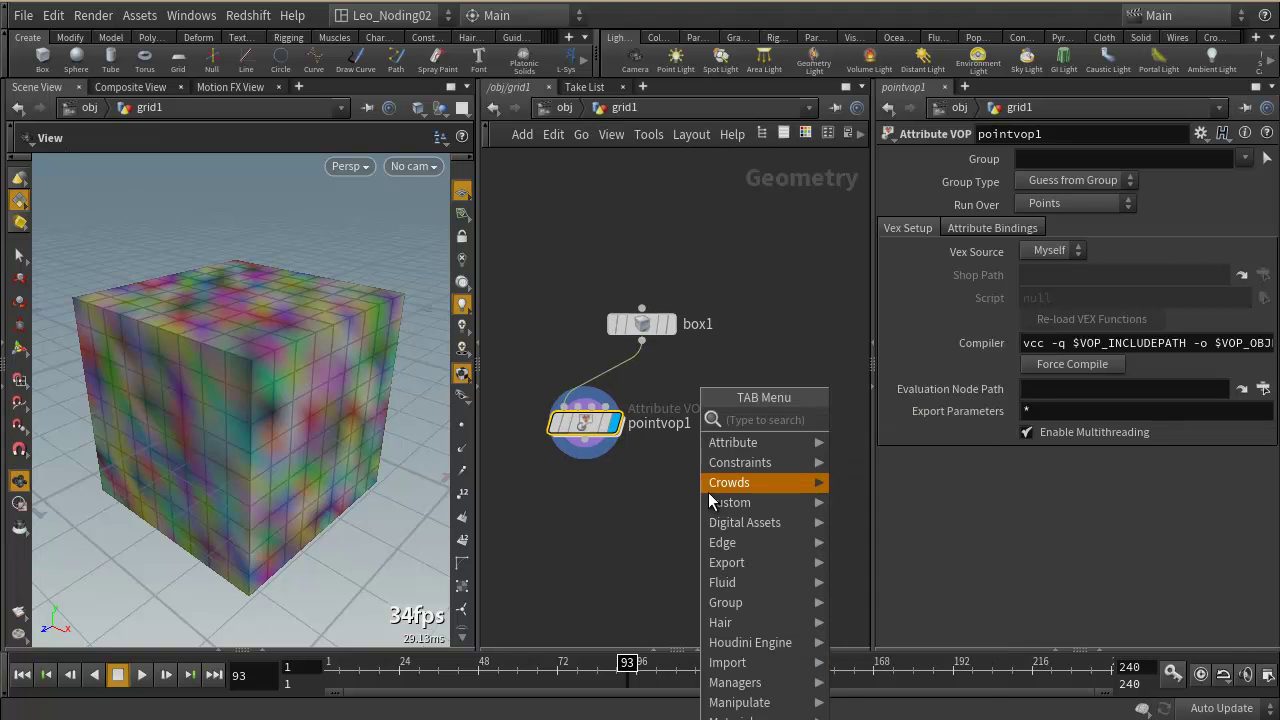
pyautogui.write('wran')
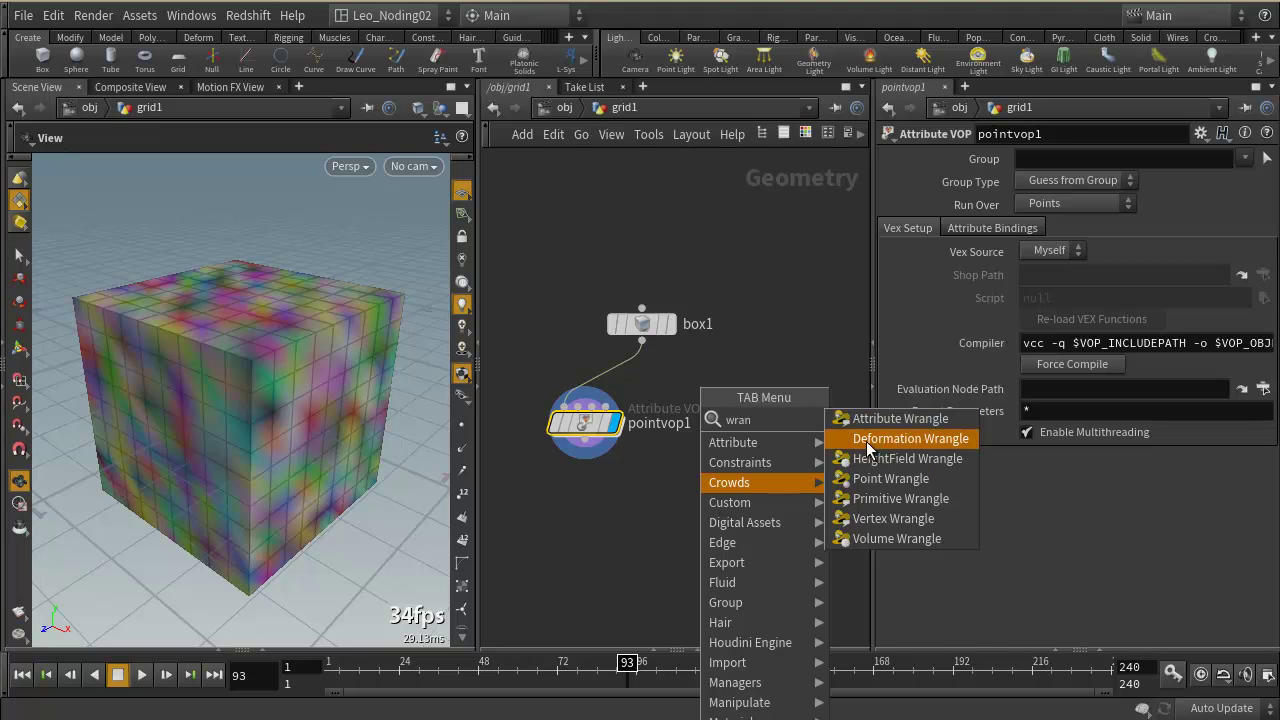
pyautogui.click(873, 432)
pyautogui.click(739, 483)
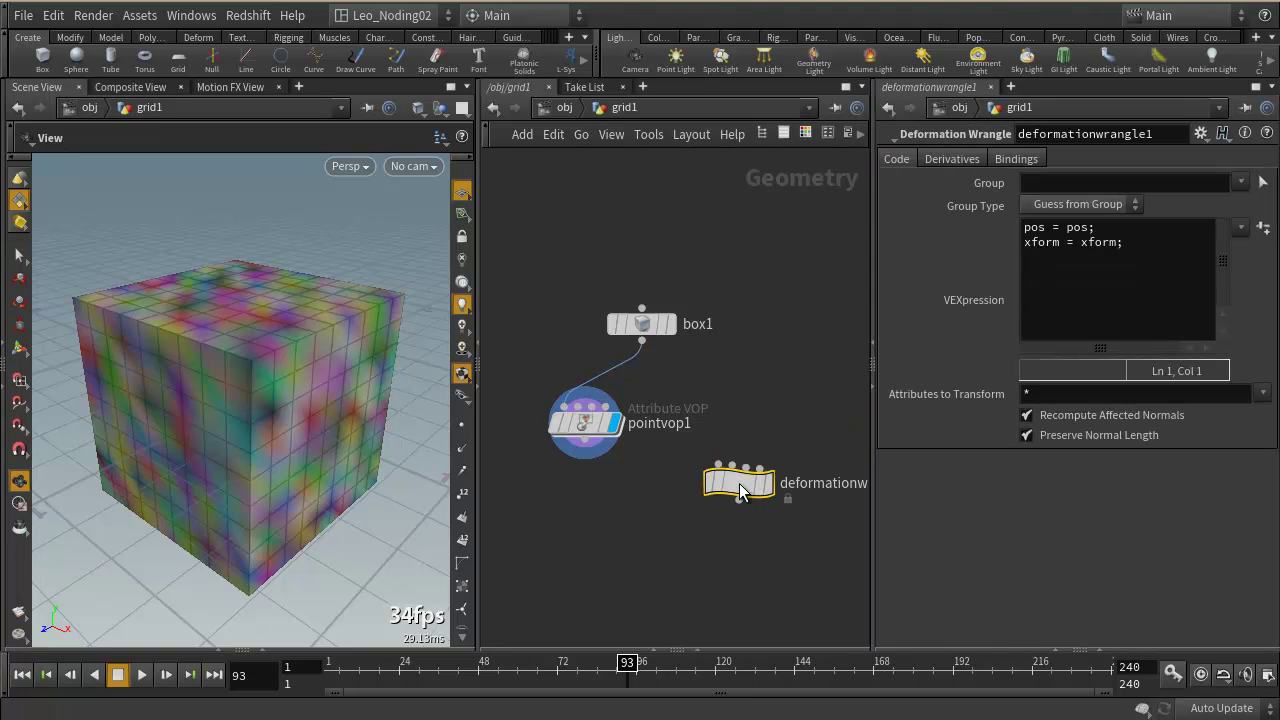
pyautogui.press('Delete')
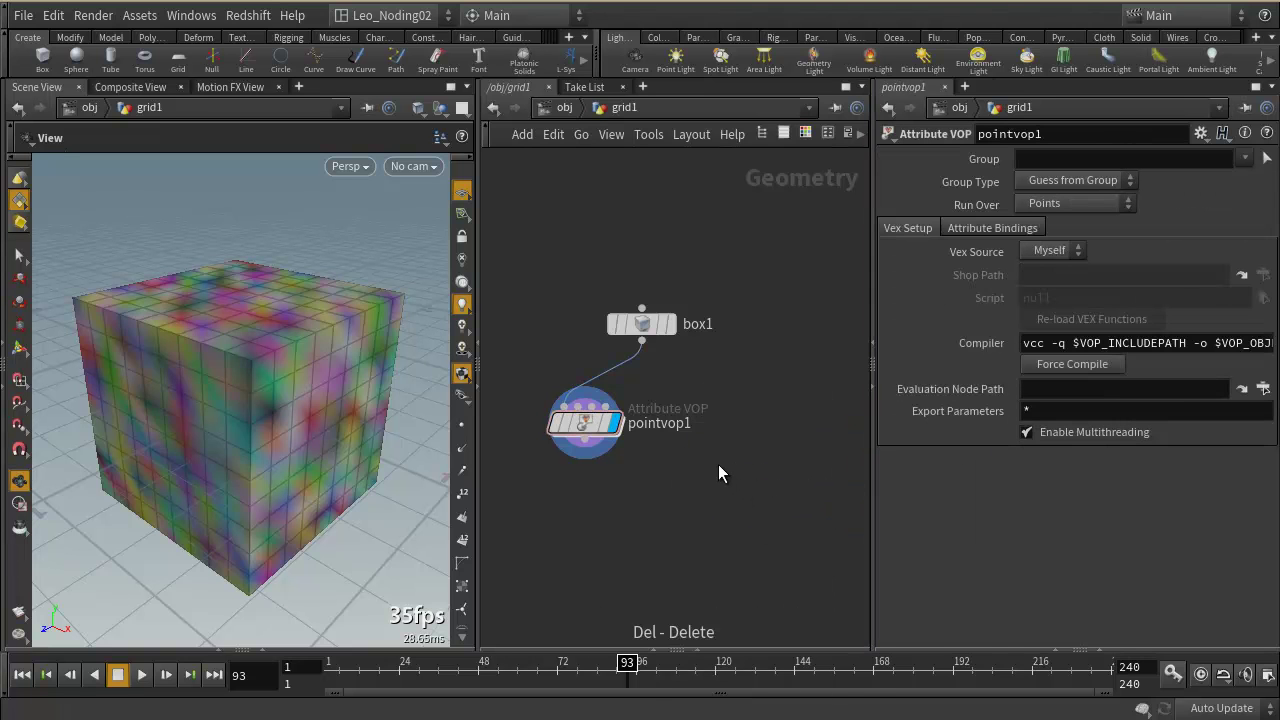
# - Add a Point Wrangle node to the grid1 network and line it up beside the Point VOP
pyautogui.press('Tab')
pyautogui.write('wra')
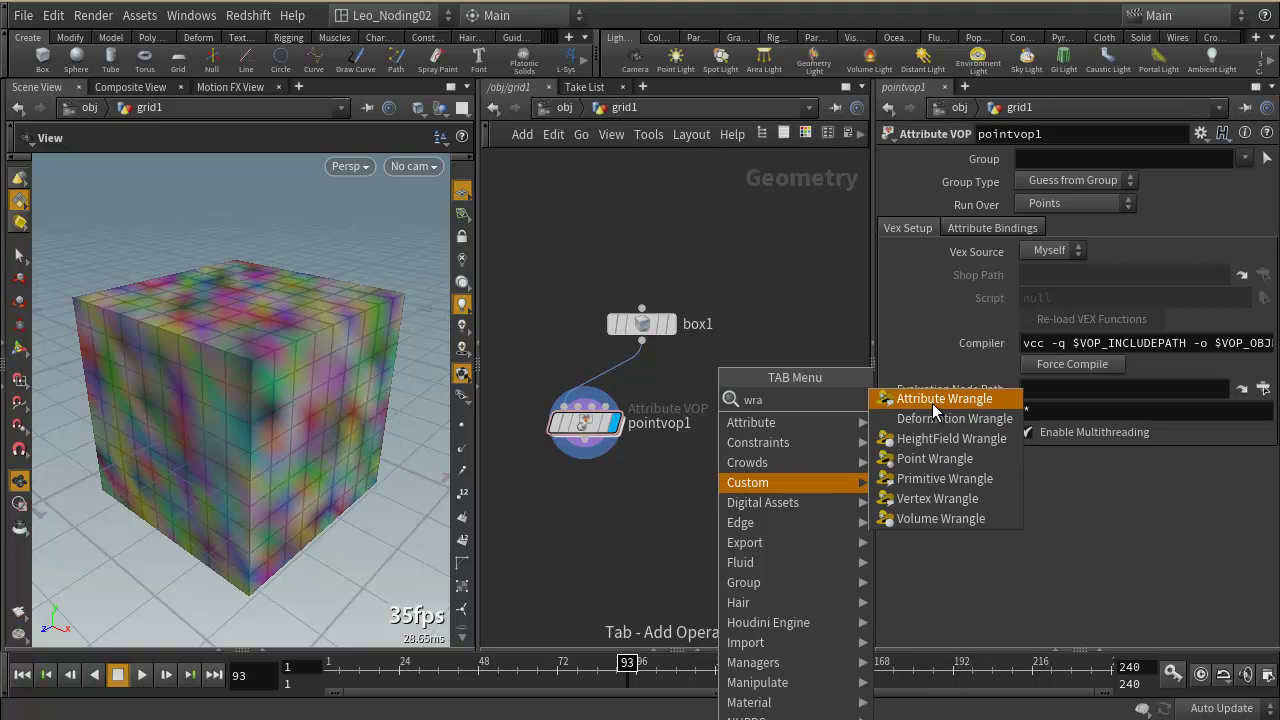
pyautogui.click(930, 458)
pyautogui.click(751, 456)
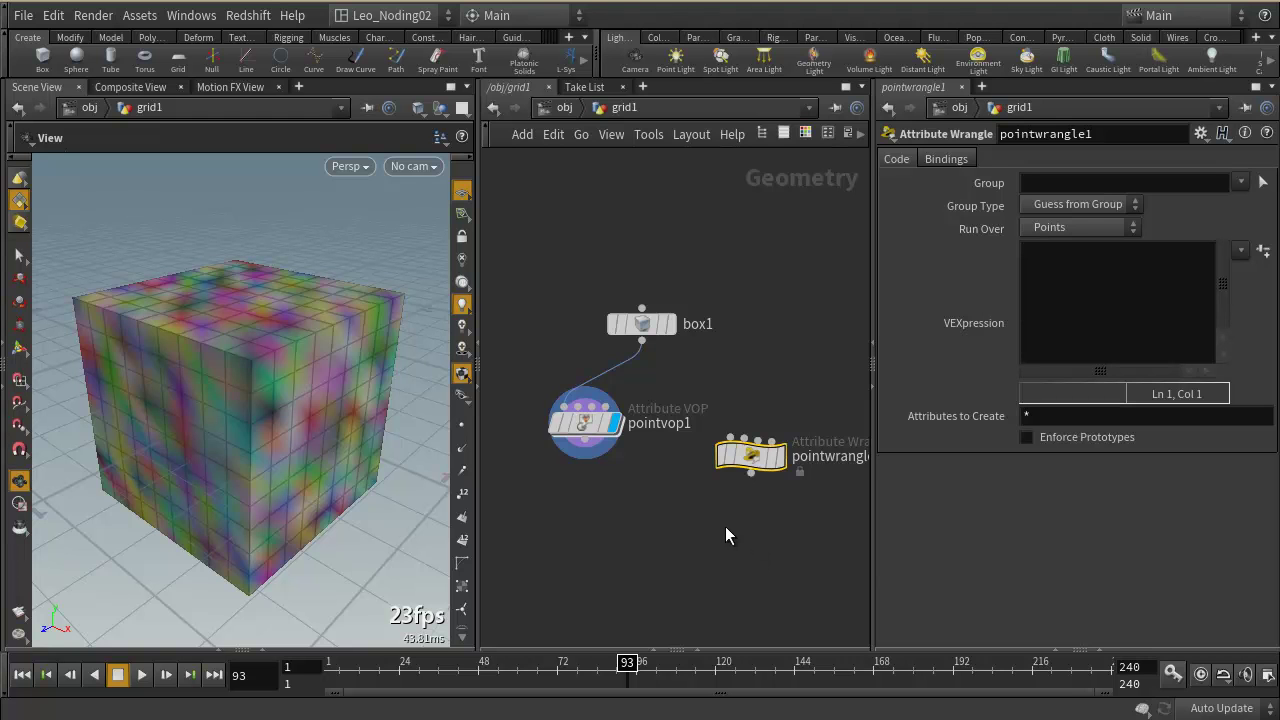
pyautogui.moveTo(713, 531); pyautogui.dragTo(715, 526, button='middle')
pyautogui.moveTo(588, 420); pyautogui.dragTo(563, 443)
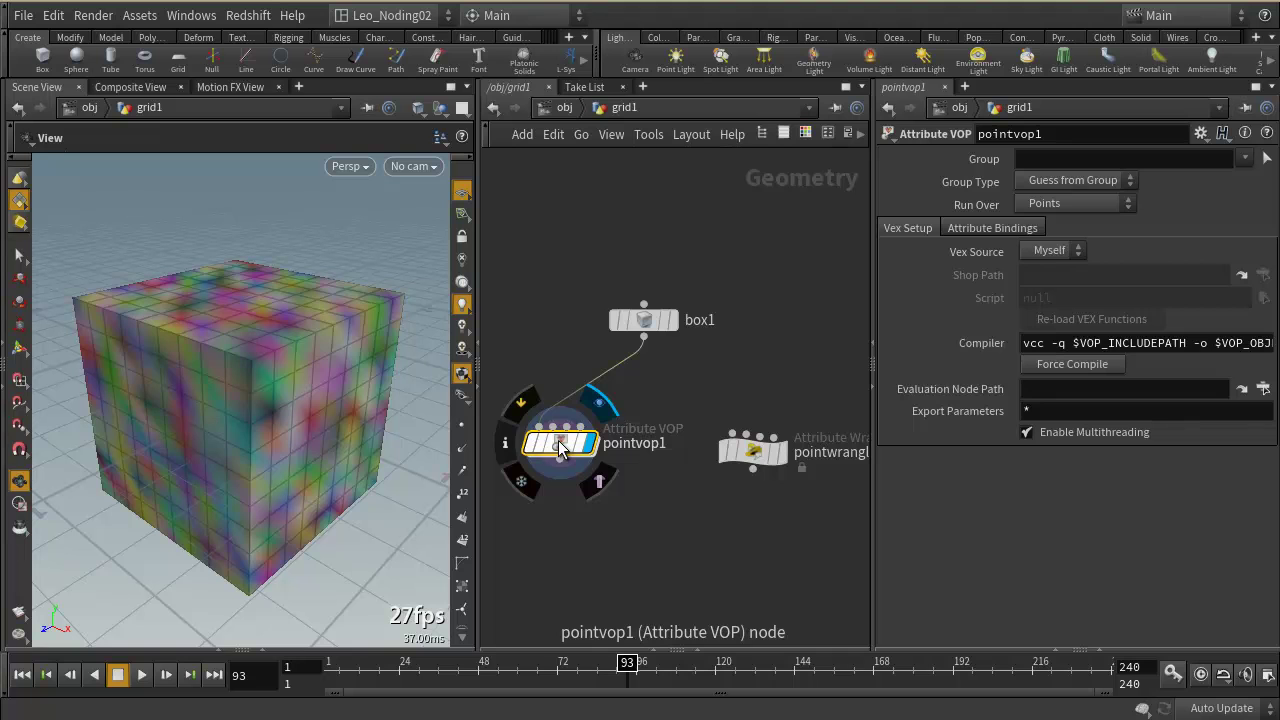
pyautogui.click(753, 455)
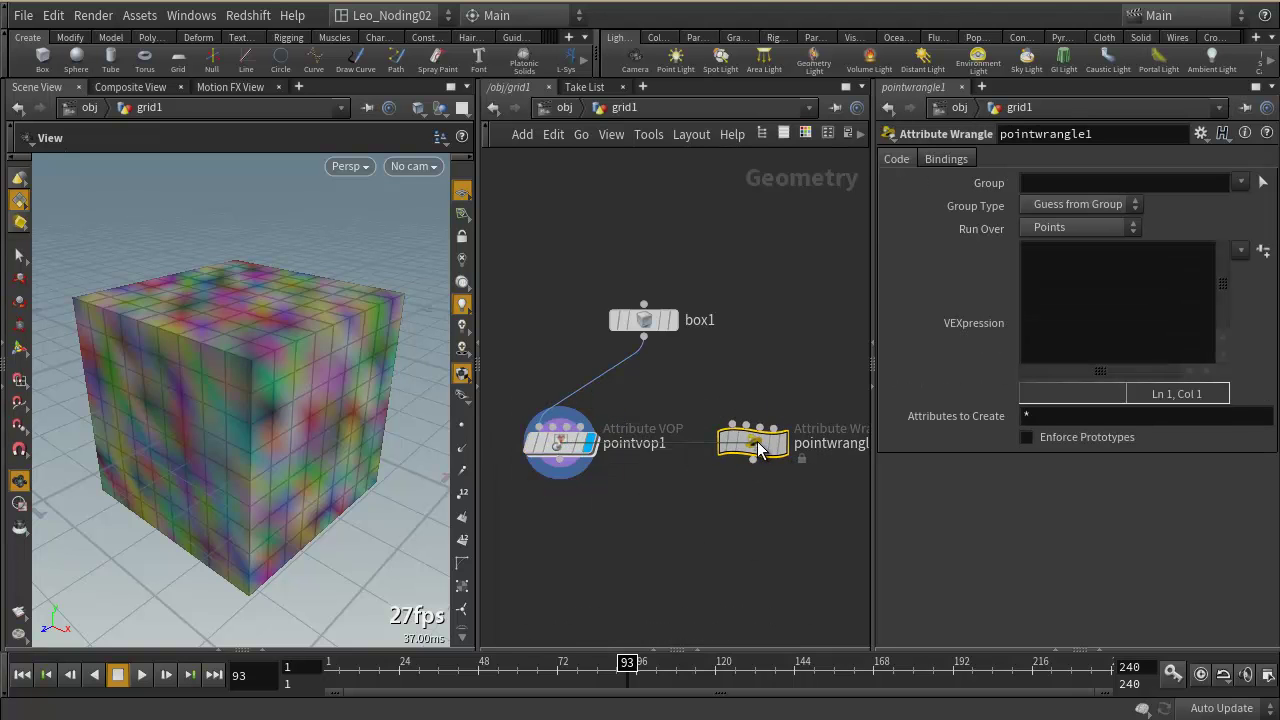
# - Connect box1's output to the Point Wrangle's first input and space both branch nodes evenly below the box
pyautogui.click(644, 337)
pyautogui.click(750, 442)
pyautogui.moveTo(750, 442); pyautogui.dragTo(747, 459)
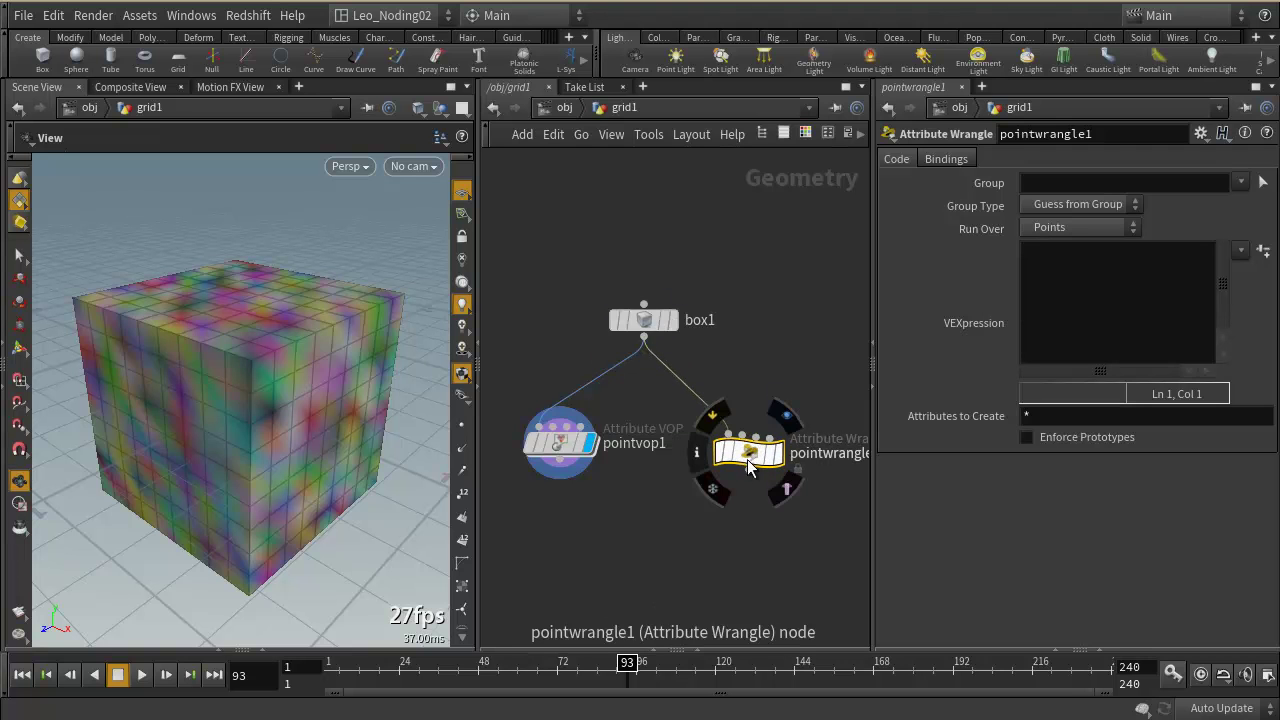
pyautogui.moveTo(627, 537); pyautogui.dragTo(666, 537, button='middle')
pyautogui.moveTo(591, 447); pyautogui.dragTo(545, 447)
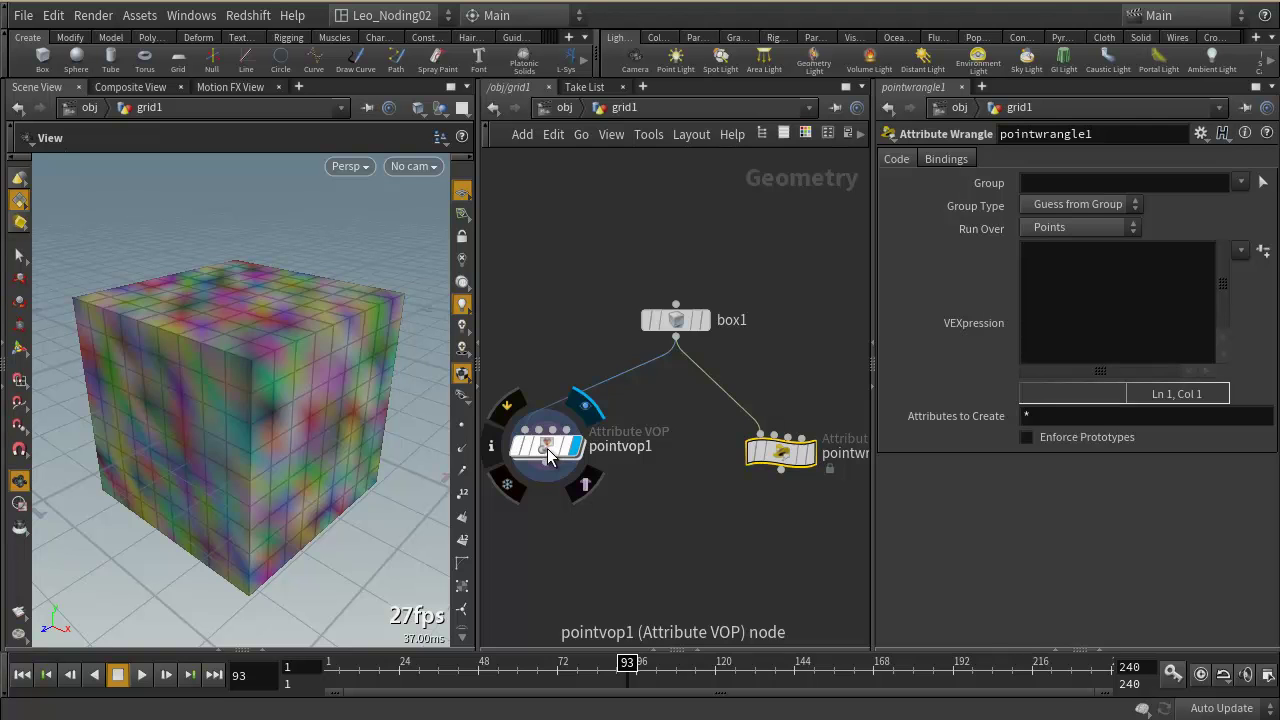
pyautogui.click(547, 448)
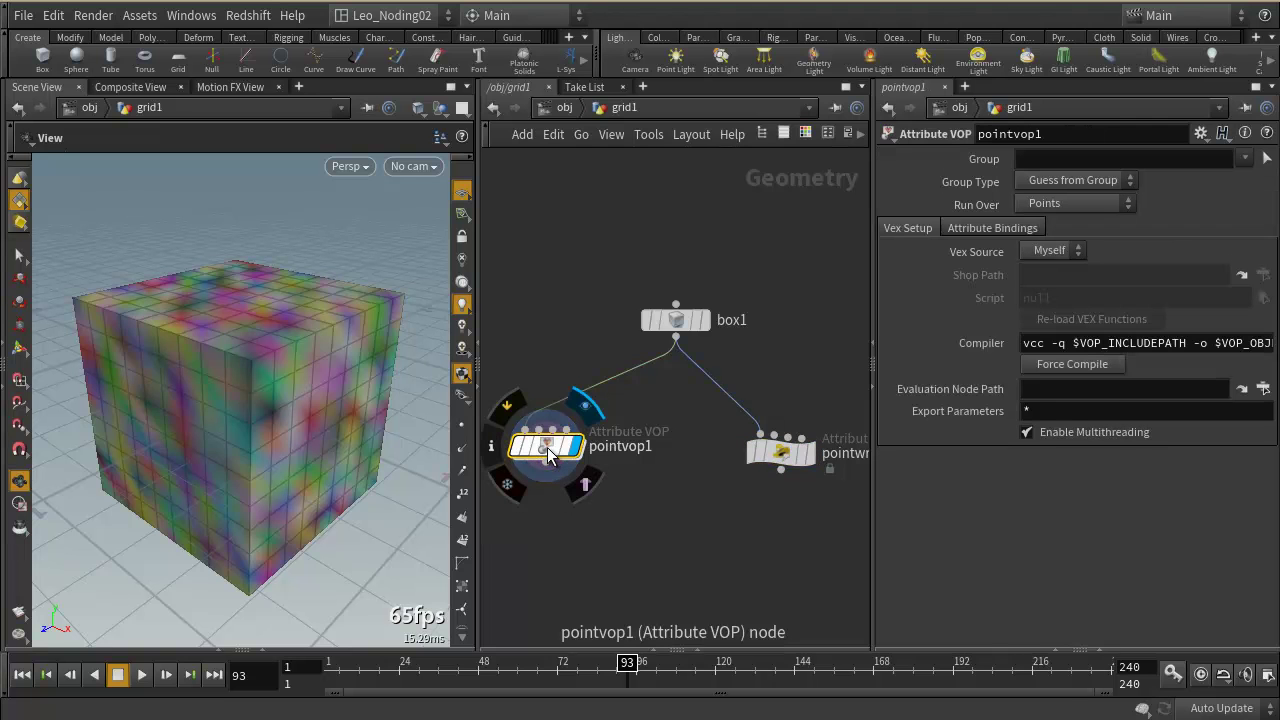
pyautogui.click(782, 454)
pyautogui.moveTo(782, 454); pyautogui.dragTo(757, 447)
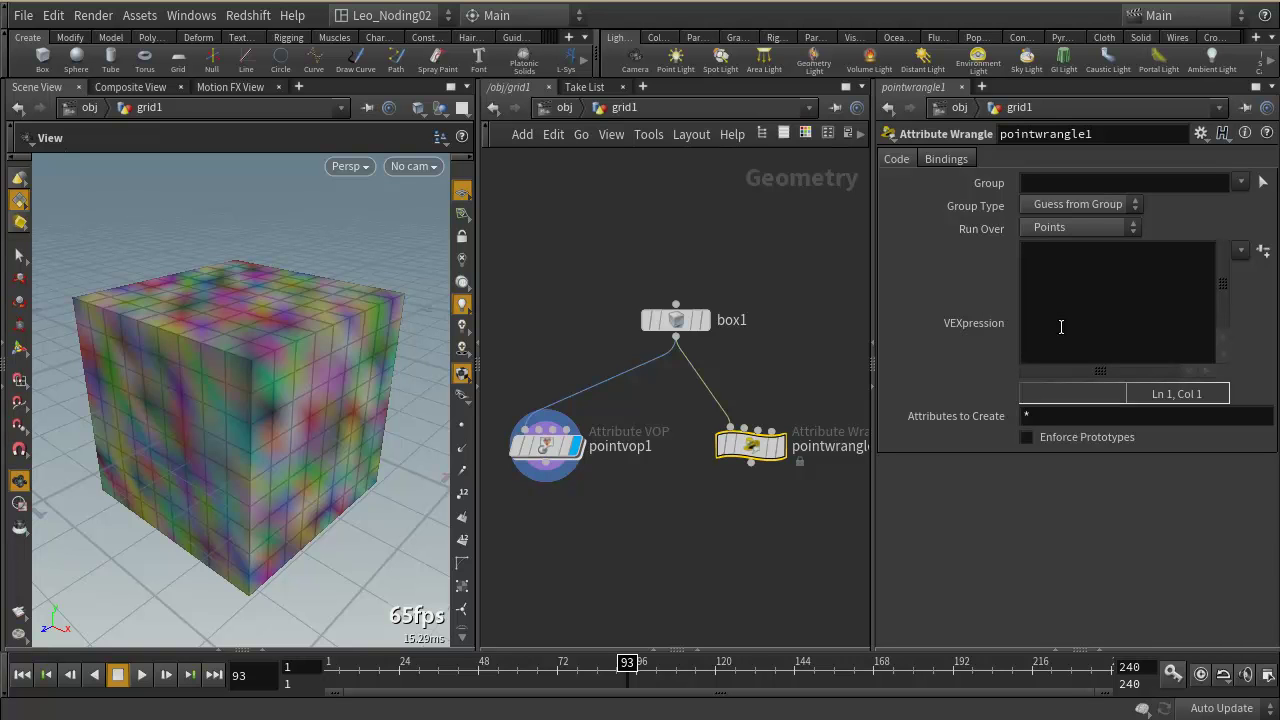
pyautogui.click(771, 445)
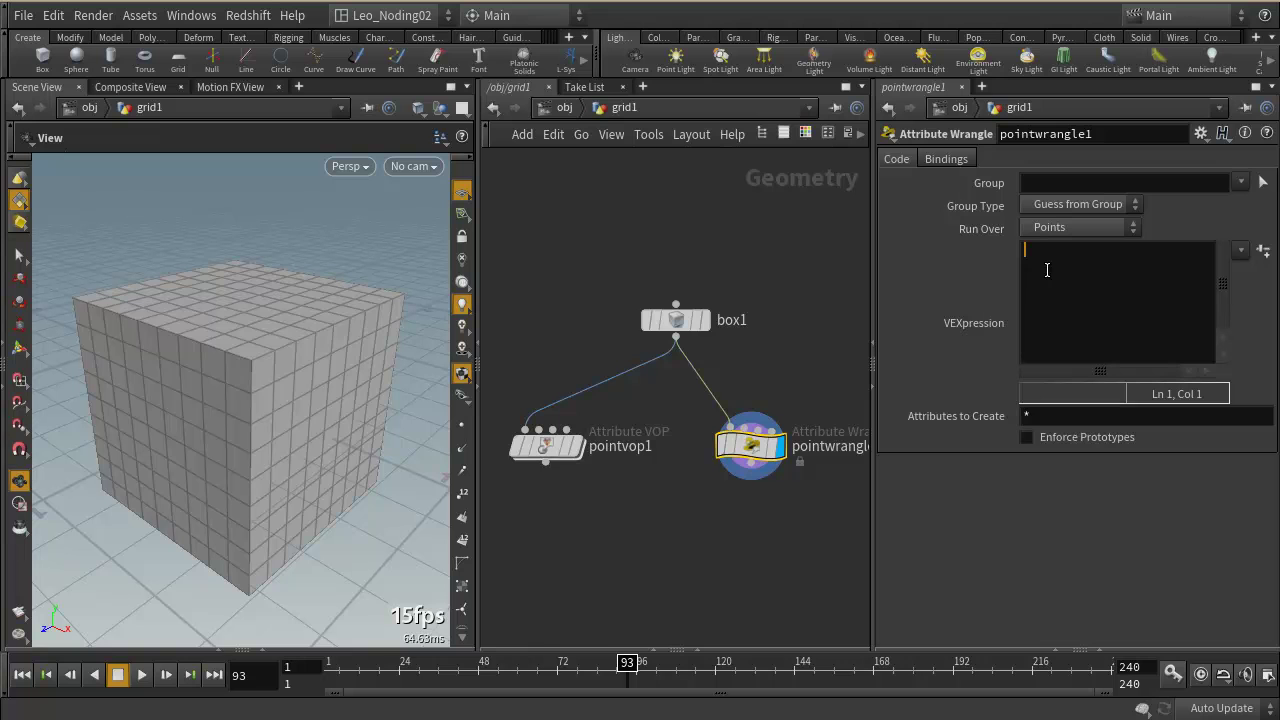
pyautogui.write('@Cg')
pyautogui.press('BackSpace')
pyautogui.write('d=rand')
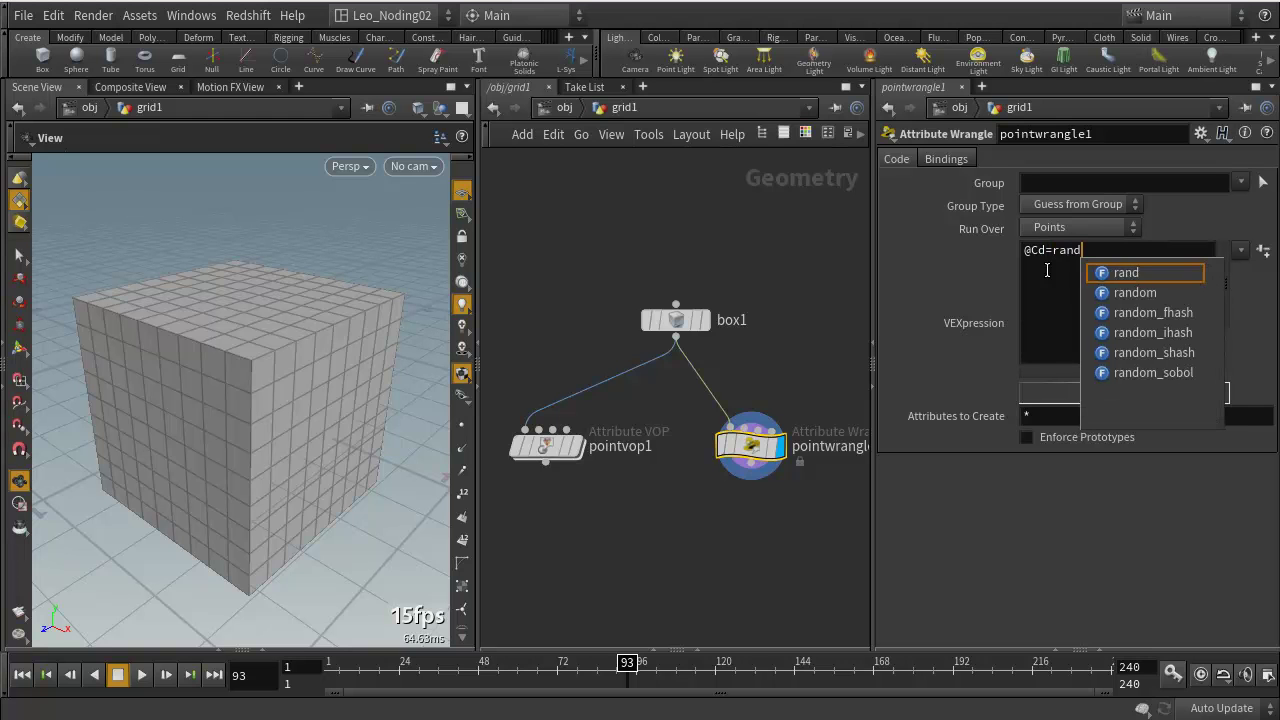
pyautogui.write('(')
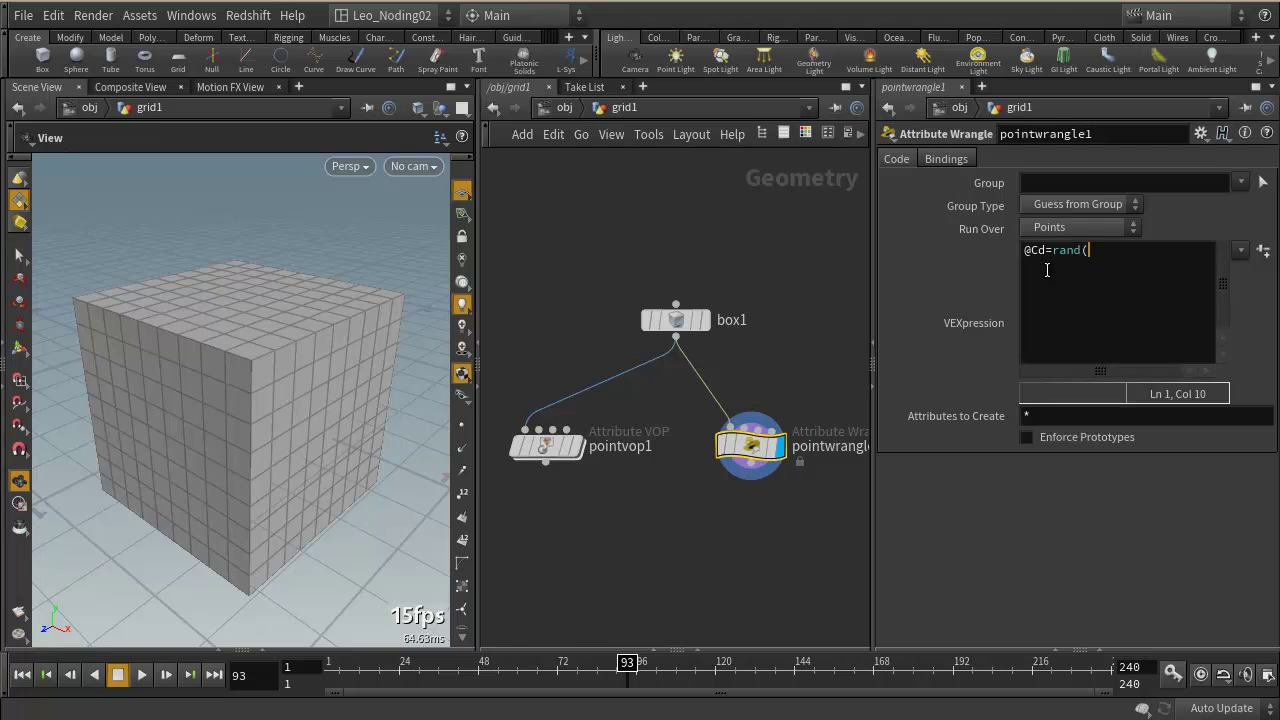
pyautogui.write('@ptnum);')
pyautogui.click(1018, 556)
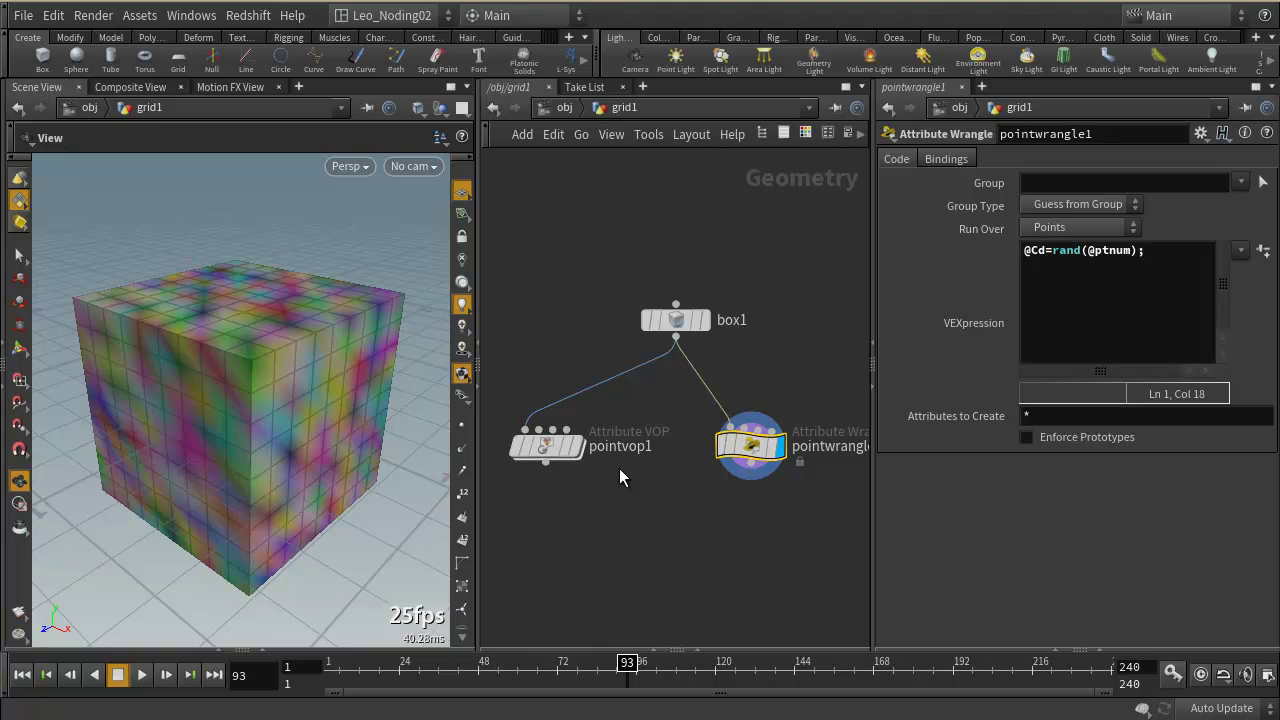
# - Compare the cube's colouring from the Point VOP and the Point Wrangle by displaying each alternately, ending on the wrangle
pyautogui.click(579, 447)
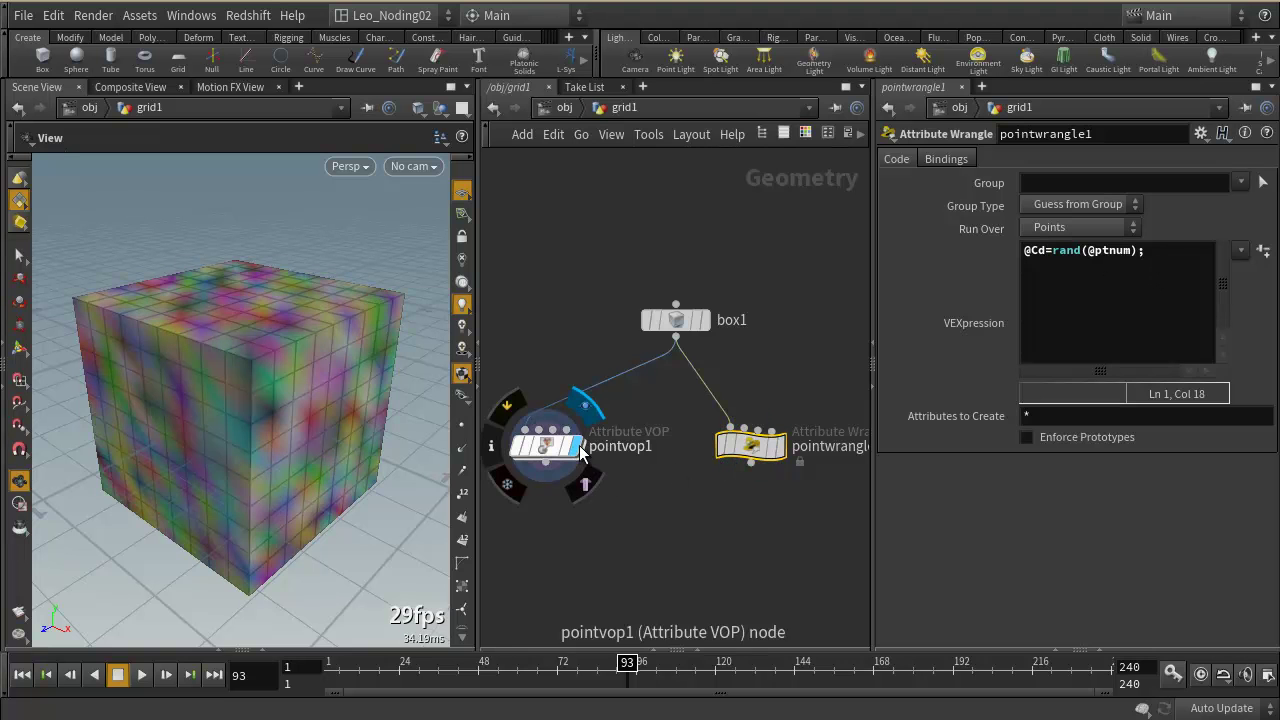
pyautogui.click(771, 447)
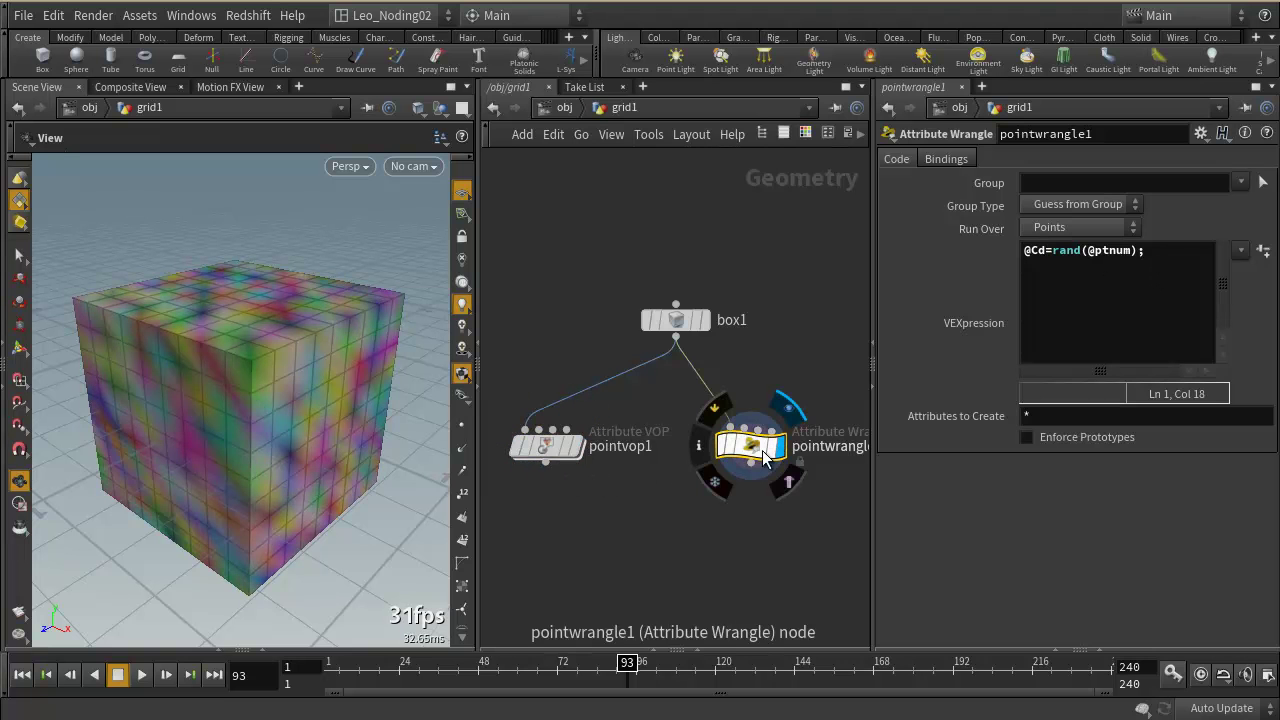
pyautogui.click(1131, 250)
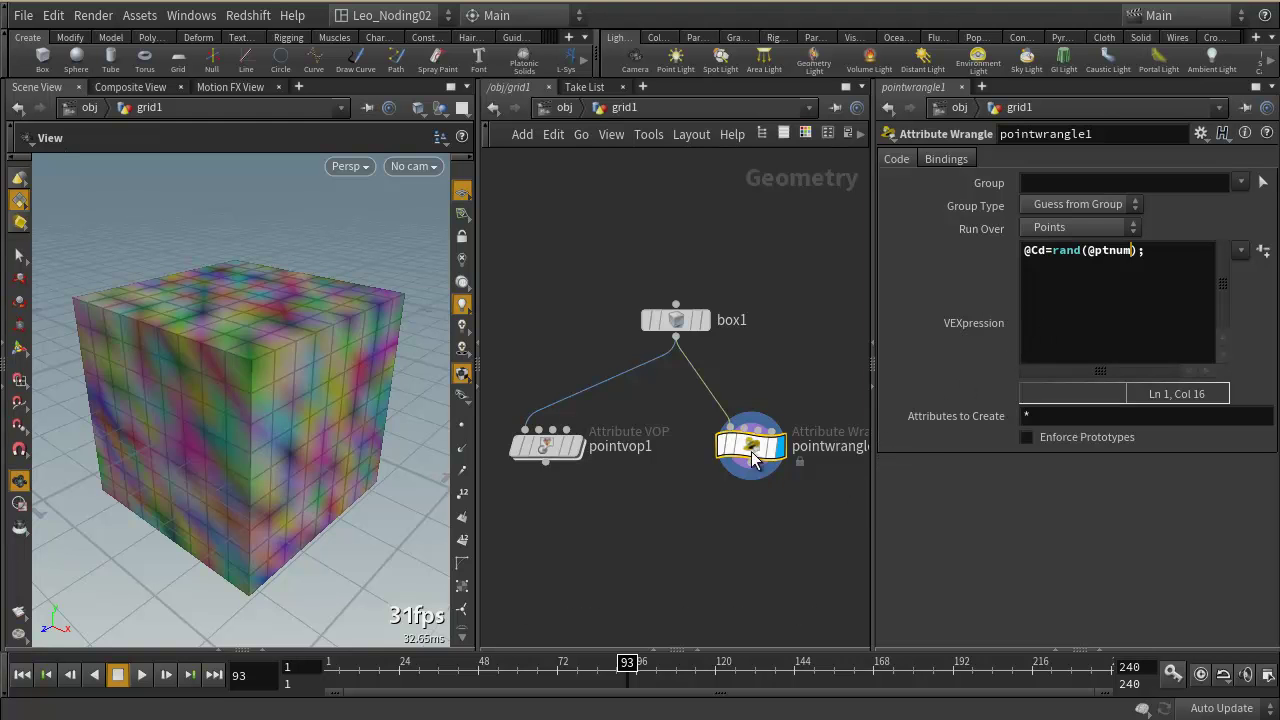
pyautogui.click(576, 450)
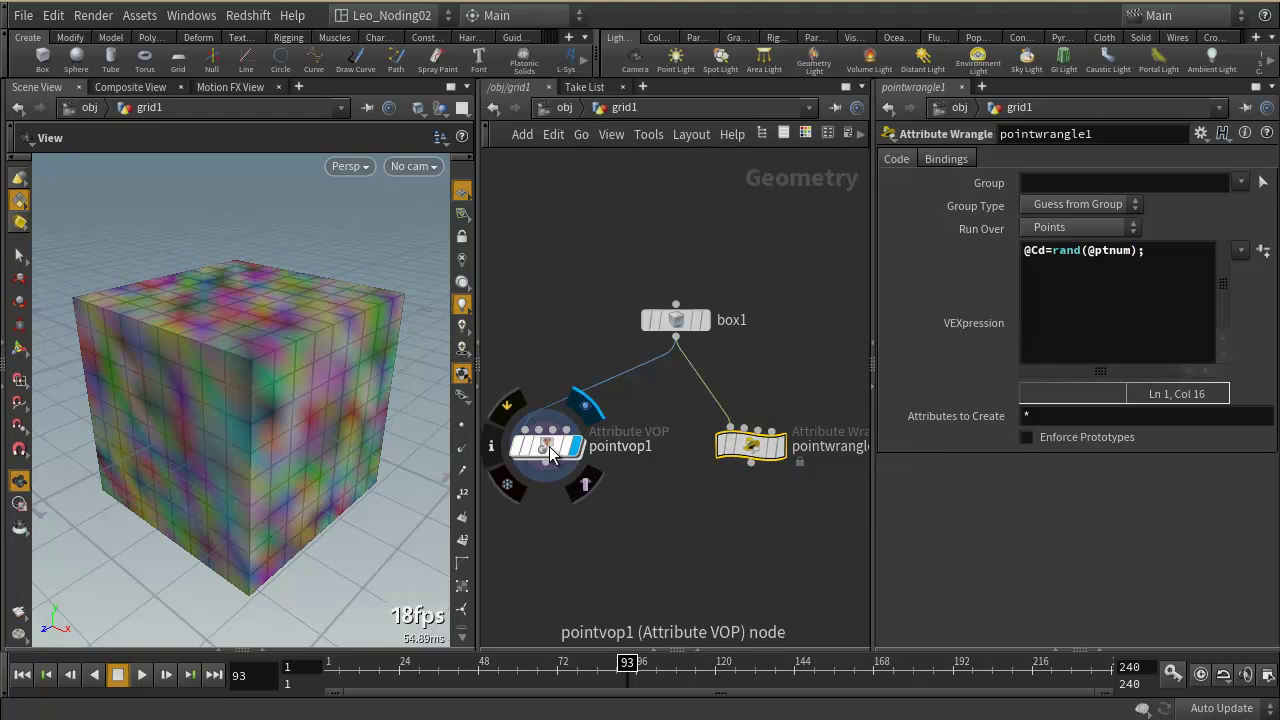
pyautogui.click(549, 446)
pyautogui.click(776, 449)
pyautogui.click(752, 449)
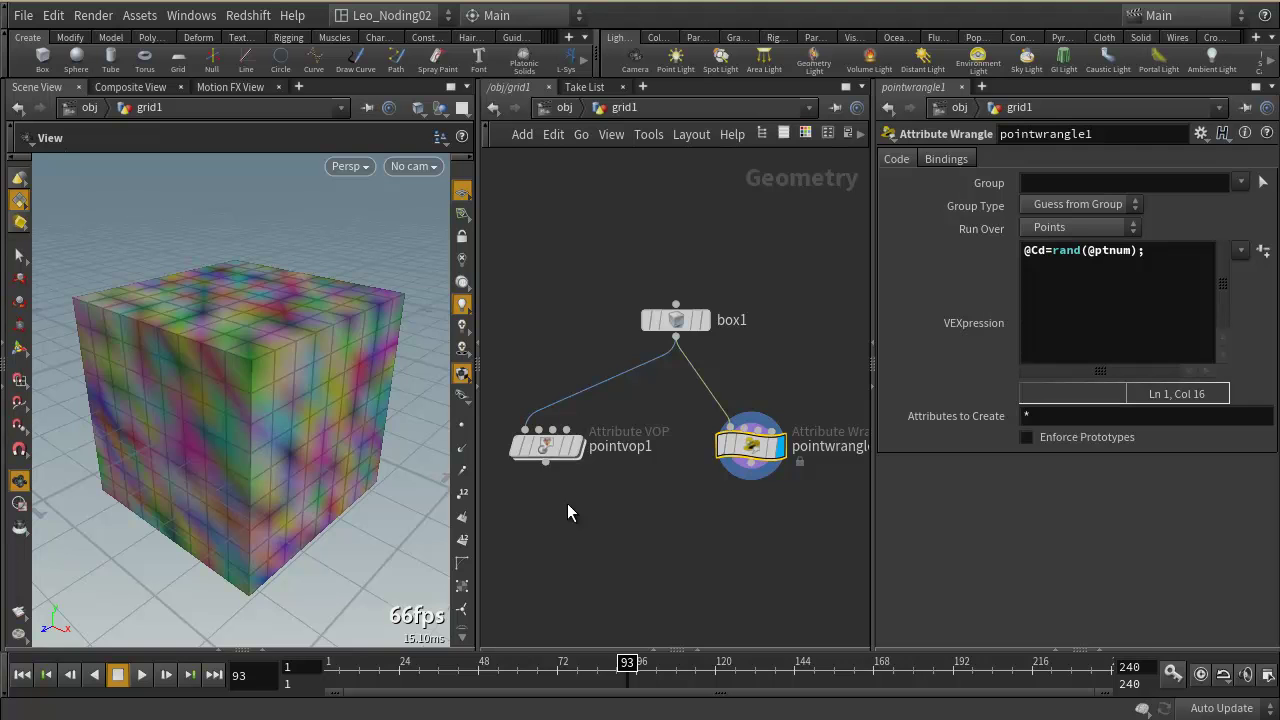
# - Compare the parameters of the Point VOP with the VEX expression of the Point Wrangle by selecting each node alternately
pyautogui.click(545, 446)
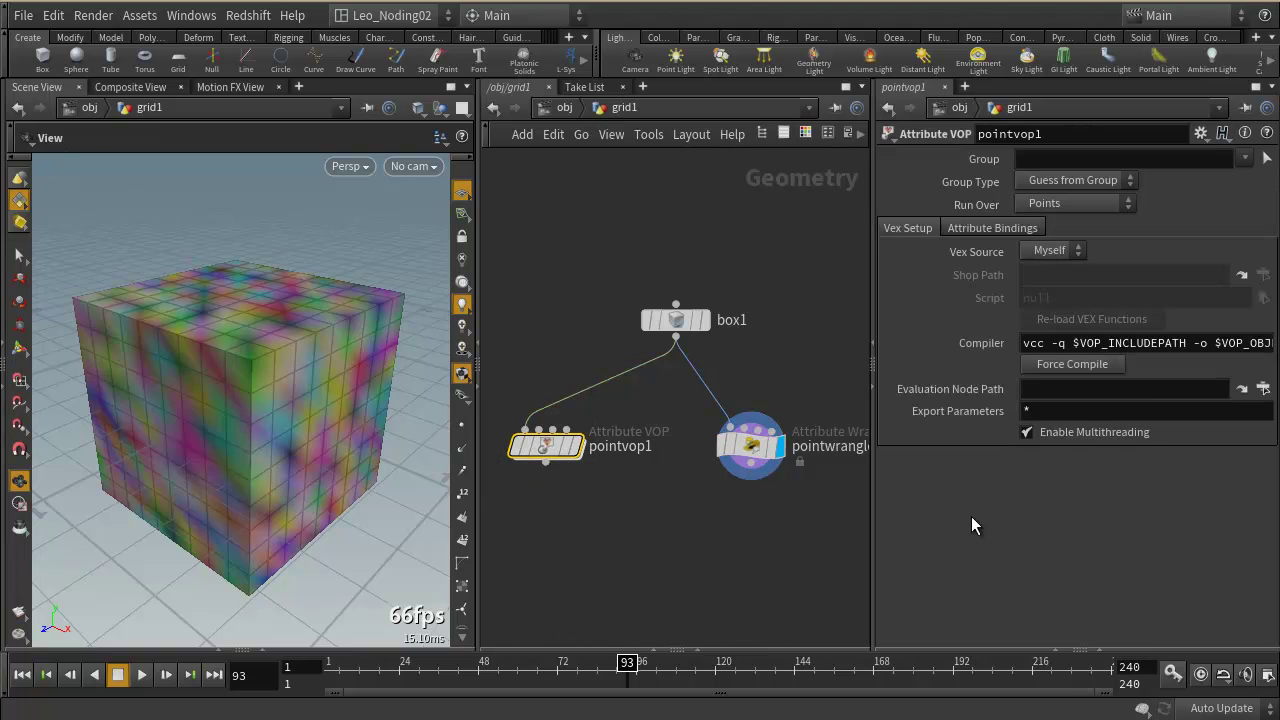
pyautogui.click(754, 449)
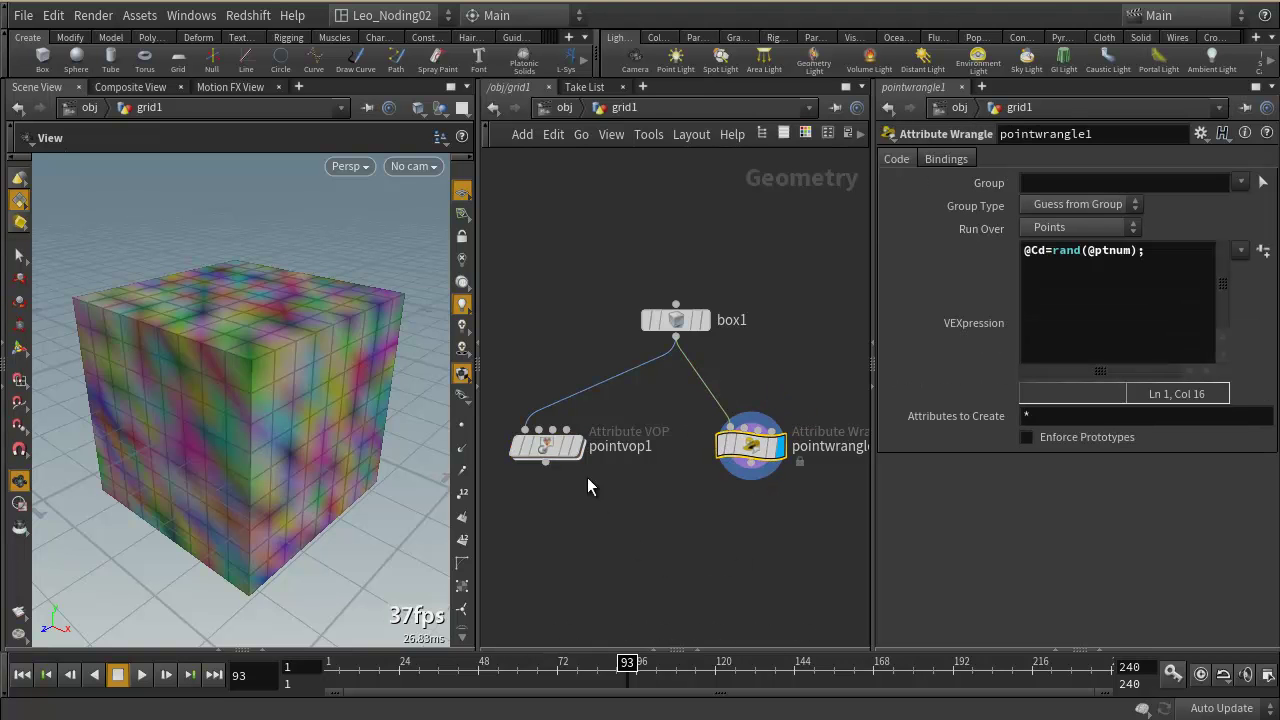
pyautogui.click(549, 444)
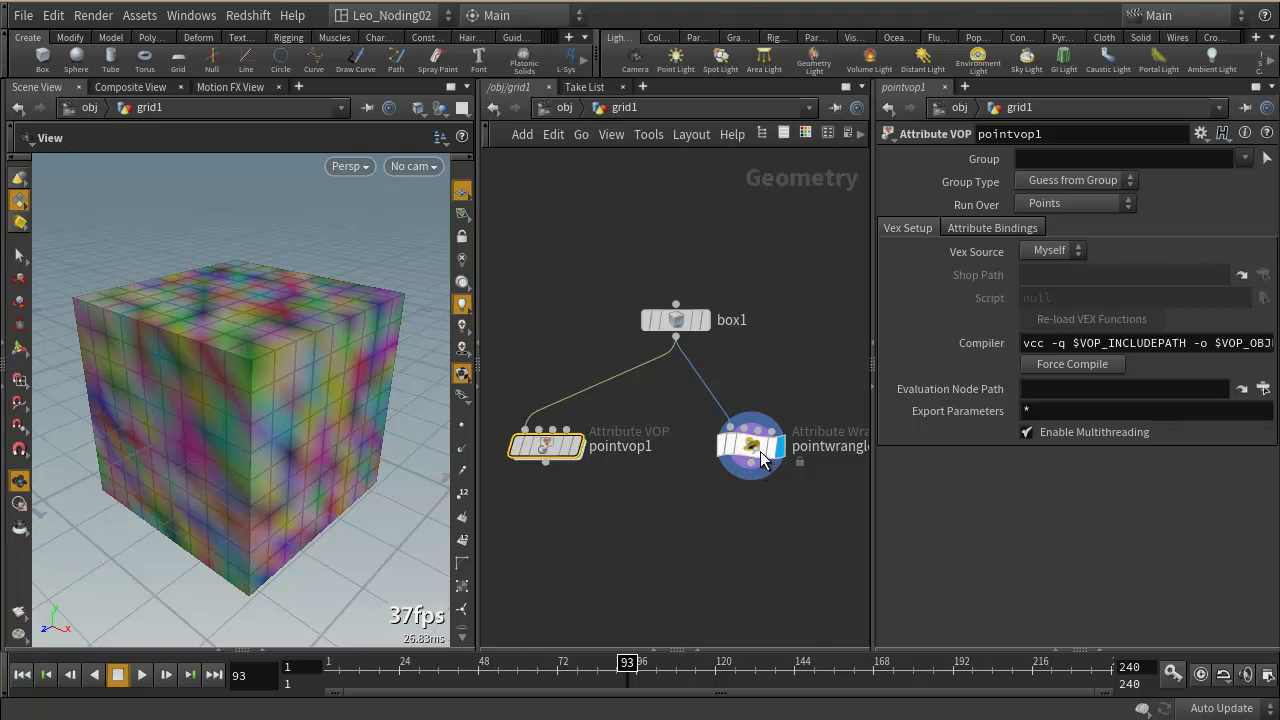
pyautogui.click(756, 446)
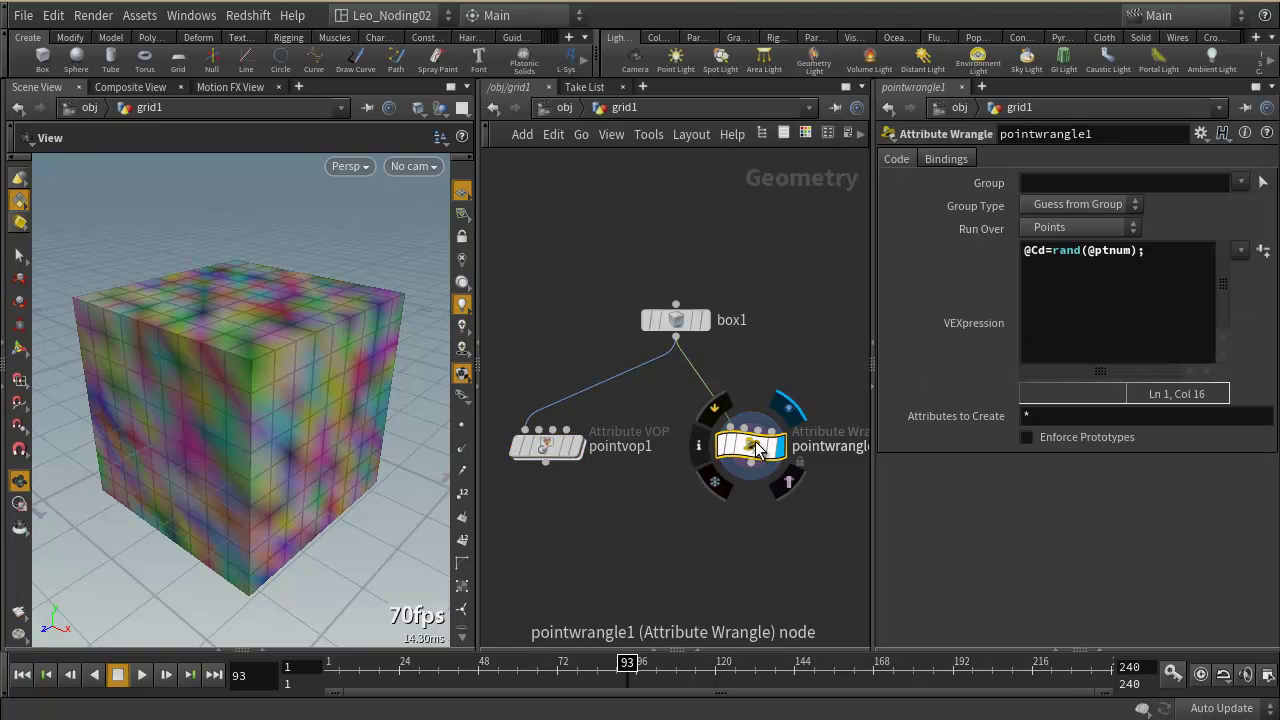
pyautogui.click(547, 446)
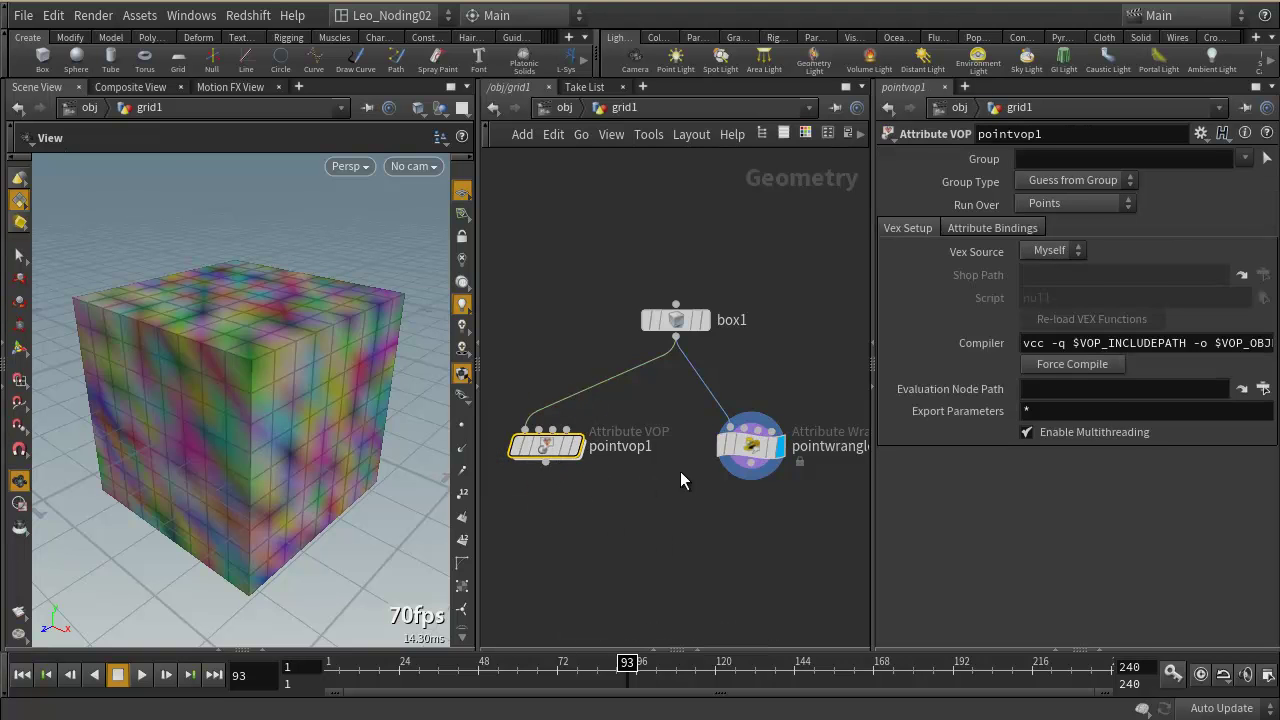
pyautogui.click(750, 446)
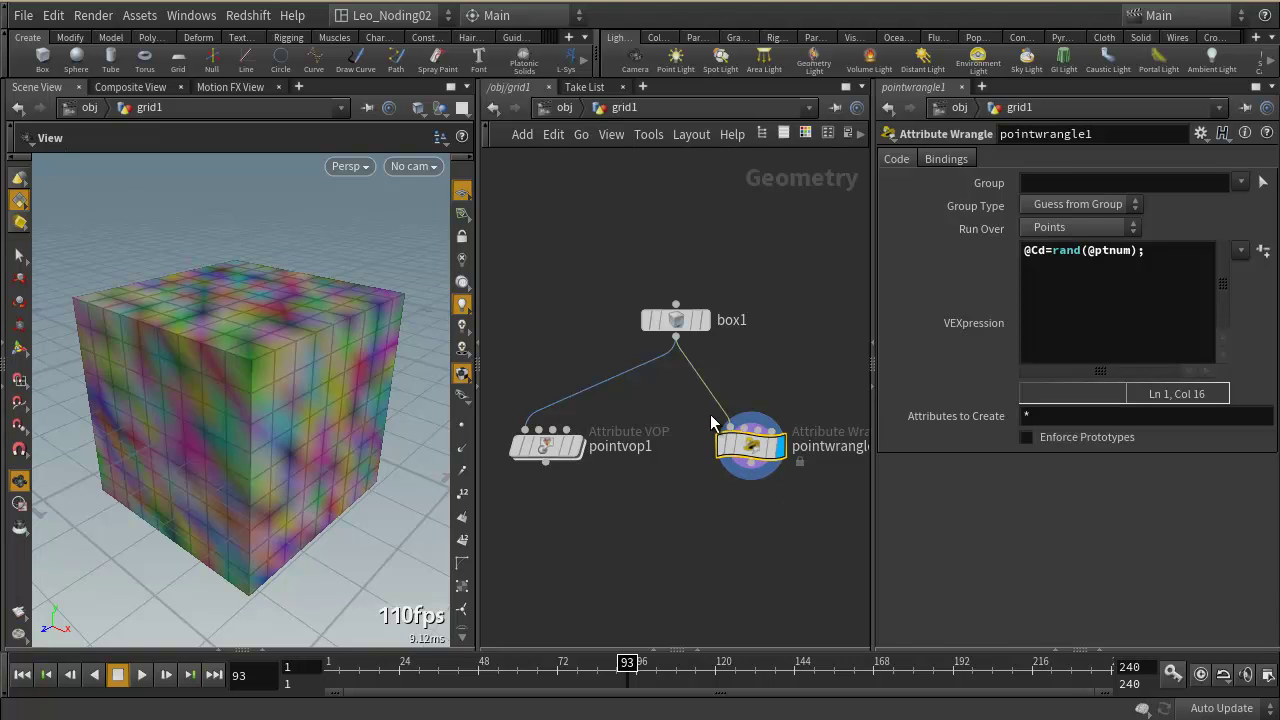
pyautogui.moveTo(708, 414); pyautogui.dragTo(816, 494)
pyautogui.moveTo(600, 514); pyautogui.dragTo(670, 520, button='middle')
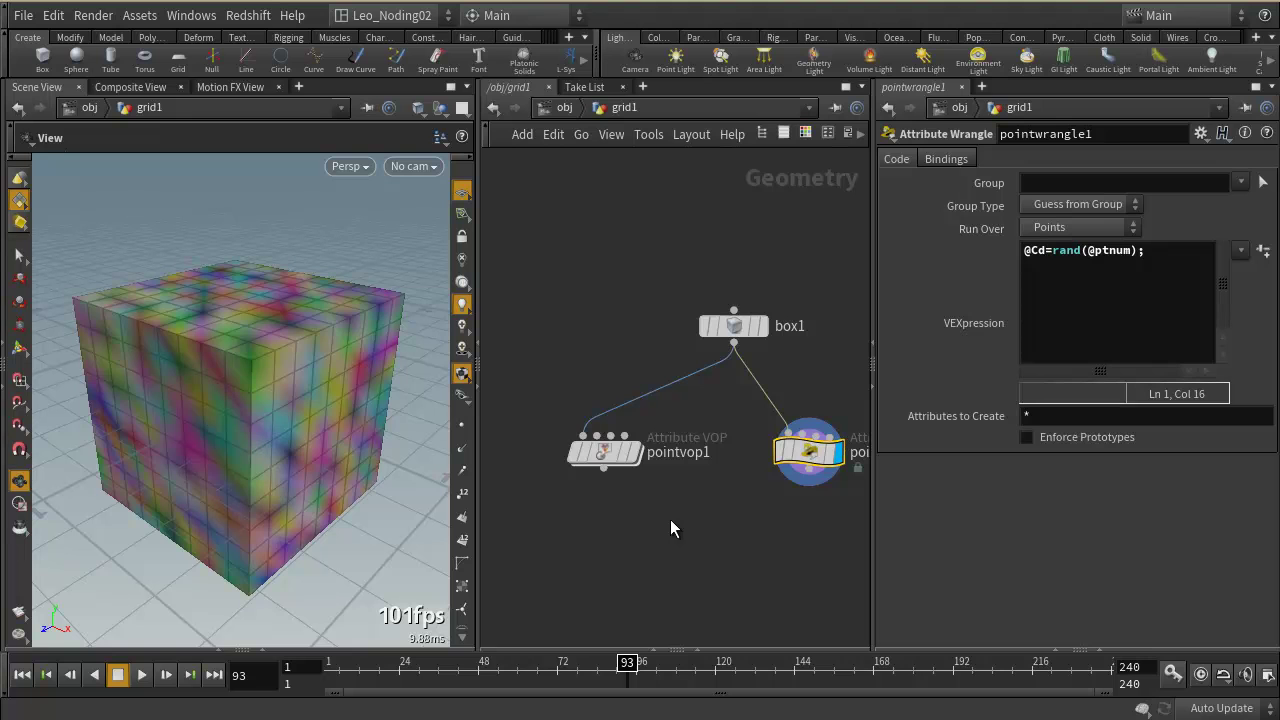
pyautogui.moveTo(670, 518); pyautogui.dragTo(570, 438)
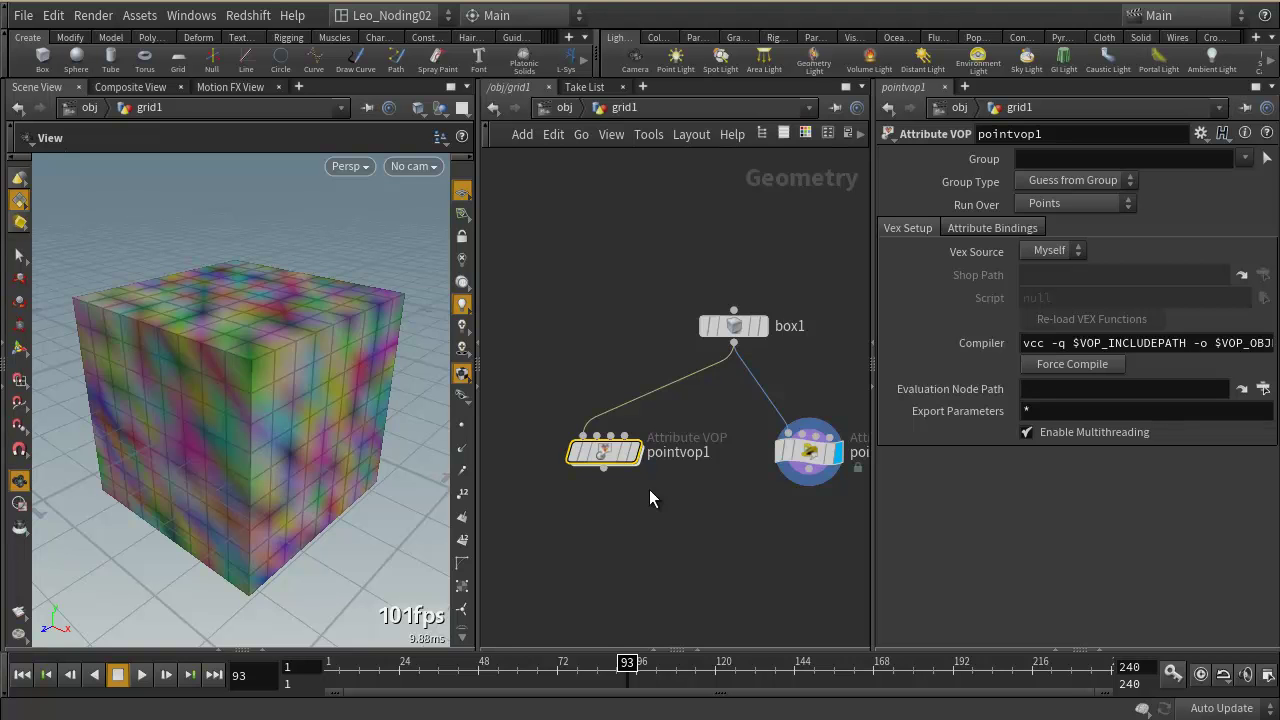
# - Widen the network view slightly and delete the Point VOP and Point Wrangle nodes, keeping only box1
pyautogui.moveTo(873, 505)
pyautogui.mouseDown()
pyautogui.moveTo(789, 504)
pyautogui.moveTo(886, 510)
pyautogui.mouseUp()
pyautogui.moveTo(794, 503); pyautogui.dragTo(748, 490, button='middle')
pyautogui.moveTo(840, 534); pyautogui.dragTo(586, 406)
pyautogui.press('Delete')
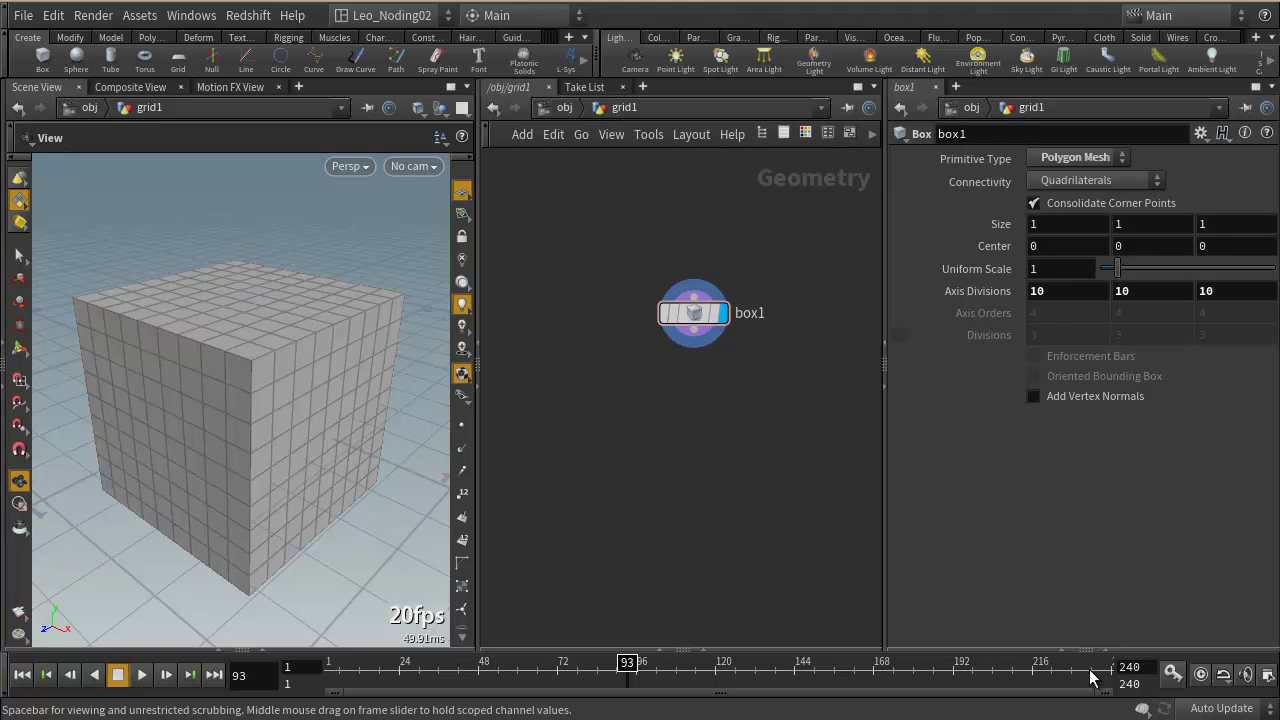
# - Add a Material Palette as a new pane tab beside box1's parameters
pyautogui.click(956, 87)
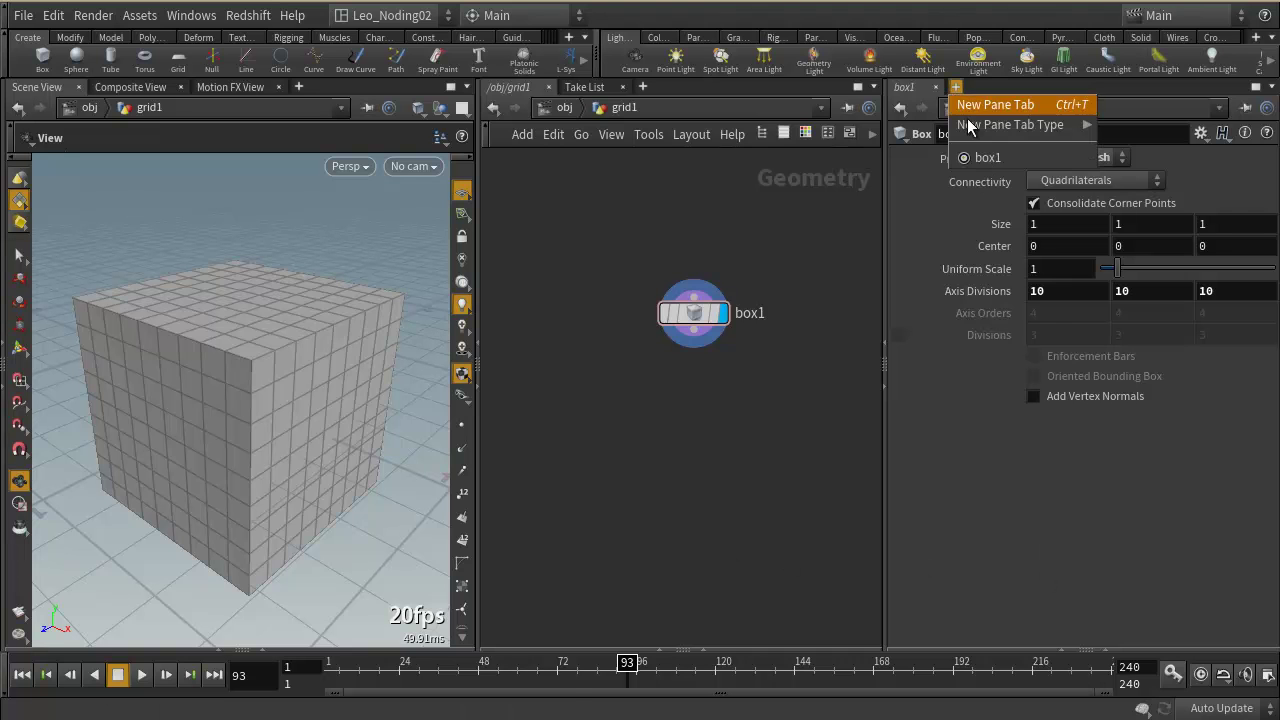
pyautogui.moveTo(1049, 130)
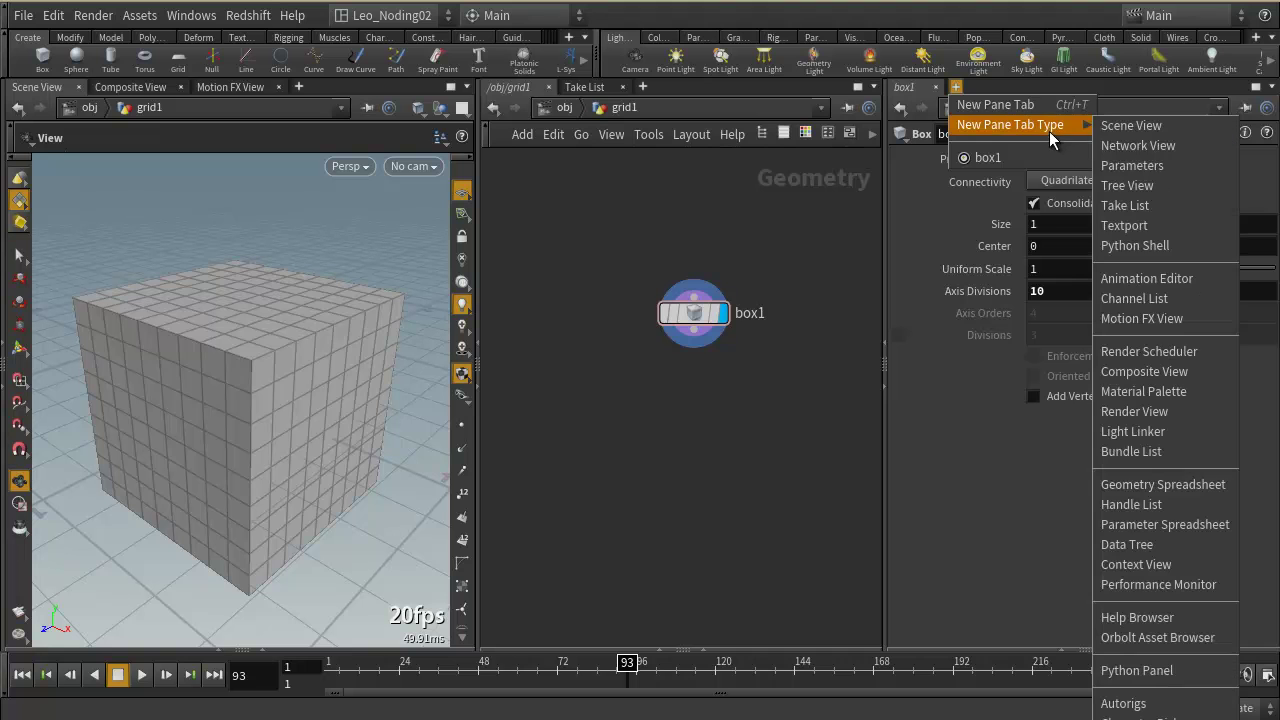
pyautogui.click(1170, 393)
# - Add the Constant material from the Utility category to /mat and assign it to the cube
pyautogui.moveTo(1015, 236); pyautogui.dragTo(1068, 507)
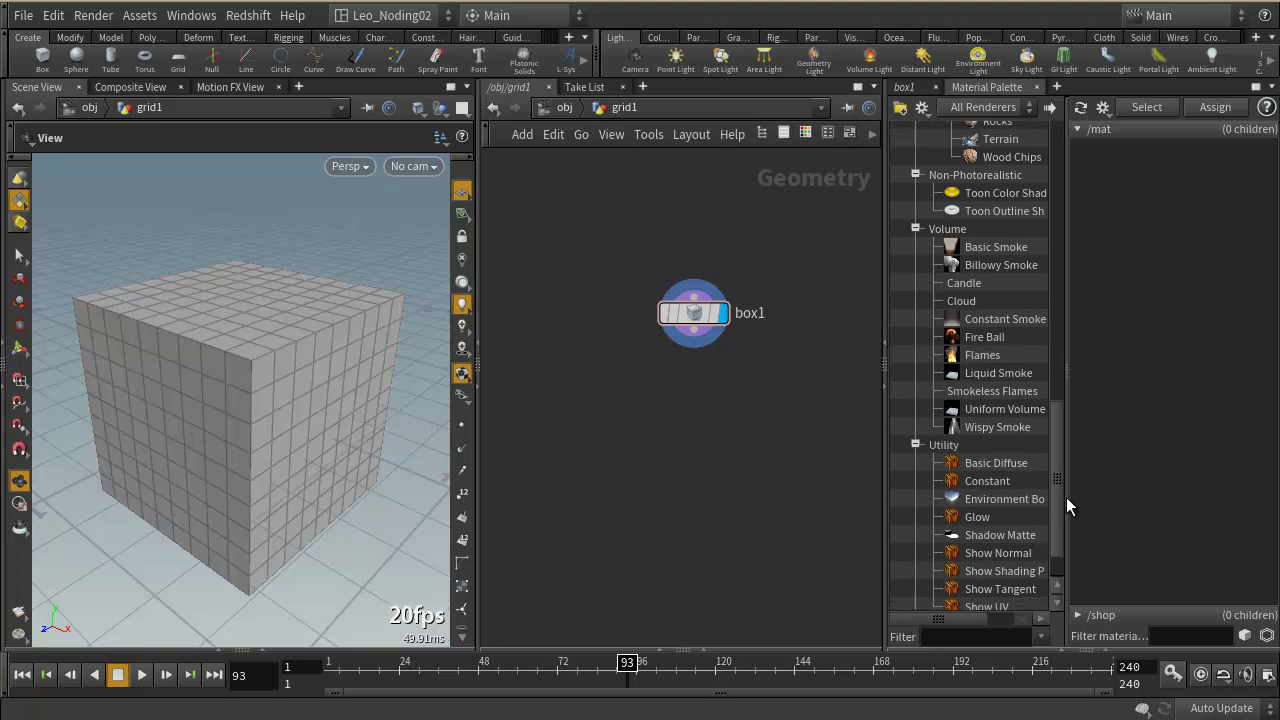
pyautogui.click(975, 482)
pyautogui.moveTo(1118, 313); pyautogui.dragTo(1125, 300)
pyautogui.moveTo(1123, 209); pyautogui.dragTo(389, 336)
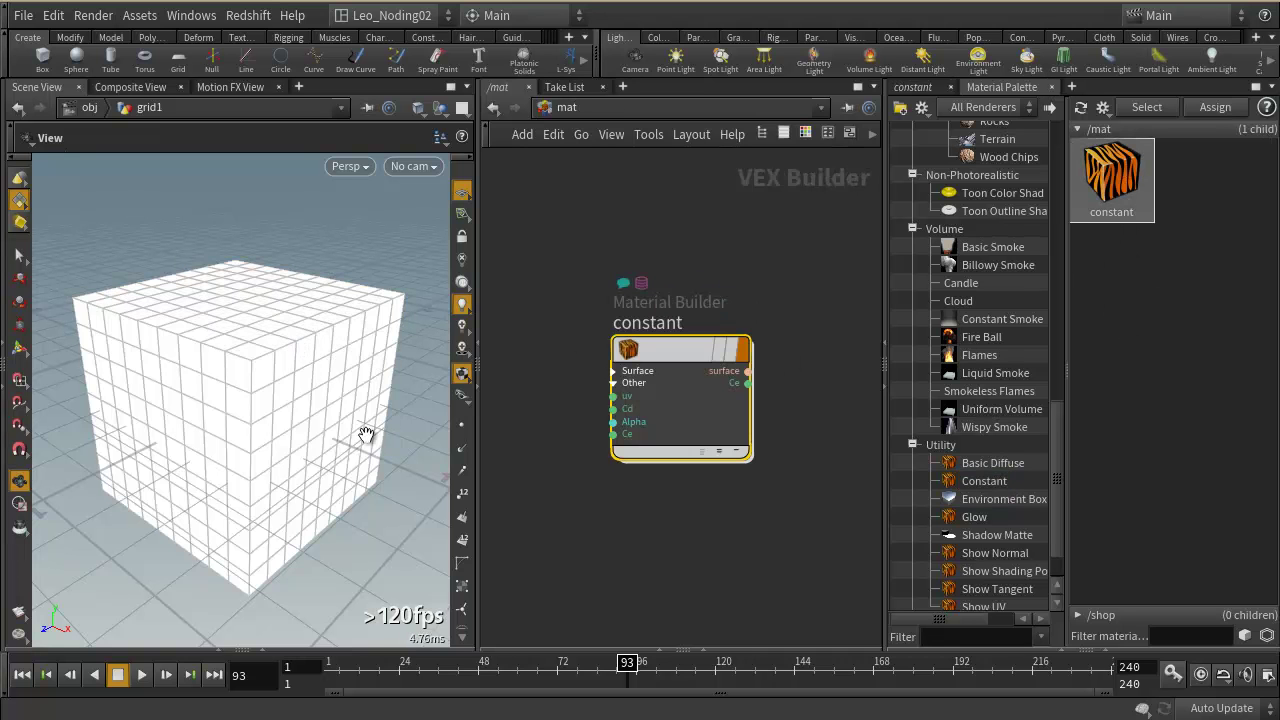
# - Examine the VOP network inside the Constant material and the node categories that can be added there
pyautogui.doubleClick(677, 349)
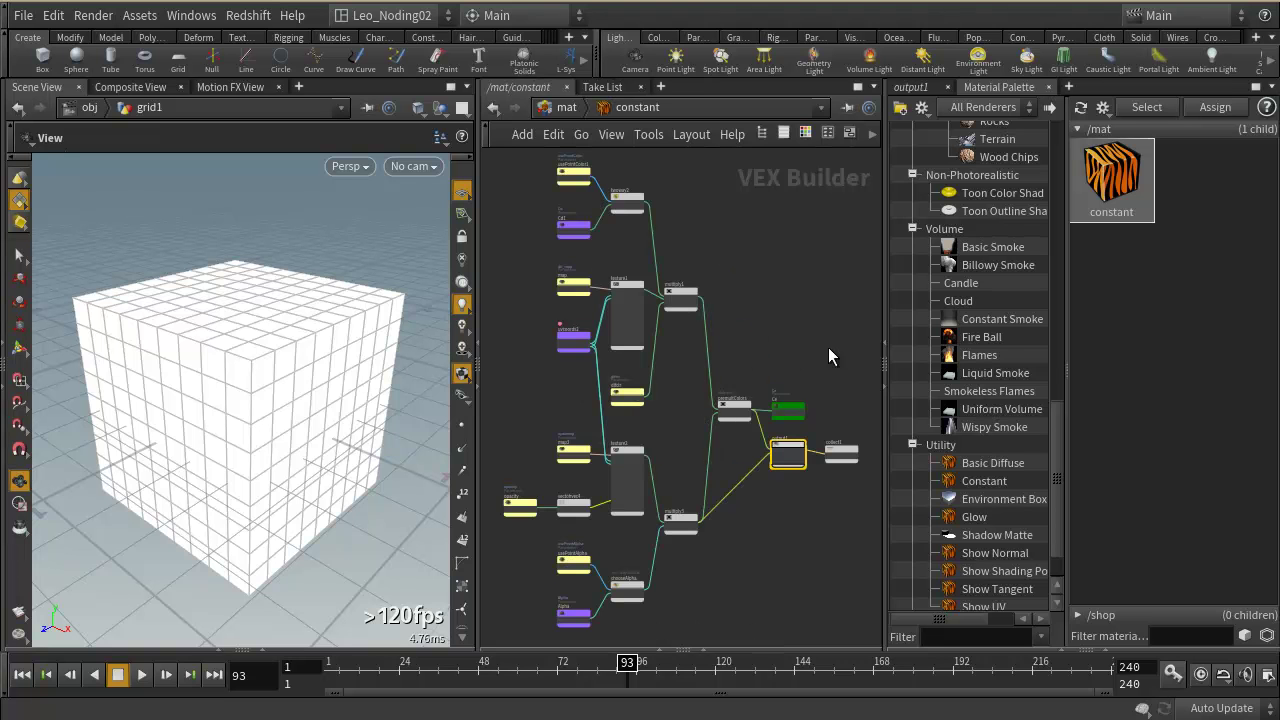
pyautogui.scroll(3, 623, 281)
pyautogui.moveTo(675, 293); pyautogui.dragTo(704, 508, button='middle')
pyautogui.scroll(4, 775, 440)
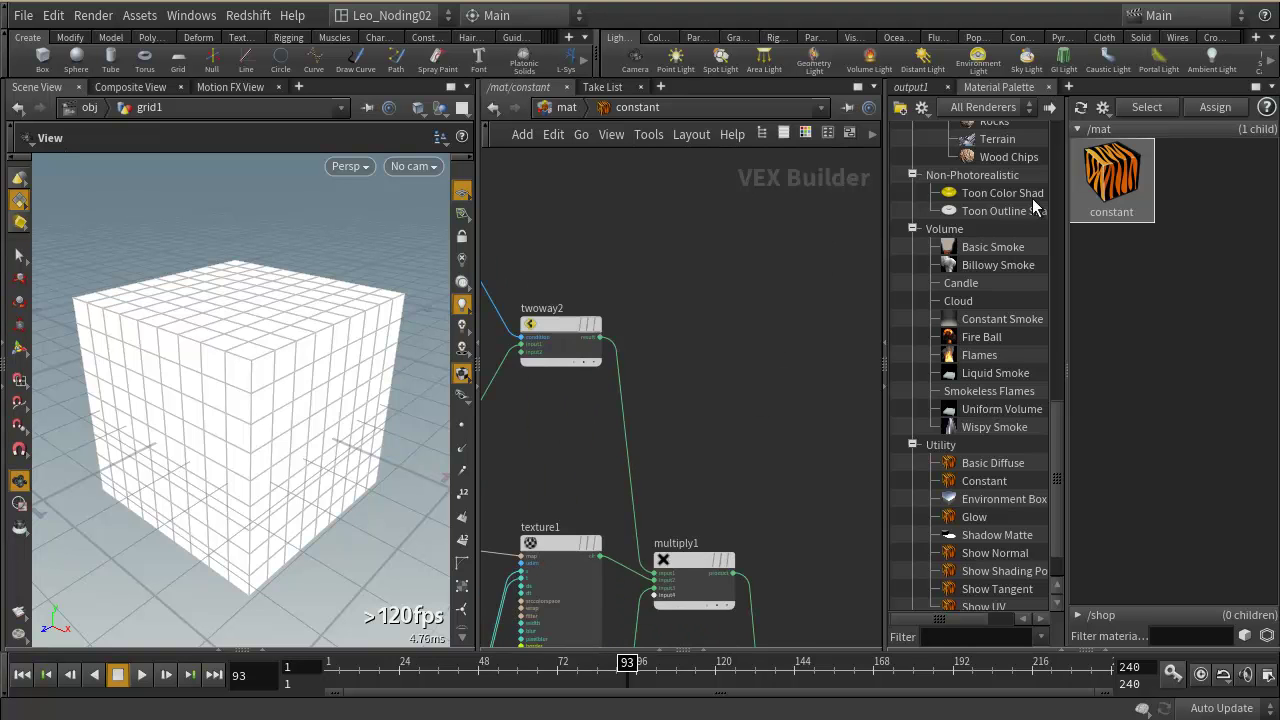
pyautogui.scroll(-8, 762, 423)
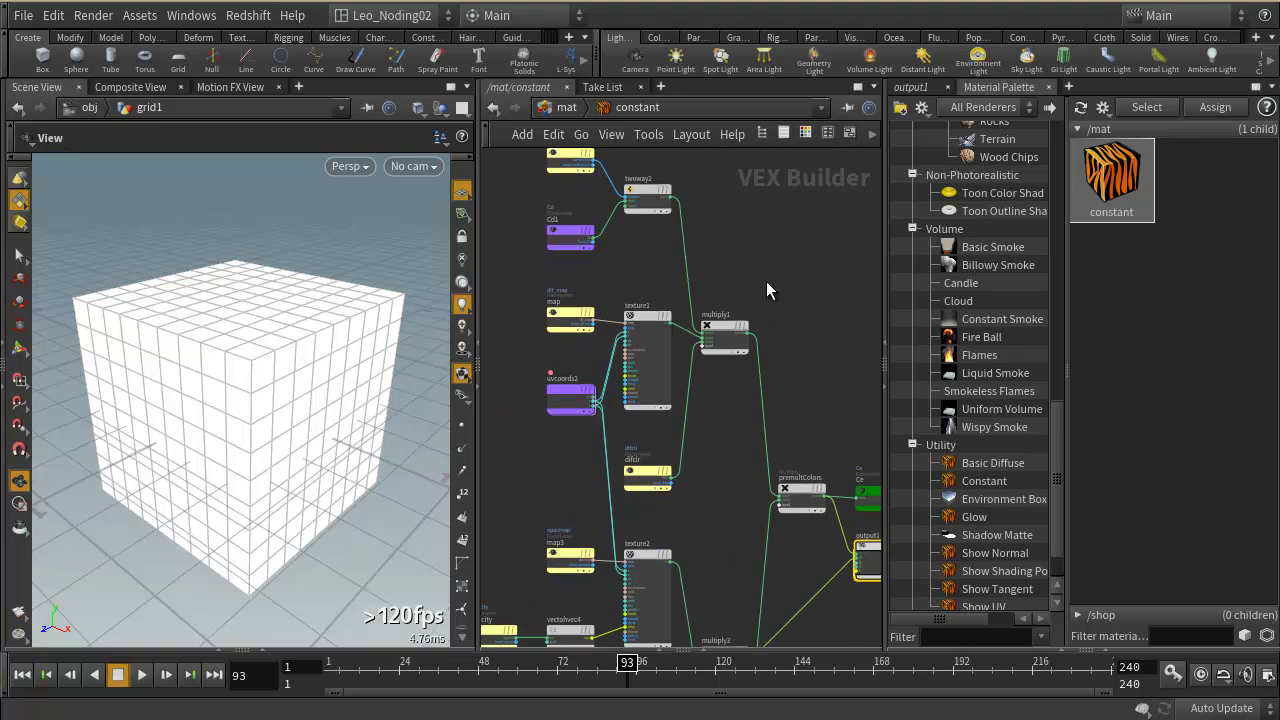
pyautogui.moveTo(738, 481); pyautogui.dragTo(712, 475, button='middle')
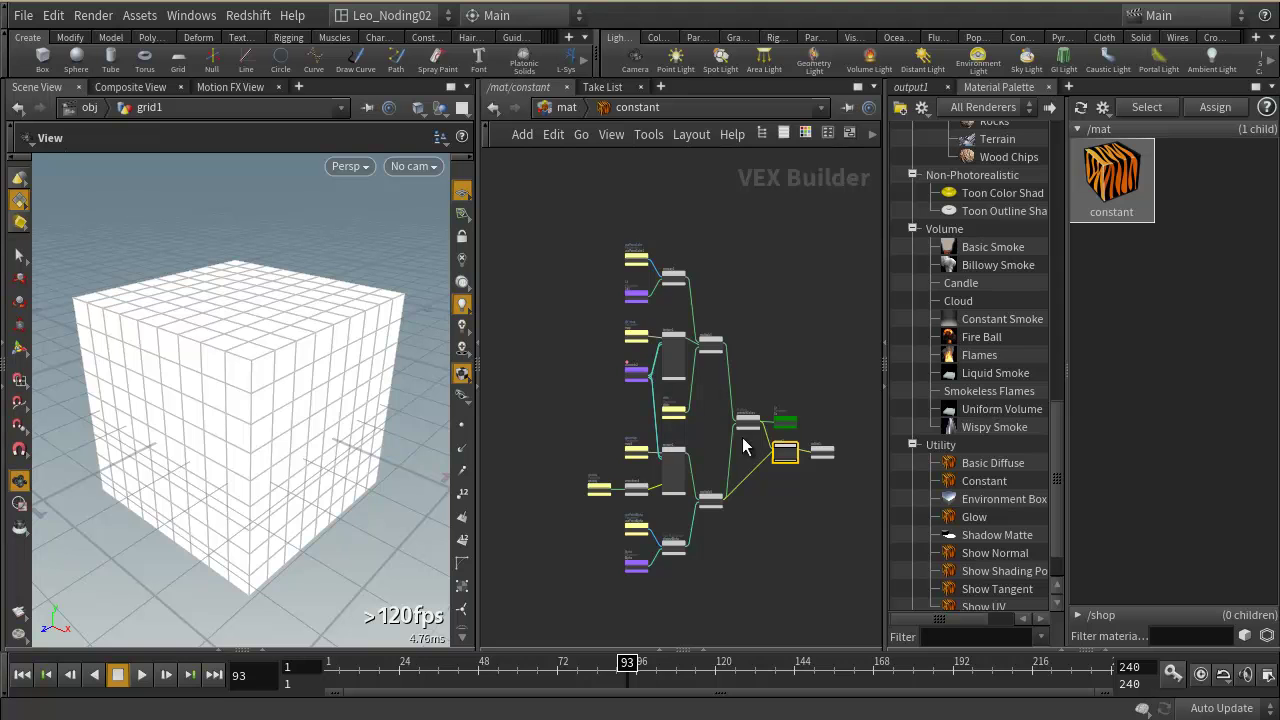
pyautogui.press('Tab')
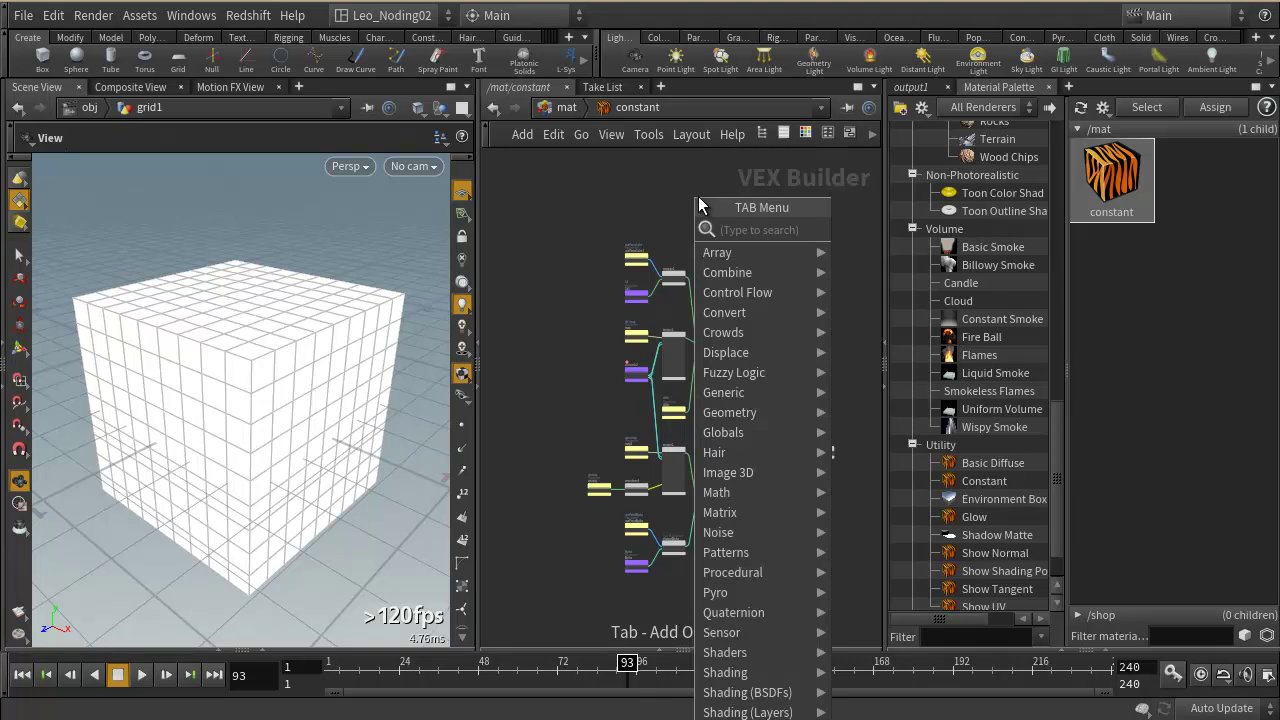
pyautogui.moveTo(760, 552)
pyautogui.click(862, 494)
pyautogui.scroll(3, 829, 503)
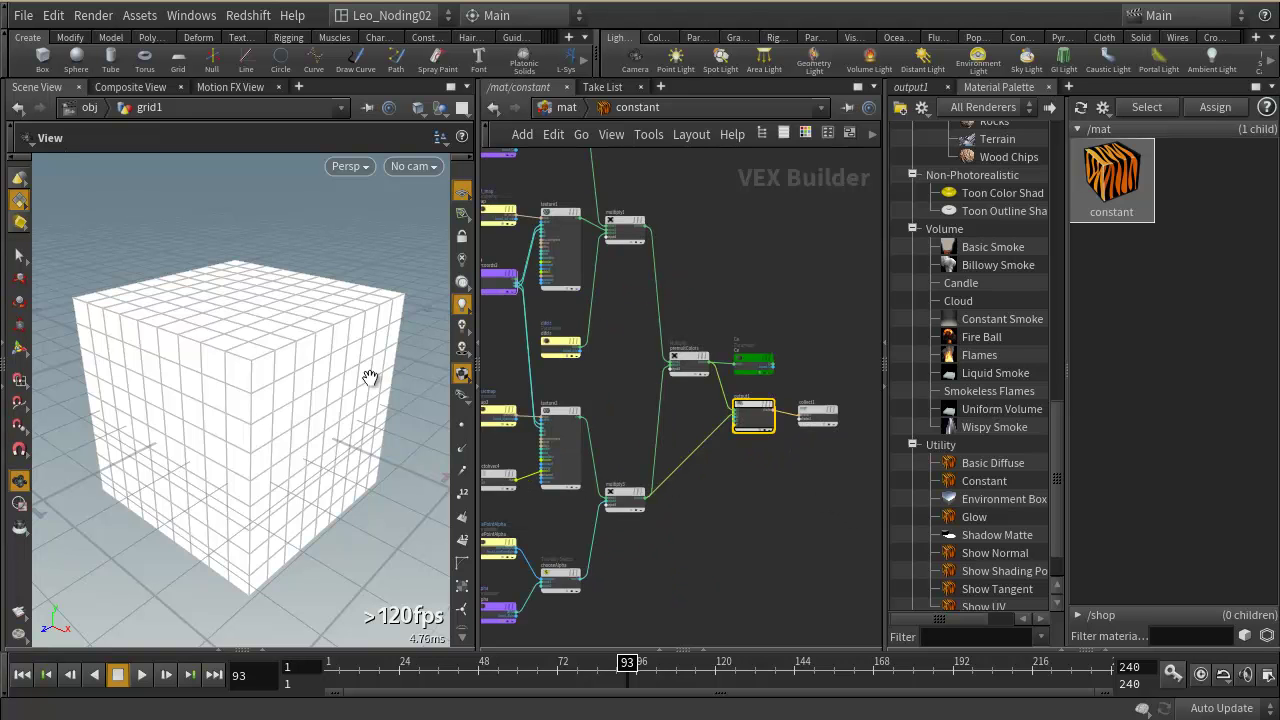
# - Expand the Render View pane below the Material Palette and start rendering the cube
pyautogui.moveTo(284, 357); pyautogui.dragTo(262, 372)
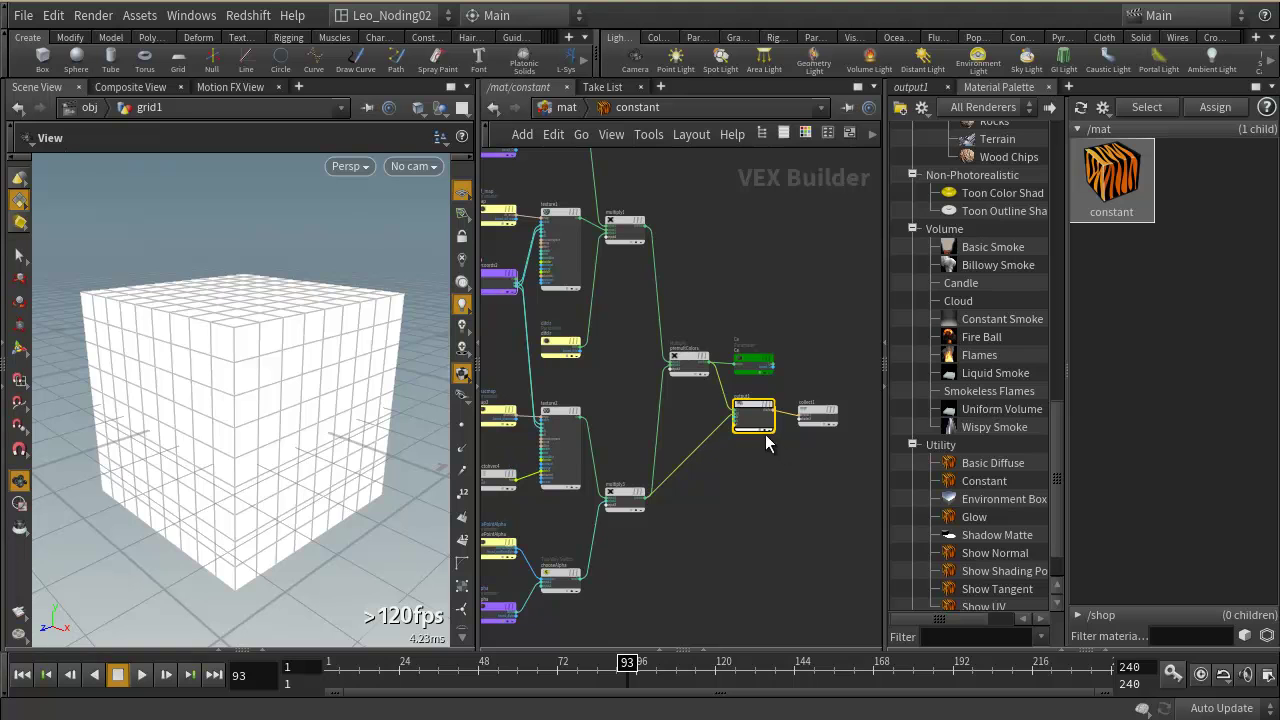
pyautogui.click(1115, 648)
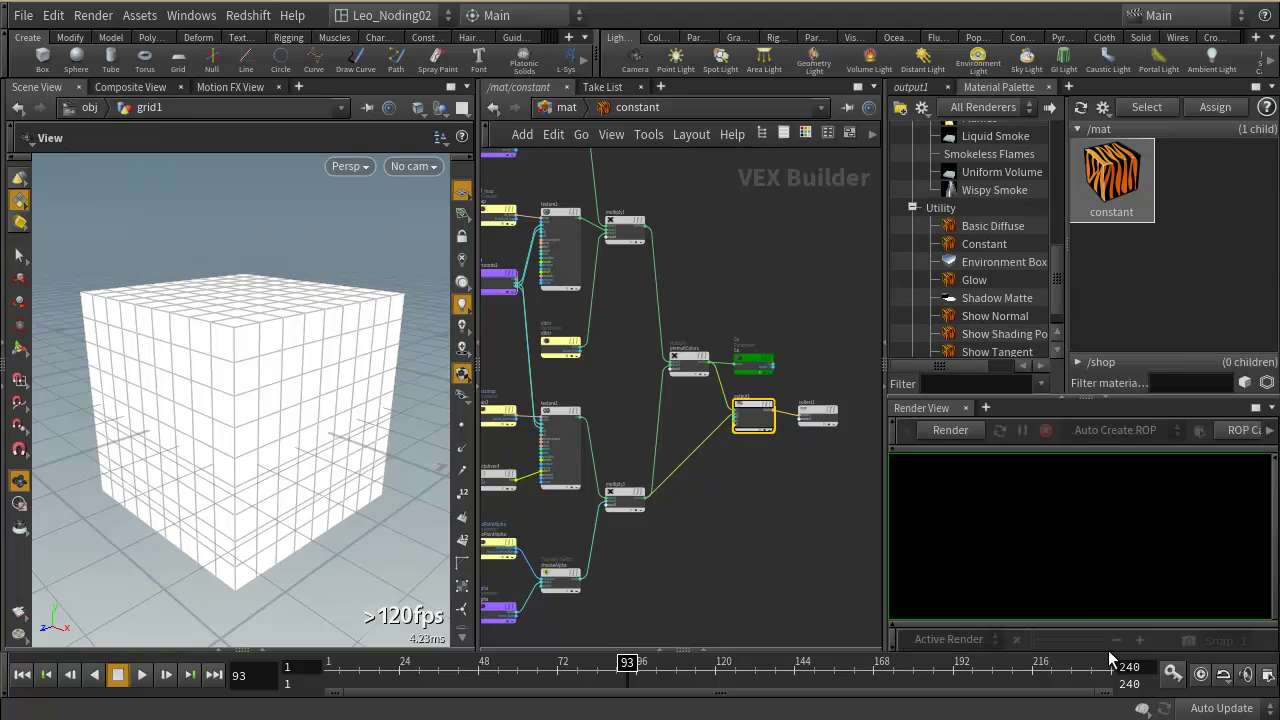
pyautogui.click(948, 431)
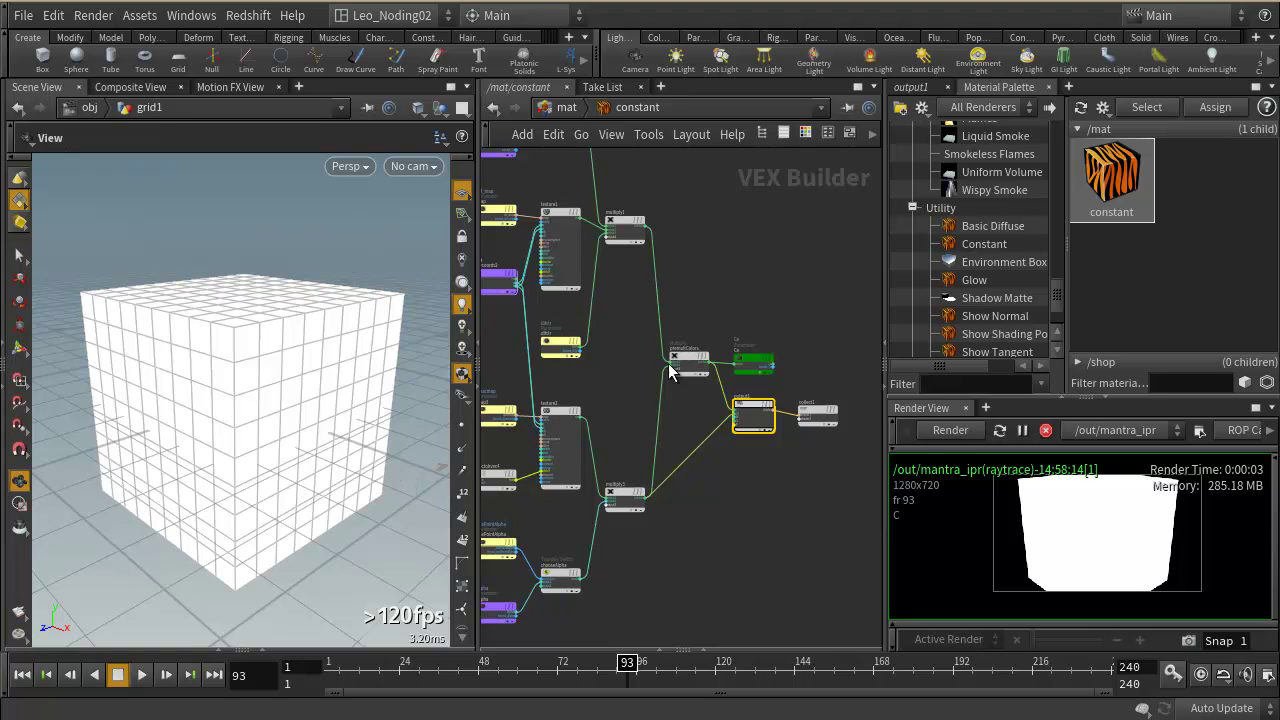
# - Return to the mat level and set the Constant material's Color to red (0.9, 0, 0)
pyautogui.click(581, 113)
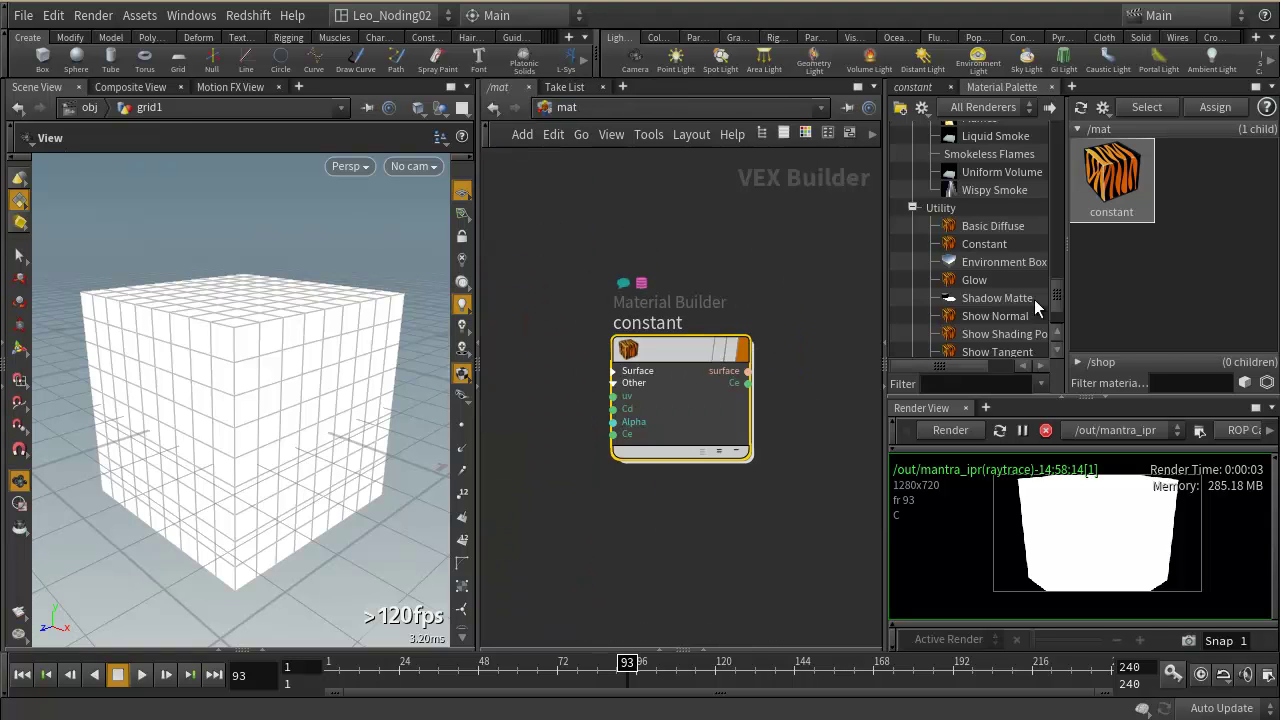
pyautogui.click(920, 87)
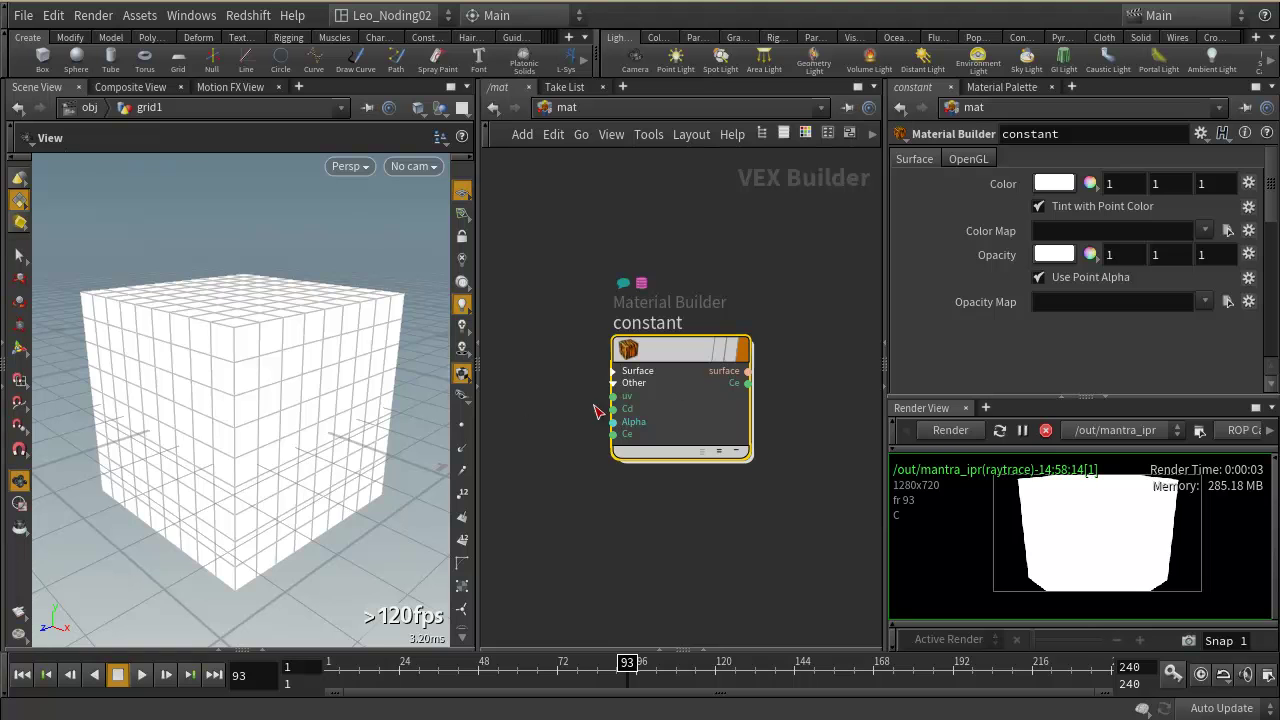
pyautogui.click(1056, 184)
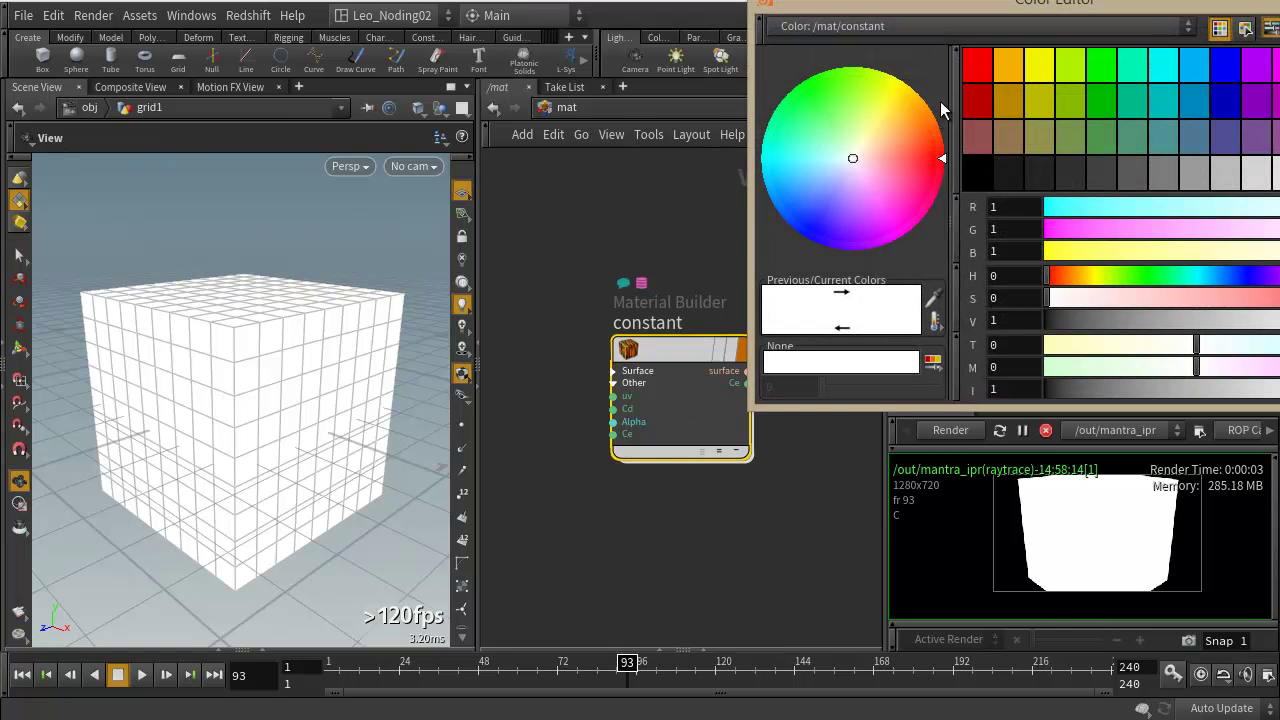
pyautogui.click(978, 65)
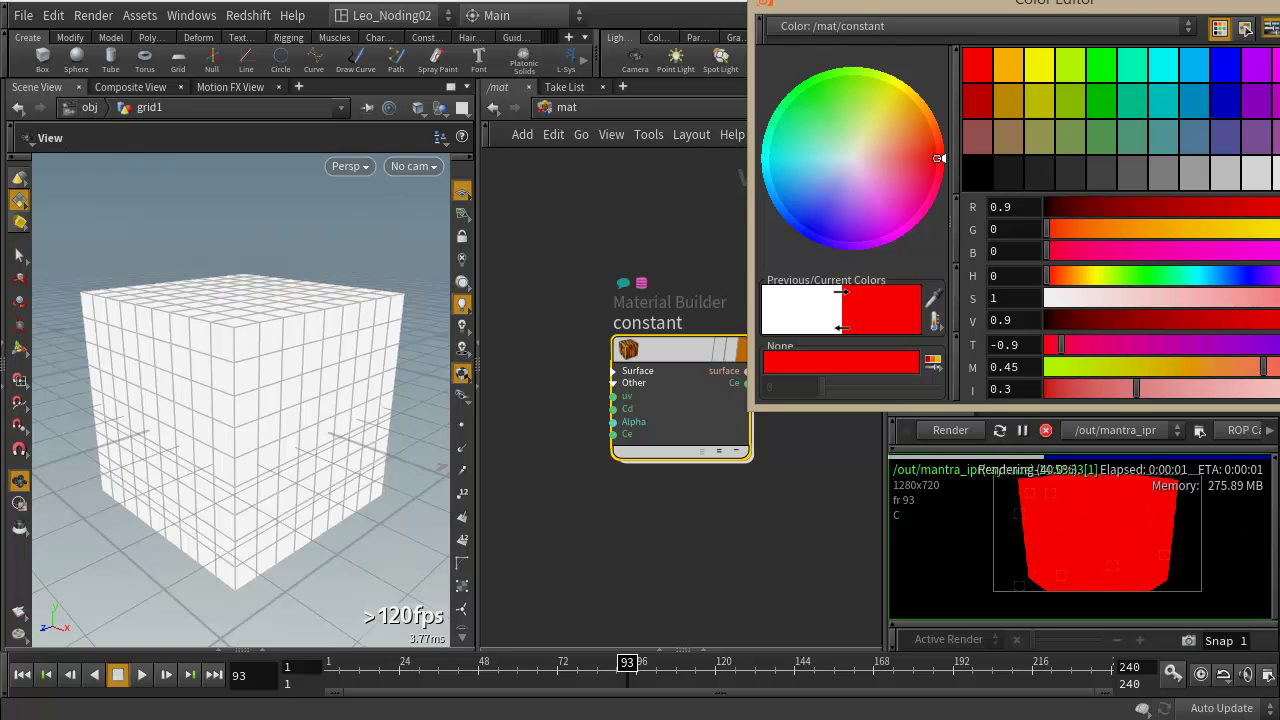
pyautogui.moveTo(1049, 8); pyautogui.dragTo(645, 118)
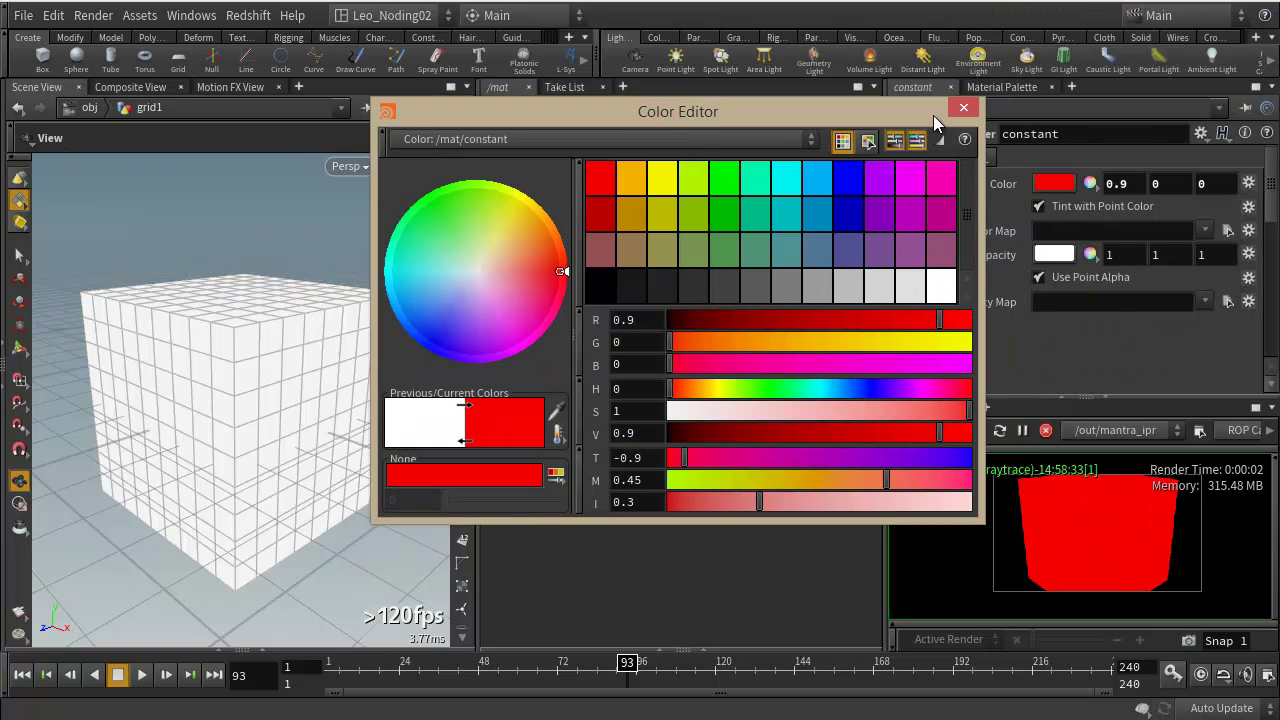
pyautogui.click(963, 108)
# - Examine how the nodes inside the Constant material connect to its output, and return to the mat level
pyautogui.moveTo(808, 511); pyautogui.dragTo(802, 481, button='middle')
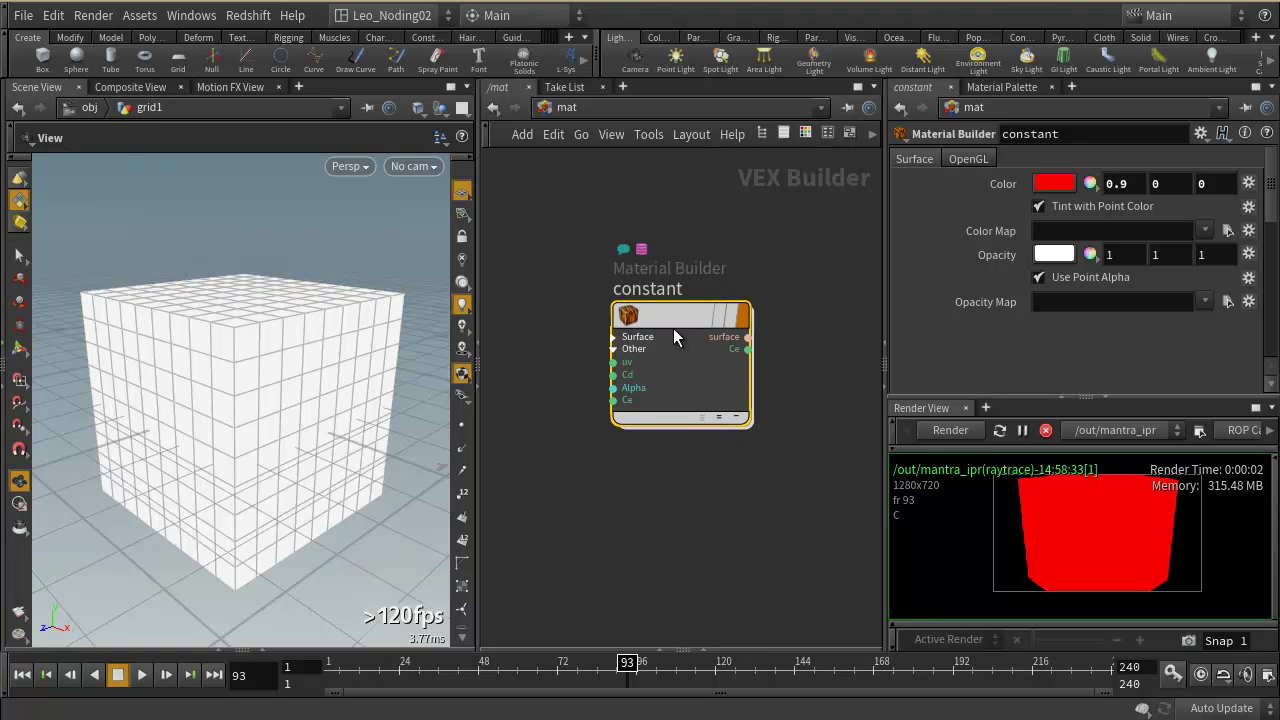
pyautogui.moveTo(667, 321)
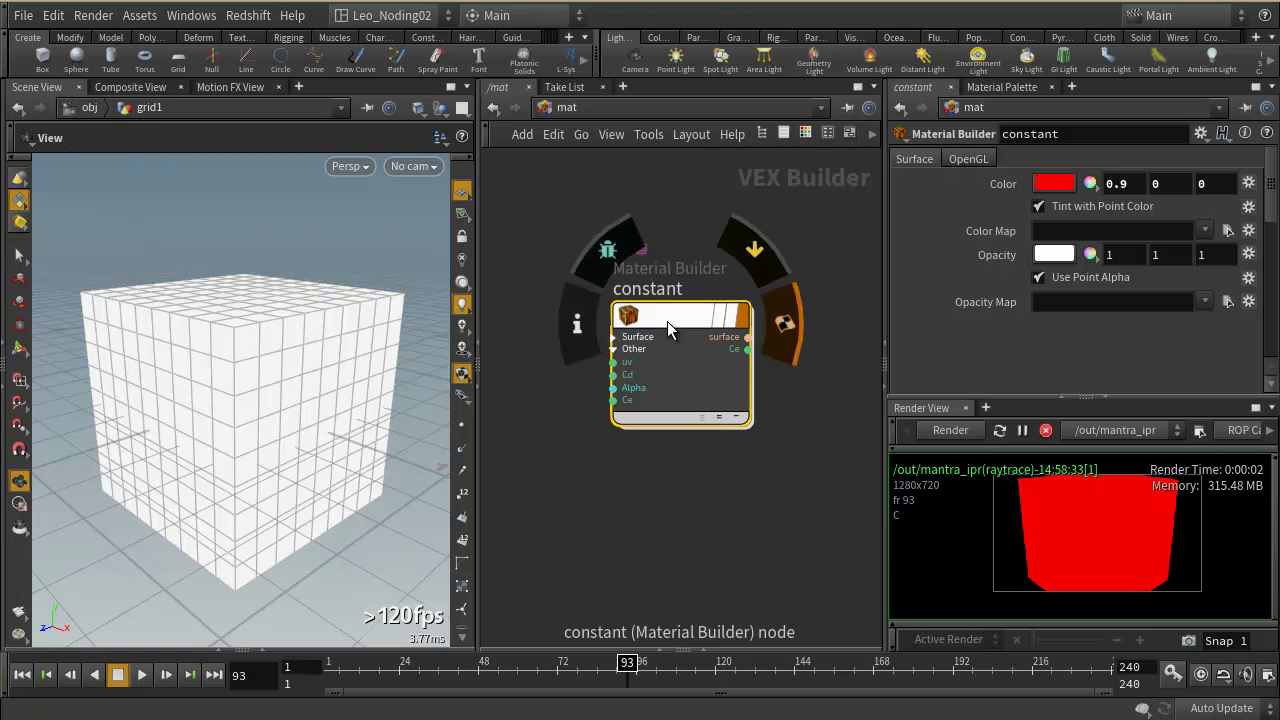
pyautogui.doubleClick(667, 321)
pyautogui.moveTo(614, 399); pyautogui.dragTo(703, 432, button='middle')
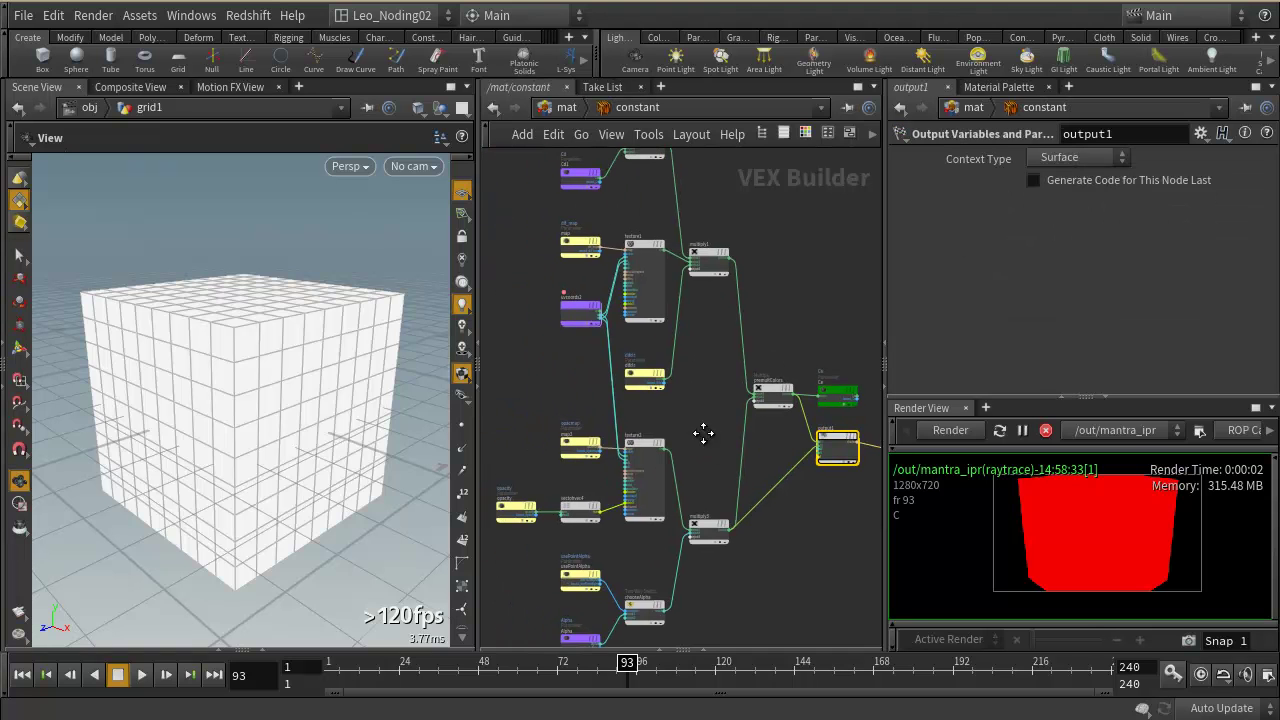
pyautogui.scroll(-2, 703, 432)
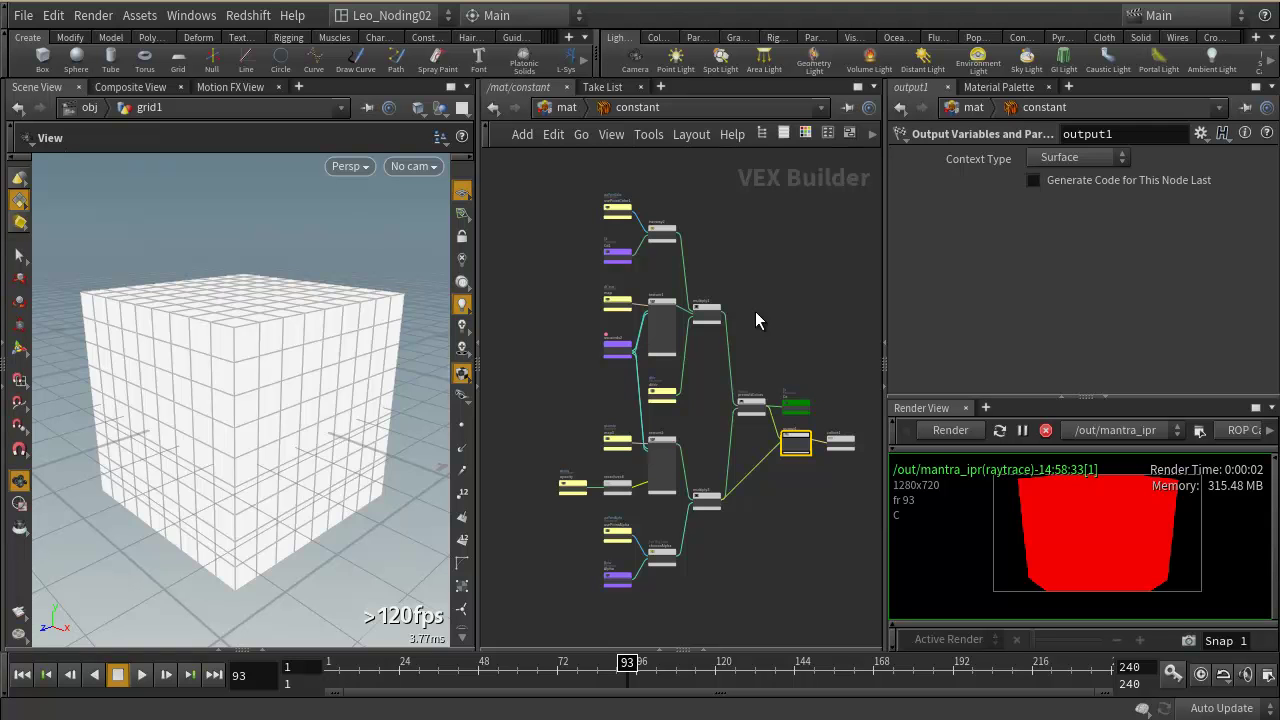
pyautogui.click(566, 107)
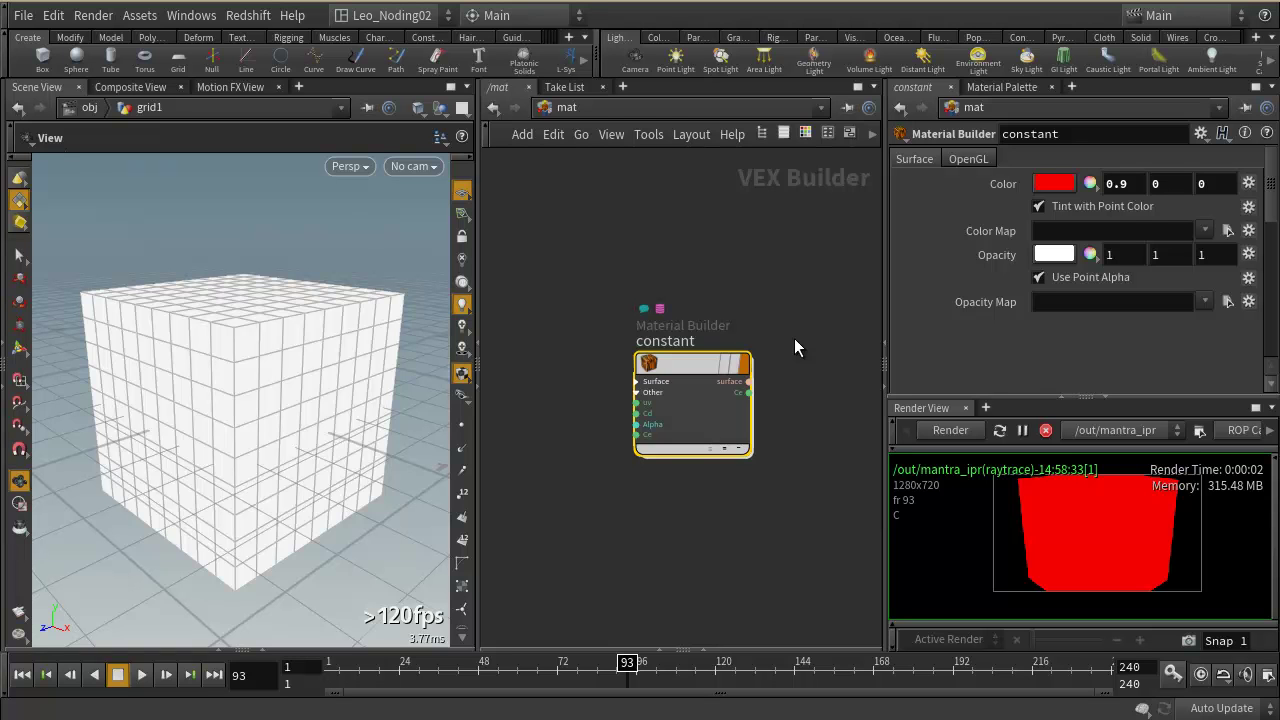
pyautogui.moveTo(782, 448); pyautogui.dragTo(755, 434, button='middle')
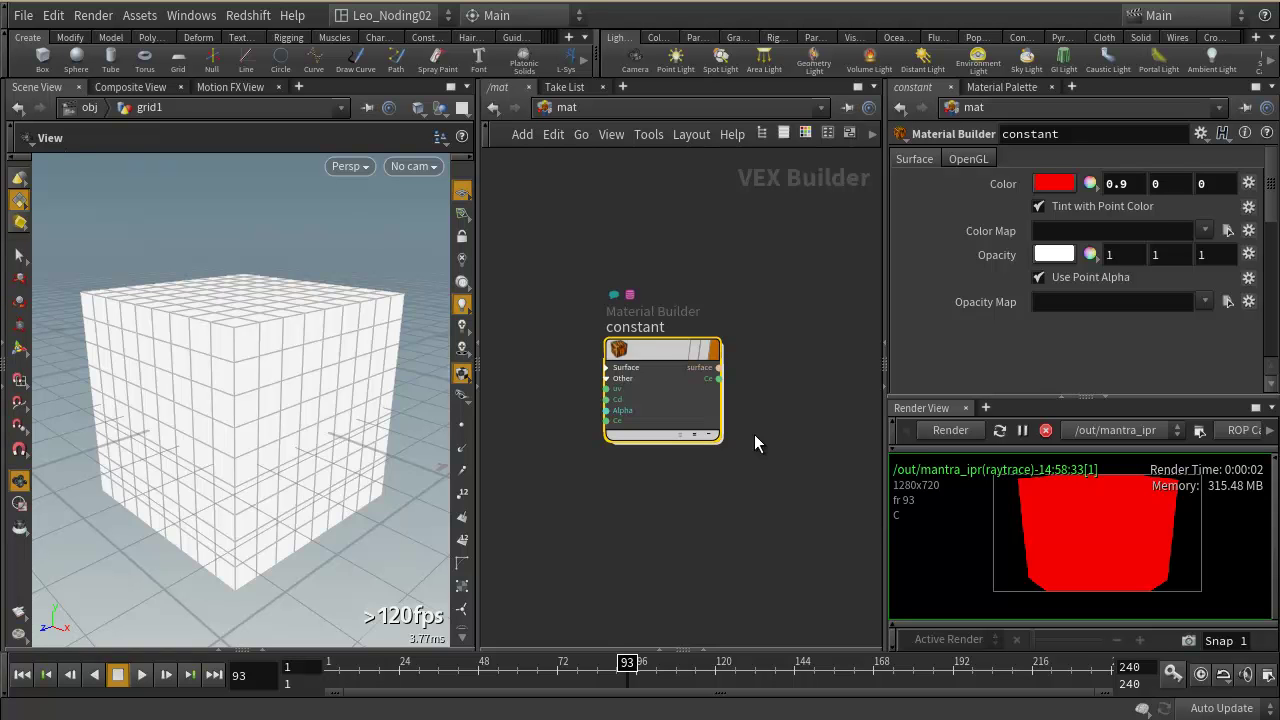
# - Switch the network view to the grid1 geometry network under obj, with box1 selected
pyautogui.click(599, 111)
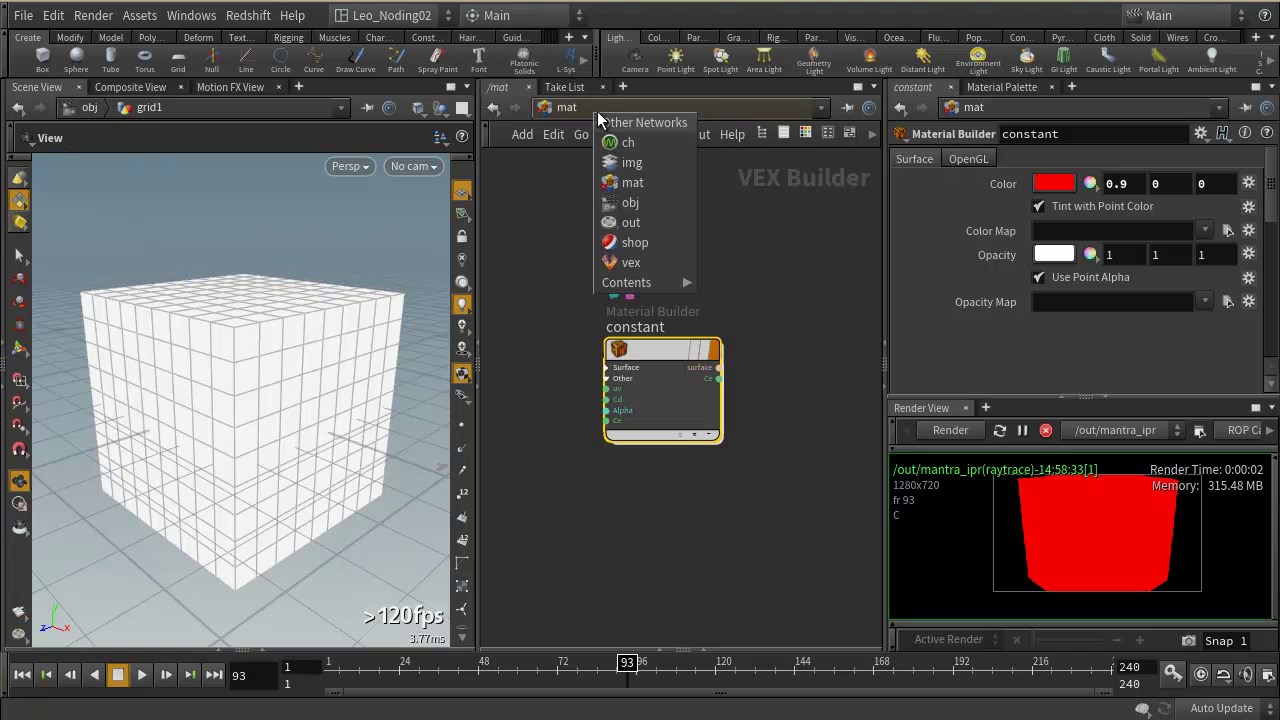
pyautogui.click(630, 202)
pyautogui.click(717, 334)
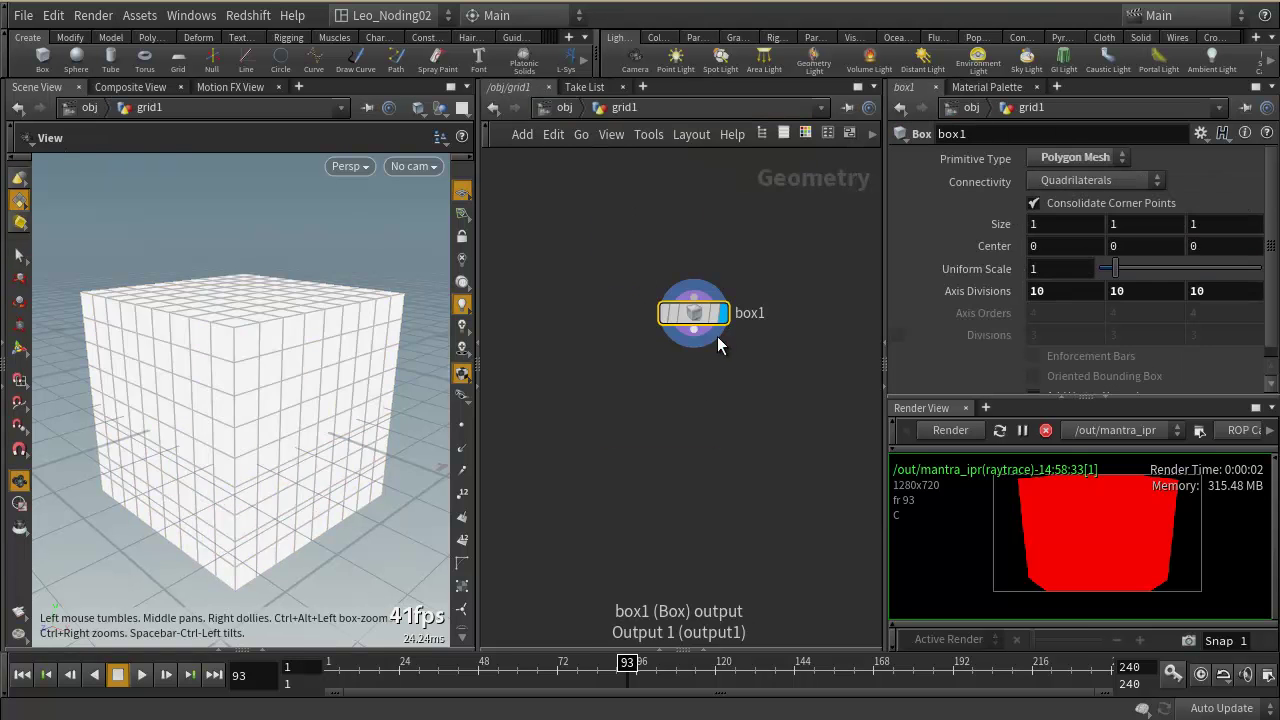
# - Add a Point - Old node to the network and place it below box1, slightly to the side
pyautogui.press('Tab')
pyautogui.write('poi')
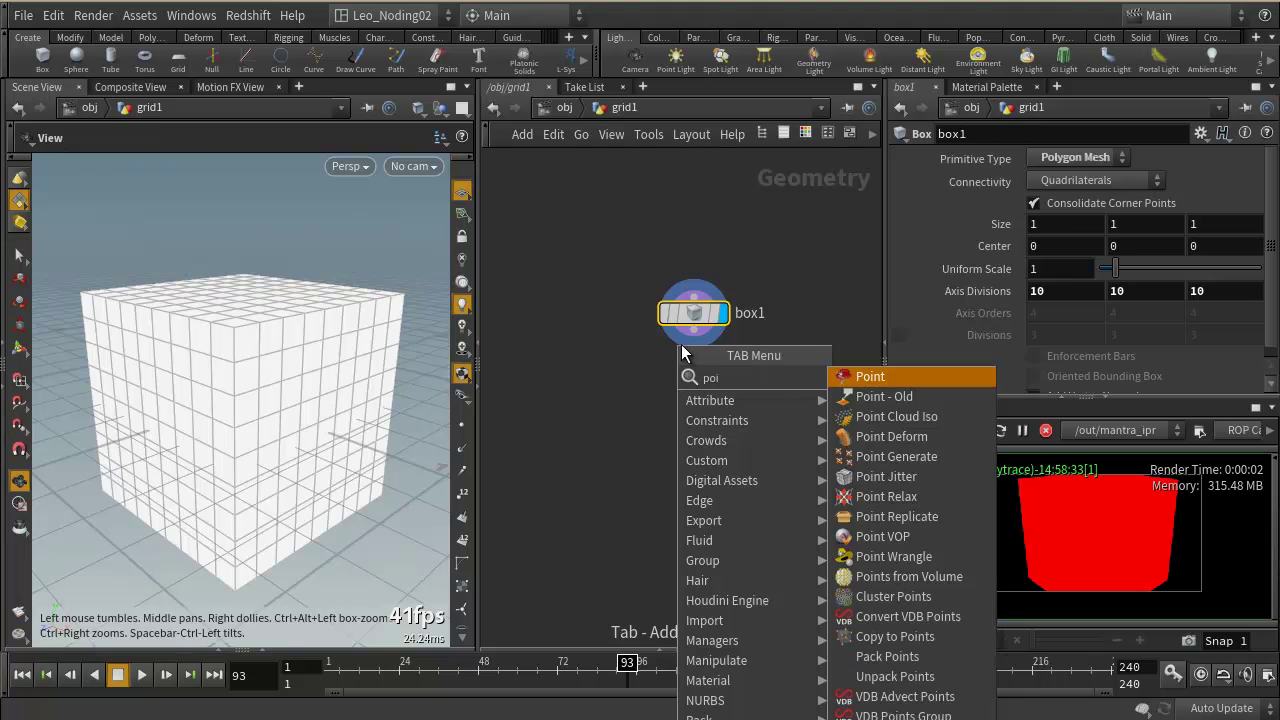
pyautogui.click(890, 396)
pyautogui.click(688, 399)
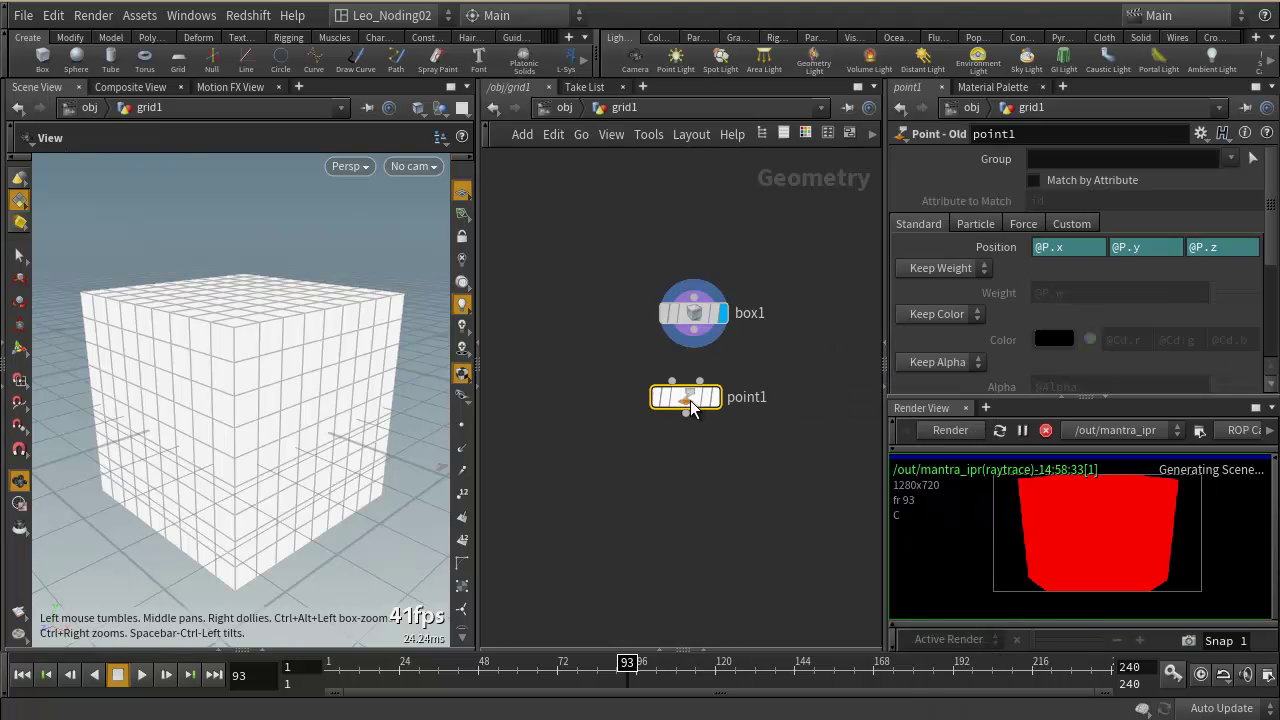
pyautogui.moveTo(690, 405); pyautogui.dragTo(637, 405)
# - Add the current Point node beside the Point - Old node and arrange the pair below box1
pyautogui.press('Tab')
pyautogui.write('poi')
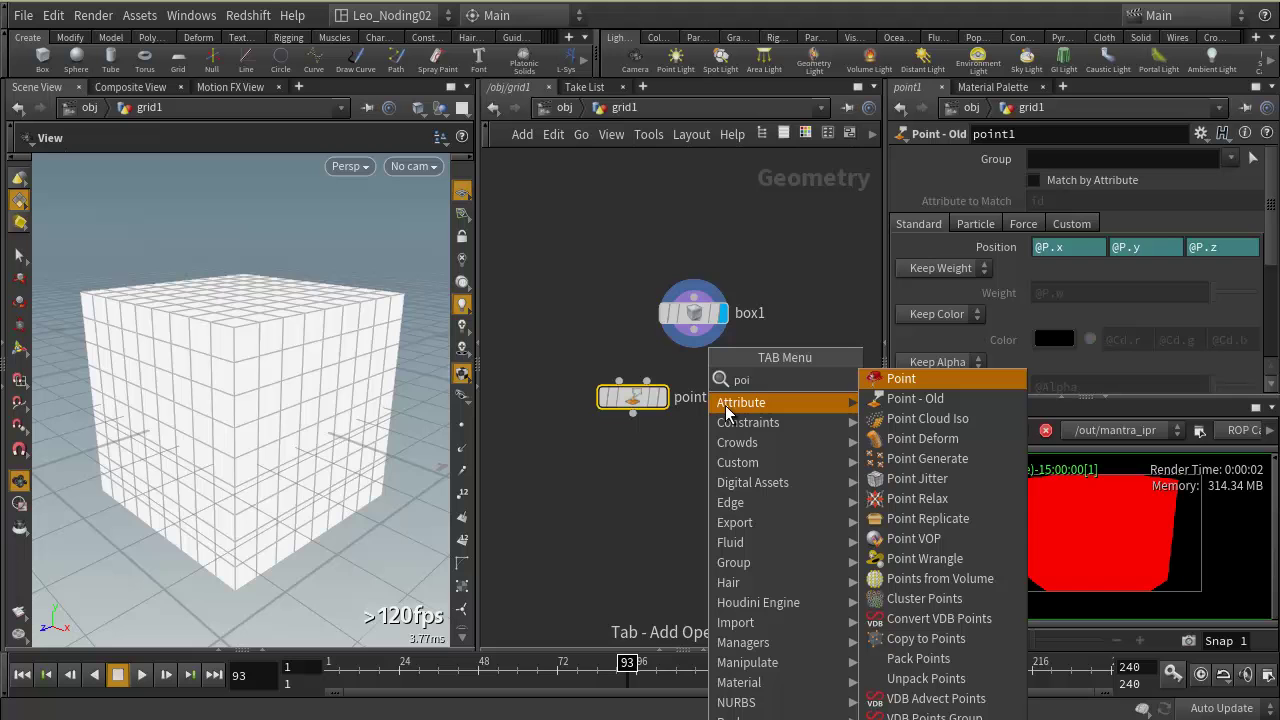
pyautogui.click(914, 380)
pyautogui.click(792, 400)
pyautogui.scroll(2, 792, 429)
pyautogui.moveTo(779, 470); pyautogui.dragTo(738, 492, button='middle')
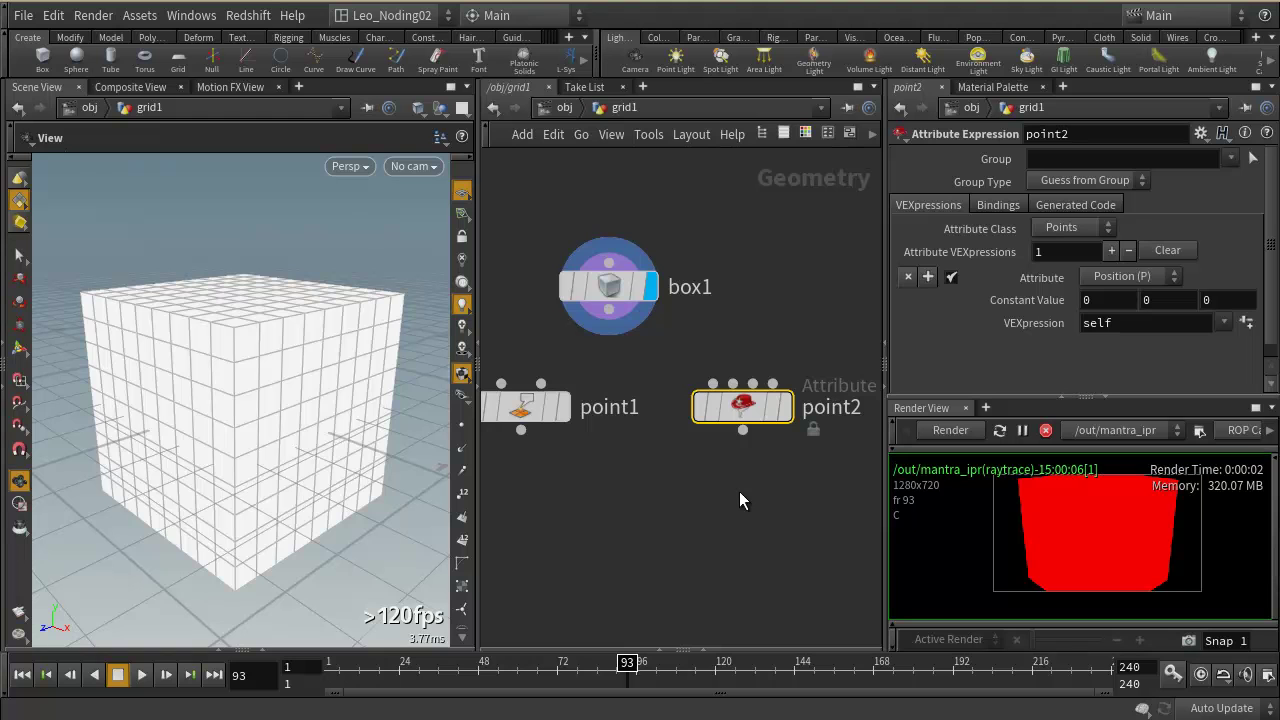
pyautogui.moveTo(676, 514); pyautogui.dragTo(712, 517, button='middle')
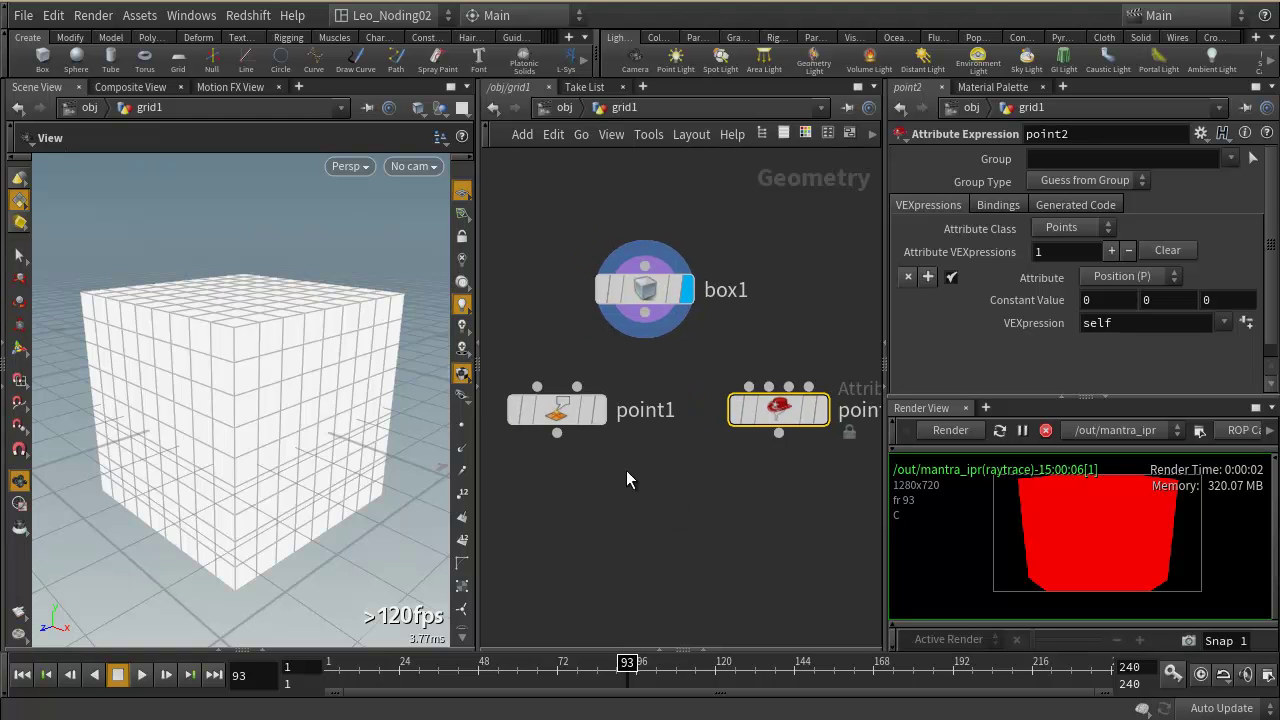
pyautogui.click(562, 416)
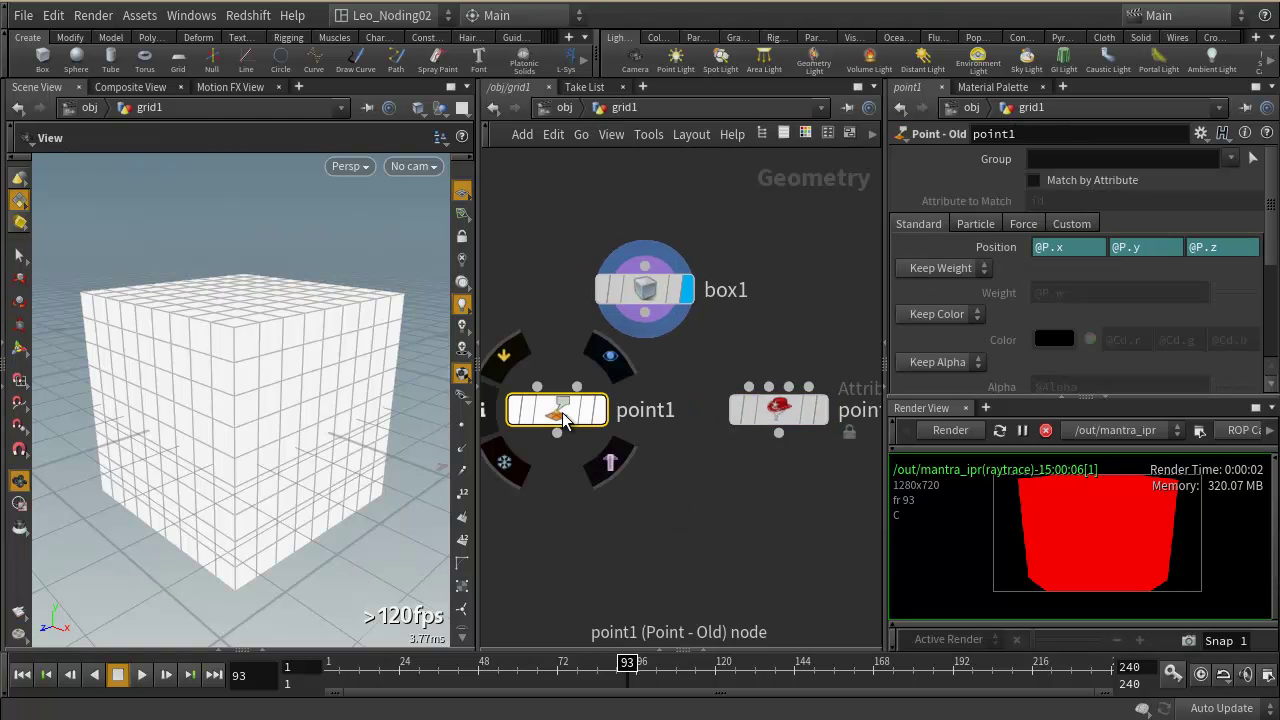
pyautogui.moveTo(559, 409)
pyautogui.mouseDown()
pyautogui.moveTo(582, 410)
pyautogui.moveTo(567, 409)
pyautogui.mouseUp()
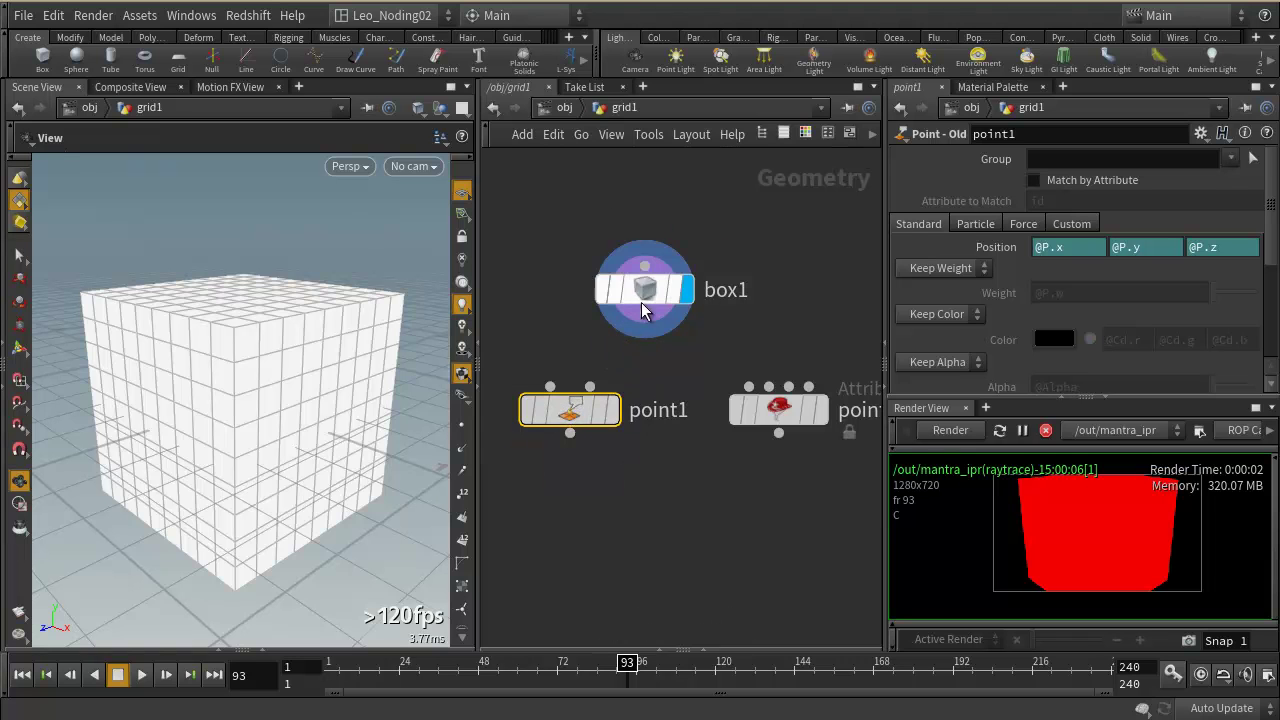
# - Raise box1's Axis Divisions to 51 on all three axes and stop the live render
pyautogui.moveTo(643, 296); pyautogui.dragTo(646, 262)
pyautogui.moveTo(955, 299); pyautogui.dragTo(1060, 299, button='middle')
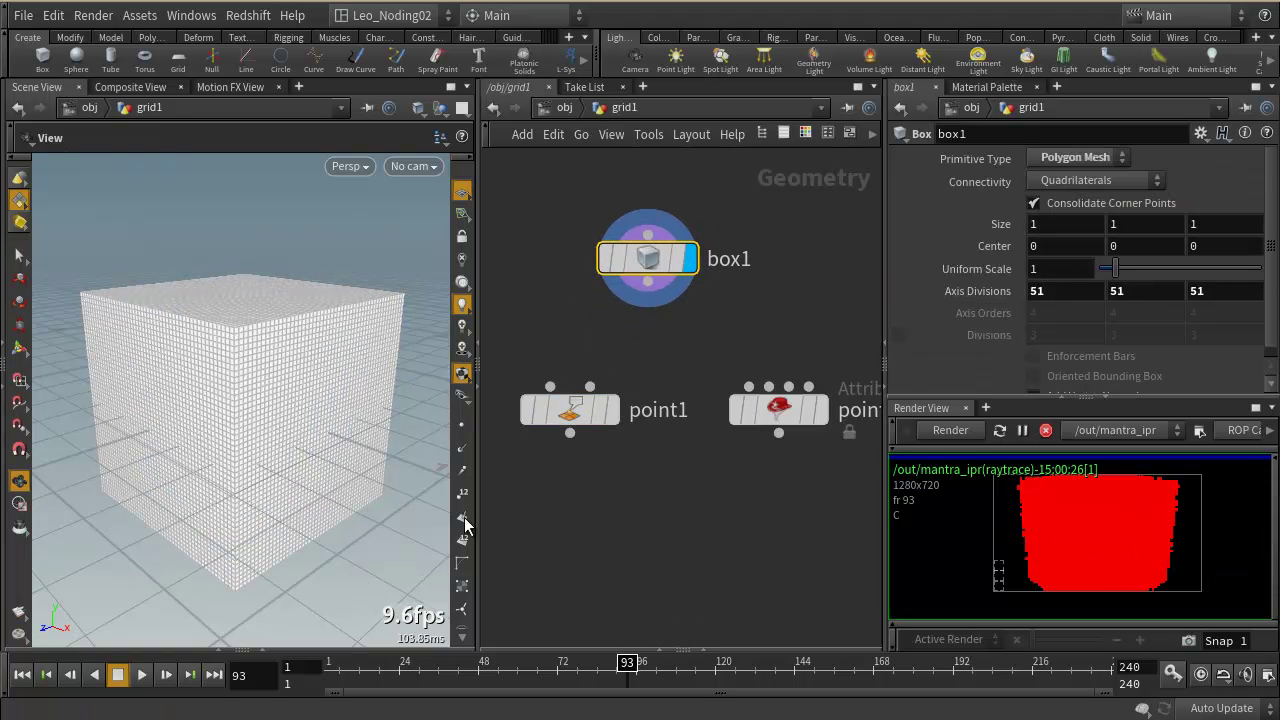
pyautogui.click(1046, 431)
pyautogui.moveTo(688, 349); pyautogui.dragTo(713, 367, button='middle')
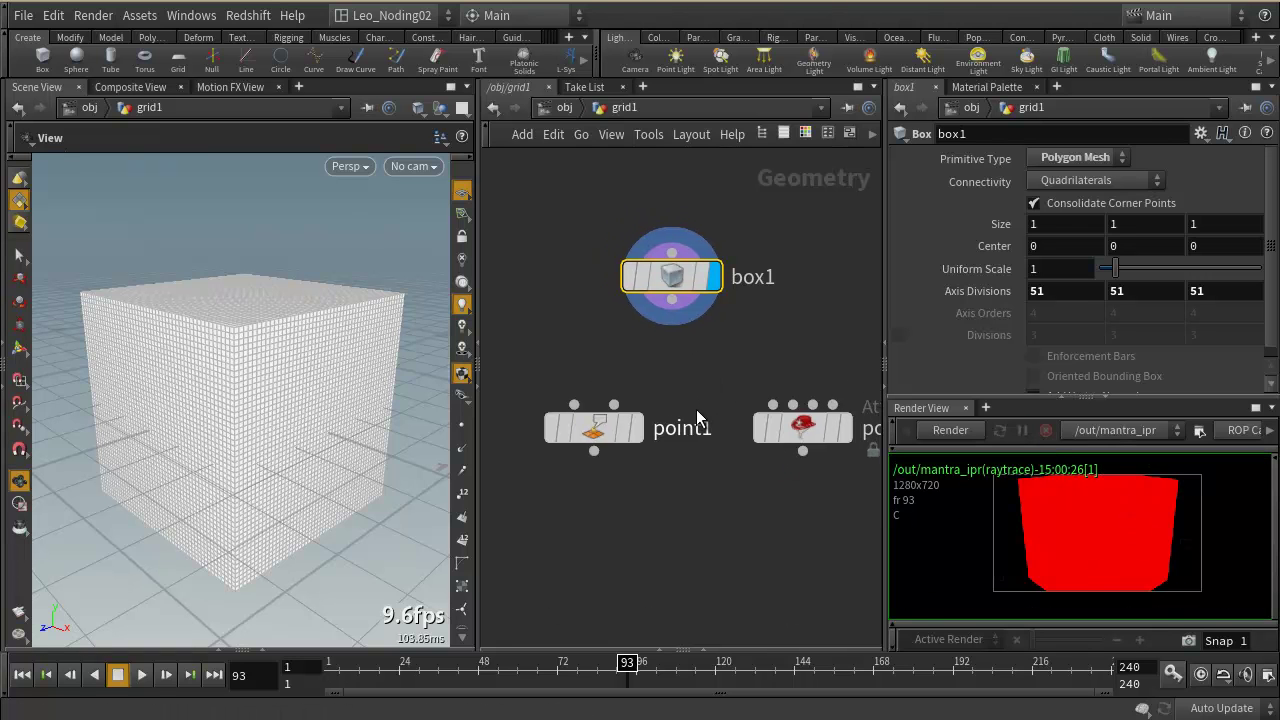
# - Compare the parameters of the Point - Old node point1 with those of the Attribute Expression node point2
pyautogui.moveTo(586, 429)
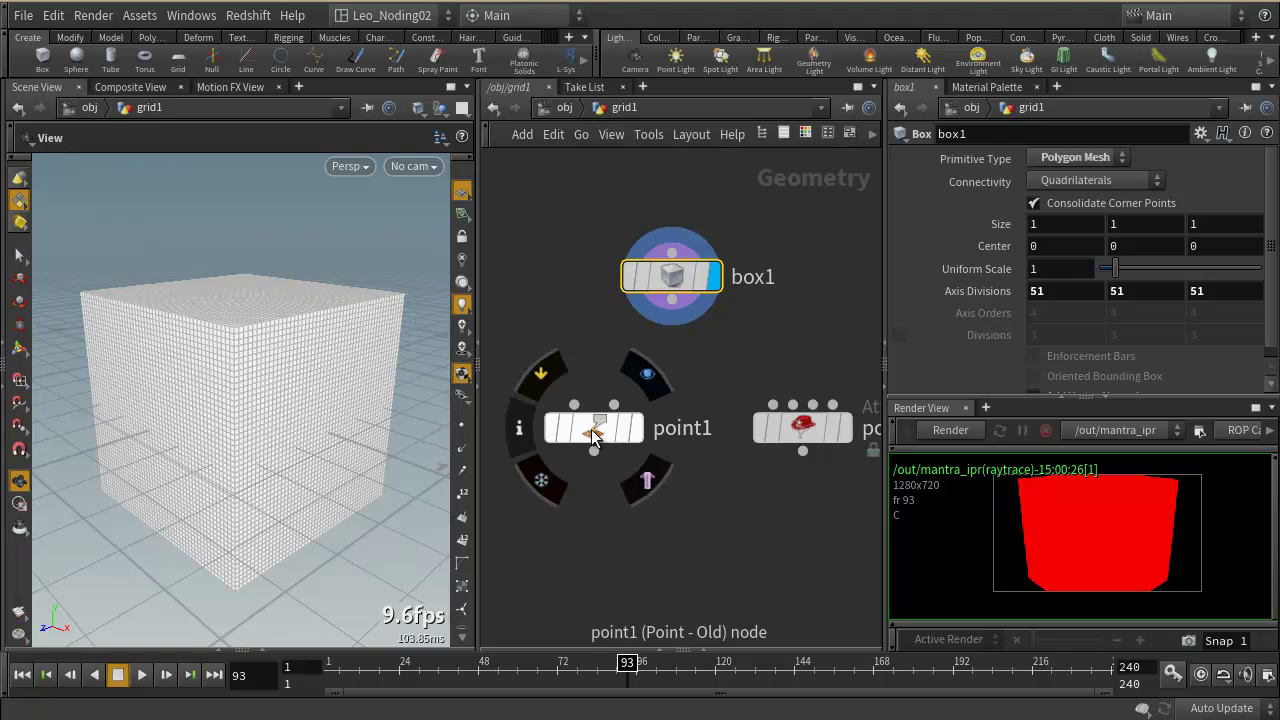
pyautogui.scroll(-3, 711, 512)
pyautogui.moveTo(711, 512); pyautogui.dragTo(655, 490, button='middle')
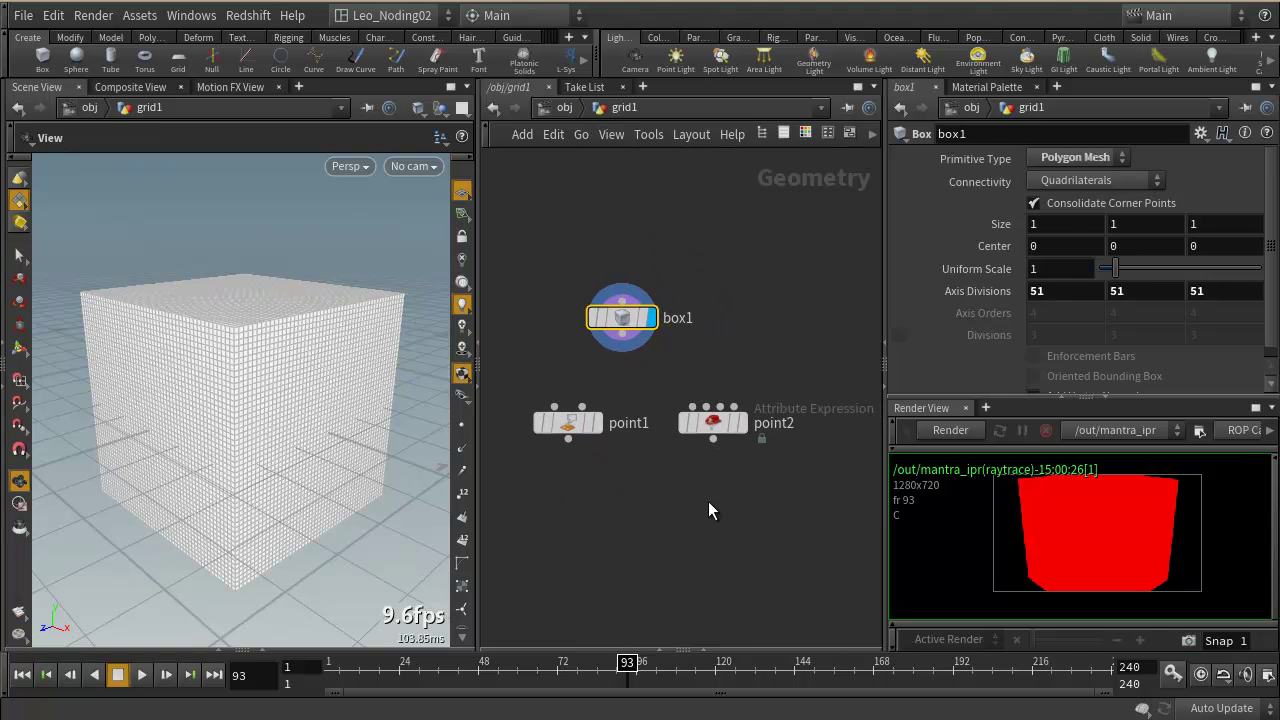
pyautogui.click(712, 425)
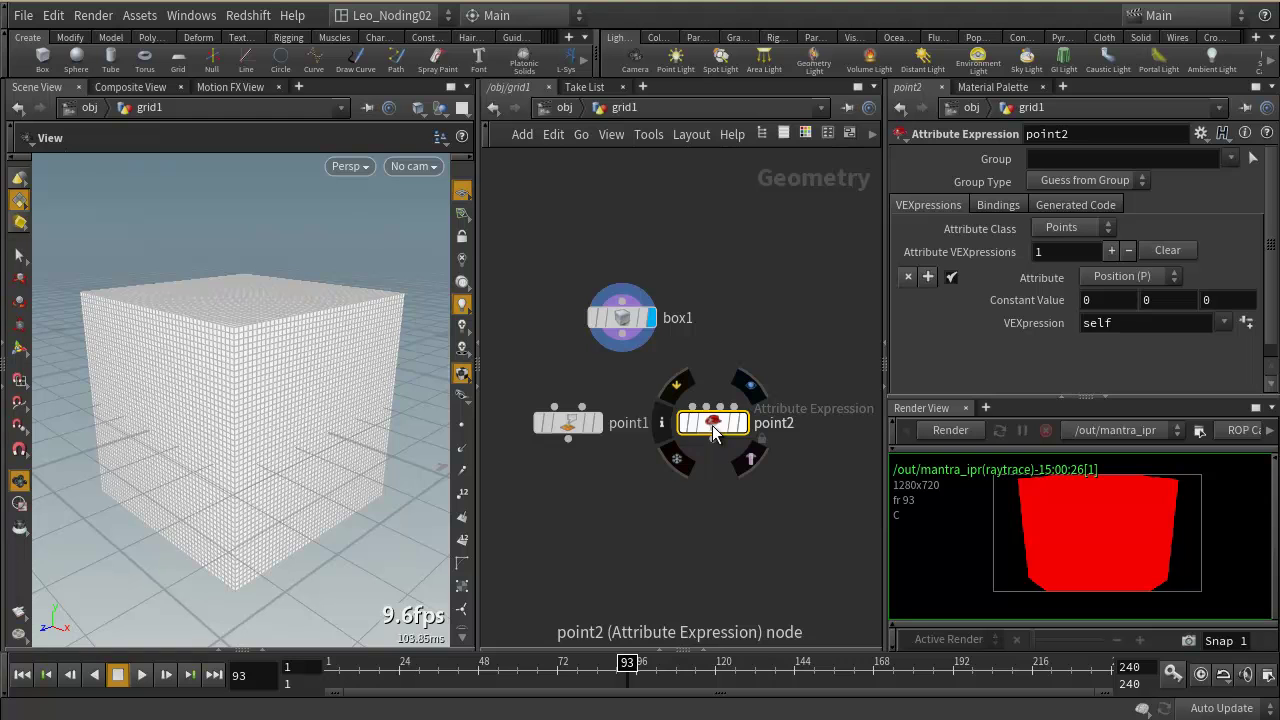
pyautogui.click(564, 425)
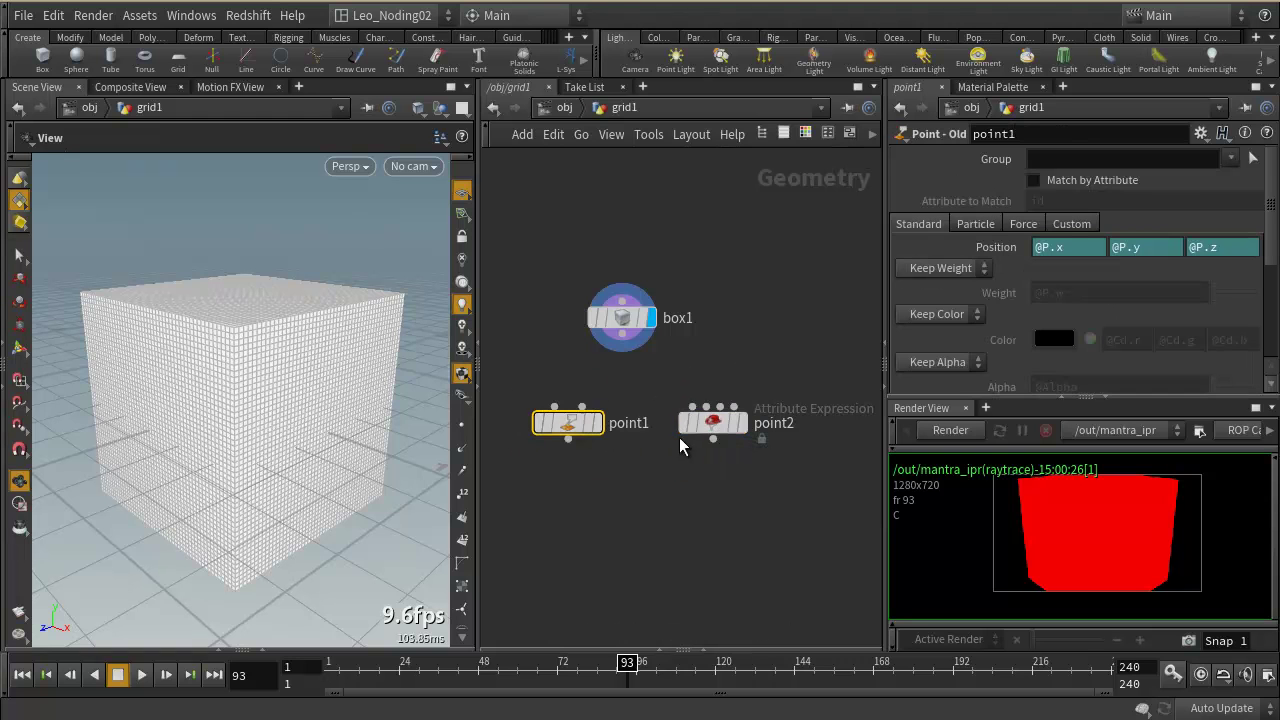
pyautogui.click(713, 422)
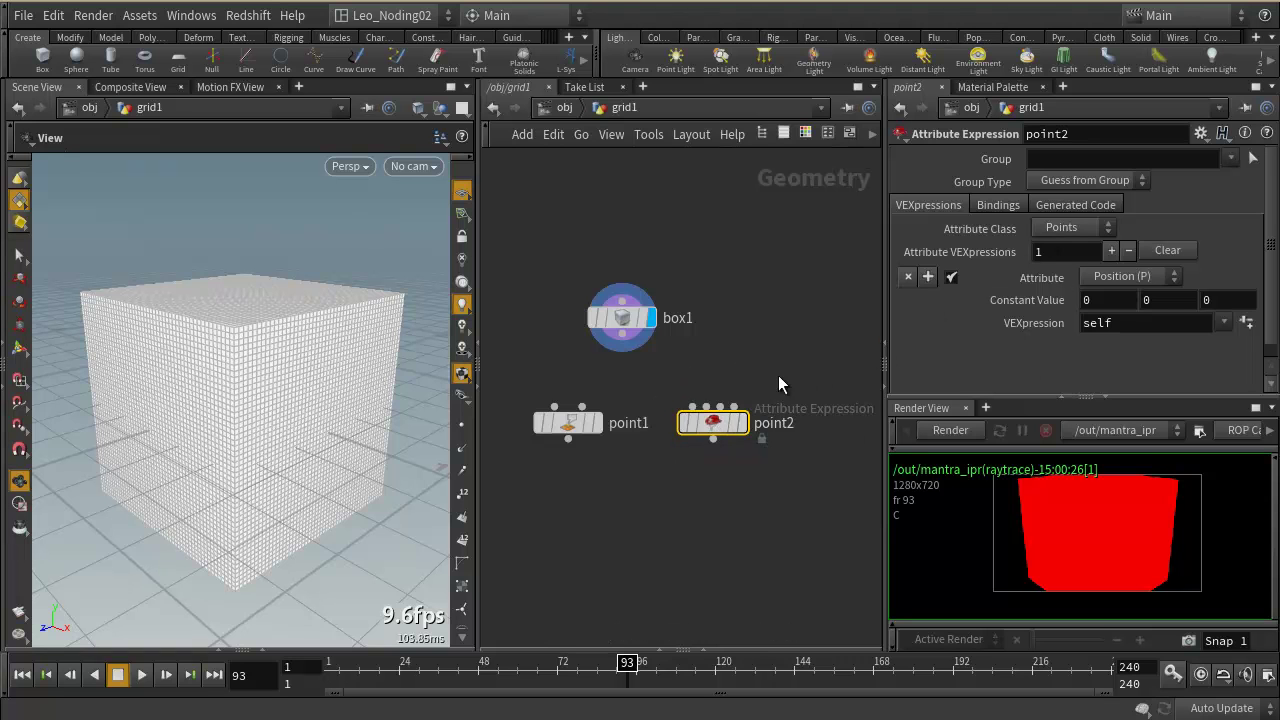
pyautogui.moveTo(708, 423)
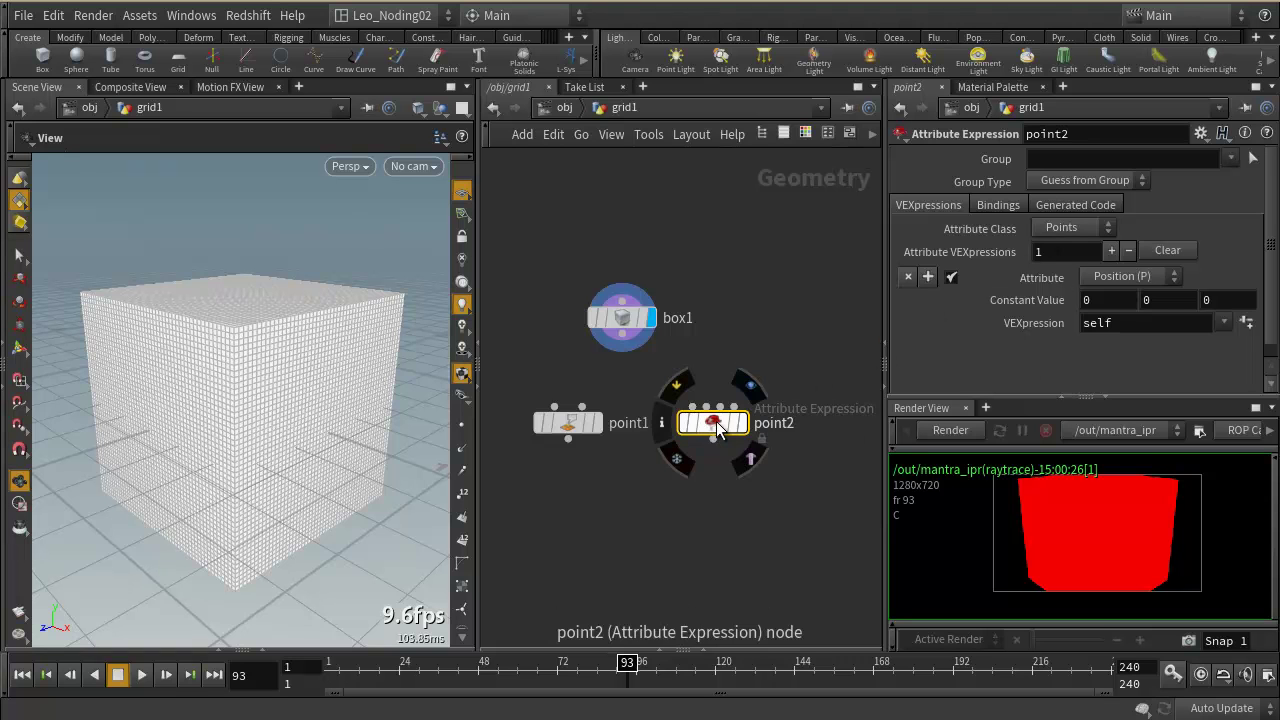
pyautogui.scroll(2, 716, 421)
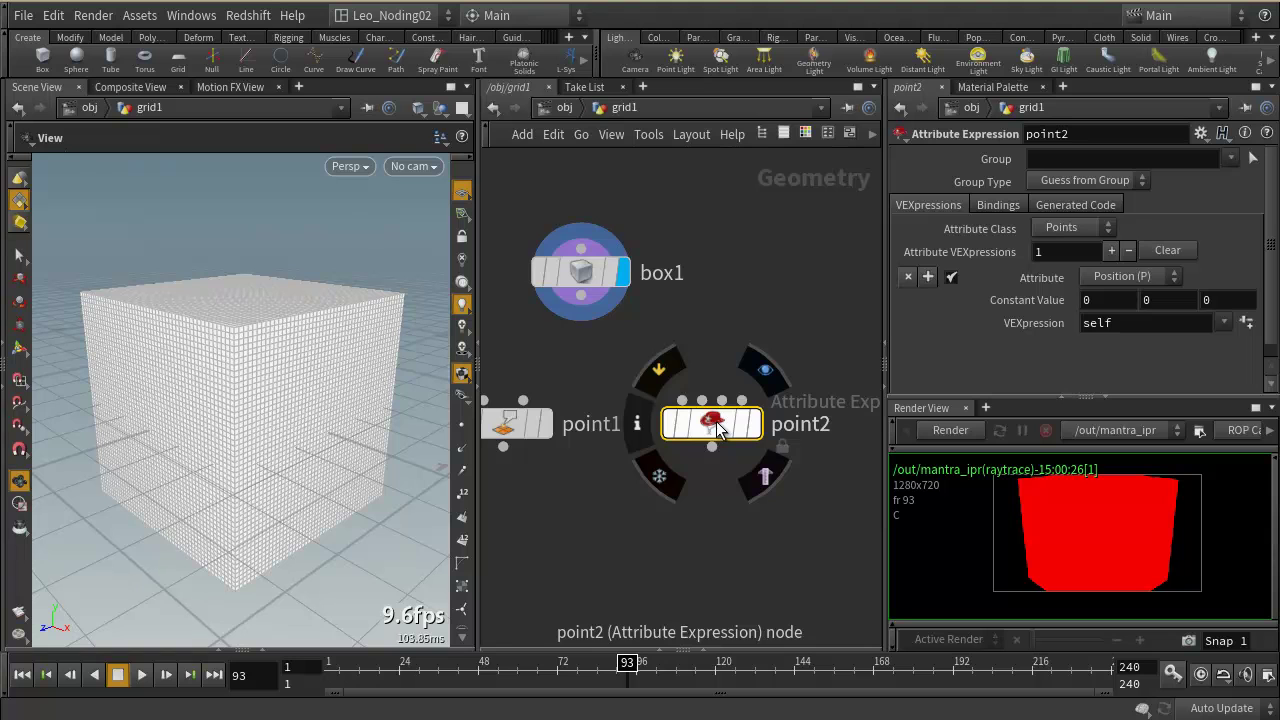
pyautogui.scroll(-2, 718, 428)
pyautogui.click(541, 443)
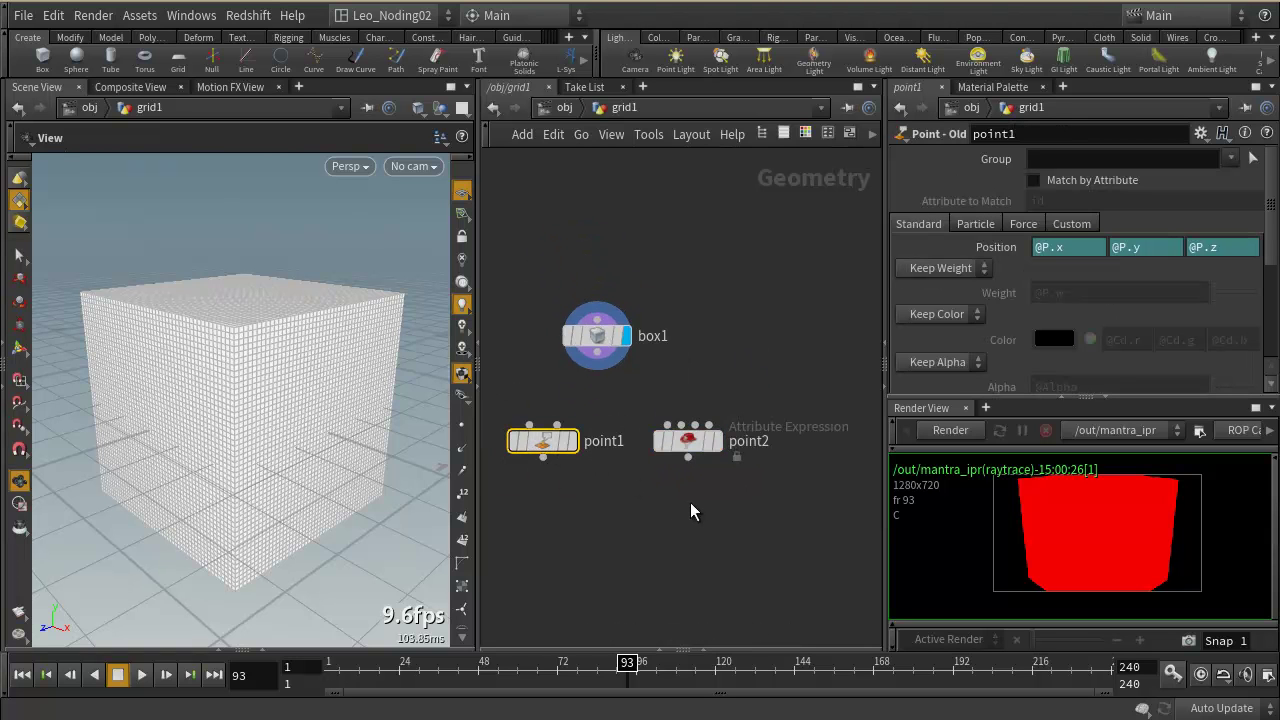
pyautogui.click(688, 443)
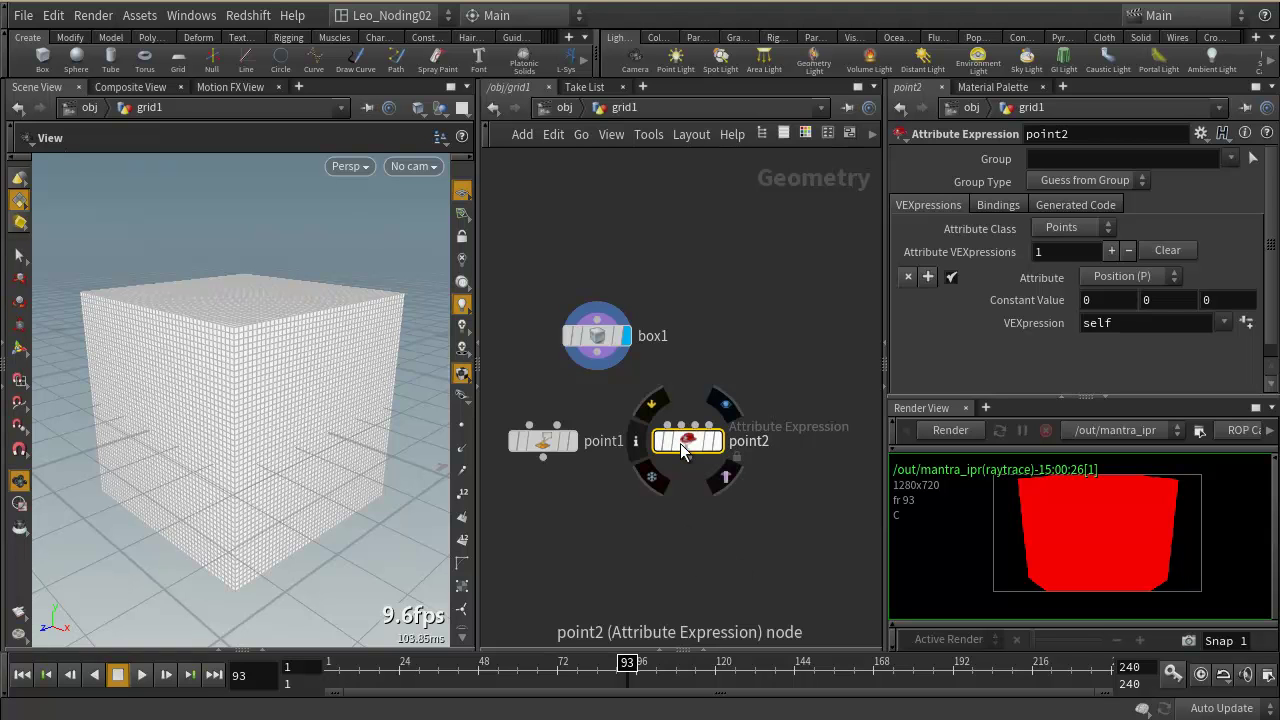
pyautogui.click(540, 441)
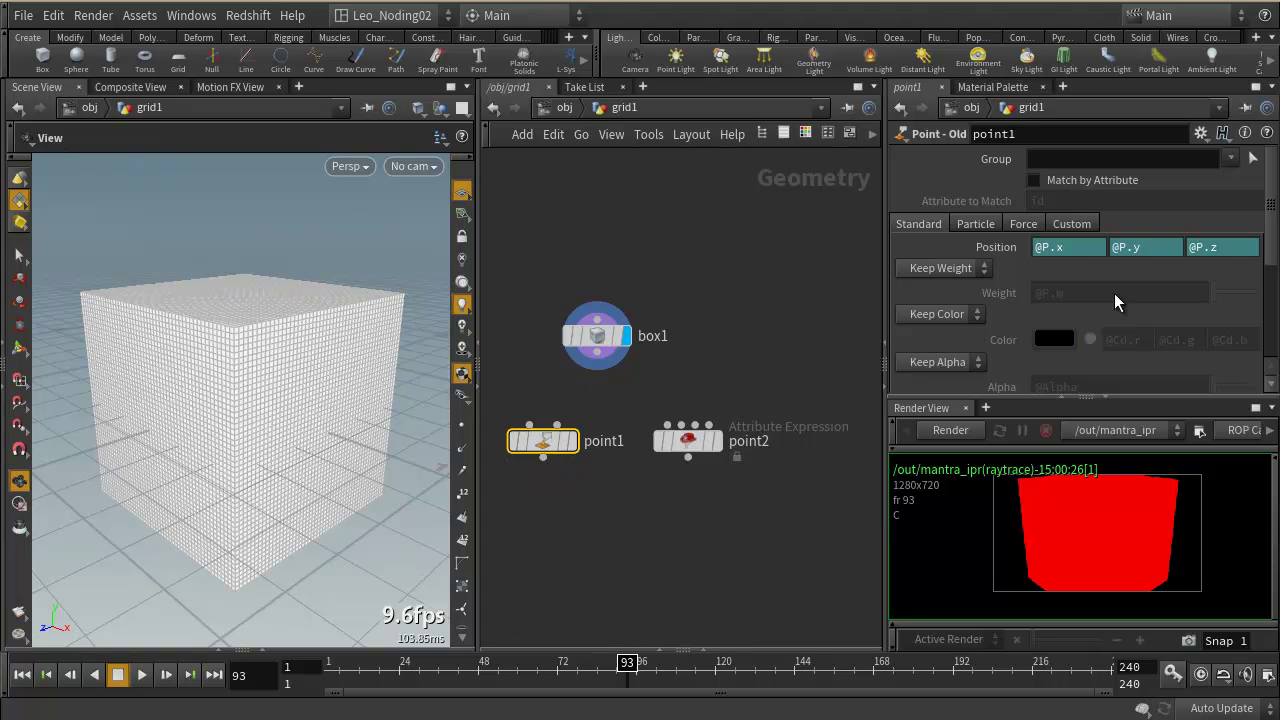
pyautogui.scroll(-3, 1116, 289)
pyautogui.scroll(3, 1120, 291)
pyautogui.press('h')
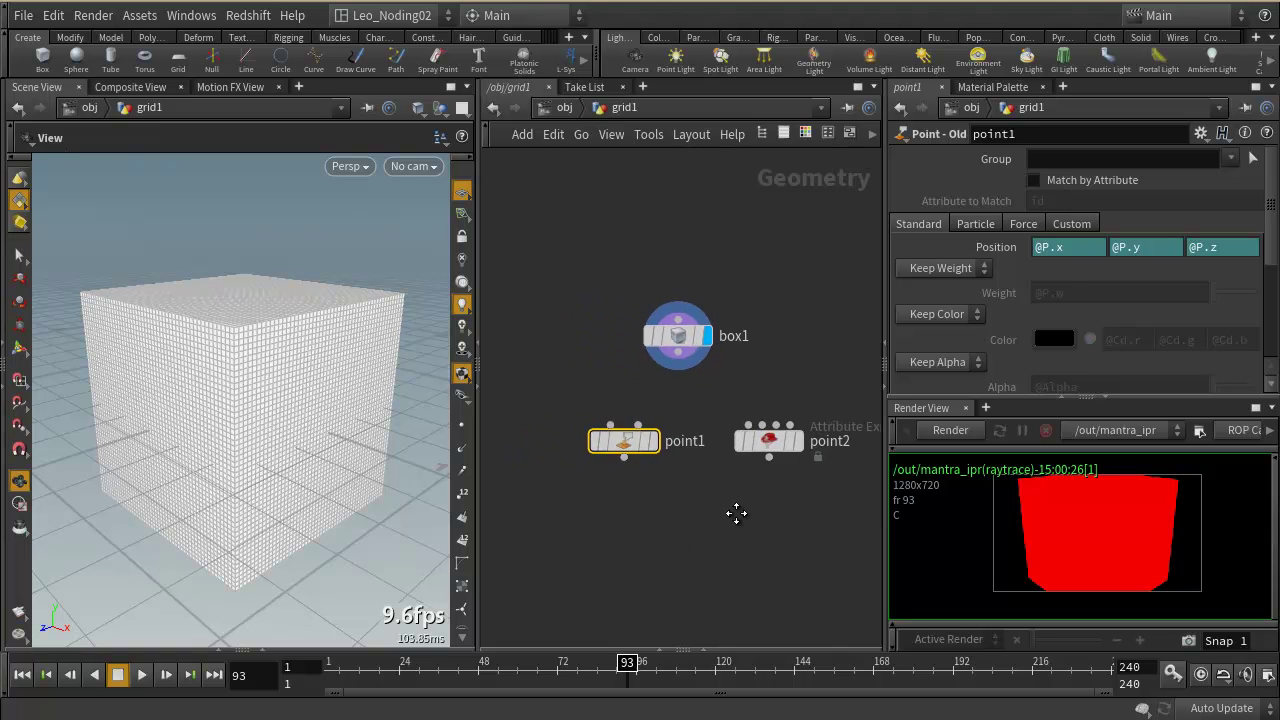
pyautogui.moveTo(760, 526); pyautogui.dragTo(736, 525, button='middle')
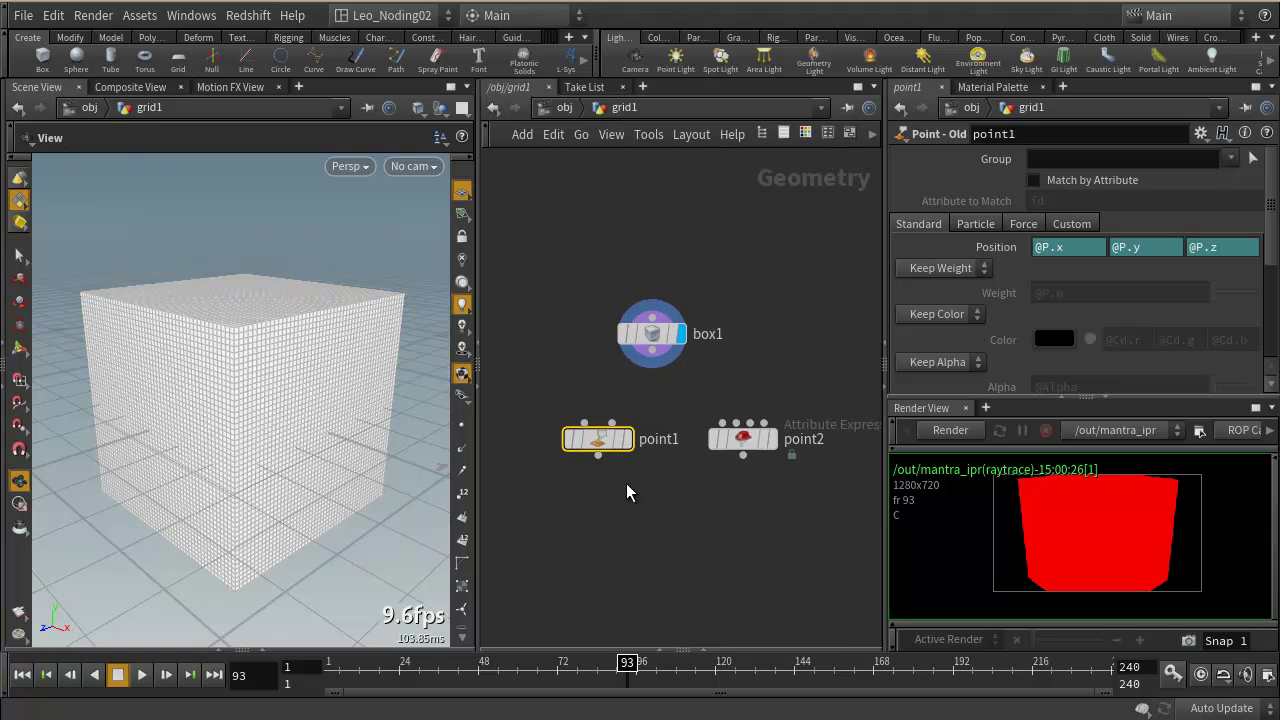